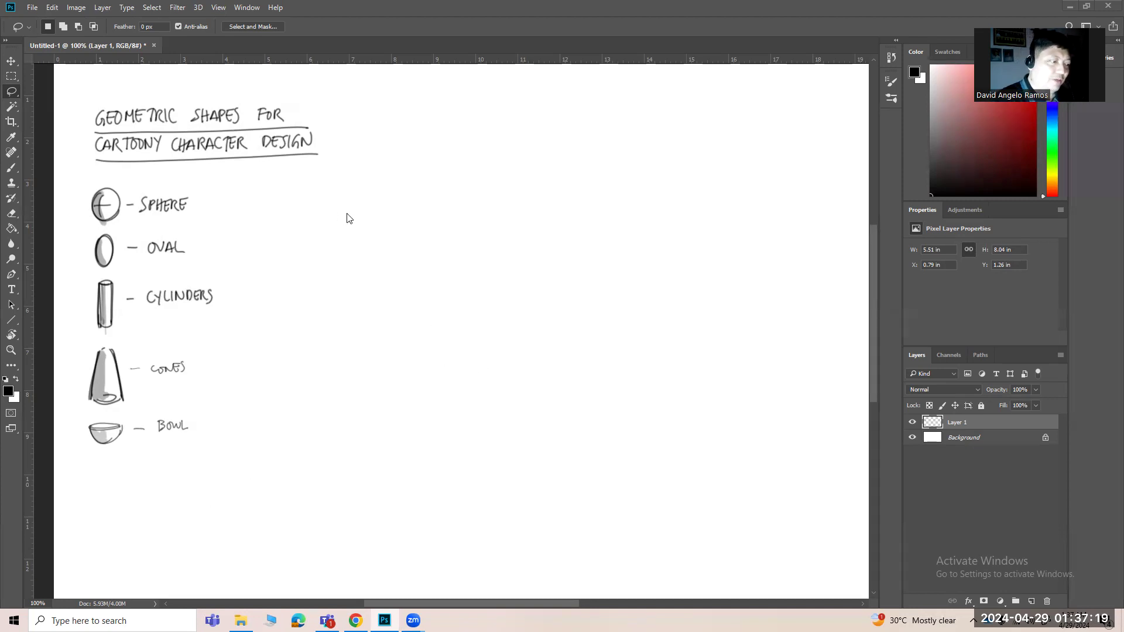
# Step: Switch to the Brush tool and set its opacity to 20%
pyautogui.click(12, 169)
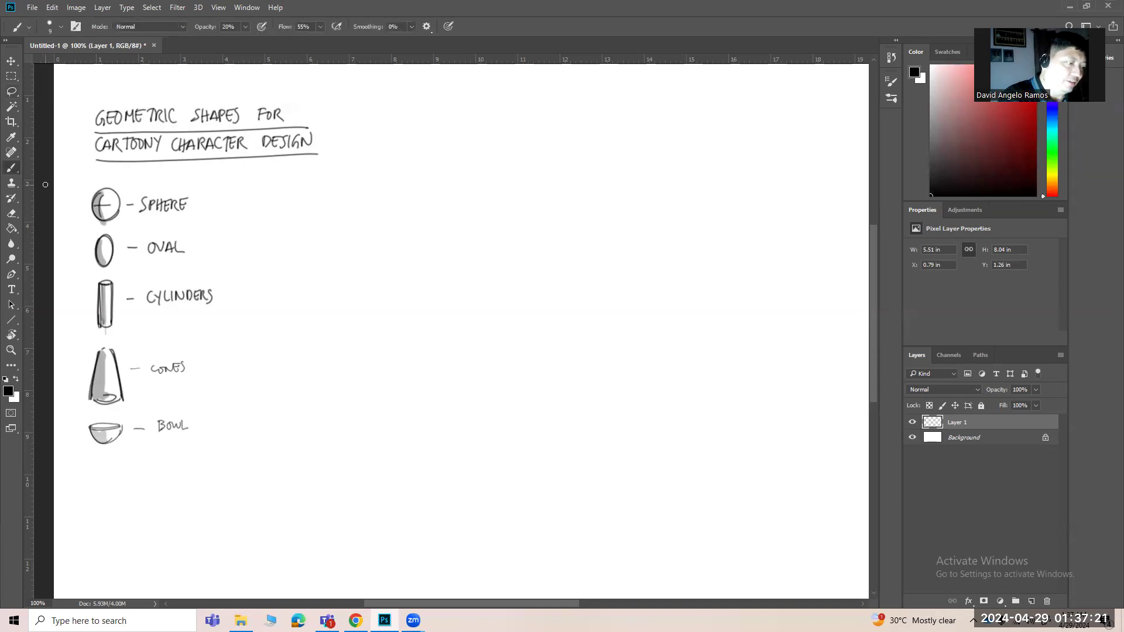
pyautogui.click(245, 27)
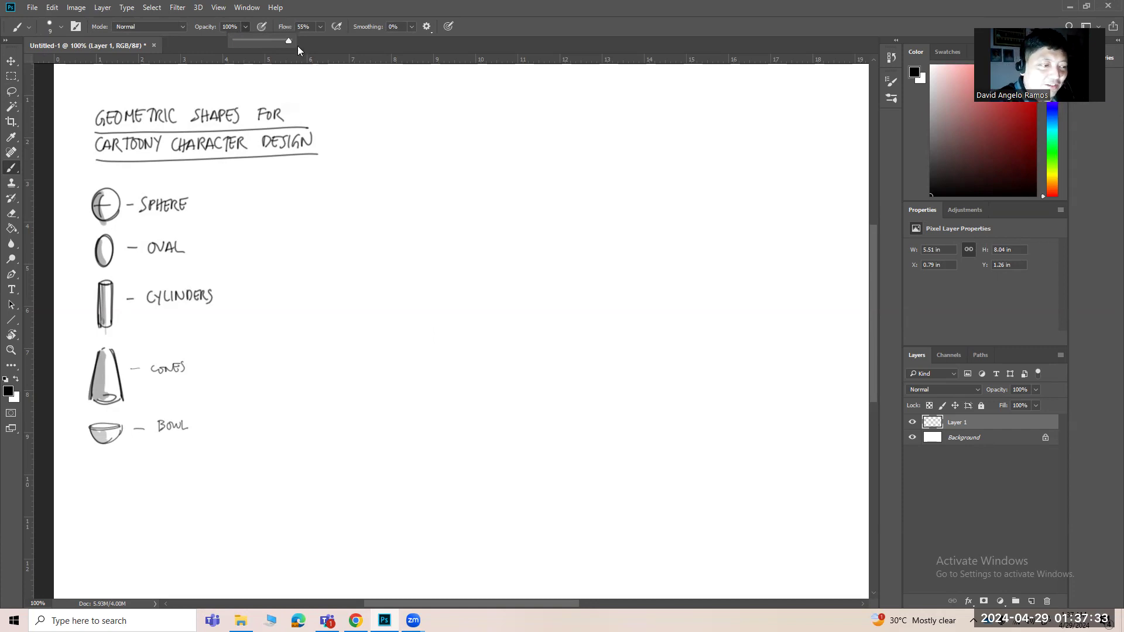
pyautogui.click(288, 40)
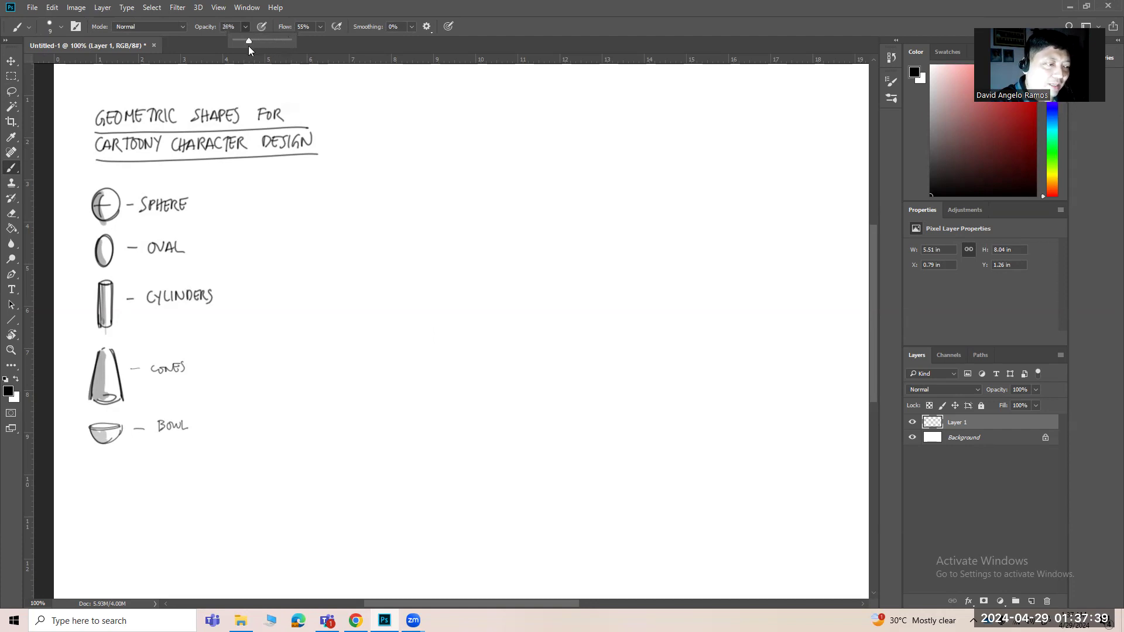
pyautogui.click(239, 27)
pyautogui.write('20')
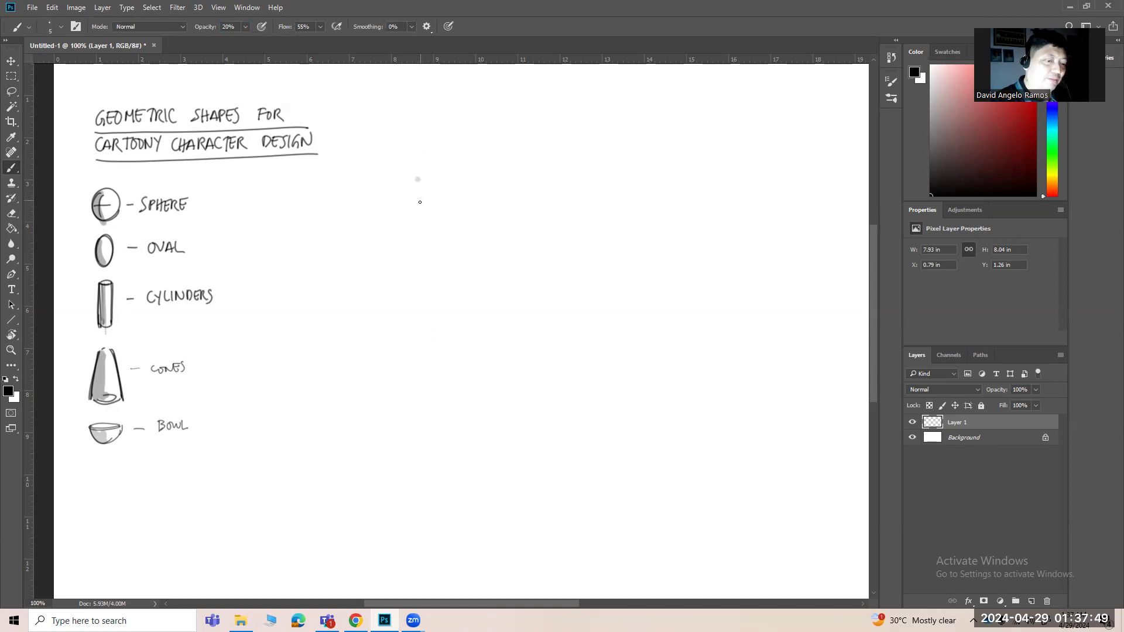
# Step: Choose the Hard Round preset from the General Brushes
pyautogui.press('z')
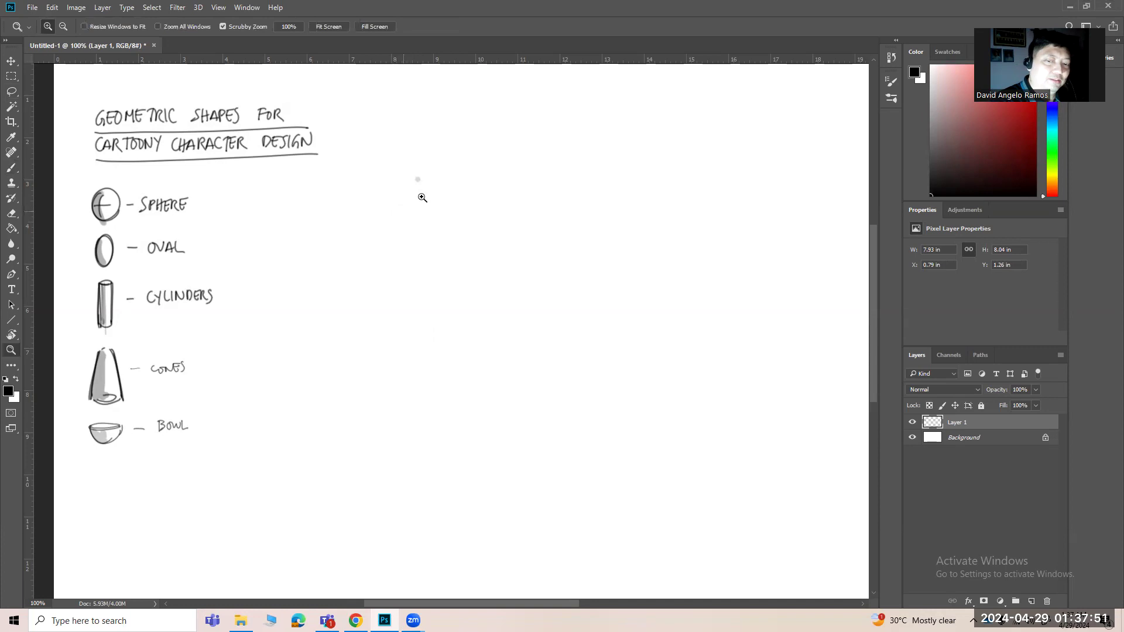
pyautogui.click(893, 98)
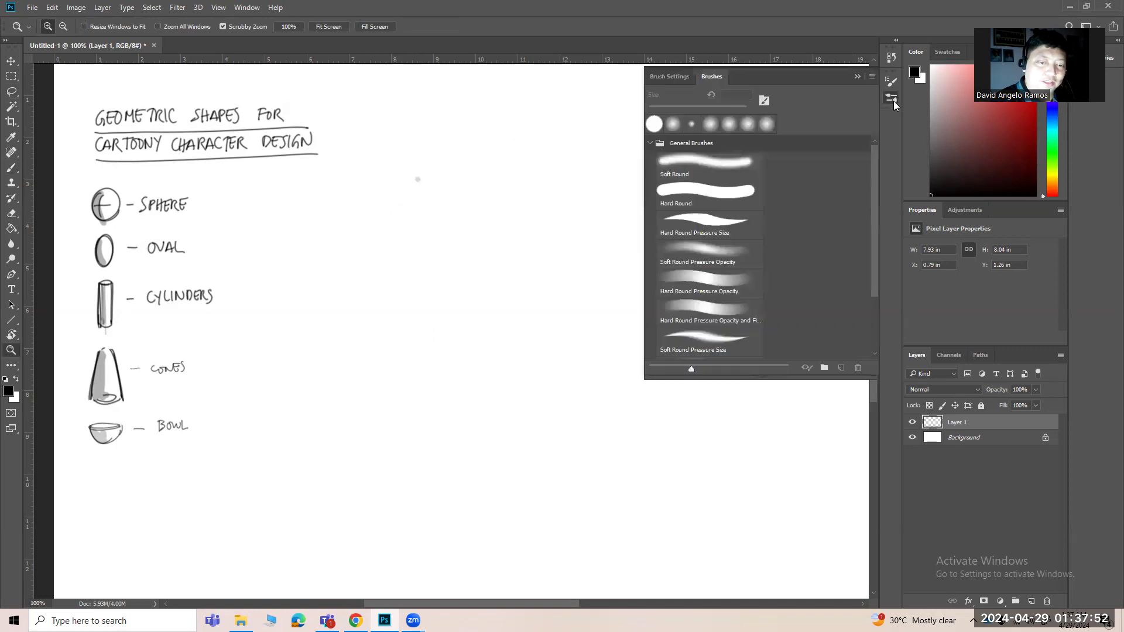
pyautogui.click(703, 193)
pyautogui.click(857, 76)
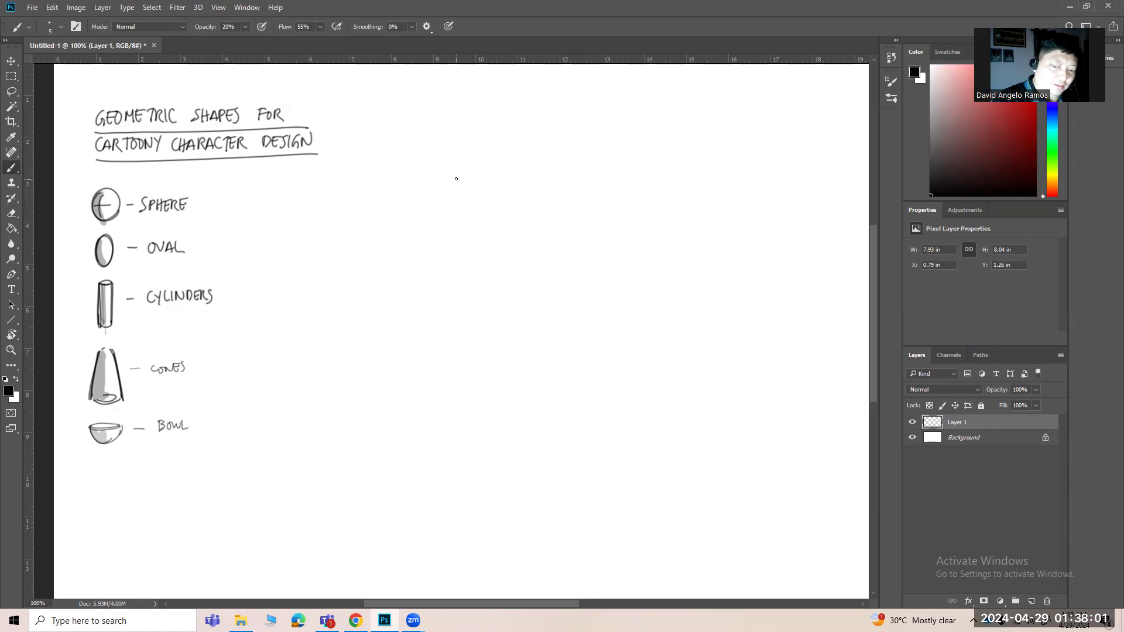
# Step: Sketch a round head with a cylindrical torso beneath it, in the blank area beside the shape list
pyautogui.moveTo(433, 181)
pyautogui.mouseDown()
pyautogui.moveTo(394, 225)
pyautogui.moveTo(498, 265)
pyautogui.moveTo(404, 192)
pyautogui.moveTo(494, 280)
pyautogui.moveTo(424, 264)
pyautogui.moveTo(449, 190)
pyautogui.moveTo(430, 272)
pyautogui.mouseUp()
pyautogui.hotkey('ctrl', 'z')
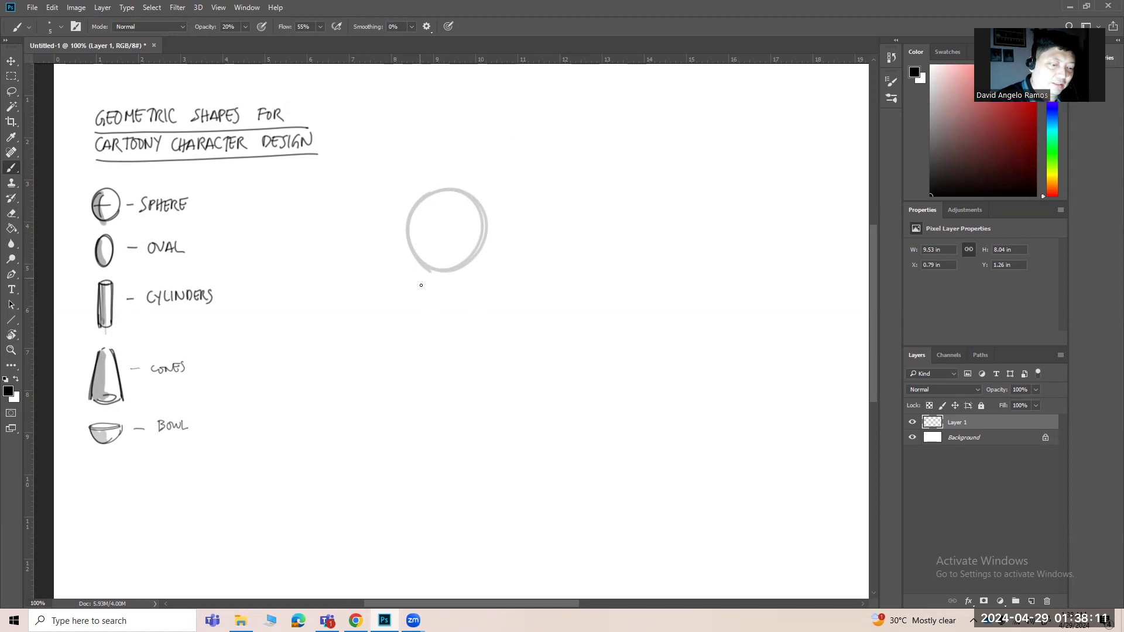
pyautogui.moveTo(417, 289)
pyautogui.mouseDown()
pyautogui.moveTo(417, 395)
pyautogui.moveTo(448, 281)
pyautogui.moveTo(475, 375)
pyautogui.mouseUp()
pyautogui.moveTo(479, 294); pyautogui.dragTo(479, 383)
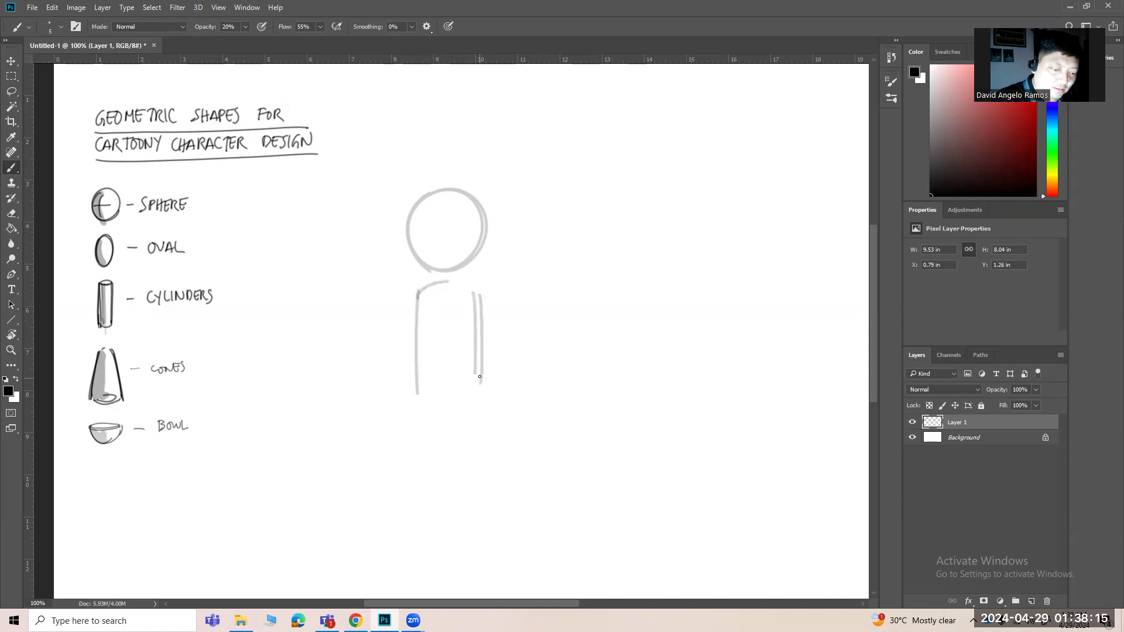
pyautogui.moveTo(476, 296)
pyautogui.mouseDown()
pyautogui.moveTo(478, 376)
pyautogui.moveTo(421, 389)
pyautogui.moveTo(478, 384)
pyautogui.moveTo(423, 387)
pyautogui.mouseUp()
pyautogui.moveTo(463, 280); pyautogui.dragTo(481, 294)
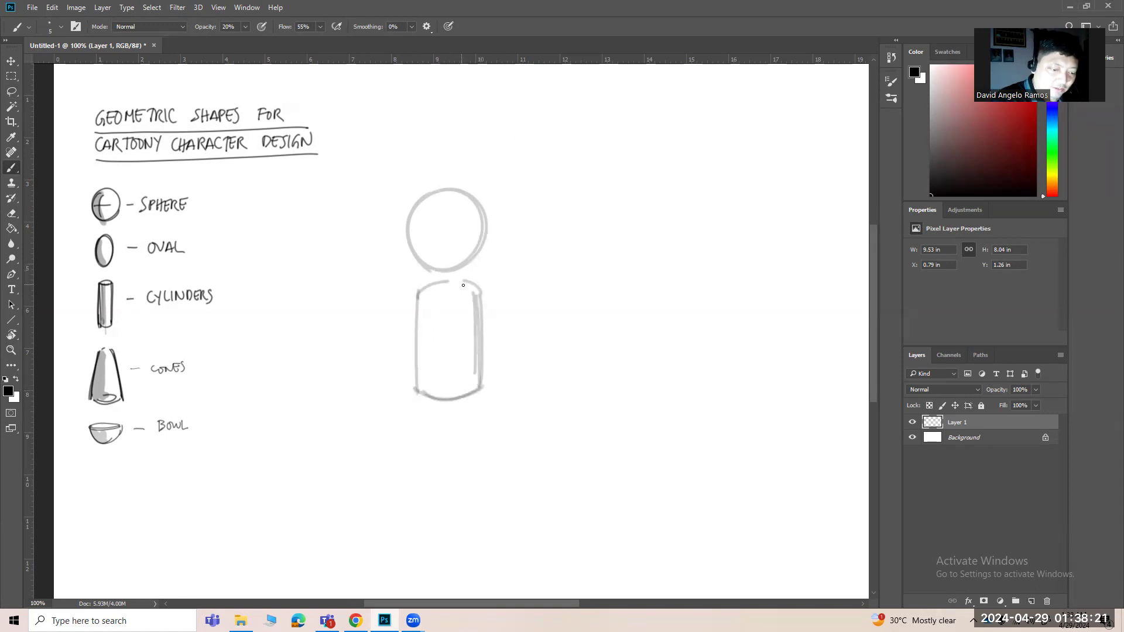
# Step: Reinforce the torso sides, and add a short neckline curve and a bowl-shaped pelvis below
pyautogui.moveTo(481, 294); pyautogui.dragTo(481, 396)
pyautogui.moveTo(413, 294)
pyautogui.mouseDown()
pyautogui.moveTo(415, 398)
pyautogui.moveTo(418, 380)
pyautogui.mouseUp()
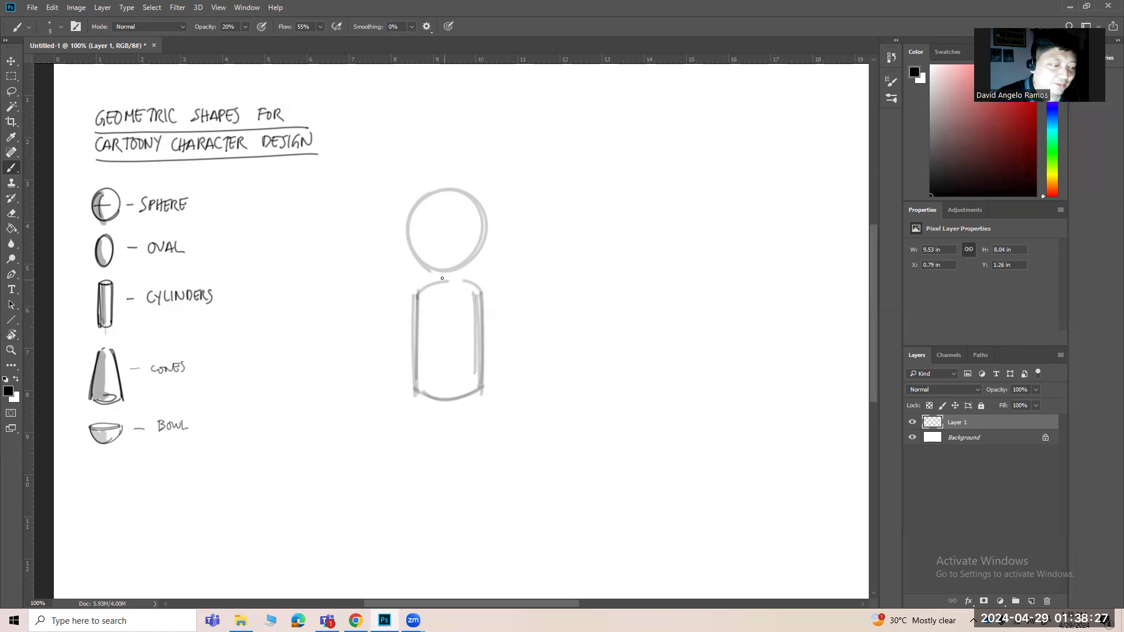
pyautogui.moveTo(453, 293); pyautogui.dragTo(436, 293)
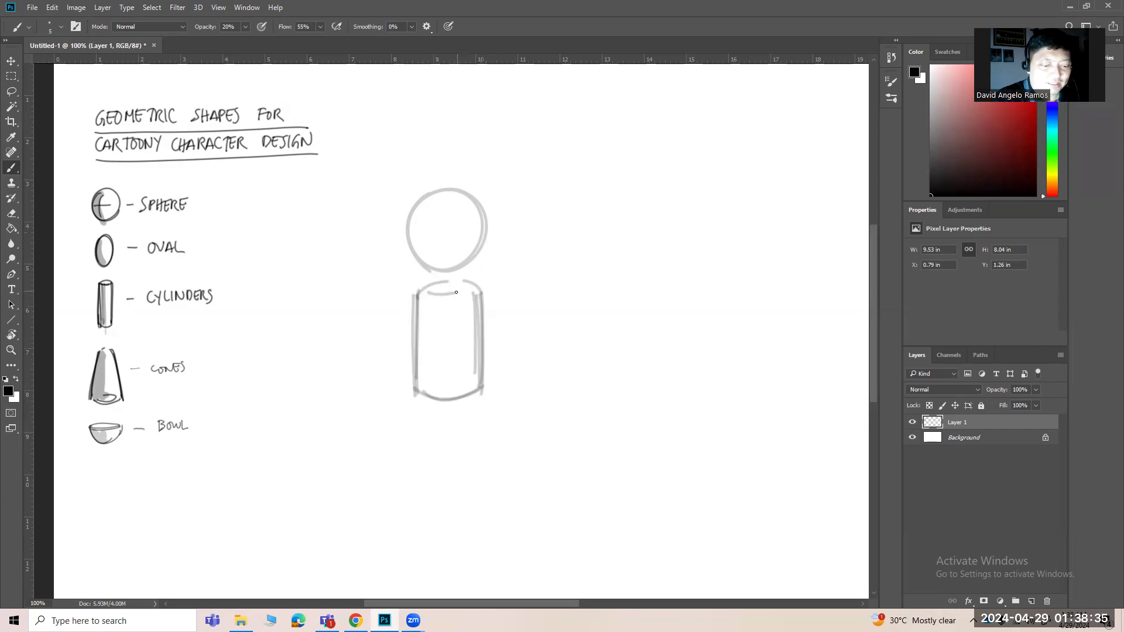
pyautogui.moveTo(418, 399)
pyautogui.mouseDown()
pyautogui.moveTo(480, 398)
pyautogui.moveTo(437, 411)
pyautogui.moveTo(420, 401)
pyautogui.moveTo(458, 413)
pyautogui.moveTo(478, 399)
pyautogui.mouseUp()
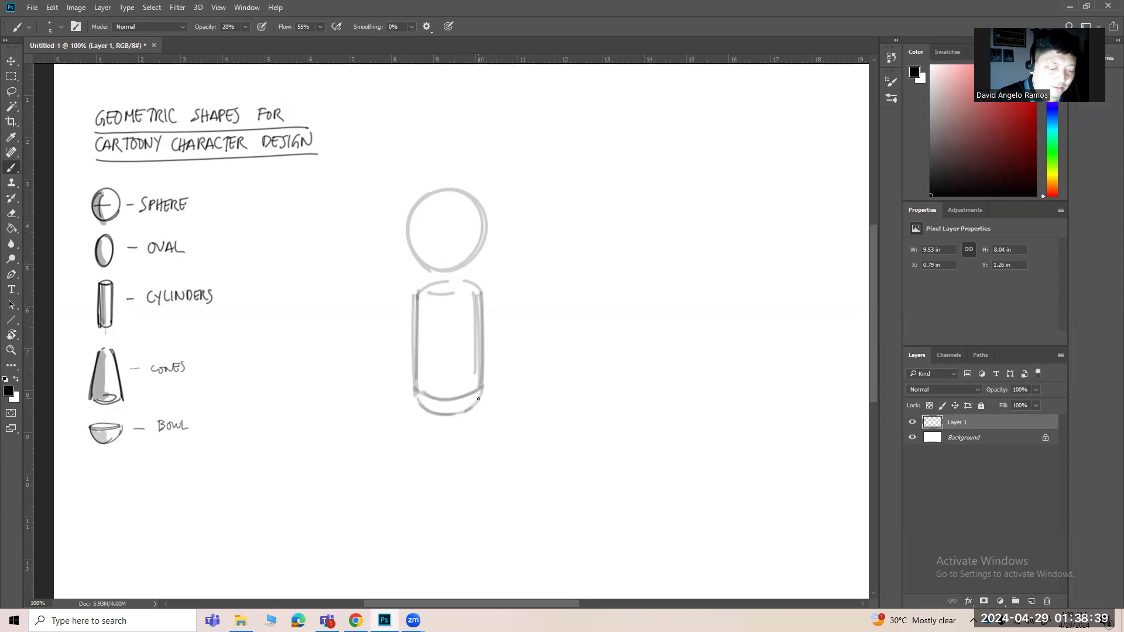
# Step: Sketch two slightly curved cylindrical arms hanging along both sides of the torso, closed at the wrists
pyautogui.hotkey('ctrl', 'space')
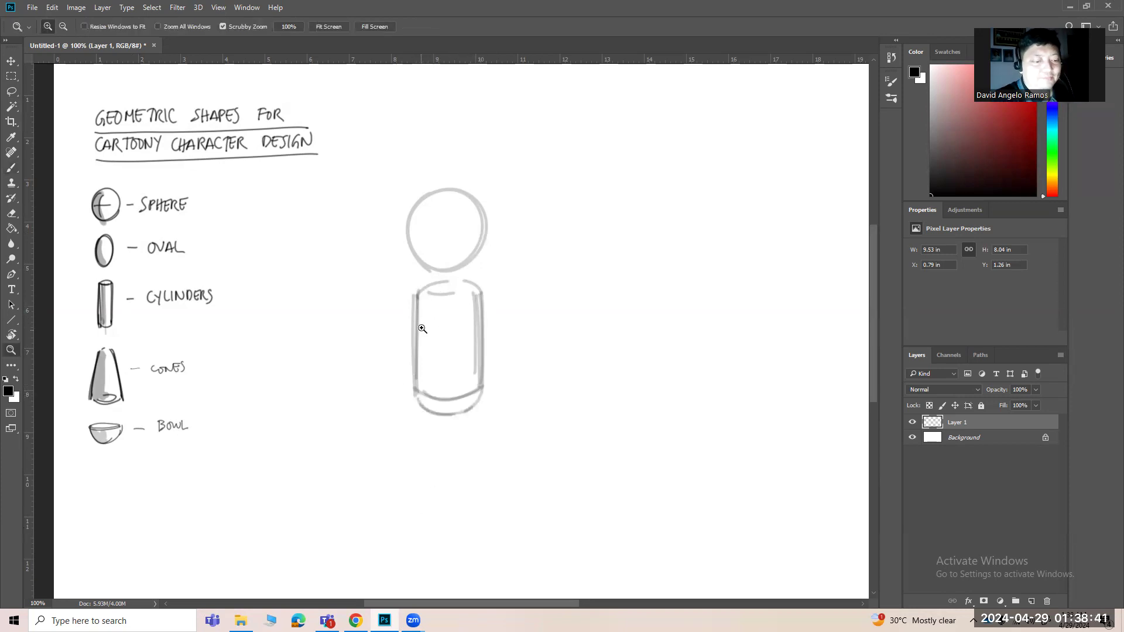
pyautogui.keyDown('ctrl'); pyautogui.click(426, 329); pyautogui.keyUp('ctrl')
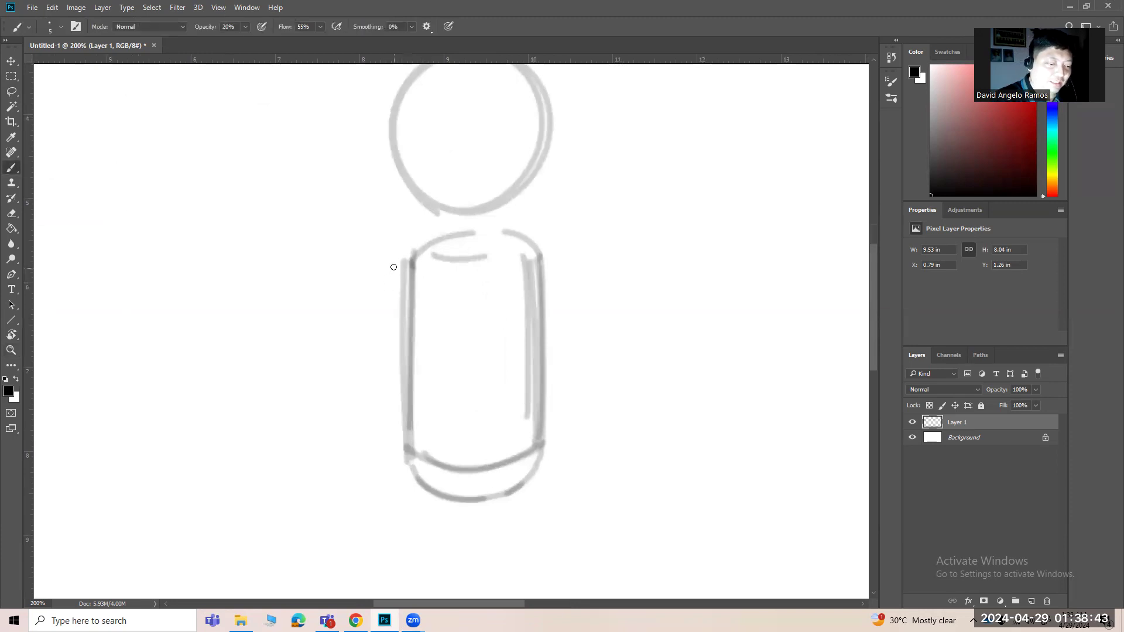
pyautogui.moveTo(394, 269); pyautogui.dragTo(380, 452)
pyautogui.moveTo(552, 256)
pyautogui.mouseDown()
pyautogui.moveTo(566, 337)
pyautogui.moveTo(562, 396)
pyautogui.moveTo(552, 258)
pyautogui.moveTo(567, 454)
pyautogui.mouseUp()
pyautogui.moveTo(379, 453); pyautogui.dragTo(404, 459)
pyautogui.moveTo(541, 452); pyautogui.dragTo(566, 447)
pyautogui.moveTo(556, 271); pyautogui.dragTo(573, 432)
pyautogui.moveTo(403, 253)
pyautogui.mouseDown()
pyautogui.moveTo(385, 301)
pyautogui.moveTo(378, 454)
pyautogui.mouseUp()
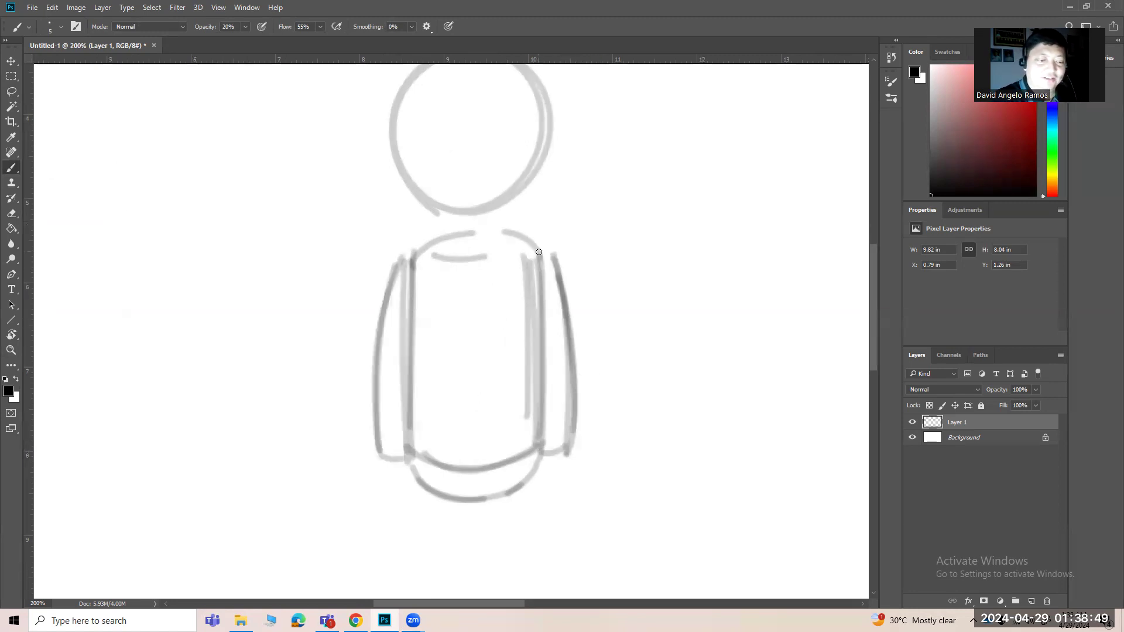
# Step: Draw small oval hands at the ends of both arms
pyautogui.moveTo(565, 394); pyautogui.dragTo(577, 316)
pyautogui.moveTo(561, 364)
pyautogui.mouseDown()
pyautogui.moveTo(568, 403)
pyautogui.moveTo(572, 358)
pyautogui.mouseUp()
pyautogui.moveTo(404, 362)
pyautogui.mouseDown()
pyautogui.moveTo(410, 404)
pyautogui.moveTo(412, 367)
pyautogui.mouseUp()
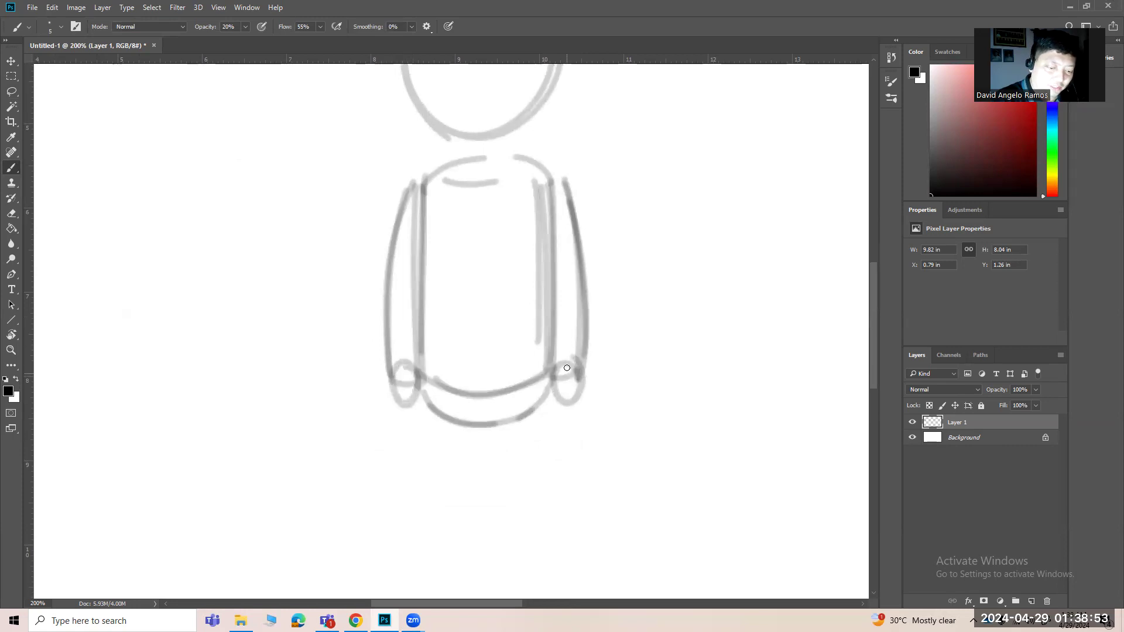
pyautogui.moveTo(561, 364); pyautogui.dragTo(550, 377)
pyautogui.moveTo(597, 301); pyautogui.dragTo(572, 425)
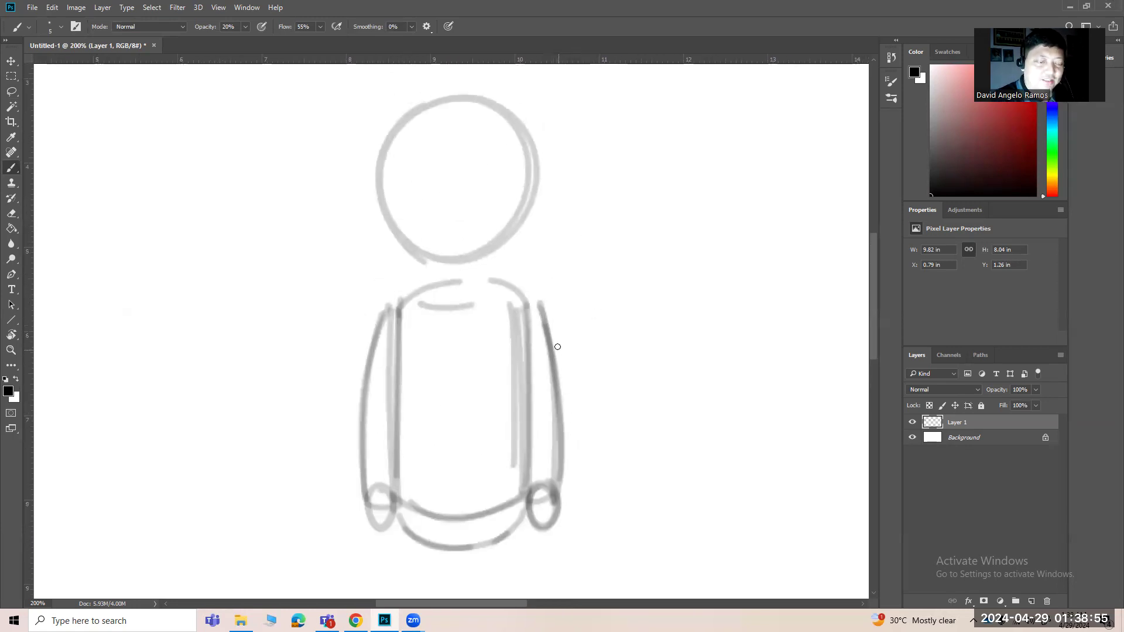
# Step: Draw a short neck of two curved lines between head and torso, closed with a curve at its base
pyautogui.moveTo(427, 256)
pyautogui.mouseDown()
pyautogui.moveTo(440, 274)
pyautogui.moveTo(473, 287)
pyautogui.mouseUp()
pyautogui.moveTo(429, 256); pyautogui.dragTo(440, 285)
pyautogui.moveTo(481, 255)
pyautogui.mouseDown()
pyautogui.moveTo(472, 283)
pyautogui.moveTo(476, 268)
pyautogui.moveTo(432, 261)
pyautogui.moveTo(441, 286)
pyautogui.mouseUp()
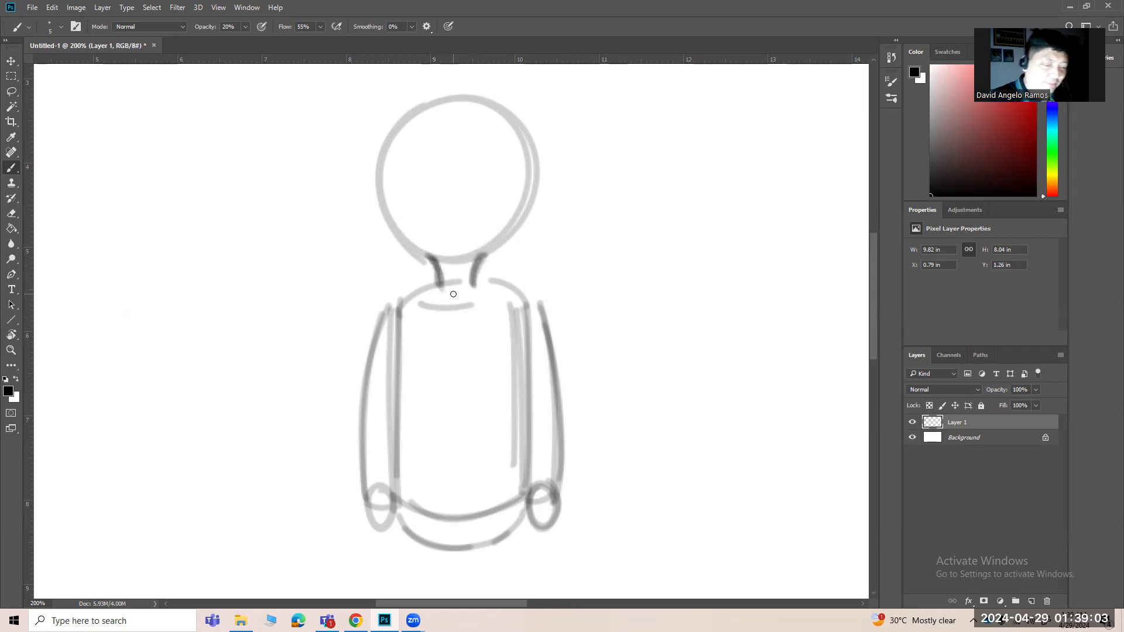
pyautogui.hotkey('ctrl', '-')
pyautogui.hotkey('ctrl', '-')
pyautogui.hotkey('ctrl', '+')
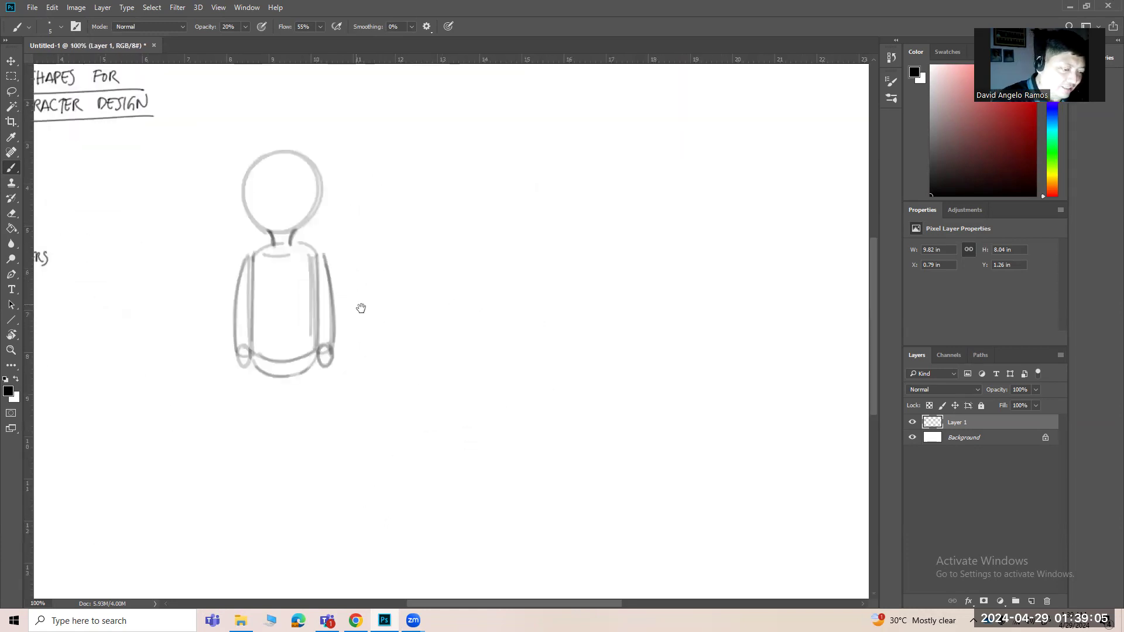
pyautogui.moveTo(355, 302); pyautogui.dragTo(569, 293)
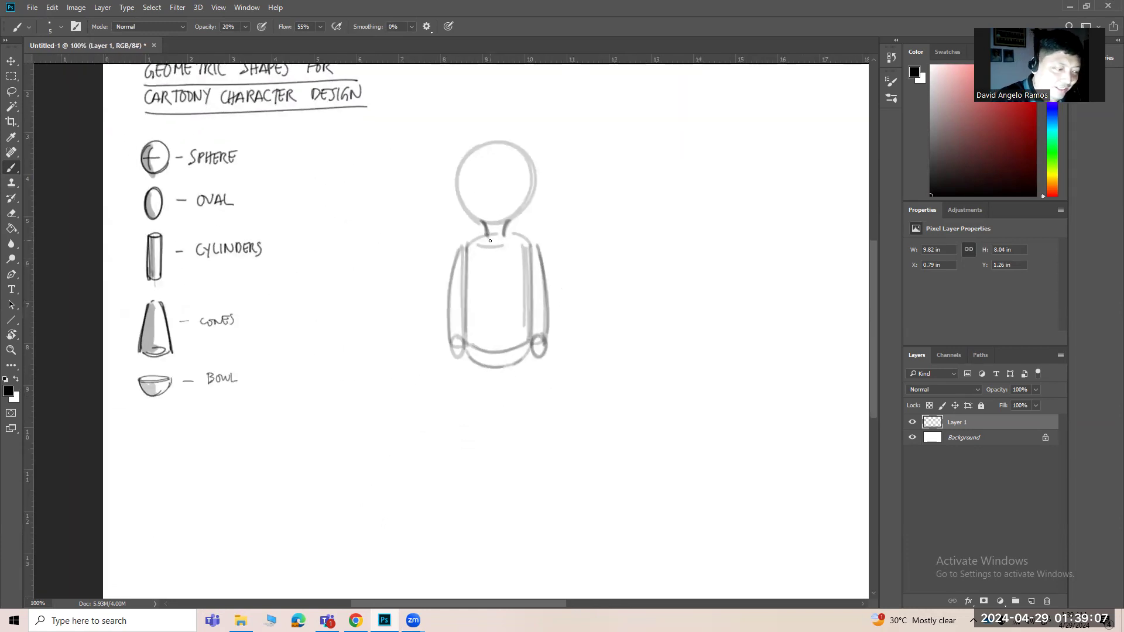
pyautogui.moveTo(486, 236); pyautogui.dragTo(507, 234)
# Step: Add a vertical and a curved horizontal guideline across the face, and strengthen the arm outlines
pyautogui.moveTo(491, 154); pyautogui.dragTo(489, 211)
pyautogui.moveTo(492, 148)
pyautogui.mouseDown()
pyautogui.moveTo(490, 212)
pyautogui.moveTo(523, 178)
pyautogui.mouseUp()
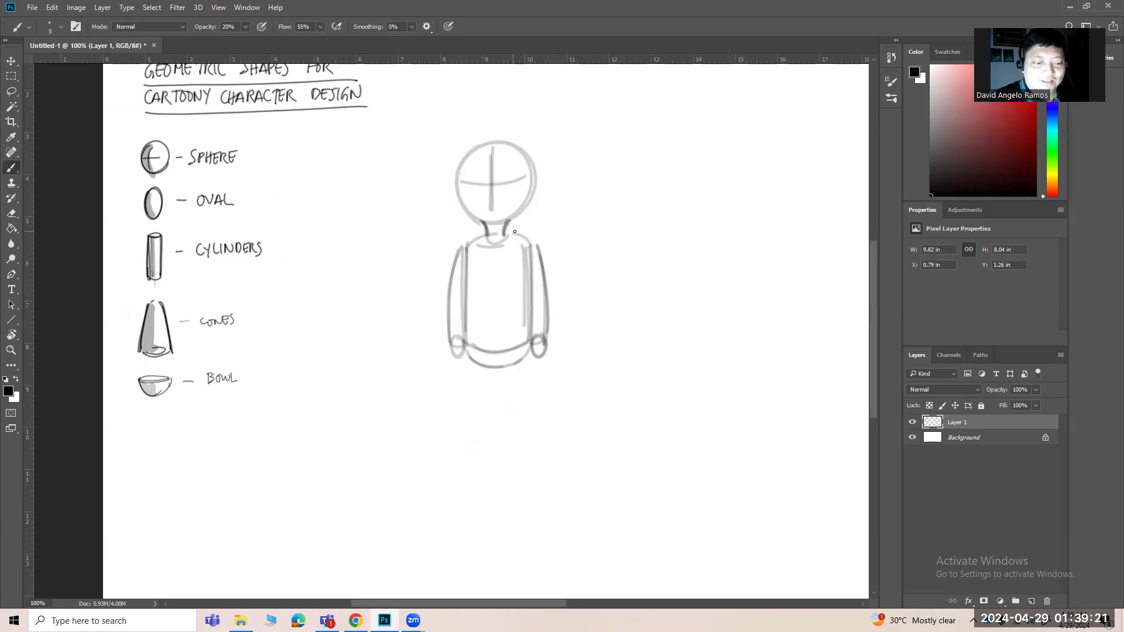
pyautogui.moveTo(534, 244); pyautogui.dragTo(537, 328)
pyautogui.moveTo(456, 255); pyautogui.dragTo(450, 329)
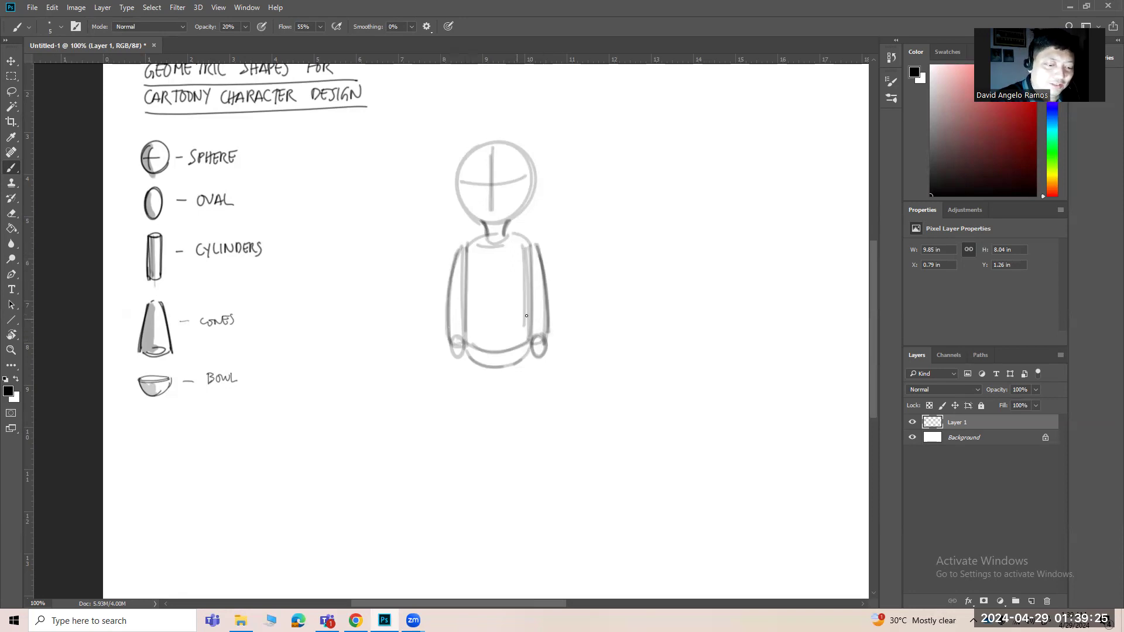
pyautogui.moveTo(536, 247); pyautogui.dragTo(544, 329)
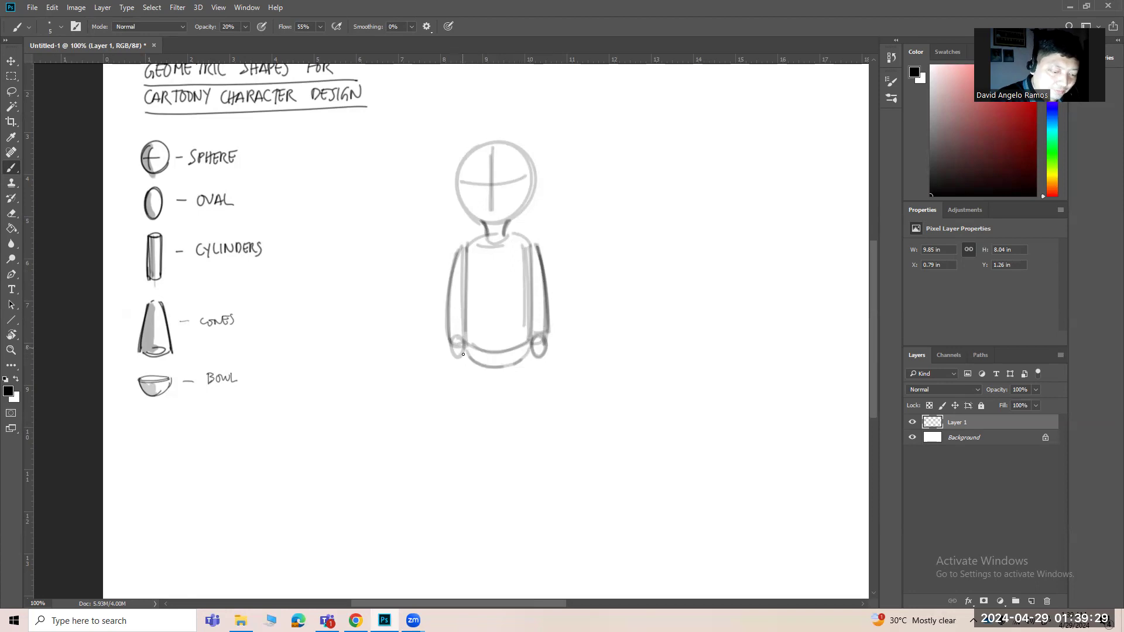
# Step: Sketch two tapered cylindrical legs extending down from the pelvis
pyautogui.moveTo(463, 354); pyautogui.dragTo(471, 440)
pyautogui.moveTo(533, 351); pyautogui.dragTo(526, 438)
pyautogui.moveTo(470, 358)
pyautogui.mouseDown()
pyautogui.moveTo(504, 366)
pyautogui.moveTo(502, 436)
pyautogui.mouseUp()
pyautogui.moveTo(501, 367)
pyautogui.mouseDown()
pyautogui.moveTo(504, 444)
pyautogui.moveTo(496, 441)
pyautogui.mouseUp()
pyautogui.moveTo(461, 355); pyautogui.dragTo(473, 442)
pyautogui.moveTo(534, 352); pyautogui.dragTo(527, 441)
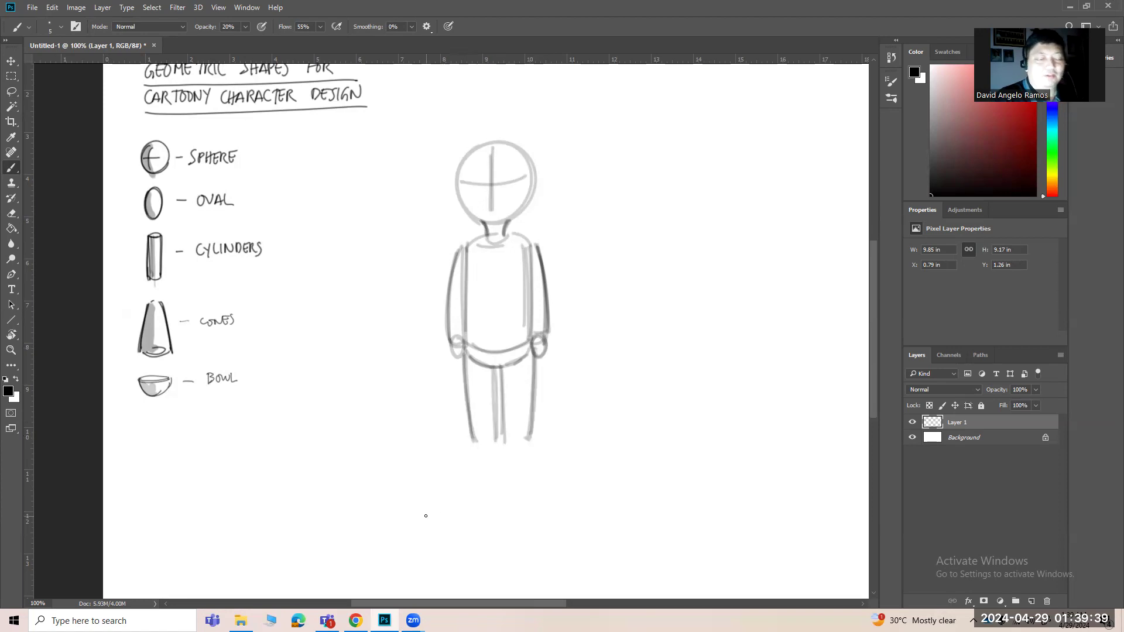
# Step: Close the legs at the ankles and reinforce their inner and outer outlines
pyautogui.moveTo(506, 441)
pyautogui.mouseDown()
pyautogui.moveTo(530, 438)
pyautogui.moveTo(499, 442)
pyautogui.mouseUp()
pyautogui.moveTo(493, 369); pyautogui.dragTo(497, 439)
pyautogui.moveTo(460, 350); pyautogui.dragTo(473, 446)
pyautogui.moveTo(534, 353); pyautogui.dragTo(525, 436)
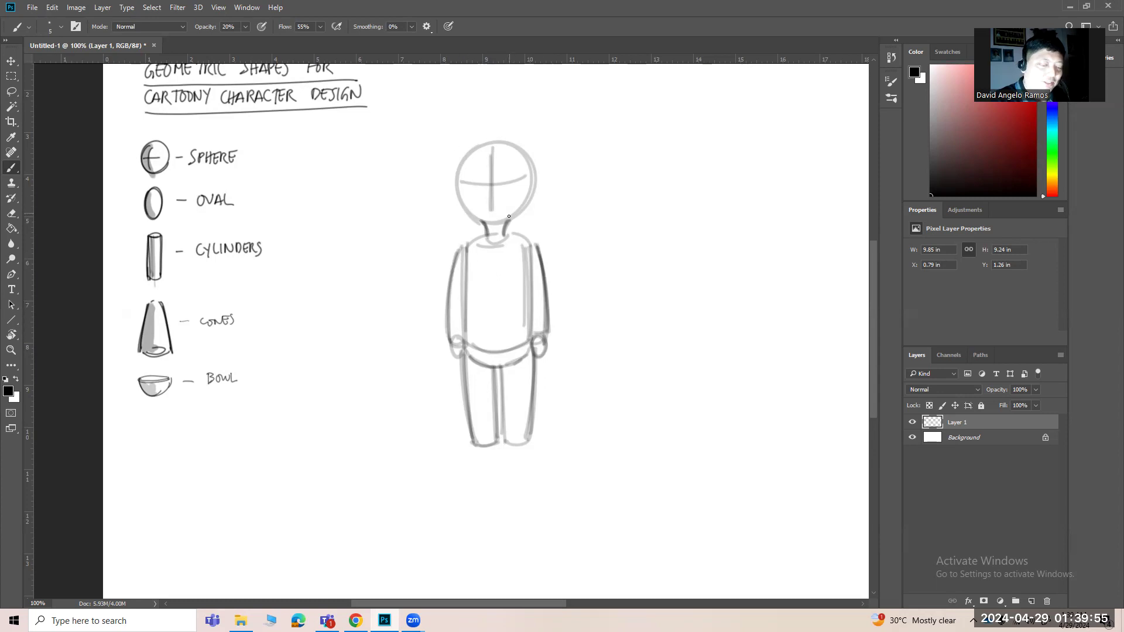
# Step: Draw flattened oval feet pointing outward at the ends of both legs
pyautogui.hotkey('ctrl', 'space')
pyautogui.keyDown('ctrl'); pyautogui.click(482, 440); pyautogui.keyUp('ctrl')
pyautogui.moveTo(470, 452)
pyautogui.mouseDown()
pyautogui.moveTo(490, 472)
pyautogui.moveTo(522, 451)
pyautogui.mouseUp()
pyautogui.moveTo(477, 448)
pyautogui.mouseDown()
pyautogui.moveTo(493, 472)
pyautogui.moveTo(564, 474)
pyautogui.moveTo(576, 445)
pyautogui.mouseUp()
pyautogui.moveTo(575, 445)
pyautogui.mouseDown()
pyautogui.moveTo(572, 470)
pyautogui.moveTo(590, 445)
pyautogui.mouseUp()
pyautogui.moveTo(488, 445)
pyautogui.mouseDown()
pyautogui.moveTo(458, 479)
pyautogui.moveTo(523, 453)
pyautogui.mouseUp()
# Step: Refine both hands by adding thumb and finger contours over the ovals
pyautogui.hotkey('ctrl', 'space')
pyautogui.keyDown('ctrl'); pyautogui.click(469, 276); pyautogui.keyUp('ctrl')
pyautogui.moveTo(621, 242)
pyautogui.mouseDown()
pyautogui.moveTo(642, 248)
pyautogui.moveTo(649, 284)
pyautogui.moveTo(673, 281)
pyautogui.moveTo(658, 234)
pyautogui.mouseUp()
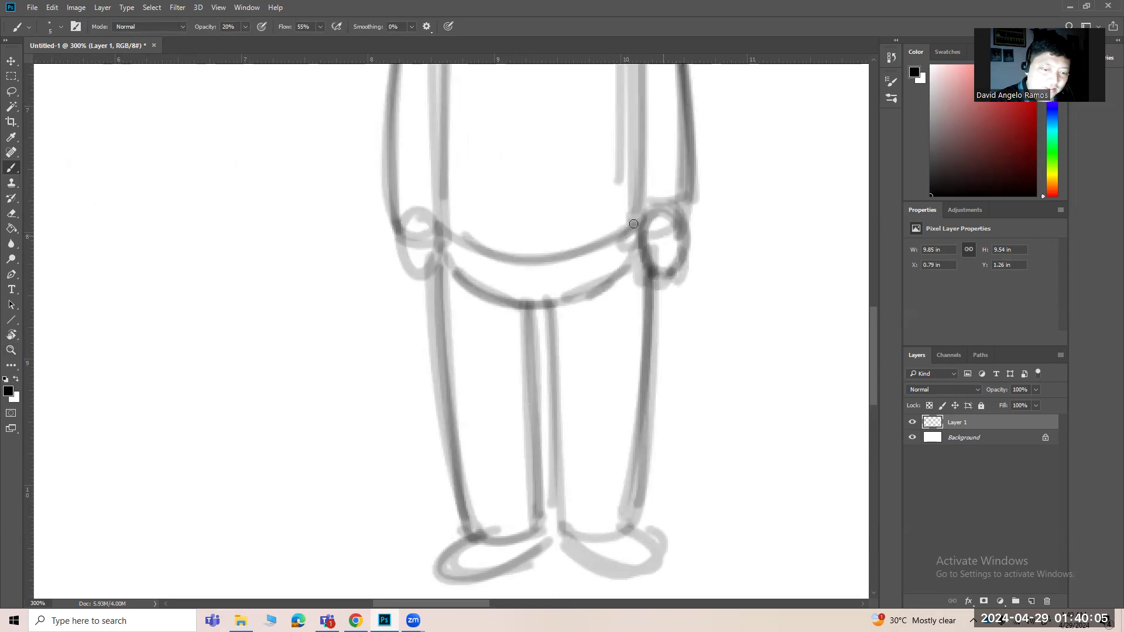
pyautogui.moveTo(442, 232)
pyautogui.mouseDown()
pyautogui.moveTo(439, 276)
pyautogui.moveTo(427, 271)
pyautogui.moveTo(414, 288)
pyautogui.moveTo(401, 252)
pyautogui.mouseUp()
pyautogui.hotkey('ctrl', '-')
pyautogui.hotkey('ctrl', '-')
pyautogui.hotkey('ctrl', '-')
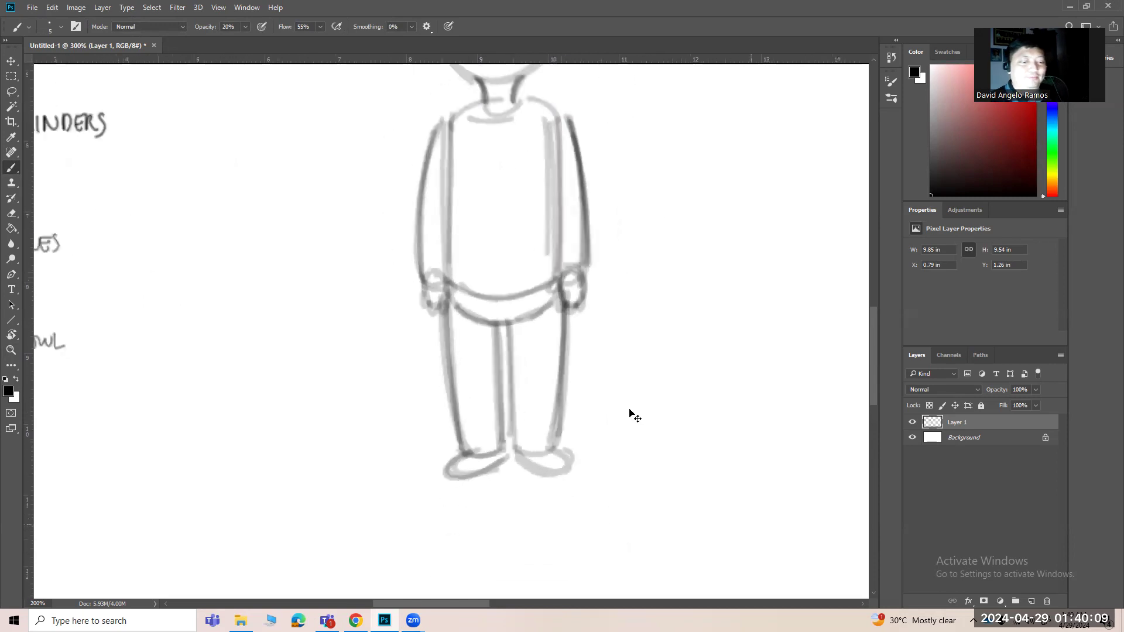
# Step: Retrace the torso and arm outlines of the figure
pyautogui.press('z')
pyautogui.click(334, 290)
pyautogui.press('b')
pyautogui.moveTo(334, 265)
pyautogui.mouseDown()
pyautogui.moveTo(376, 309)
pyautogui.moveTo(373, 280)
pyautogui.moveTo(376, 371)
pyautogui.mouseUp()
pyautogui.moveTo(382, 274); pyautogui.dragTo(392, 369)
pyautogui.moveTo(299, 292); pyautogui.dragTo(296, 370)
pyautogui.moveTo(383, 281); pyautogui.dragTo(394, 367)
pyautogui.moveTo(435, 412)
pyautogui.mouseDown()
pyautogui.moveTo(554, 362)
pyautogui.moveTo(529, 396)
pyautogui.moveTo(529, 431)
pyautogui.mouseUp()
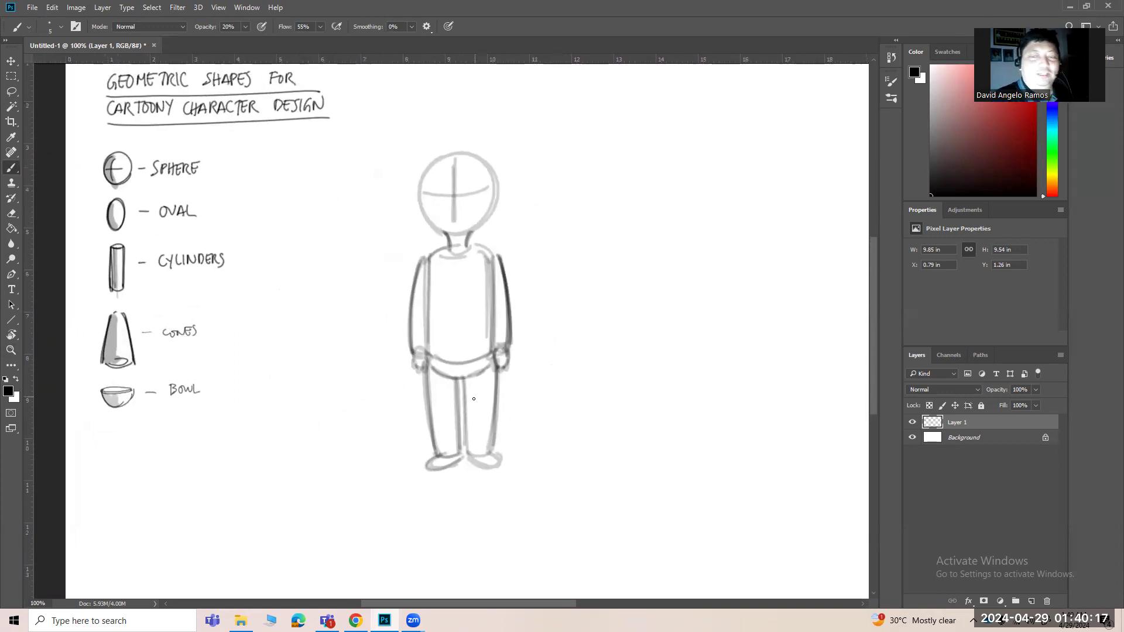
# Step: Handwrite the caption "SHAPE BREAKDOWN" and "CHARAC. CONSTRUCTION" on two lines beneath the figure
pyautogui.moveTo(426, 493)
pyautogui.mouseDown()
pyautogui.moveTo(416, 513)
pyautogui.moveTo(430, 512)
pyautogui.mouseUp()
pyautogui.moveTo(437, 492)
pyautogui.mouseDown()
pyautogui.moveTo(437, 513)
pyautogui.moveTo(451, 513)
pyautogui.moveTo(466, 493)
pyautogui.moveTo(473, 507)
pyautogui.moveTo(528, 497)
pyautogui.moveTo(538, 506)
pyautogui.moveTo(574, 502)
pyautogui.moveTo(590, 483)
pyautogui.mouseUp()
pyautogui.moveTo(418, 528); pyautogui.dragTo(417, 543)
pyautogui.moveTo(424, 528)
pyautogui.mouseDown()
pyautogui.moveTo(459, 540)
pyautogui.moveTo(463, 528)
pyautogui.moveTo(476, 539)
pyautogui.moveTo(523, 528)
pyautogui.moveTo(524, 538)
pyautogui.moveTo(535, 520)
pyautogui.moveTo(557, 535)
pyautogui.moveTo(562, 521)
pyautogui.moveTo(597, 515)
pyautogui.mouseUp()
# Step: Go over the figure's head circle and the outer contours of both arms to darken them
pyautogui.scroll(1, 463, 251)
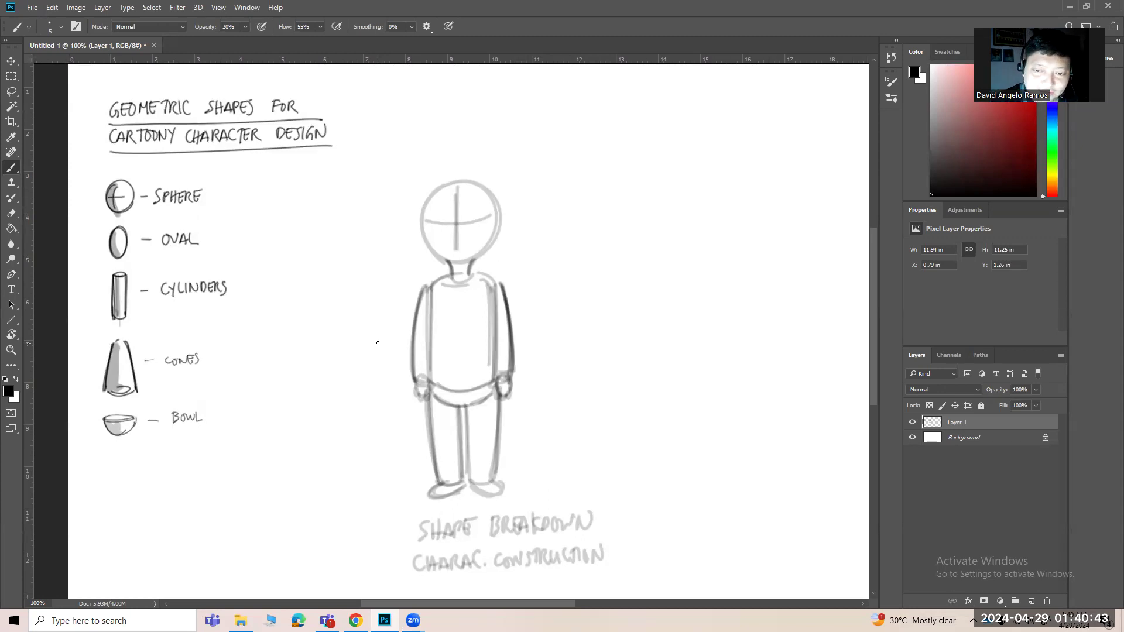
pyautogui.moveTo(431, 282); pyautogui.dragTo(414, 383)
pyautogui.moveTo(501, 288); pyautogui.dragTo(509, 374)
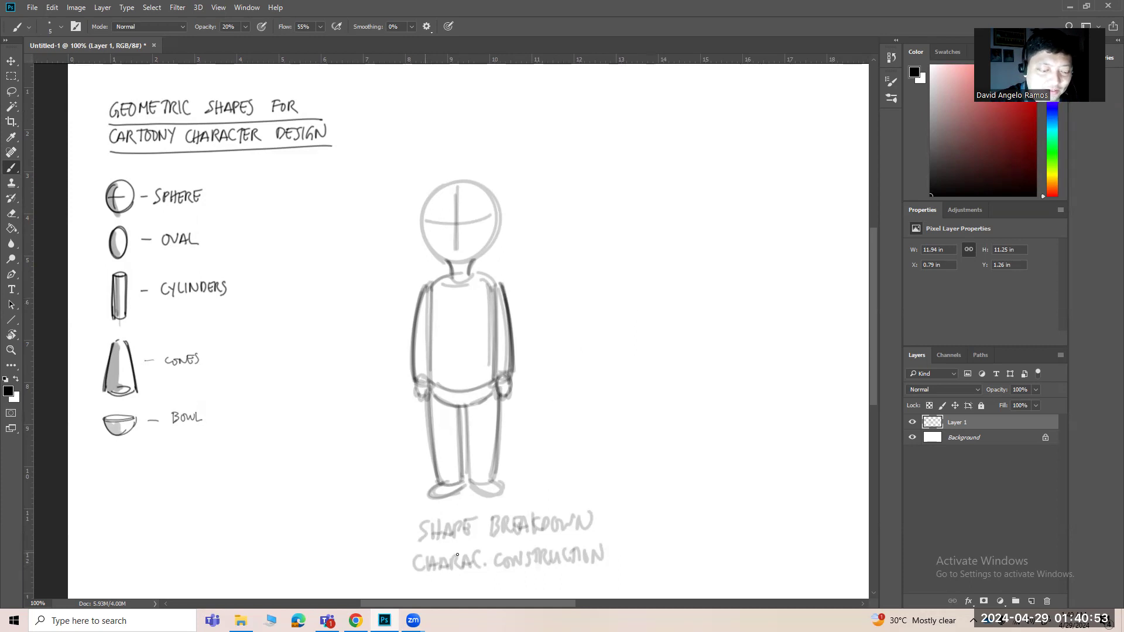
pyautogui.moveTo(453, 190)
pyautogui.mouseDown()
pyautogui.moveTo(427, 196)
pyautogui.moveTo(492, 260)
pyautogui.moveTo(497, 216)
pyautogui.mouseUp()
pyautogui.moveTo(423, 290); pyautogui.dragTo(415, 382)
pyautogui.moveTo(503, 287); pyautogui.dragTo(513, 370)
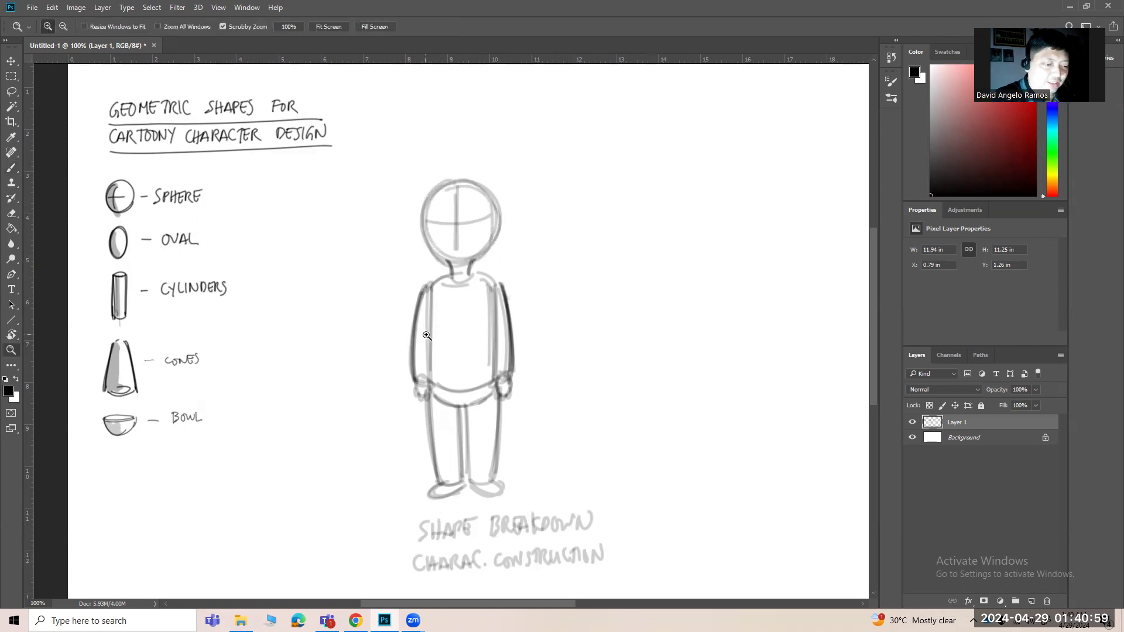
# Step: Draw an elbow line across the middle of each arm
pyautogui.keyDown('ctrl'); pyautogui.click(427, 331); pyautogui.keyUp('ctrl')
pyautogui.moveTo(398, 350); pyautogui.dragTo(442, 356)
pyautogui.moveTo(565, 346); pyautogui.dragTo(584, 343)
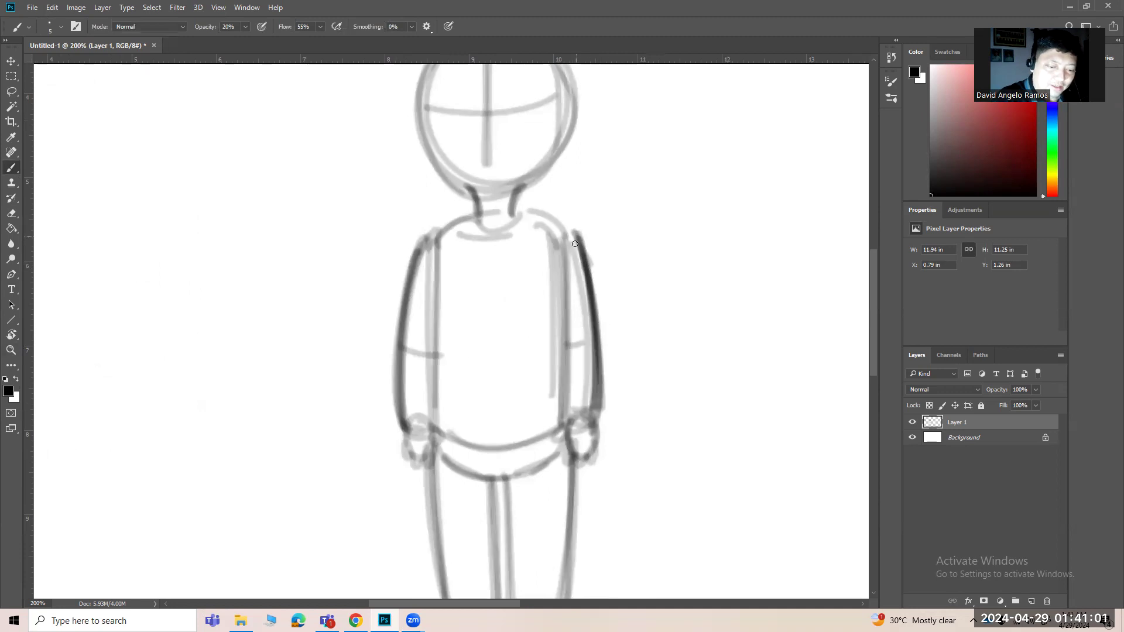
pyautogui.press('z')
pyautogui.keyDown('alt'); pyautogui.click(527, 384); pyautogui.keyUp('alt')
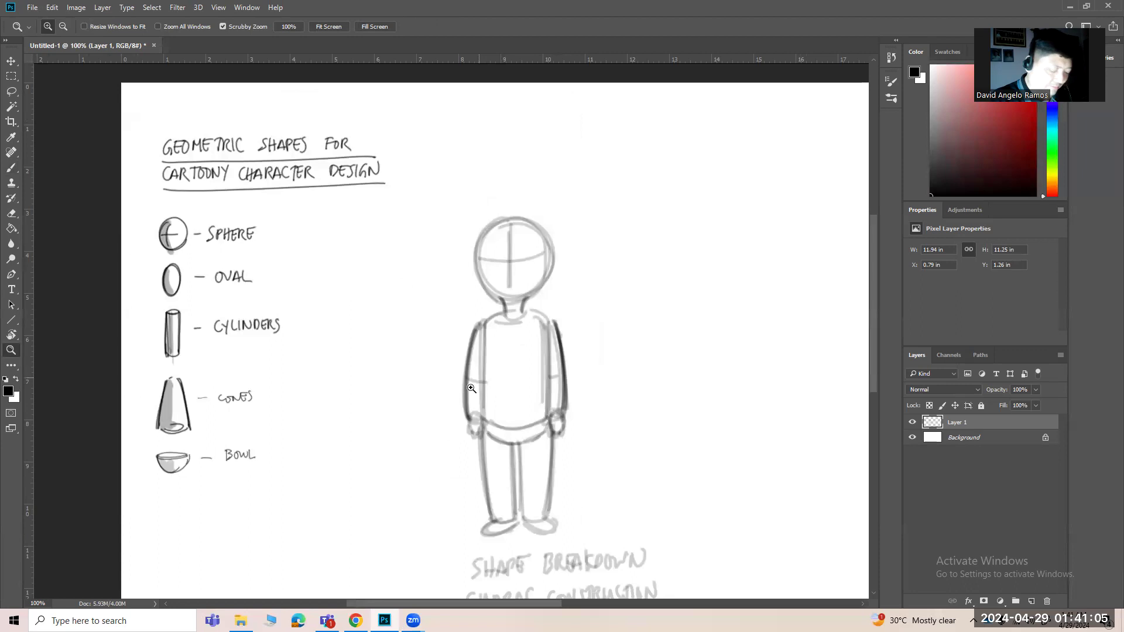
pyautogui.press('b')
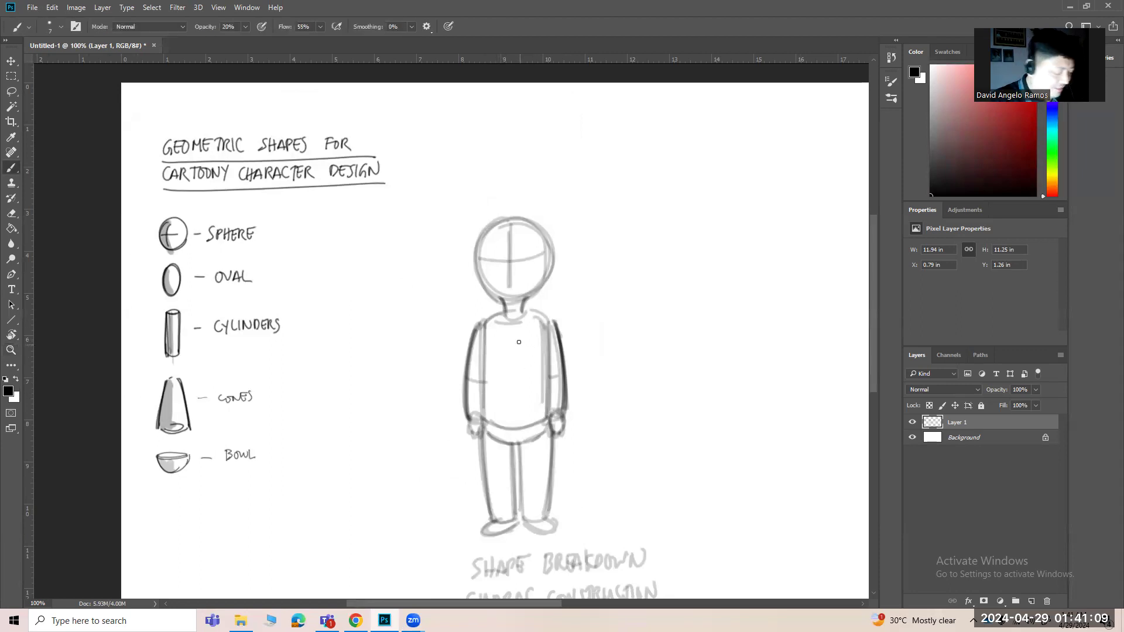
# Step: Shade the torso, legs, arms and head of the figure lightly with a 20 px brush at 5% opacity
pyautogui.click(245, 26)
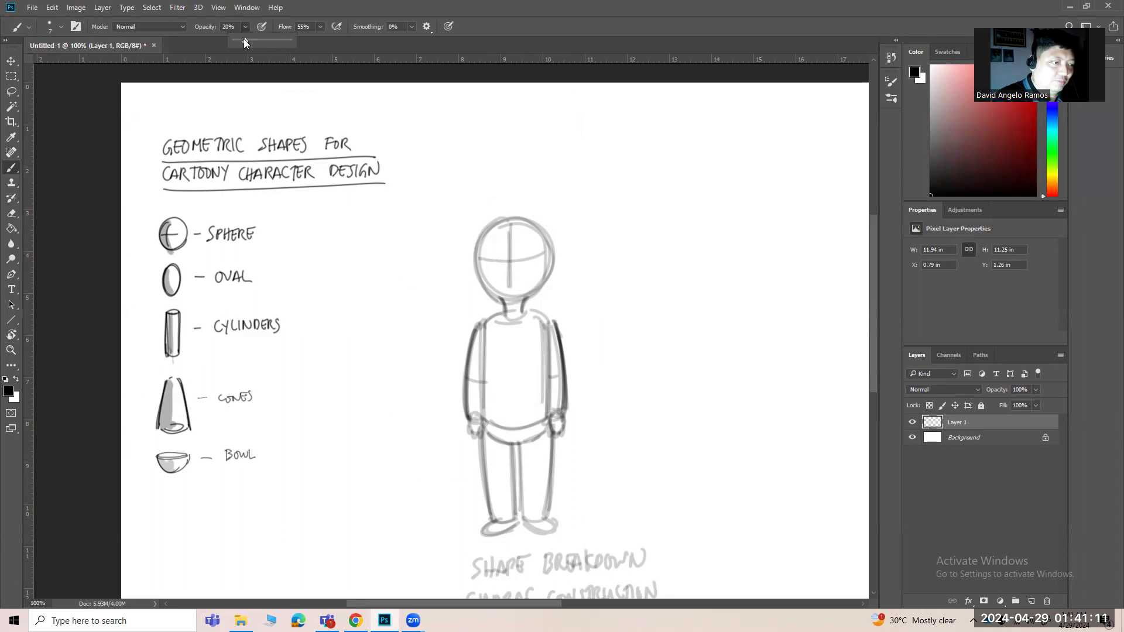
pyautogui.click(488, 337)
pyautogui.press(']')
pyautogui.press(']')
pyautogui.press(']')
pyautogui.press(']')
pyautogui.press(']')
pyautogui.press(']')
pyautogui.moveTo(491, 332)
pyautogui.mouseDown()
pyautogui.moveTo(489, 440)
pyautogui.moveTo(500, 510)
pyautogui.mouseUp()
pyautogui.moveTo(524, 443); pyautogui.dragTo(527, 509)
pyautogui.press('[')
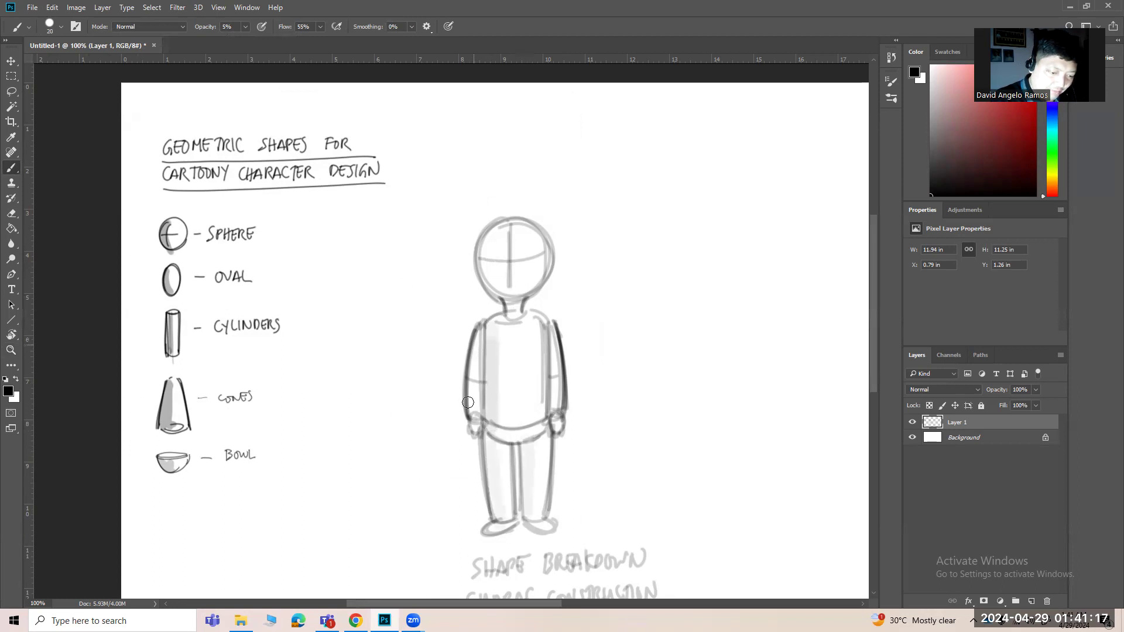
pyautogui.moveTo(552, 404); pyautogui.dragTo(553, 364)
pyautogui.moveTo(527, 460); pyautogui.dragTo(531, 538)
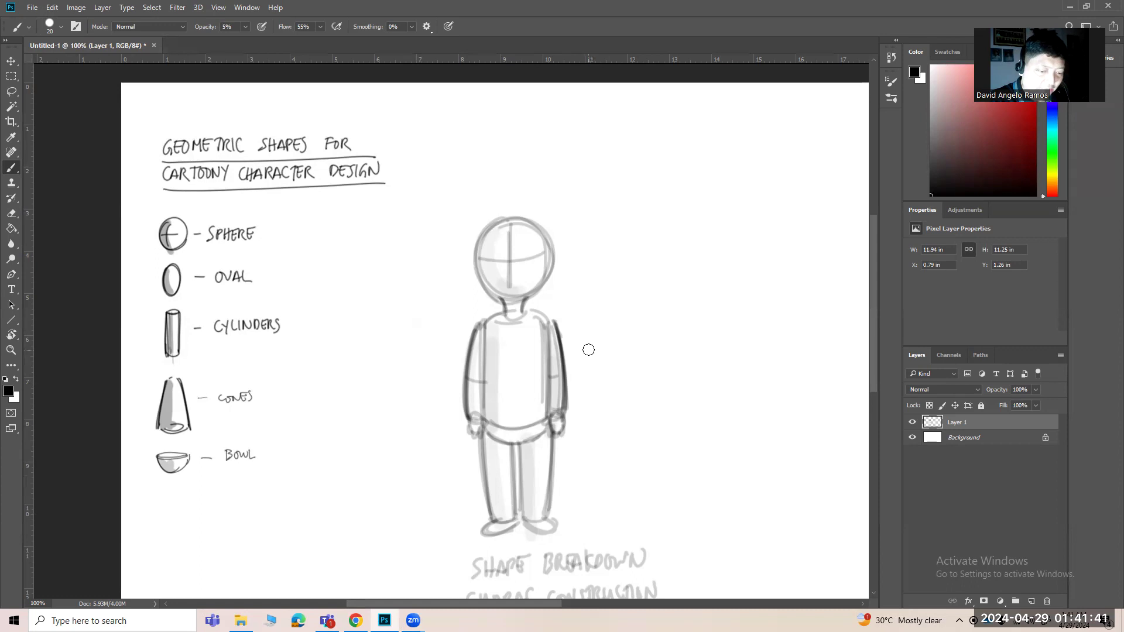
# Step: Select the whole figure with the Lasso, place a duplicate beside the original above the caption, and deselect it
pyautogui.press('l')
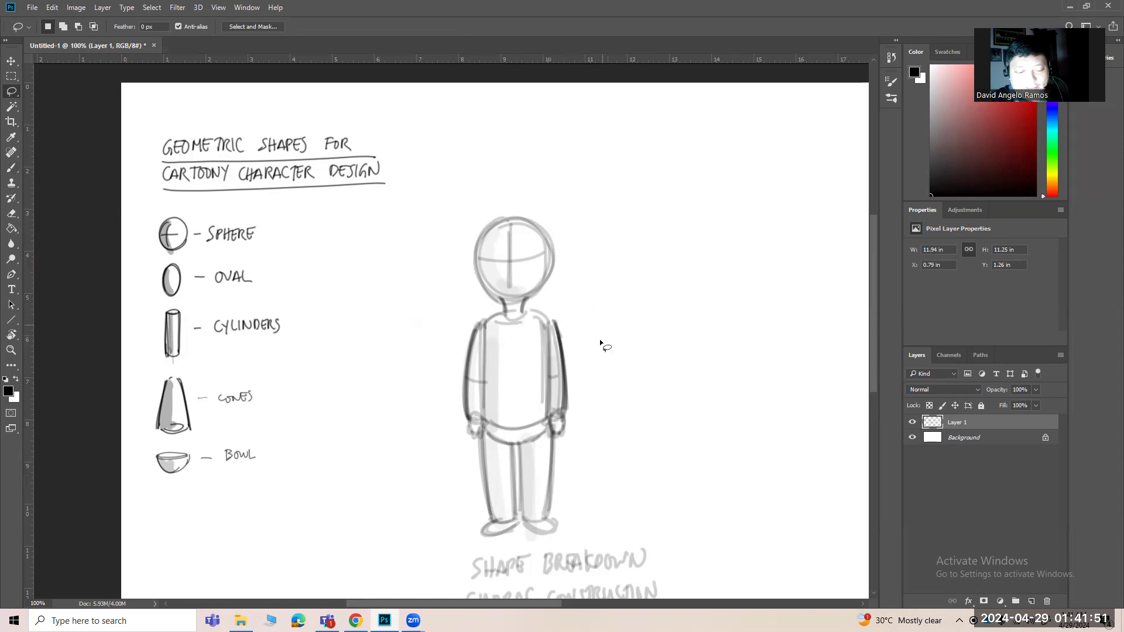
pyautogui.scroll(-1, 597, 359)
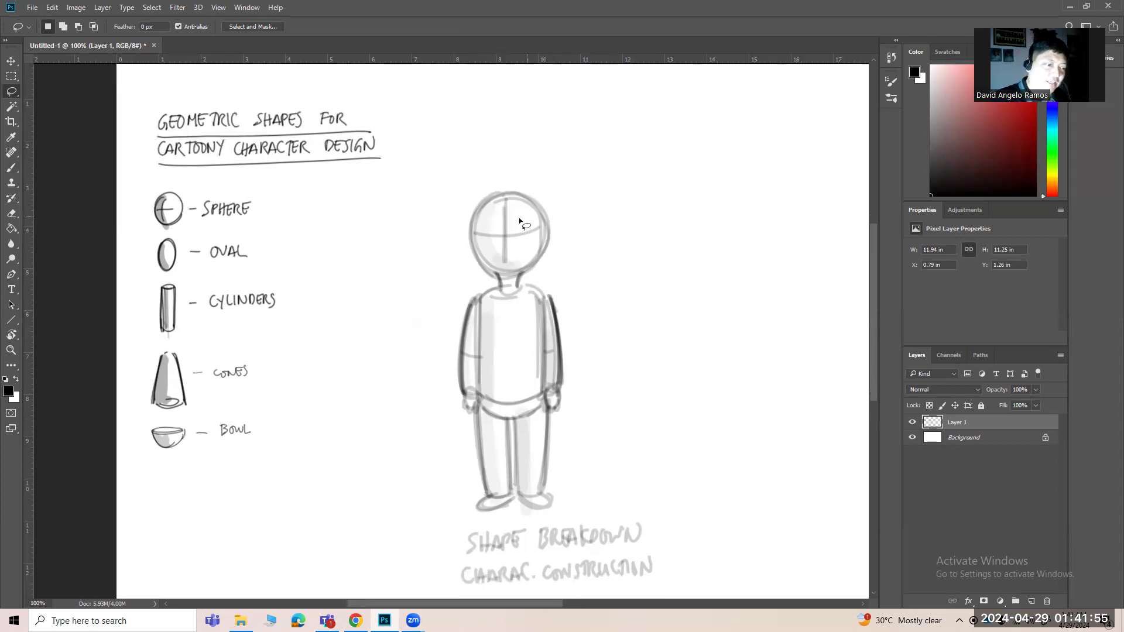
pyautogui.moveTo(588, 267)
pyautogui.mouseDown()
pyautogui.moveTo(606, 234)
pyautogui.moveTo(493, 160)
pyautogui.moveTo(398, 302)
pyautogui.moveTo(416, 429)
pyautogui.moveTo(467, 517)
pyautogui.moveTo(579, 503)
pyautogui.moveTo(624, 432)
pyautogui.moveTo(601, 257)
pyautogui.mouseUp()
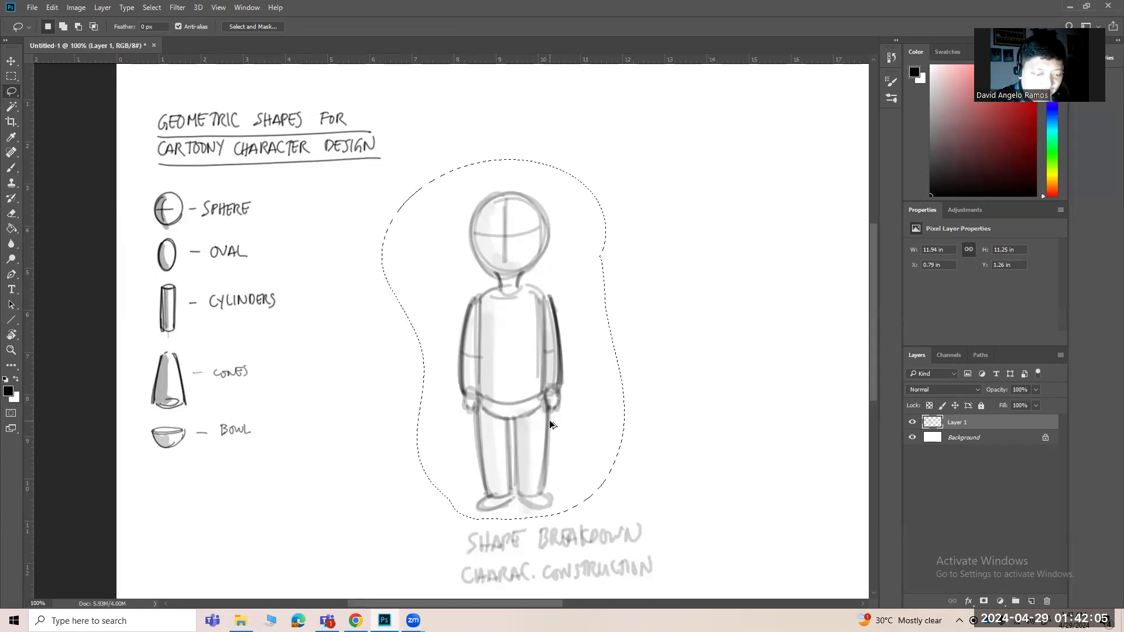
pyautogui.moveTo(548, 423); pyautogui.dragTo(617, 408)
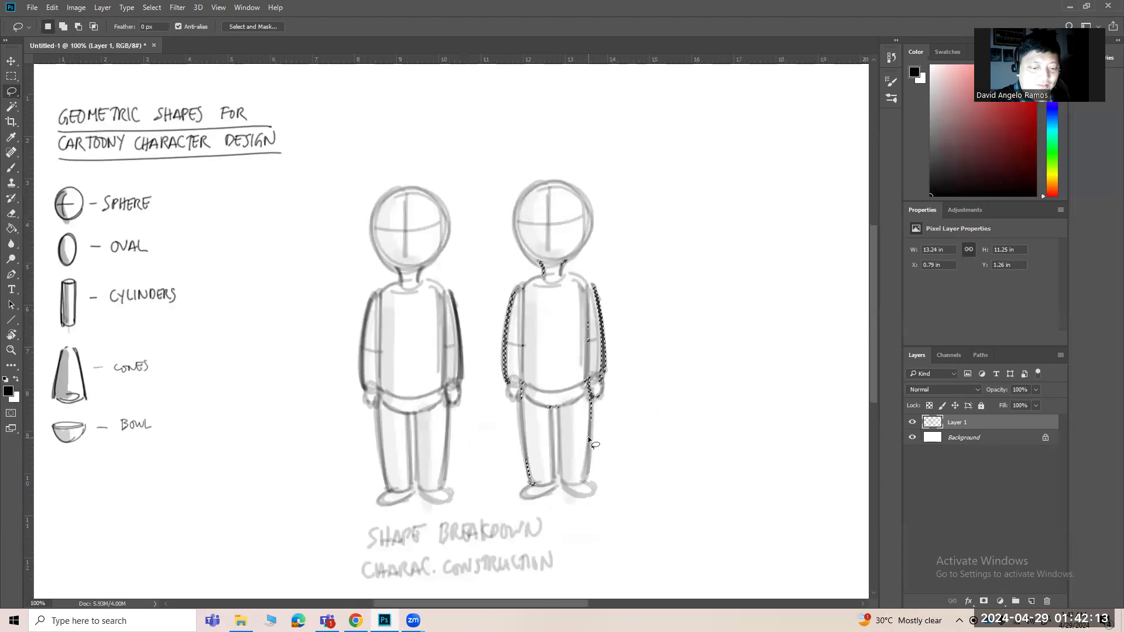
pyautogui.press('alt')
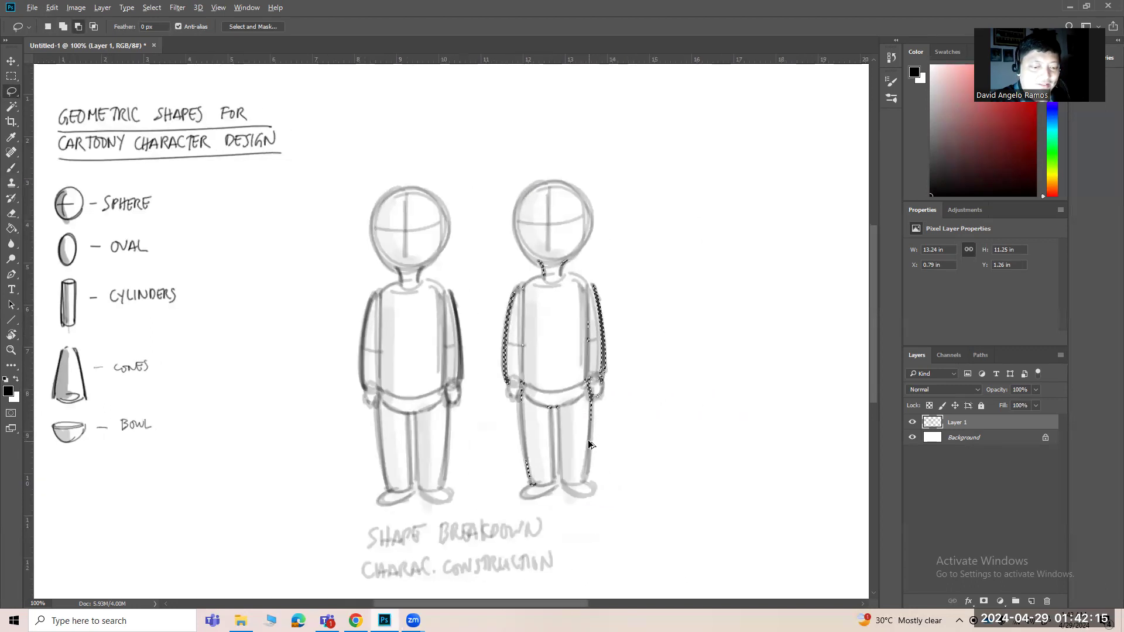
pyautogui.hotkey('ctrl', 'd')
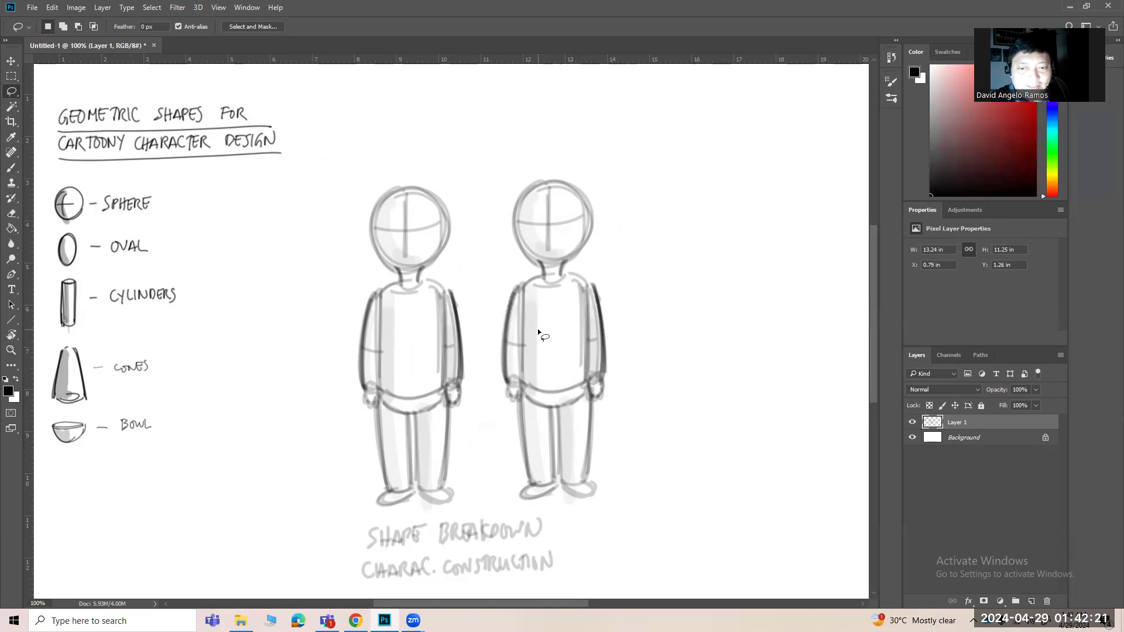
# Step: Reduce the Brush tool's size to 6 px and review the general brush presets
pyautogui.press('b')
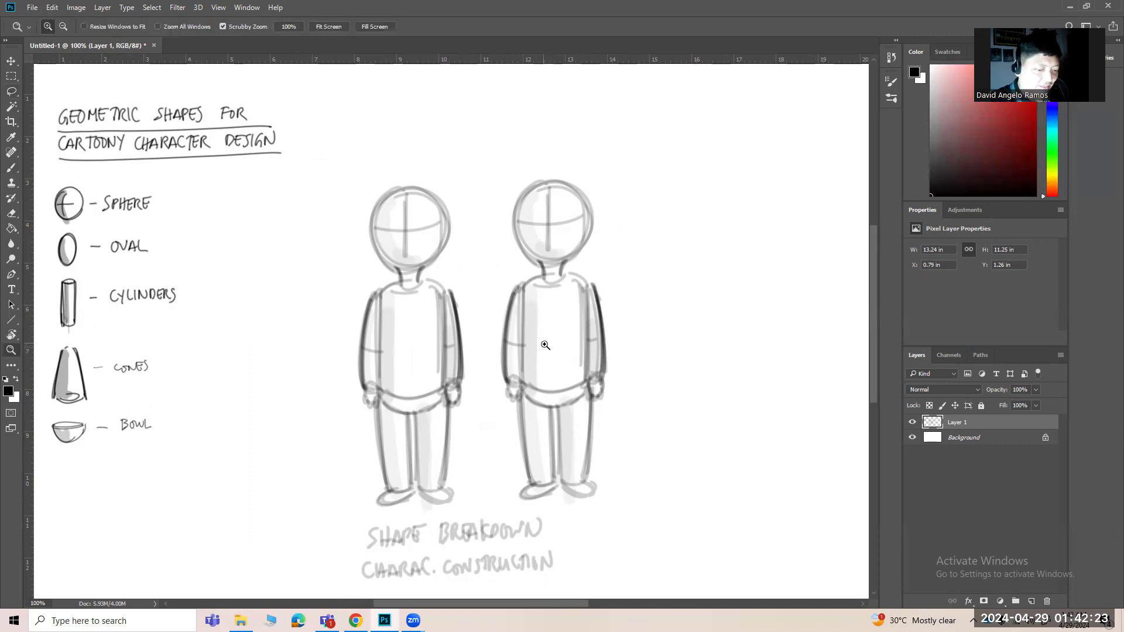
pyautogui.scroll(1, 546, 335)
pyautogui.press('[')
pyautogui.press('[')
pyautogui.press('[')
pyautogui.press('[')
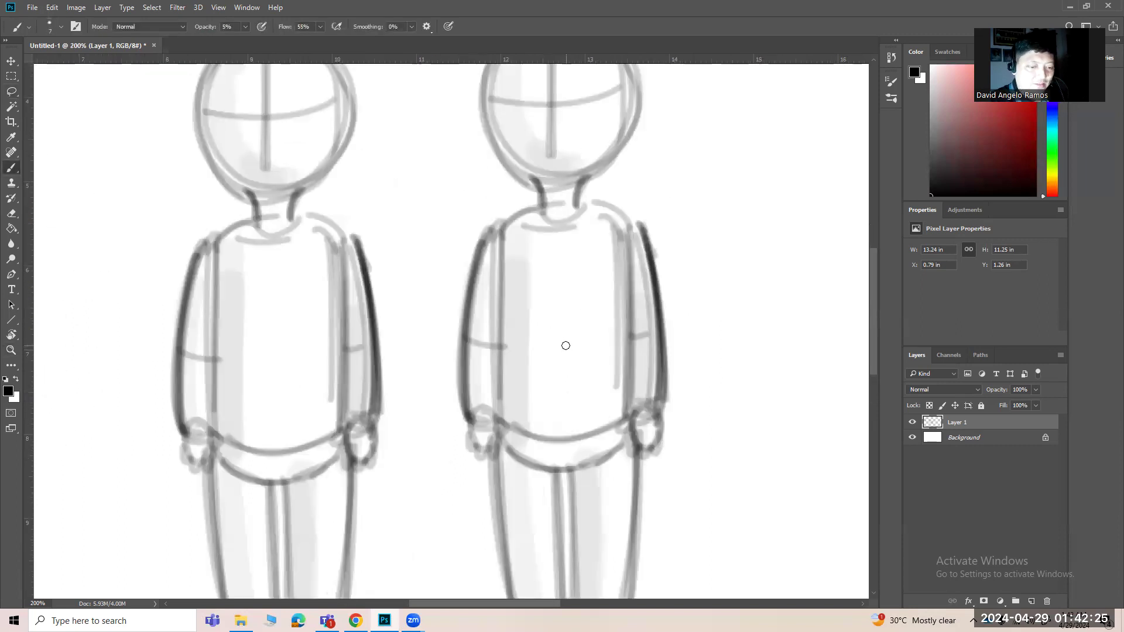
pyautogui.click(891, 100)
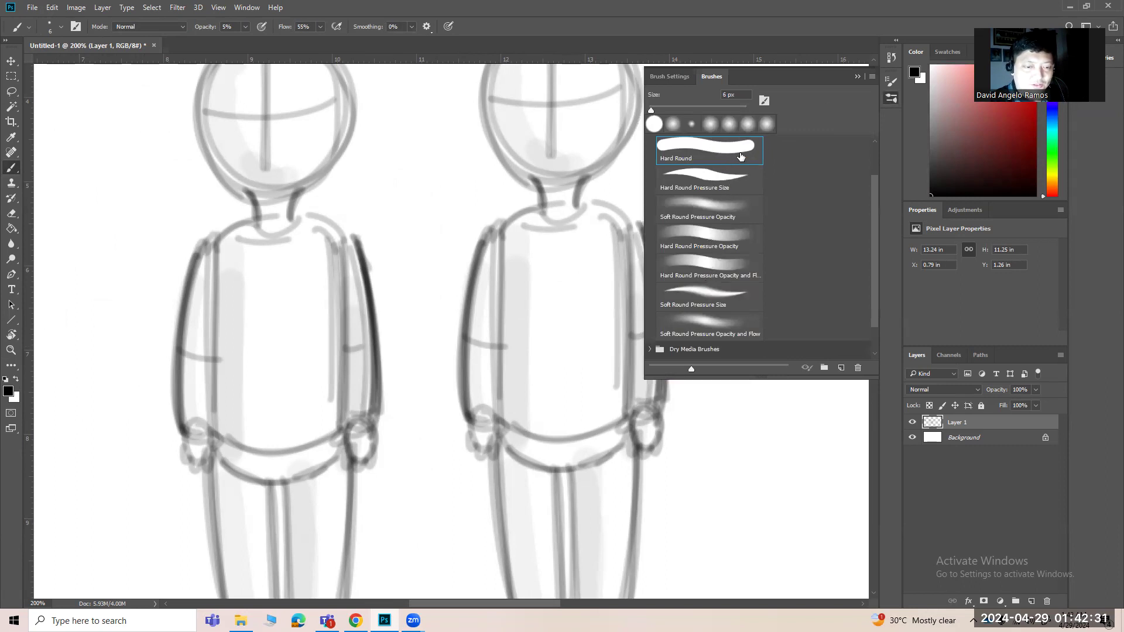
pyautogui.scroll(2, 873, 196)
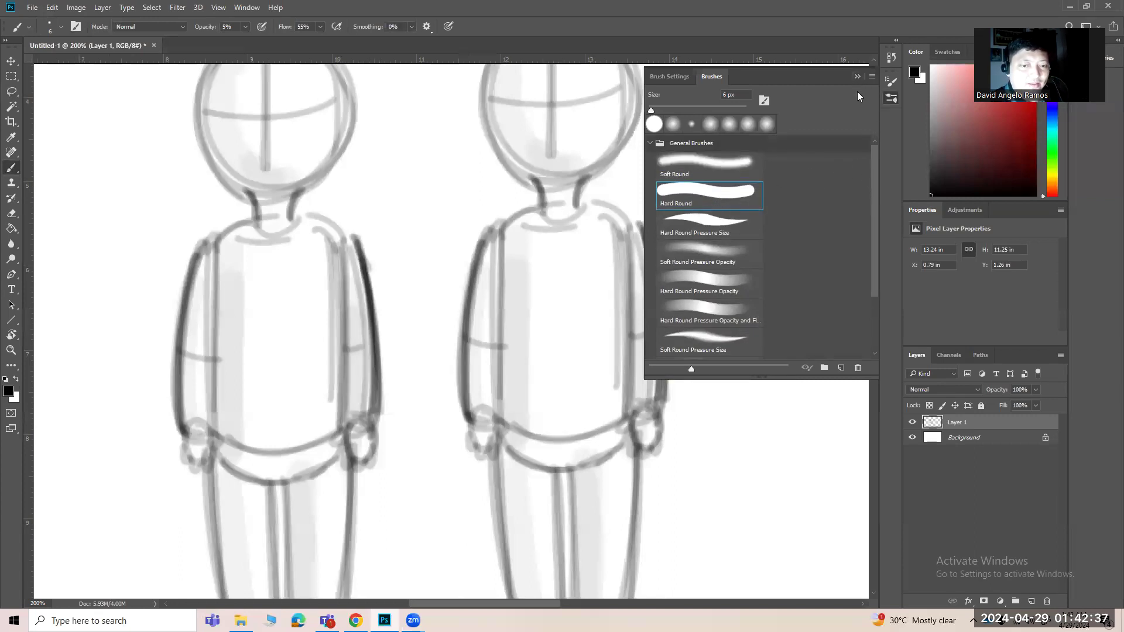
pyautogui.click(857, 77)
# Step: Set the brush opacity to 100% and adjust the tip to a thin size for inking
pyautogui.hotkey('ctrl', '-')
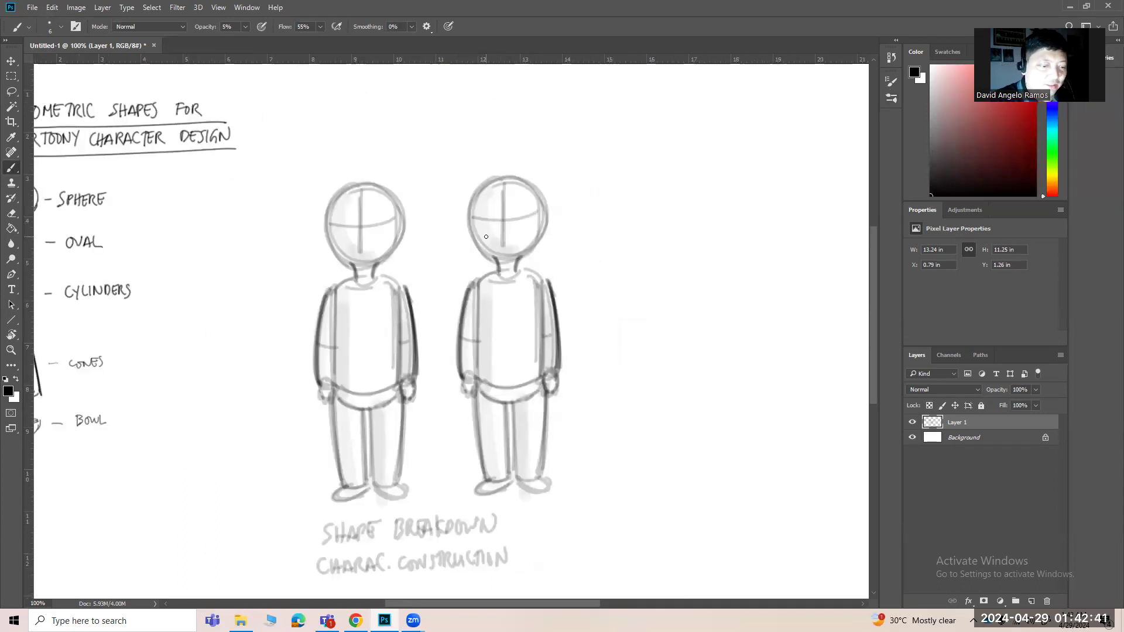
pyautogui.scroll(1, 487, 240)
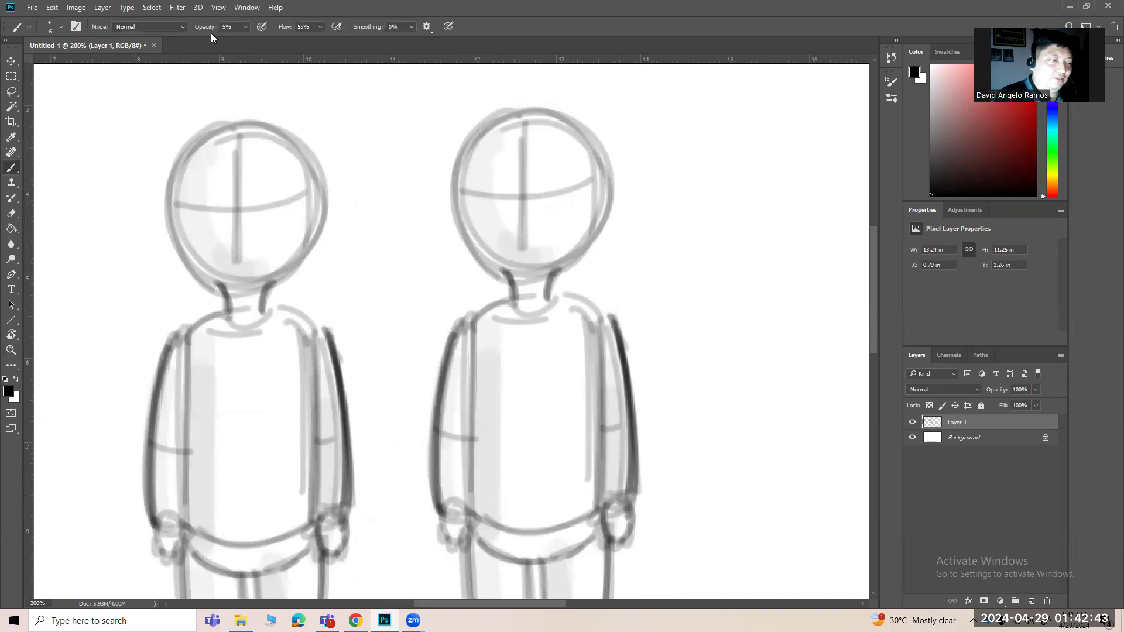
pyautogui.click(244, 28)
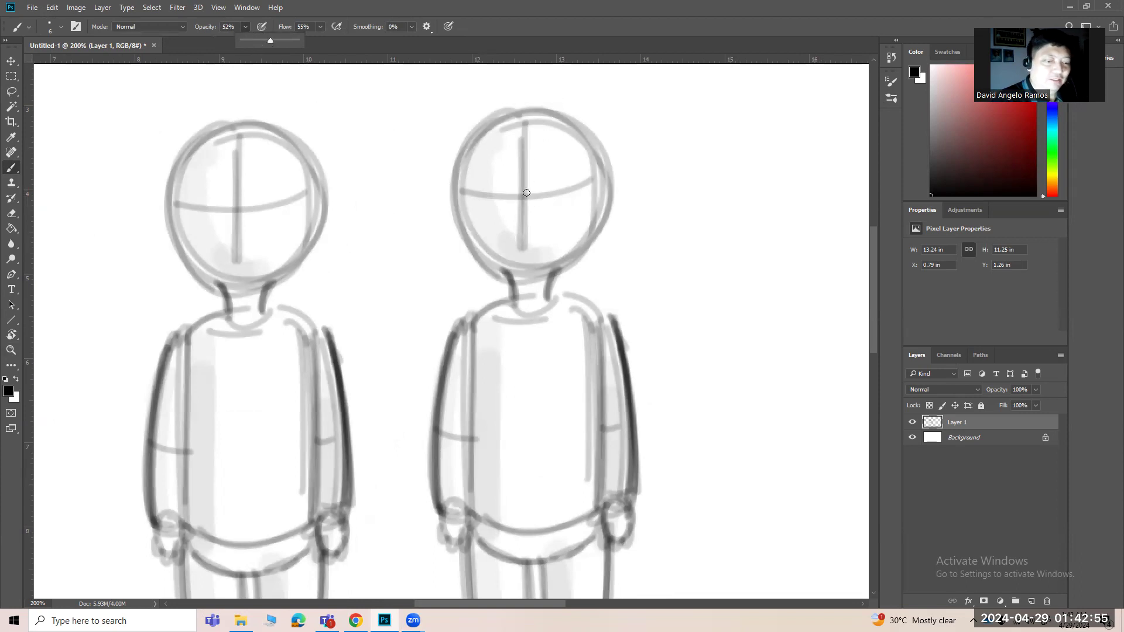
pyautogui.click(493, 292)
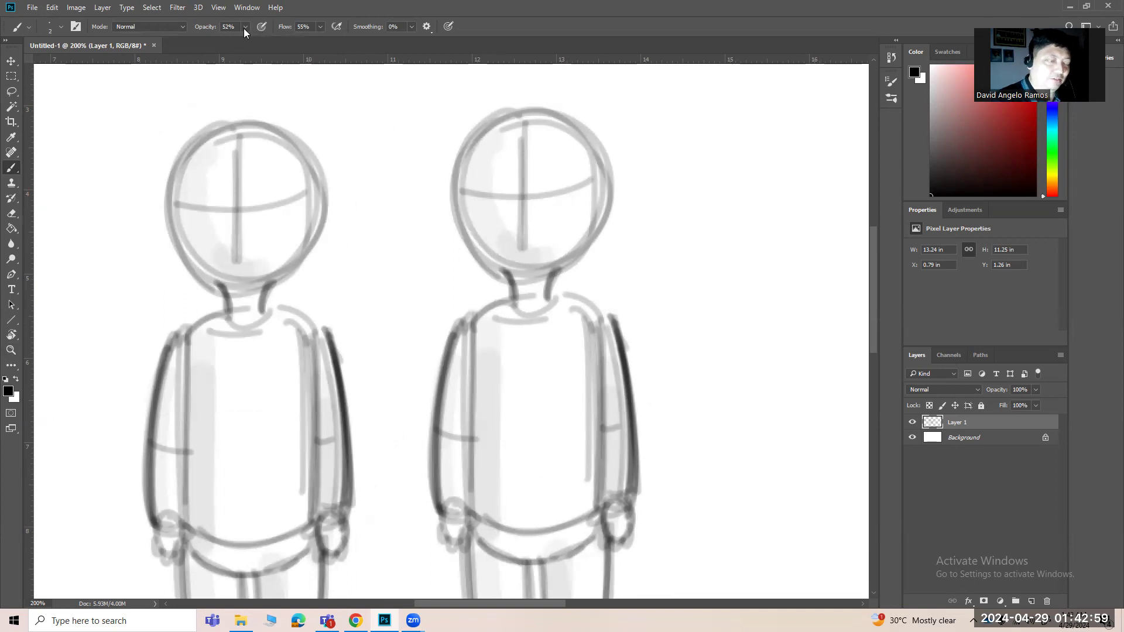
pyautogui.moveTo(246, 42); pyautogui.dragTo(282, 46)
pyautogui.click(496, 298)
pyautogui.press('[')
pyautogui.press(']')
# Step: Ink both pointed flaps of a shirt collar at the duplicate figure's neck
pyautogui.moveTo(492, 304)
pyautogui.mouseDown()
pyautogui.moveTo(522, 325)
pyautogui.moveTo(496, 313)
pyautogui.moveTo(508, 337)
pyautogui.moveTo(526, 326)
pyautogui.mouseUp()
pyautogui.press(']')
pyautogui.moveTo(546, 299); pyautogui.dragTo(529, 327)
pyautogui.moveTo(549, 292)
pyautogui.mouseDown()
pyautogui.moveTo(533, 317)
pyautogui.moveTo(551, 295)
pyautogui.moveTo(569, 315)
pyautogui.moveTo(564, 300)
pyautogui.moveTo(548, 337)
pyautogui.mouseUp()
pyautogui.moveTo(565, 299); pyautogui.dragTo(548, 342)
pyautogui.moveTo(560, 326); pyautogui.dragTo(549, 343)
pyautogui.moveTo(568, 298); pyautogui.dragTo(553, 338)
pyautogui.moveTo(491, 302)
pyautogui.mouseDown()
pyautogui.moveTo(507, 337)
pyautogui.moveTo(523, 329)
pyautogui.mouseUp()
# Step: Ink the shoulder lines and the short sleeves with their cuffs on the duplicate figure
pyautogui.moveTo(453, 334); pyautogui.dragTo(498, 304)
pyautogui.moveTo(452, 335); pyautogui.dragTo(491, 311)
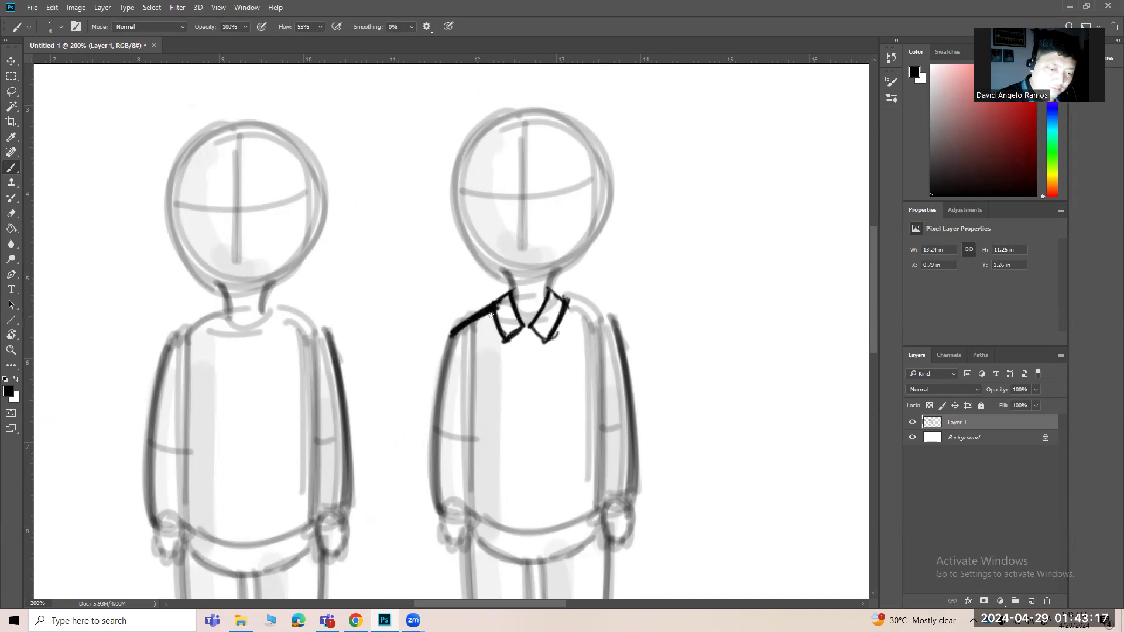
pyautogui.moveTo(567, 300); pyautogui.dragTo(614, 344)
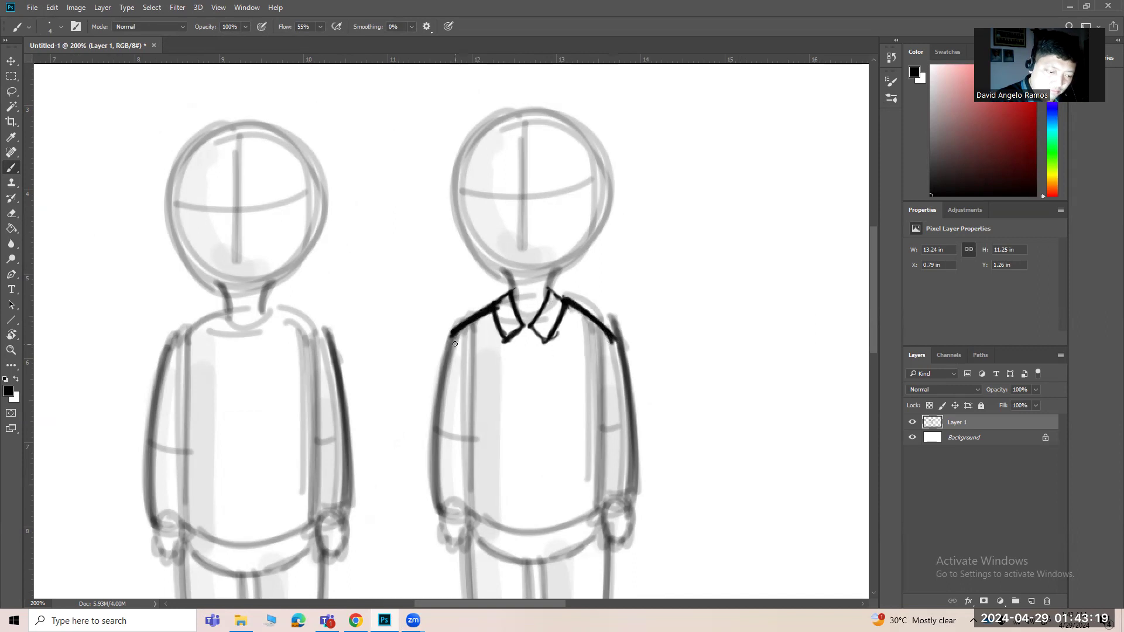
pyautogui.moveTo(454, 334)
pyautogui.mouseDown()
pyautogui.moveTo(439, 418)
pyautogui.moveTo(475, 419)
pyautogui.mouseUp()
pyautogui.moveTo(603, 416); pyautogui.dragTo(635, 410)
pyautogui.moveTo(615, 339); pyautogui.dragTo(634, 412)
# Step: Ink the forearms, the hands with fingers and the sides of the shirt on the duplicate figure
pyautogui.moveTo(432, 426); pyautogui.dragTo(442, 508)
pyautogui.moveTo(474, 419)
pyautogui.mouseDown()
pyautogui.moveTo(470, 545)
pyautogui.moveTo(470, 531)
pyautogui.moveTo(447, 540)
pyautogui.moveTo(440, 510)
pyautogui.mouseUp()
pyautogui.moveTo(631, 411)
pyautogui.mouseDown()
pyautogui.moveTo(627, 509)
pyautogui.moveTo(599, 508)
pyautogui.moveTo(598, 525)
pyautogui.moveTo(630, 538)
pyautogui.moveTo(634, 506)
pyautogui.mouseUp()
pyautogui.moveTo(602, 395); pyautogui.dragTo(598, 514)
pyautogui.moveTo(602, 386); pyautogui.dragTo(592, 520)
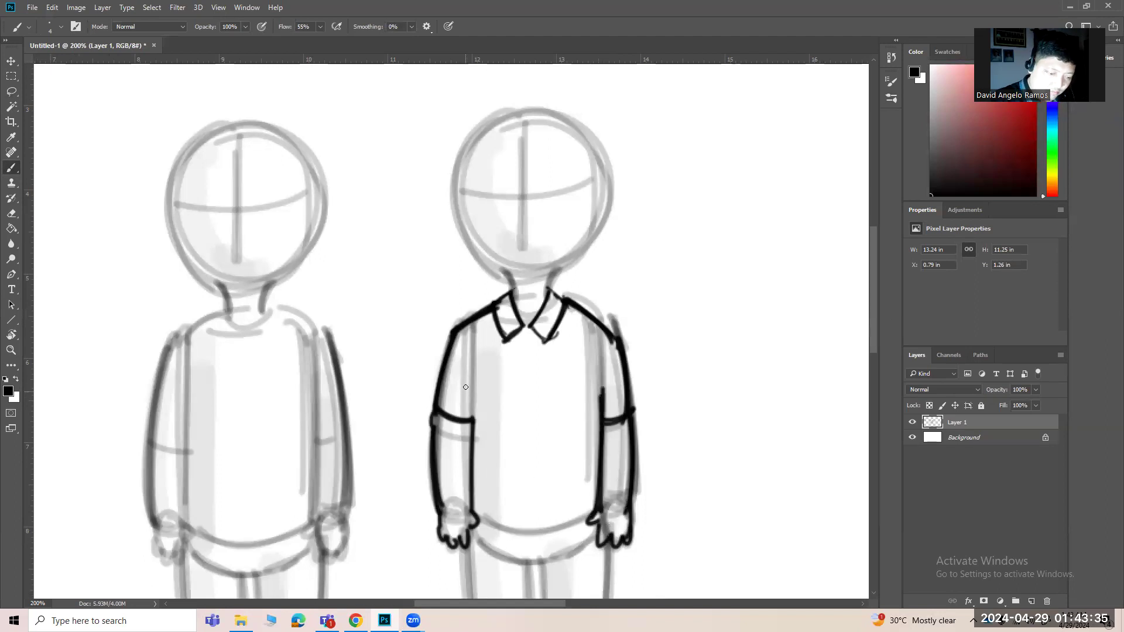
pyautogui.moveTo(468, 386); pyautogui.dragTo(471, 518)
pyautogui.moveTo(603, 378); pyautogui.dragTo(597, 495)
pyautogui.moveTo(601, 439); pyautogui.dragTo(603, 499)
# Step: Ink a curved belt with a buckle along the shirt's lower edge and extend the shirt side down to it
pyautogui.scroll(-5, 603, 499)
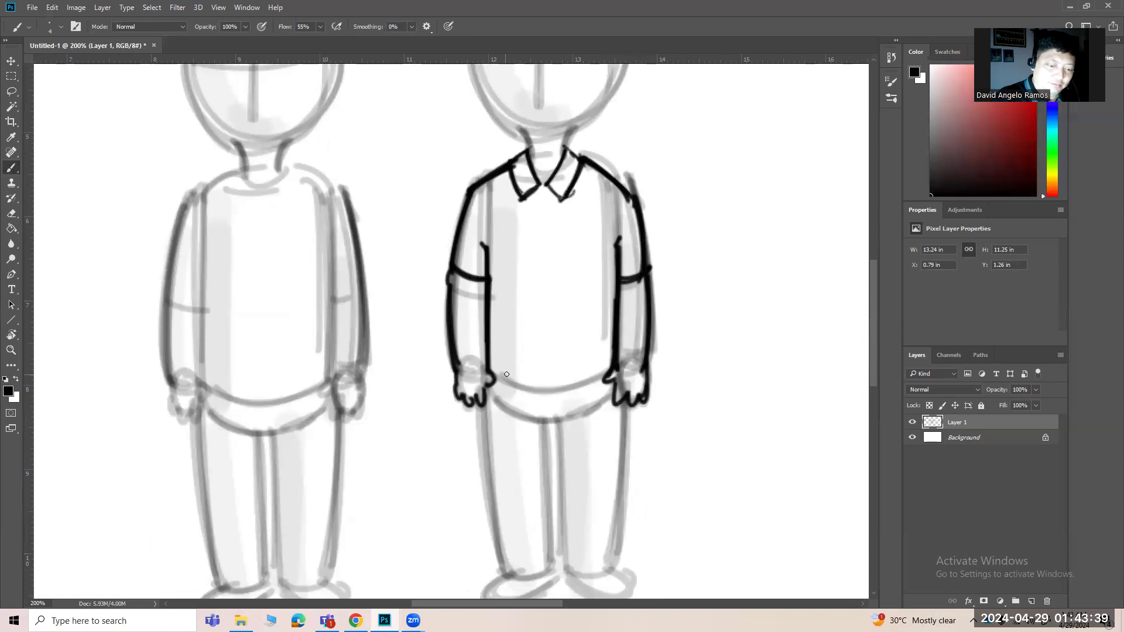
pyautogui.moveTo(494, 375)
pyautogui.mouseDown()
pyautogui.moveTo(560, 387)
pyautogui.moveTo(603, 368)
pyautogui.mouseUp()
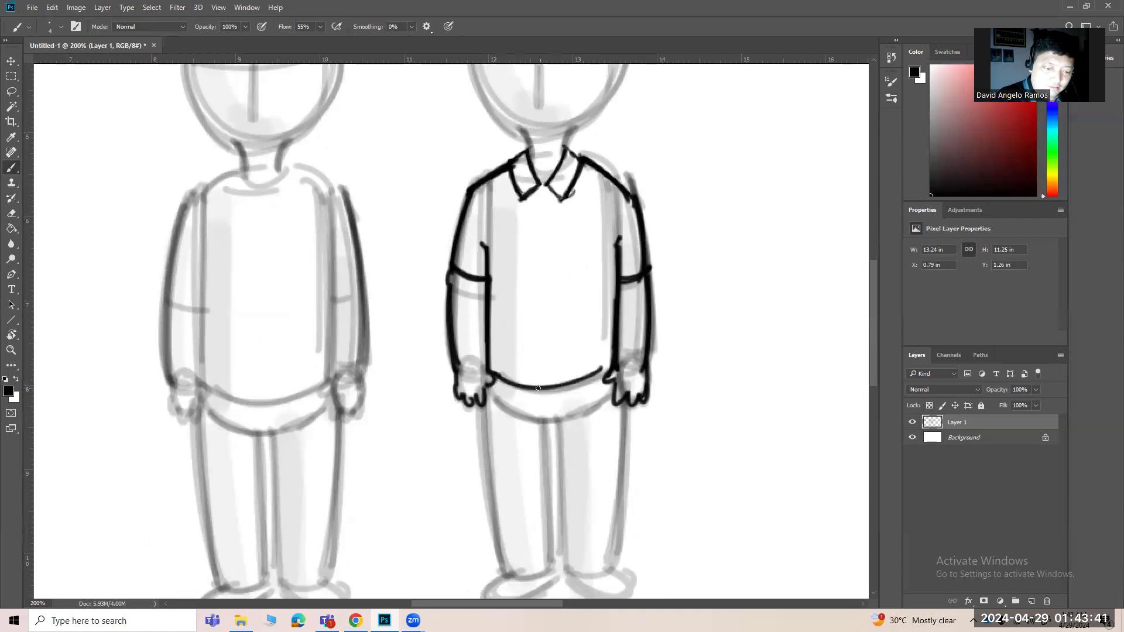
pyautogui.moveTo(543, 393); pyautogui.dragTo(604, 375)
pyautogui.moveTo(502, 387)
pyautogui.mouseDown()
pyautogui.moveTo(537, 397)
pyautogui.moveTo(504, 388)
pyautogui.moveTo(532, 395)
pyautogui.moveTo(603, 375)
pyautogui.mouseUp()
pyautogui.moveTo(662, 306)
pyautogui.mouseDown()
pyautogui.moveTo(664, 391)
pyautogui.moveTo(671, 365)
pyautogui.mouseUp()
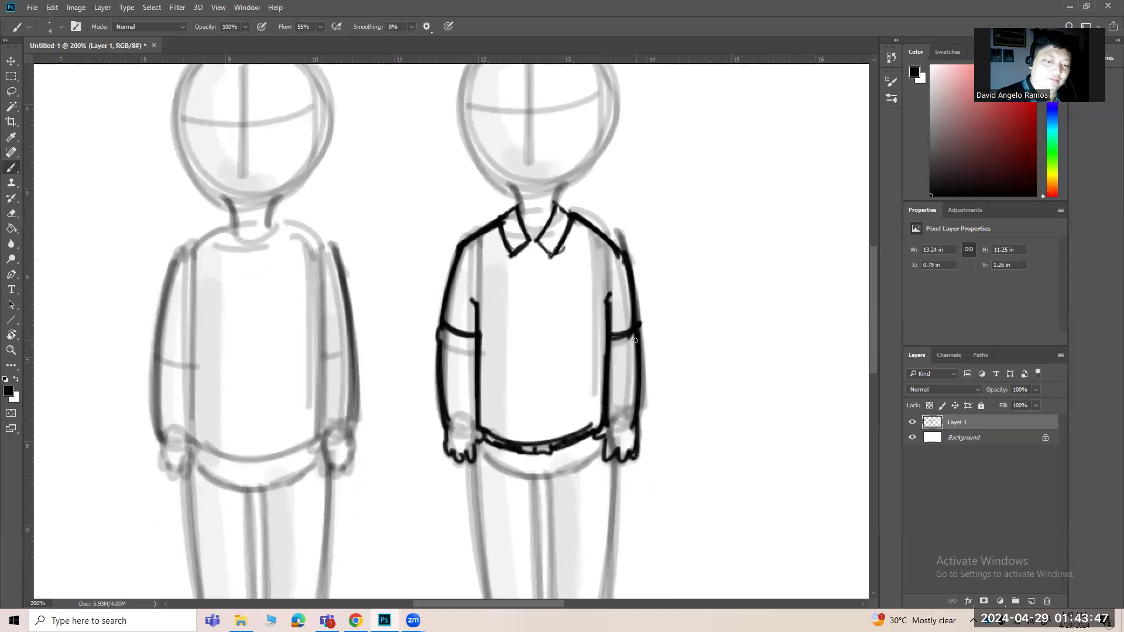
pyautogui.moveTo(607, 451); pyautogui.dragTo(613, 305)
# Step: Ink the trousers' centre line, both outer leg contours and the hem on the duplicate figure
pyautogui.moveTo(539, 335)
pyautogui.mouseDown()
pyautogui.moveTo(551, 336)
pyautogui.moveTo(549, 467)
pyautogui.mouseUp()
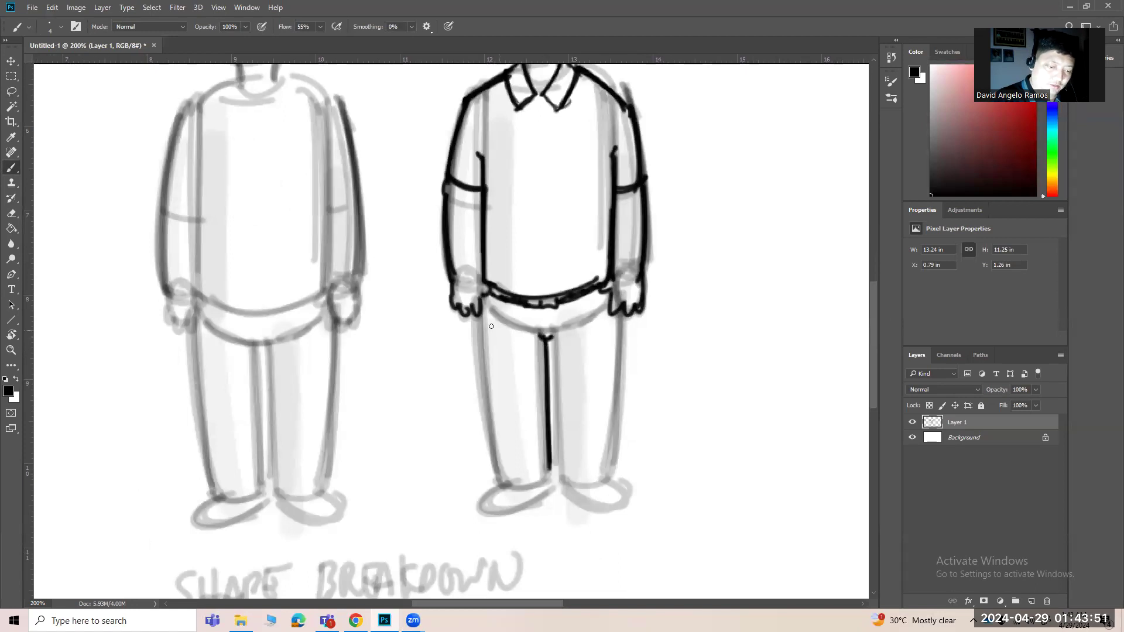
pyautogui.moveTo(476, 322); pyautogui.dragTo(502, 475)
pyautogui.moveTo(621, 314); pyautogui.dragTo(608, 458)
pyautogui.moveTo(622, 348)
pyautogui.mouseDown()
pyautogui.moveTo(611, 469)
pyautogui.moveTo(571, 481)
pyautogui.moveTo(610, 470)
pyautogui.mouseUp()
pyautogui.moveTo(502, 481)
pyautogui.mouseDown()
pyautogui.moveTo(542, 483)
pyautogui.moveTo(513, 473)
pyautogui.moveTo(537, 472)
pyautogui.mouseUp()
# Step: Ink both shoes and finish the trouser hems above them on the duplicate figure
pyautogui.moveTo(619, 327)
pyautogui.mouseDown()
pyautogui.moveTo(601, 457)
pyautogui.moveTo(590, 337)
pyautogui.mouseUp()
pyautogui.moveTo(555, 374)
pyautogui.mouseDown()
pyautogui.moveTo(592, 380)
pyautogui.moveTo(542, 400)
pyautogui.moveTo(553, 371)
pyautogui.moveTo(591, 385)
pyautogui.mouseUp()
pyautogui.moveTo(652, 366); pyautogui.dragTo(681, 386)
pyautogui.moveTo(612, 376)
pyautogui.mouseDown()
pyautogui.moveTo(637, 397)
pyautogui.moveTo(680, 387)
pyautogui.mouseUp()
pyautogui.moveTo(653, 365)
pyautogui.mouseDown()
pyautogui.moveTo(660, 394)
pyautogui.moveTo(617, 374)
pyautogui.moveTo(673, 394)
pyautogui.mouseUp()
pyautogui.moveTo(615, 376)
pyautogui.mouseDown()
pyautogui.moveTo(629, 391)
pyautogui.moveTo(680, 387)
pyautogui.mouseUp()
pyautogui.moveTo(538, 392)
pyautogui.mouseDown()
pyautogui.moveTo(637, 384)
pyautogui.moveTo(625, 376)
pyautogui.moveTo(668, 388)
pyautogui.moveTo(665, 373)
pyautogui.moveTo(626, 392)
pyautogui.moveTo(675, 396)
pyautogui.mouseUp()
pyautogui.moveTo(550, 372); pyautogui.dragTo(532, 400)
# Step: Ink both ears with inner detail and the two jaw curves along the duplicate figure's head
pyautogui.moveTo(693, 348); pyautogui.dragTo(629, 529)
pyautogui.moveTo(553, 222); pyautogui.dragTo(489, 411)
pyautogui.moveTo(387, 225); pyautogui.dragTo(388, 246)
pyautogui.moveTo(545, 220); pyautogui.dragTo(544, 238)
pyautogui.moveTo(393, 240)
pyautogui.mouseDown()
pyautogui.moveTo(442, 304)
pyautogui.moveTo(538, 245)
pyautogui.mouseUp()
pyautogui.moveTo(490, 298); pyautogui.dragTo(545, 241)
pyautogui.moveTo(382, 225); pyautogui.dragTo(386, 237)
pyautogui.moveTo(549, 224); pyautogui.dragTo(550, 242)
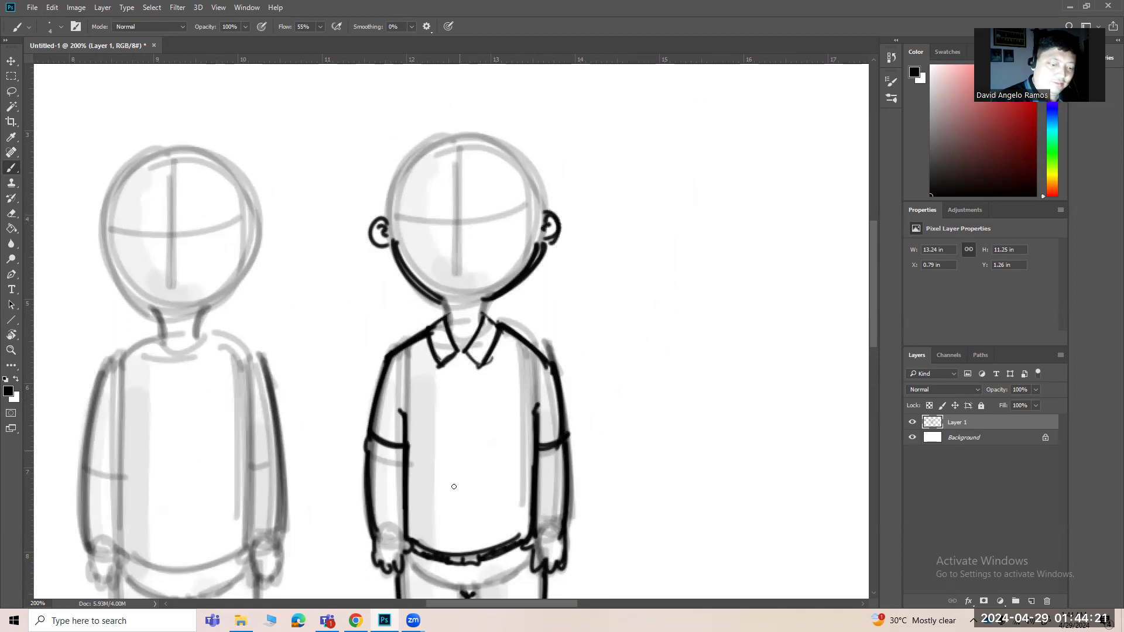
# Step: Ink a second inseam line beside the centre line to separate the duplicate figure's trouser legs
pyautogui.moveTo(646, 436); pyautogui.dragTo(652, 413)
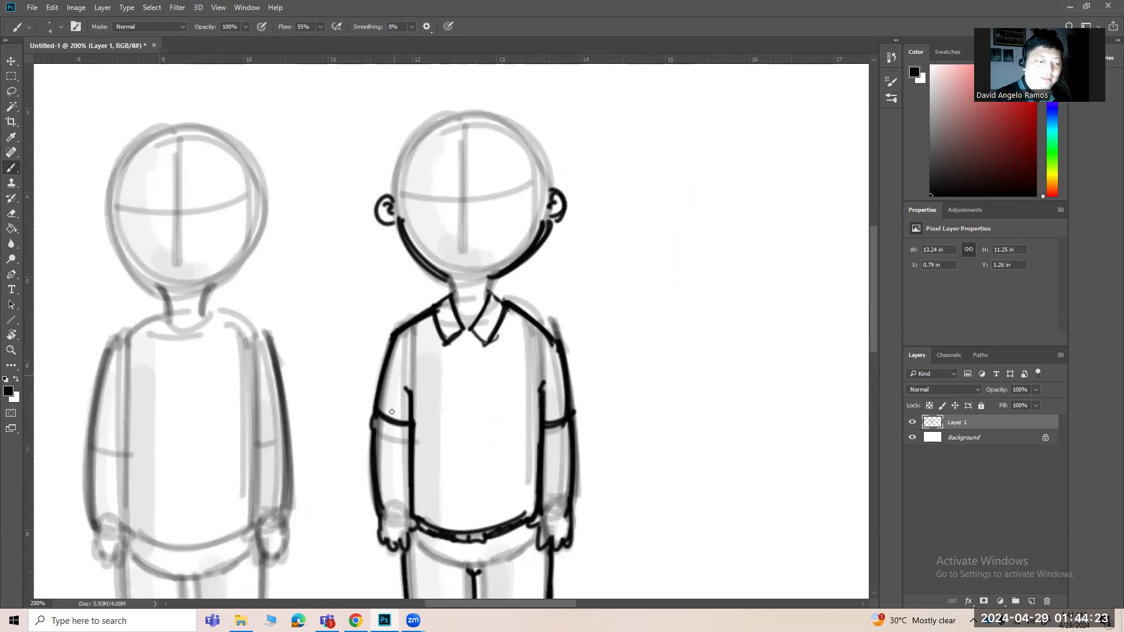
pyautogui.moveTo(573, 427); pyautogui.dragTo(567, 507)
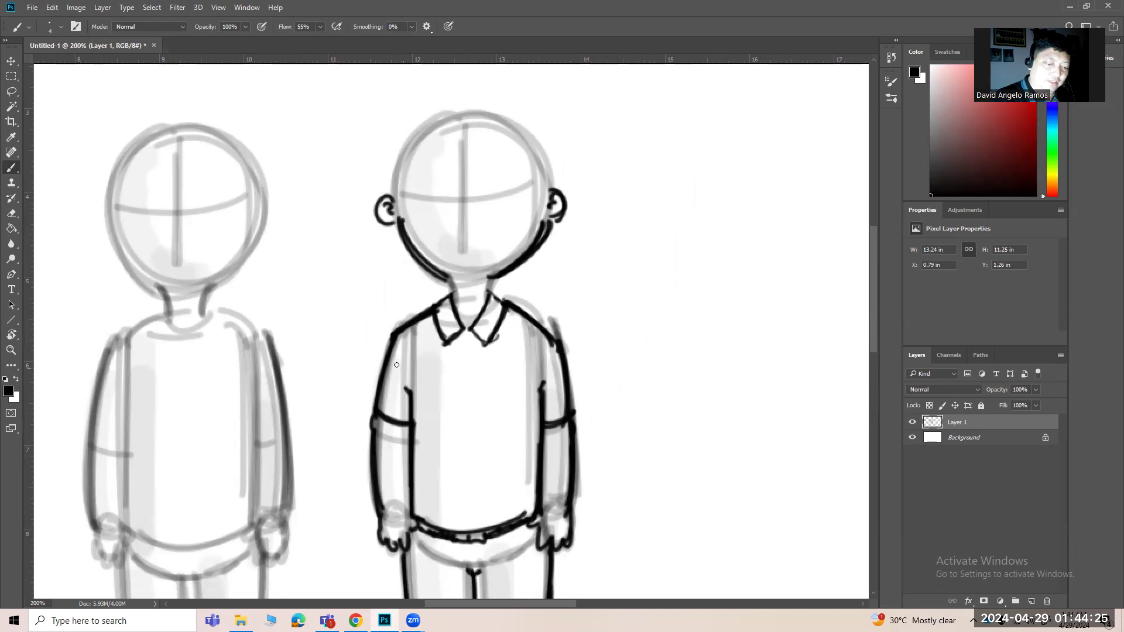
pyautogui.hotkey('ctrl', '-')
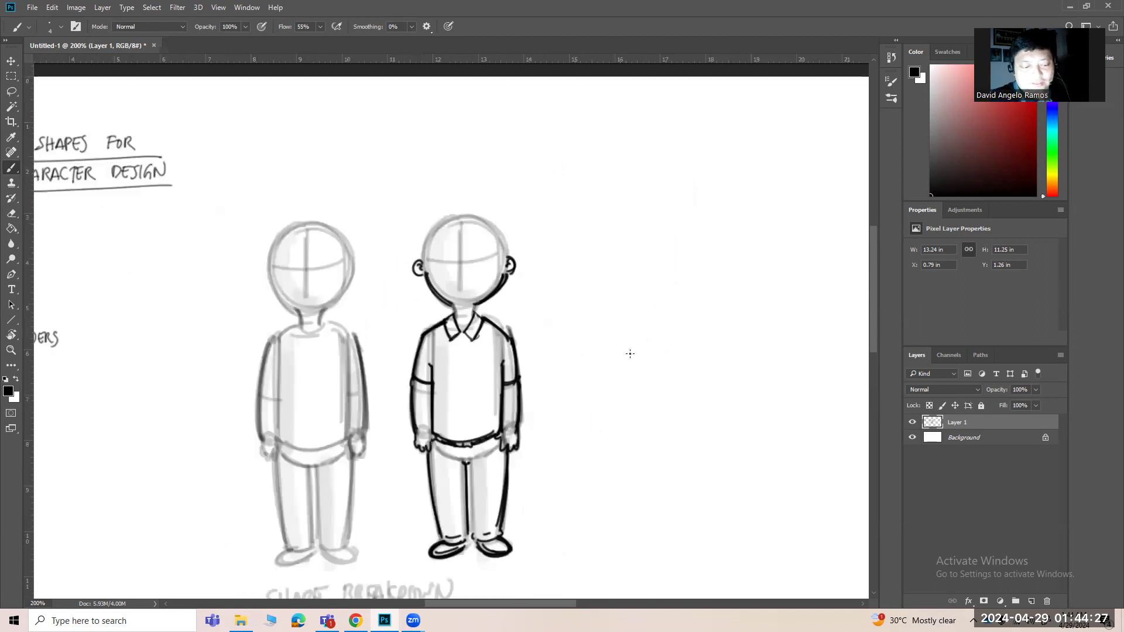
pyautogui.press('z')
pyautogui.click(468, 444)
pyautogui.press('b')
pyautogui.moveTo(469, 444)
pyautogui.mouseDown()
pyautogui.moveTo(477, 393)
pyautogui.moveTo(484, 519)
pyautogui.mouseUp()
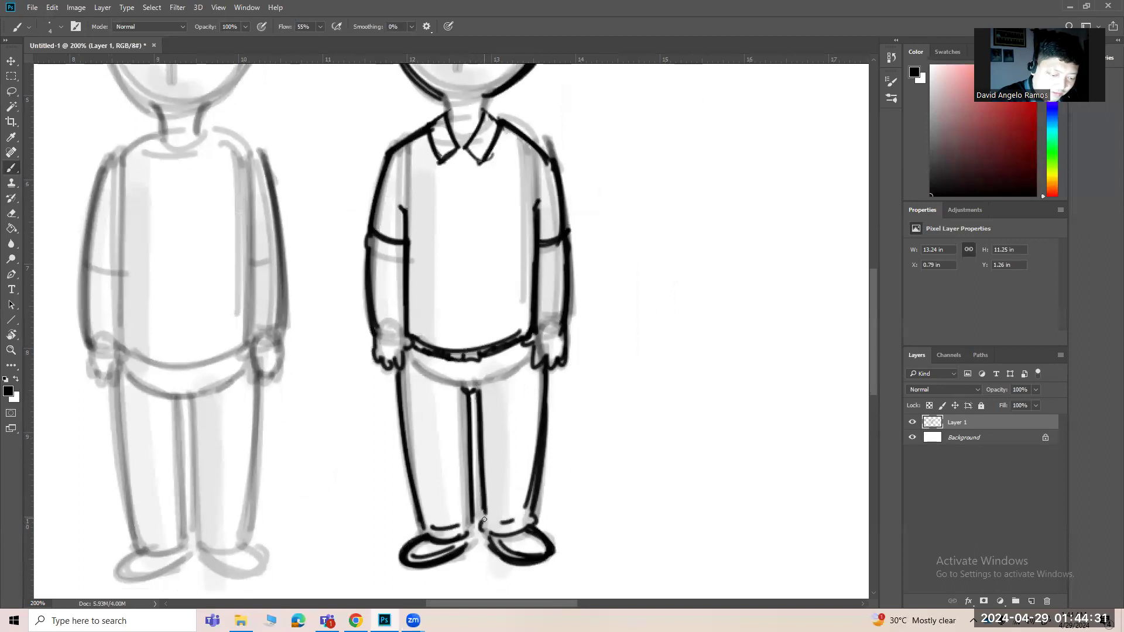
# Step: Ink the neck lines and a short chin mark between the jaw curves of the duplicate figure
pyautogui.scroll(5, 566, 336)
pyautogui.hotkey('ctrl', '+')
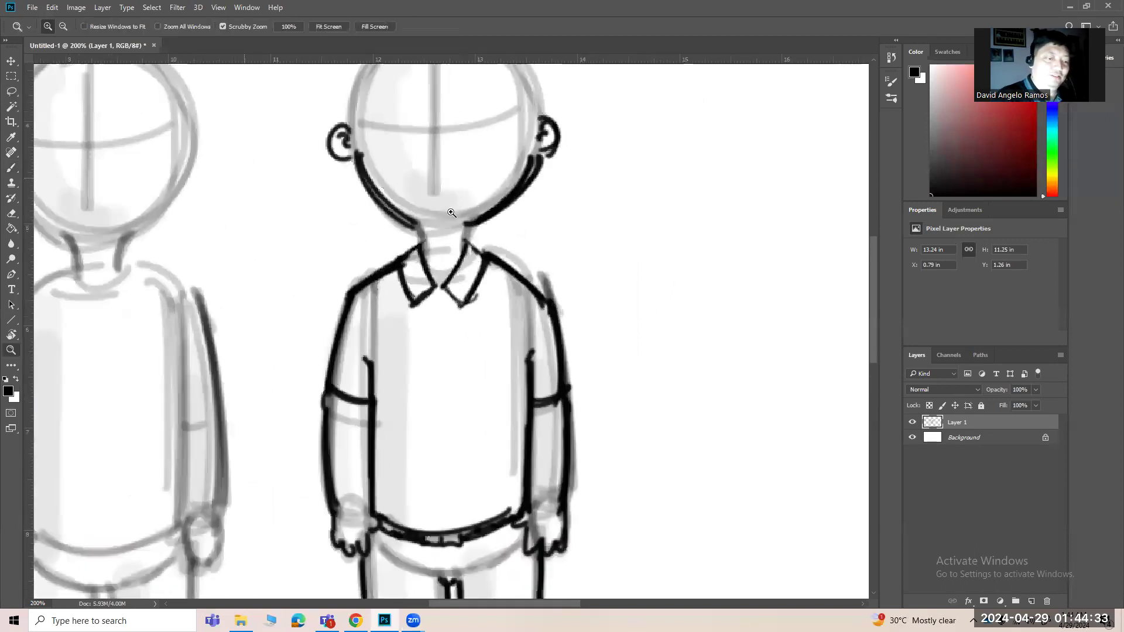
pyautogui.moveTo(419, 214)
pyautogui.mouseDown()
pyautogui.moveTo(448, 215)
pyautogui.moveTo(462, 238)
pyautogui.mouseUp()
pyautogui.hotkey('ctrl', '-')
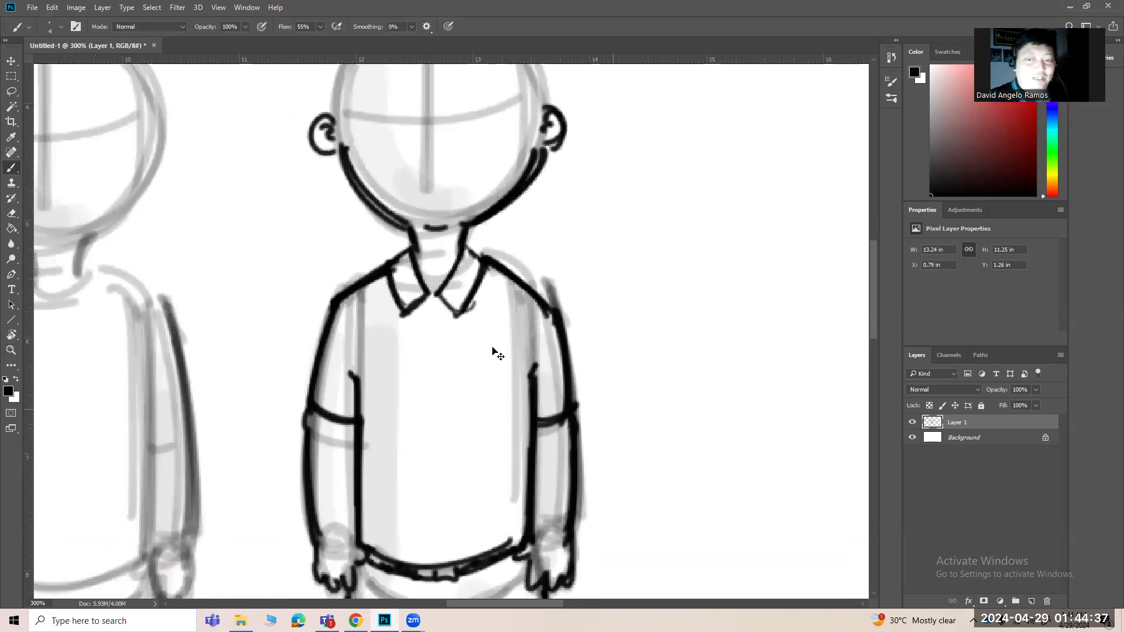
pyautogui.hotkey('ctrl', '-')
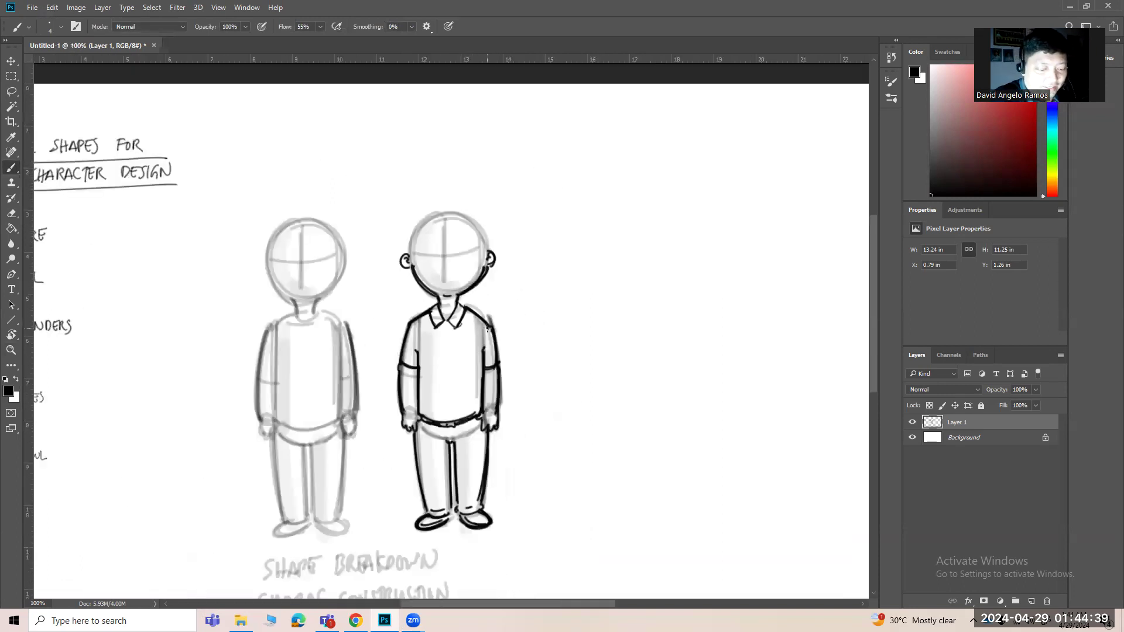
# Step: Ink a spiky swept hairstyle with a fringe and sideburns around the top of the duplicate figure's head
pyautogui.hotkey('ctrl', '+')
pyautogui.hotkey('ctrl', '+')
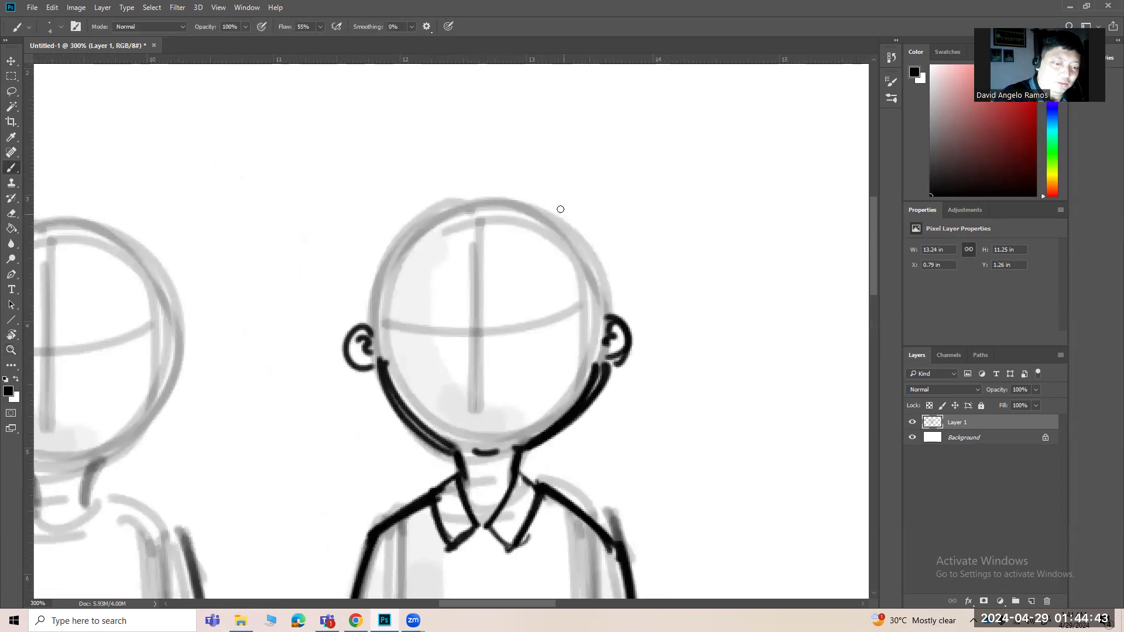
pyautogui.moveTo(565, 205)
pyautogui.mouseDown()
pyautogui.moveTo(494, 203)
pyautogui.moveTo(366, 249)
pyautogui.moveTo(399, 245)
pyautogui.moveTo(361, 295)
pyautogui.moveTo(547, 233)
pyautogui.mouseUp()
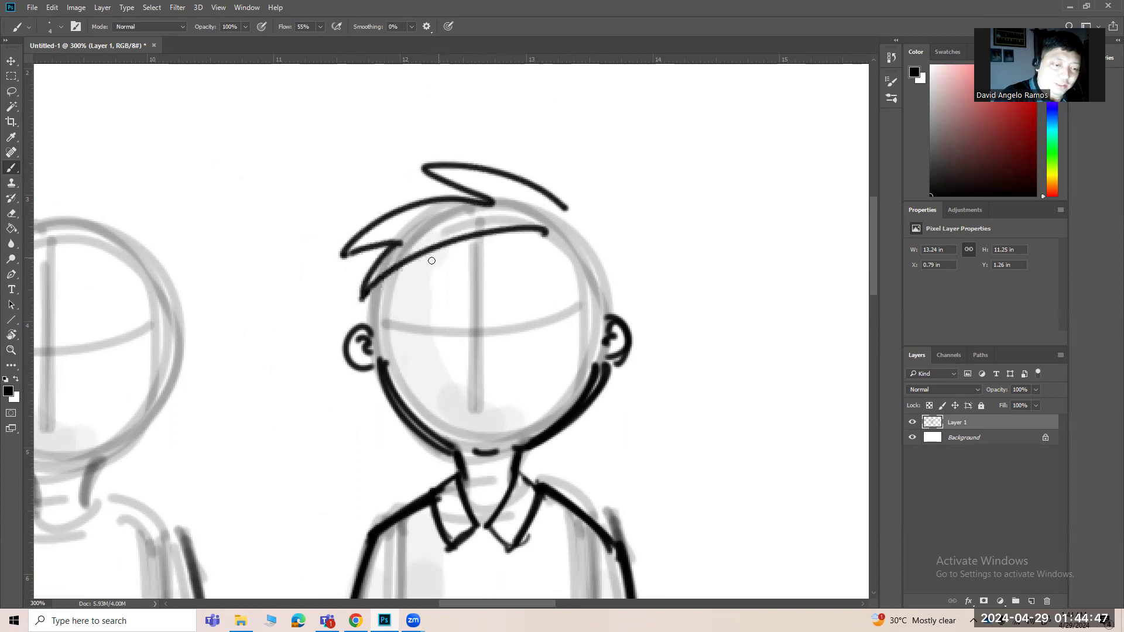
pyautogui.moveTo(375, 288); pyautogui.dragTo(535, 240)
pyautogui.moveTo(554, 220)
pyautogui.mouseDown()
pyautogui.moveTo(604, 223)
pyautogui.moveTo(614, 290)
pyautogui.moveTo(600, 321)
pyautogui.mouseUp()
pyautogui.click(550, 237)
pyautogui.moveTo(603, 229); pyautogui.dragTo(612, 331)
pyautogui.moveTo(377, 284)
pyautogui.mouseDown()
pyautogui.moveTo(385, 362)
pyautogui.moveTo(367, 343)
pyautogui.mouseUp()
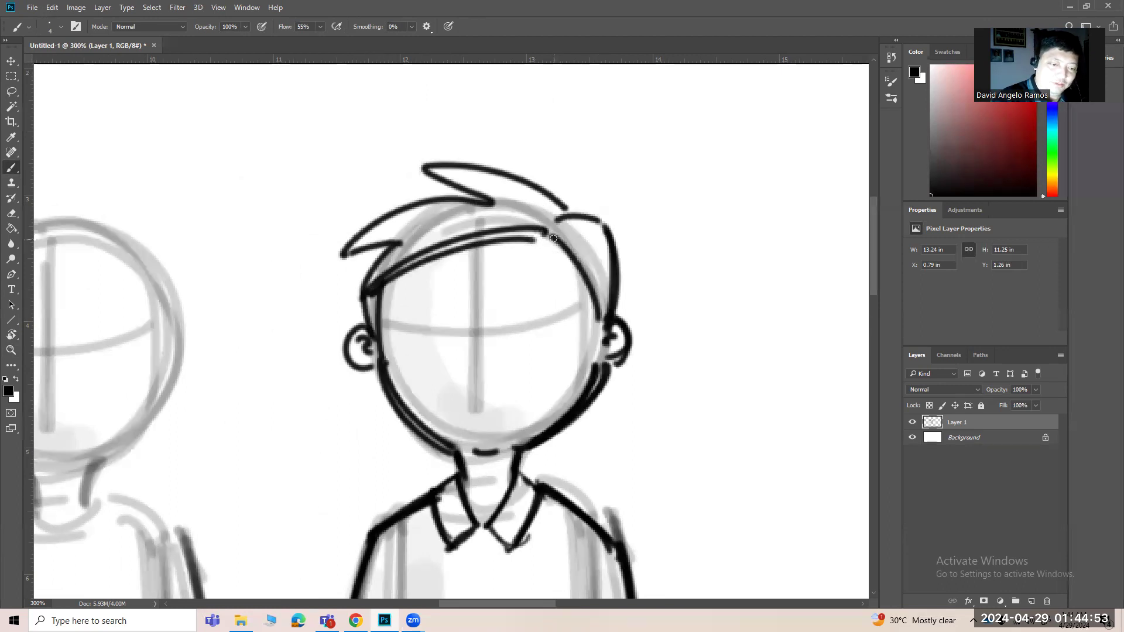
# Step: Thicken the outlines of the spiky hair and the sideburn on the duplicate figure's head
pyautogui.moveTo(553, 238); pyautogui.dragTo(602, 329)
pyautogui.moveTo(560, 218)
pyautogui.mouseDown()
pyautogui.moveTo(614, 227)
pyautogui.moveTo(618, 323)
pyautogui.mouseUp()
pyautogui.moveTo(424, 196); pyautogui.dragTo(470, 205)
pyautogui.moveTo(342, 255)
pyautogui.mouseDown()
pyautogui.moveTo(430, 204)
pyautogui.moveTo(412, 173)
pyautogui.mouseUp()
pyautogui.moveTo(413, 173)
pyautogui.mouseDown()
pyautogui.moveTo(527, 177)
pyautogui.moveTo(583, 208)
pyautogui.moveTo(570, 213)
pyautogui.moveTo(609, 313)
pyautogui.mouseUp()
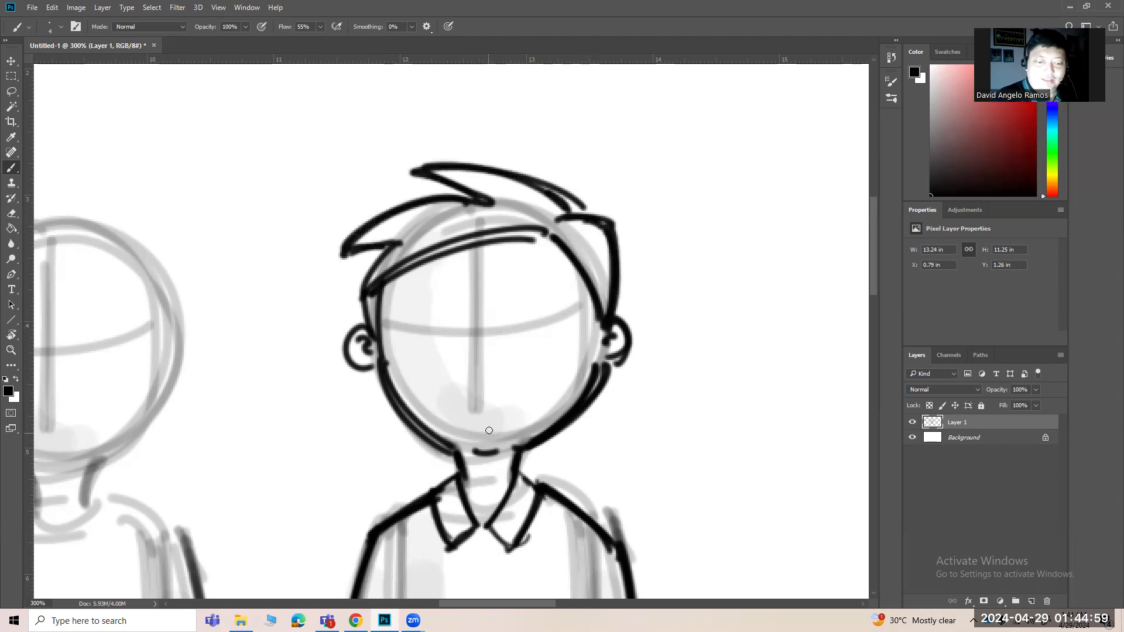
# Step: Ink the duplicate figure's face with two eyes with pupils, thick eyebrows, a round nose and a smiling mouth
pyautogui.moveTo(587, 380); pyautogui.dragTo(590, 348)
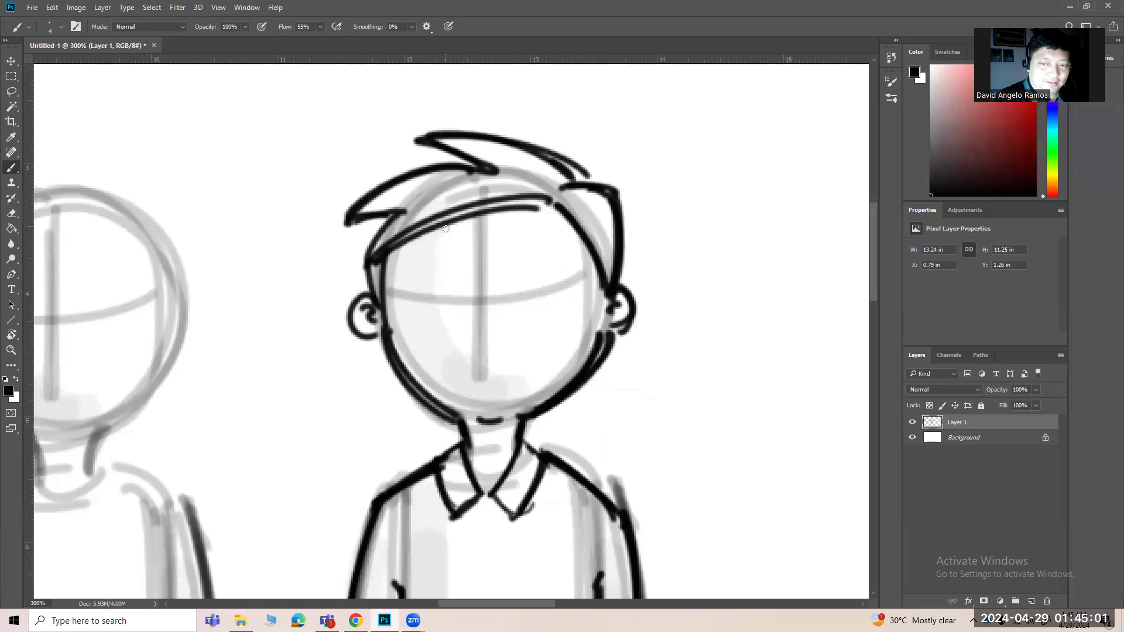
pyautogui.moveTo(414, 311)
pyautogui.mouseDown()
pyautogui.moveTo(447, 317)
pyautogui.moveTo(535, 274)
pyautogui.moveTo(546, 313)
pyautogui.moveTo(436, 320)
pyautogui.moveTo(449, 318)
pyautogui.mouseUp()
pyautogui.moveTo(519, 297); pyautogui.dragTo(517, 298)
pyautogui.moveTo(429, 304); pyautogui.dragTo(438, 308)
pyautogui.moveTo(410, 271); pyautogui.dragTo(443, 255)
pyautogui.moveTo(511, 265)
pyautogui.mouseDown()
pyautogui.moveTo(515, 246)
pyautogui.moveTo(548, 248)
pyautogui.moveTo(553, 270)
pyautogui.mouseUp()
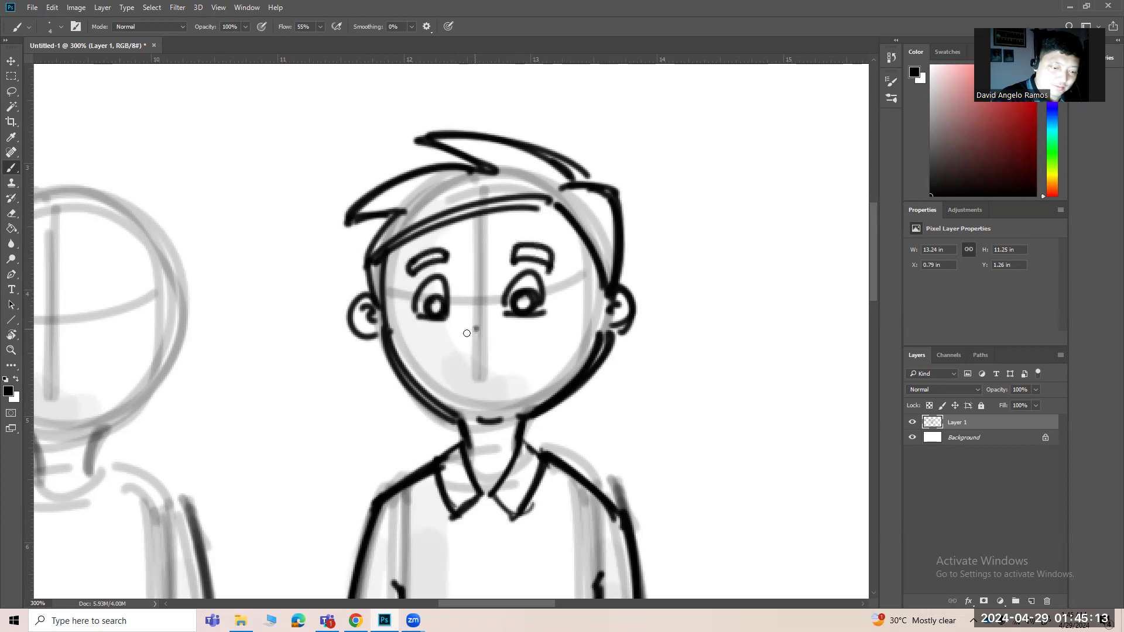
pyautogui.moveTo(466, 333); pyautogui.dragTo(469, 329)
pyautogui.moveTo(459, 371)
pyautogui.mouseDown()
pyautogui.moveTo(521, 366)
pyautogui.moveTo(508, 385)
pyautogui.mouseUp()
# Step: Reinforce the duplicate figure's jaw, sideburn and hairline contours with heavier strokes
pyautogui.moveTo(367, 262)
pyautogui.mouseDown()
pyautogui.moveTo(384, 309)
pyautogui.moveTo(378, 338)
pyautogui.mouseUp()
pyautogui.moveTo(539, 412); pyautogui.dragTo(536, 414)
pyautogui.moveTo(596, 346); pyautogui.dragTo(568, 382)
pyautogui.moveTo(557, 211); pyautogui.dragTo(600, 284)
# Step: Draw a short arrow from the inked figure's foot and letter the label "MODEL" at its tip
pyautogui.hotkey('ctrl', '-')
pyautogui.hotkey('ctrl', '-')
pyautogui.scroll(-3, 588, 448)
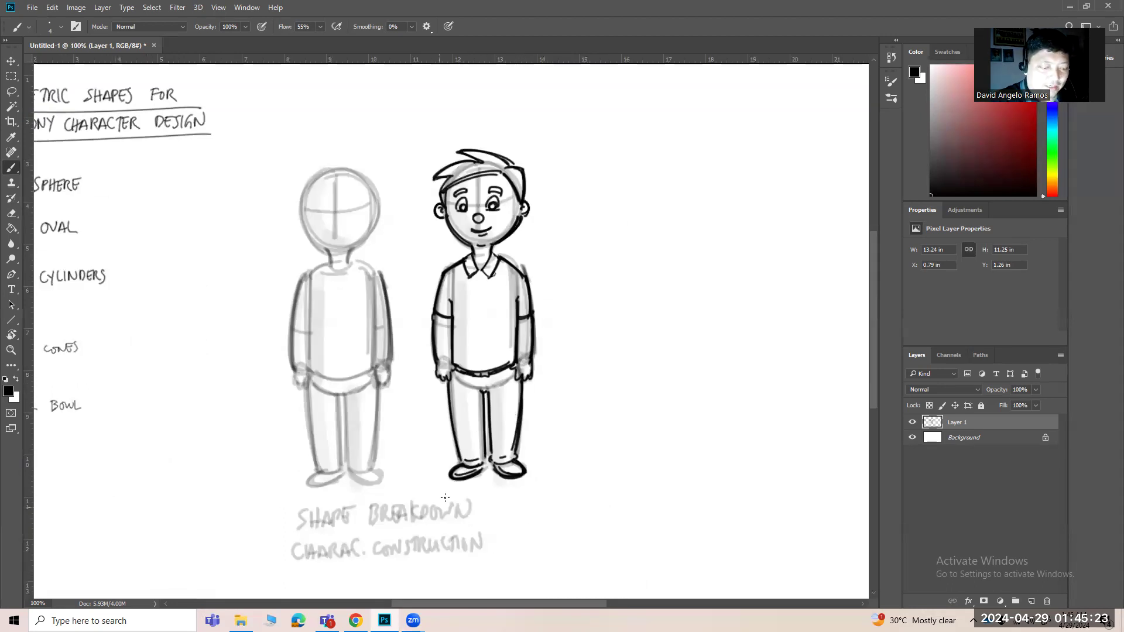
pyautogui.press('z')
pyautogui.click(510, 333)
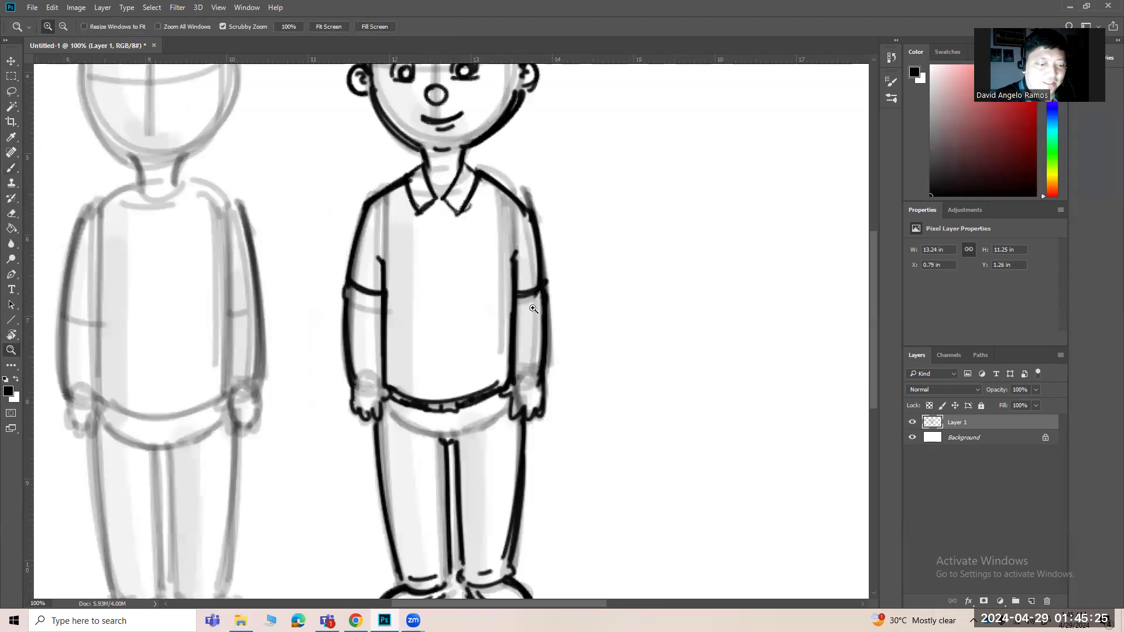
pyautogui.moveTo(551, 389); pyautogui.dragTo(564, 398)
pyautogui.hotkey('ctrl', 'space')
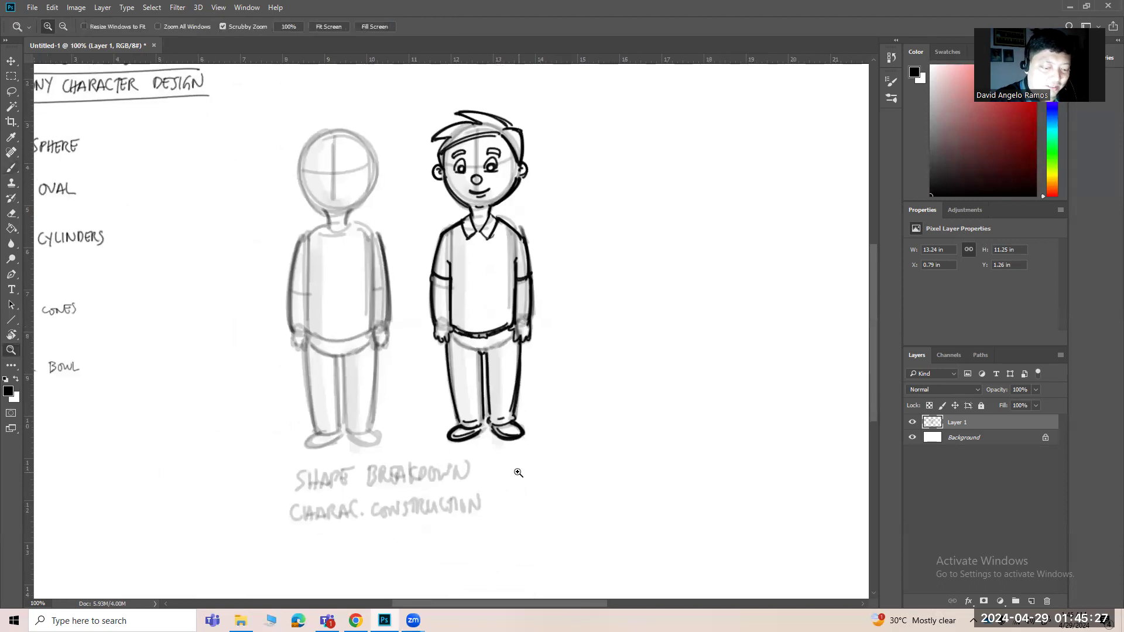
pyautogui.keyDown('ctrl'); pyautogui.click(513, 473); pyautogui.keyUp('ctrl')
pyautogui.moveTo(527, 431); pyautogui.dragTo(551, 460)
pyautogui.moveTo(541, 466); pyautogui.dragTo(572, 499)
pyautogui.moveTo(573, 476); pyautogui.dragTo(593, 497)
pyautogui.moveTo(601, 477)
pyautogui.mouseDown()
pyautogui.moveTo(621, 495)
pyautogui.moveTo(640, 496)
pyautogui.moveTo(642, 485)
pyautogui.mouseUp()
pyautogui.moveTo(649, 473); pyautogui.dragTo(663, 495)
# Step: Set the brush opacity to 30% and enlarge the brush to 25 pixels for shading
pyautogui.hotkey('ctrl', '-')
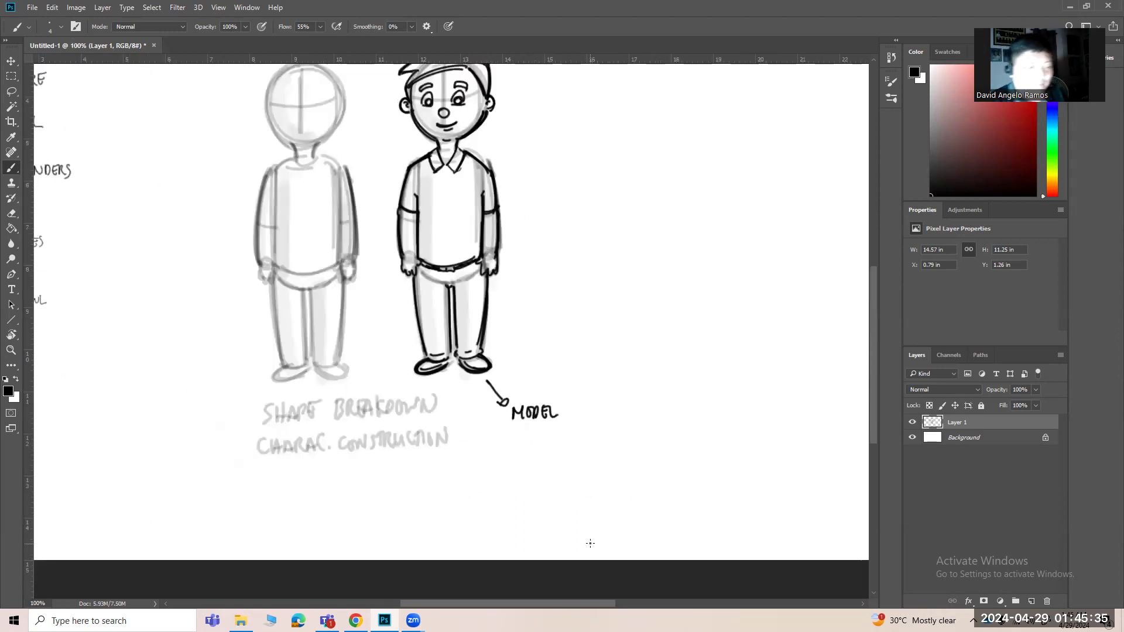
pyautogui.scroll(3, 625, 469)
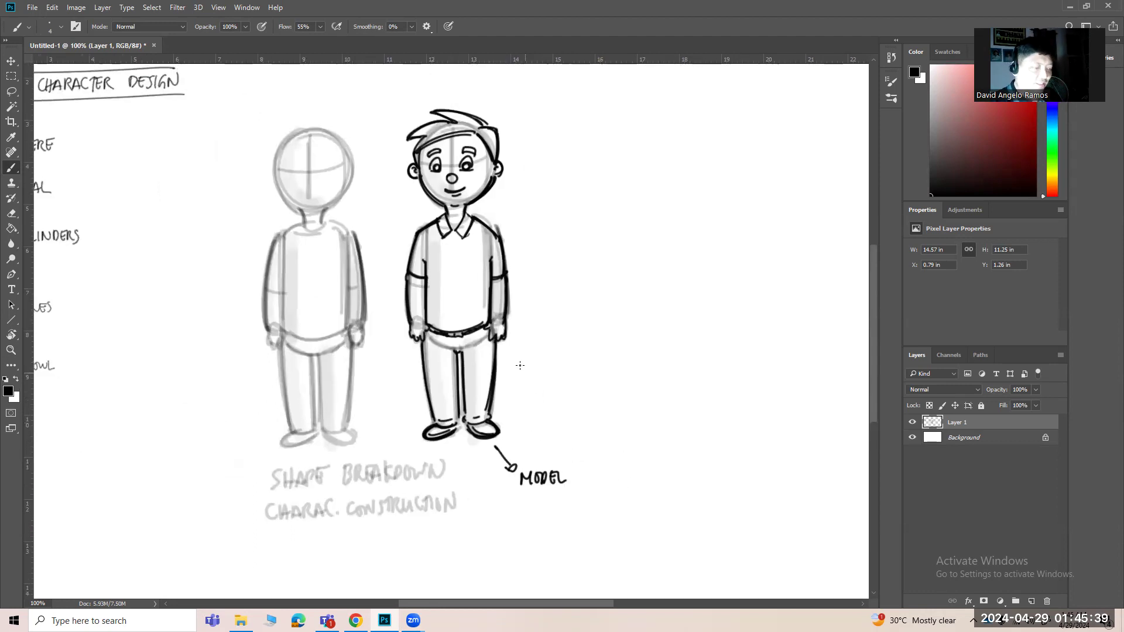
pyautogui.click(246, 26)
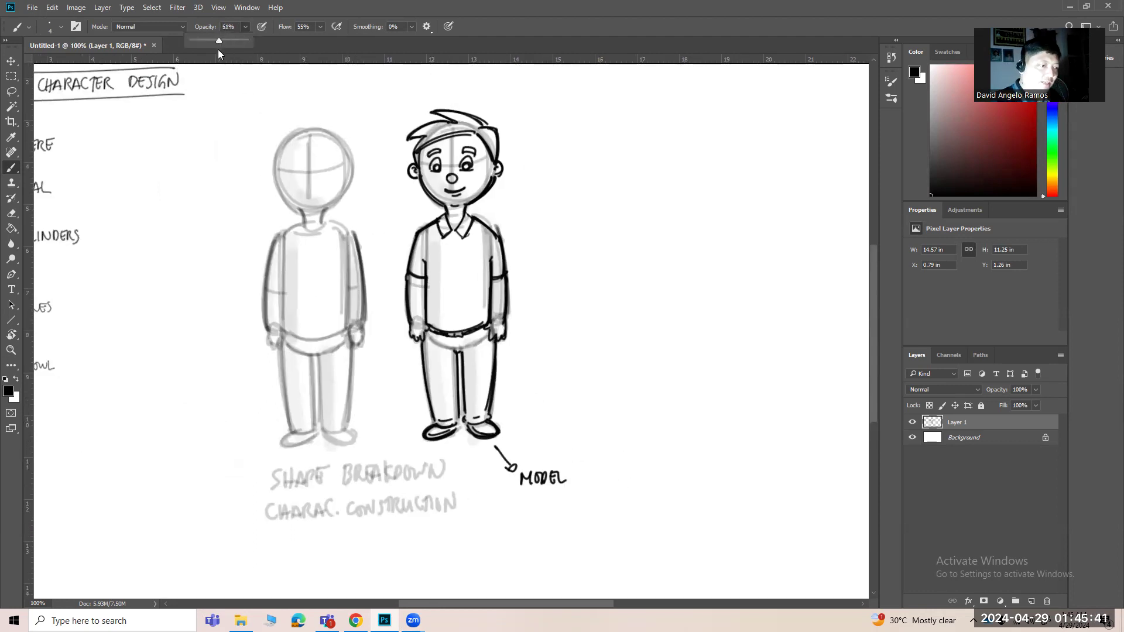
pyautogui.moveTo(209, 53); pyautogui.dragTo(207, 52)
pyautogui.hotkey('ctrl', 'space')
pyautogui.keyDown('ctrl'); pyautogui.click(437, 271); pyautogui.keyUp('ctrl')
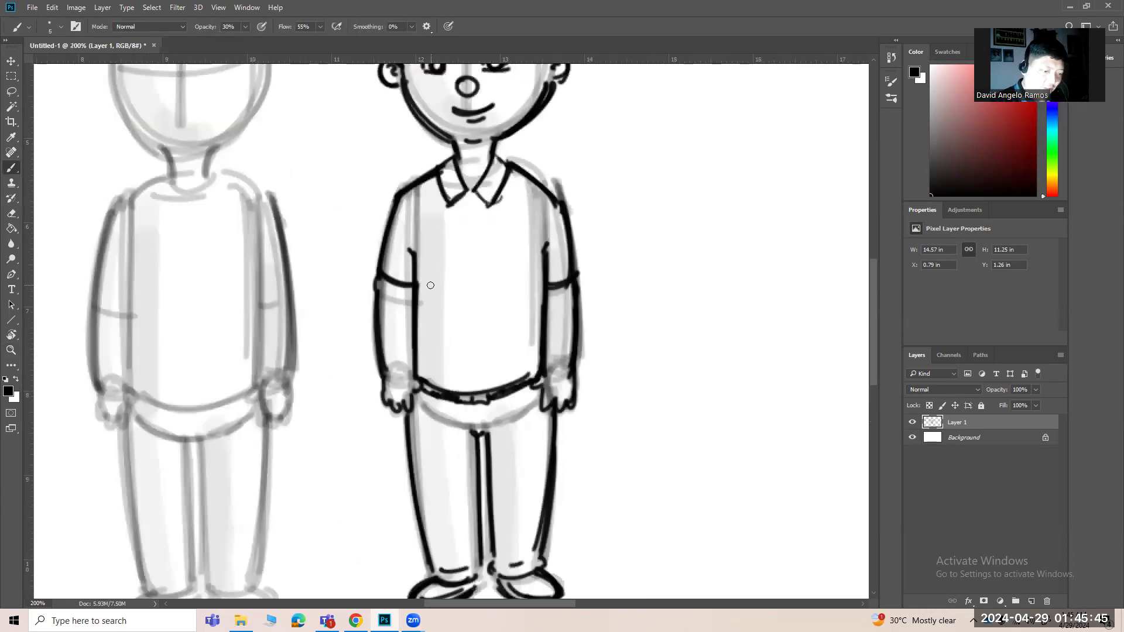
pyautogui.press(']')
pyautogui.press(']')
pyautogui.press(']')
pyautogui.press(']')
pyautogui.press(']')
pyautogui.press(']')
pyautogui.press(']')
pyautogui.press(']')
# Step: Shade the side of the inked figure's shirt beside the near arm, replacing the dark stroke with one at 14% opacity
pyautogui.moveTo(421, 252); pyautogui.dragTo(434, 374)
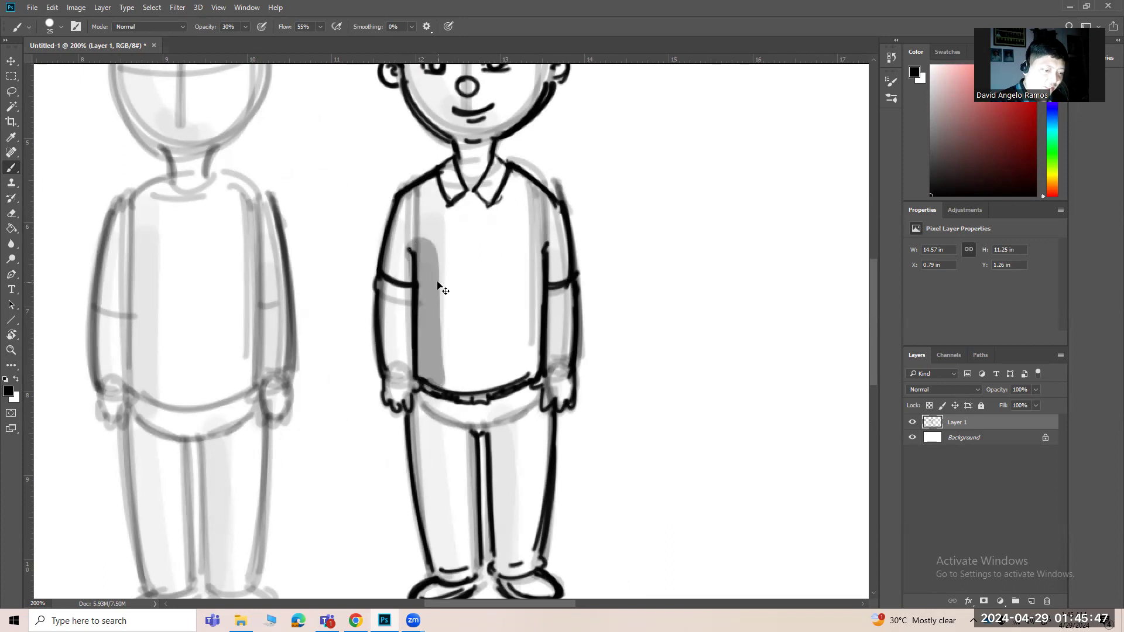
pyautogui.hotkey('ctrl', 'z')
pyautogui.moveTo(239, 40); pyautogui.dragTo(236, 41)
pyautogui.moveTo(417, 258); pyautogui.dragTo(432, 379)
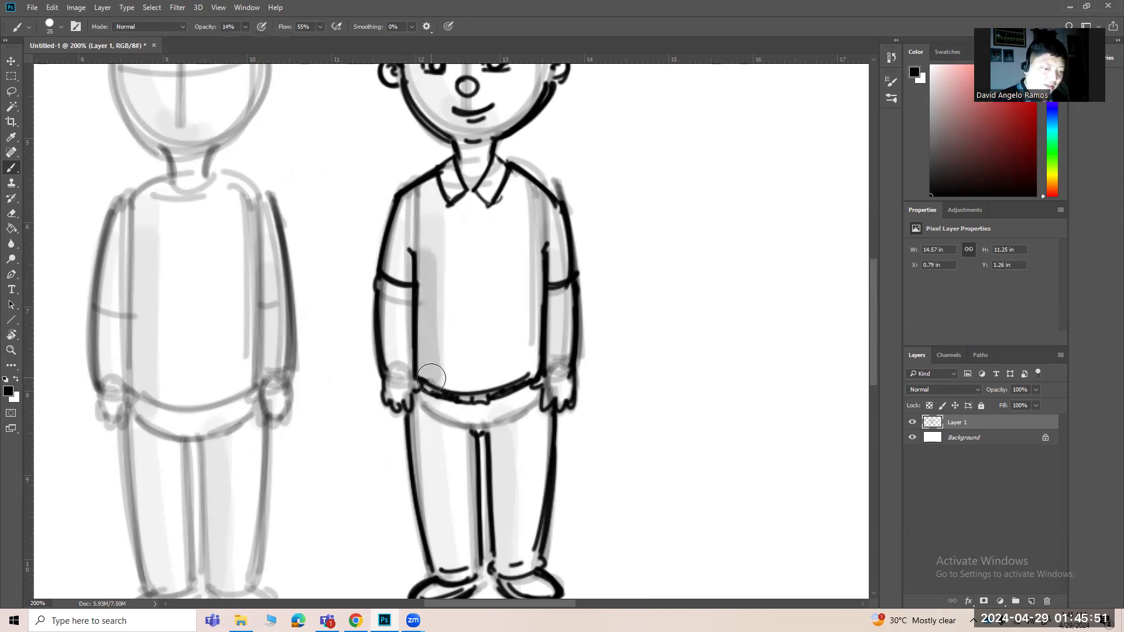
# Step: Shade one side of each trouser leg and the adjoining arm and sleeve with a smaller brush
pyautogui.press('[')
pyautogui.press('[')
pyautogui.moveTo(419, 417); pyautogui.dragTo(445, 578)
pyautogui.moveTo(493, 433); pyautogui.dragTo(503, 558)
pyautogui.moveTo(387, 280); pyautogui.dragTo(390, 374)
pyautogui.moveTo(390, 274); pyautogui.dragTo(395, 243)
# Step: Add light shading to the inked figure's hair and remaining sleeve
pyautogui.hotkey('ctrl', '-')
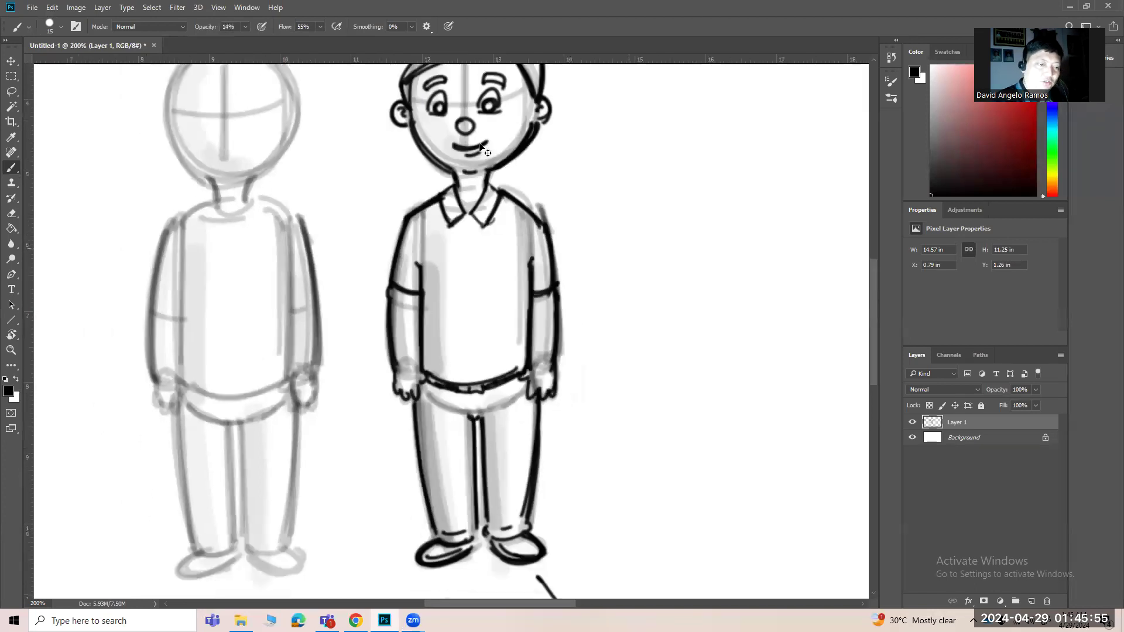
pyautogui.hotkey('ctrl', '-')
pyautogui.moveTo(434, 170)
pyautogui.mouseDown()
pyautogui.moveTo(486, 157)
pyautogui.moveTo(450, 161)
pyautogui.moveTo(502, 177)
pyautogui.moveTo(432, 161)
pyautogui.mouseUp()
pyautogui.moveTo(503, 294)
pyautogui.mouseDown()
pyautogui.moveTo(483, 456)
pyautogui.moveTo(443, 463)
pyautogui.mouseUp()
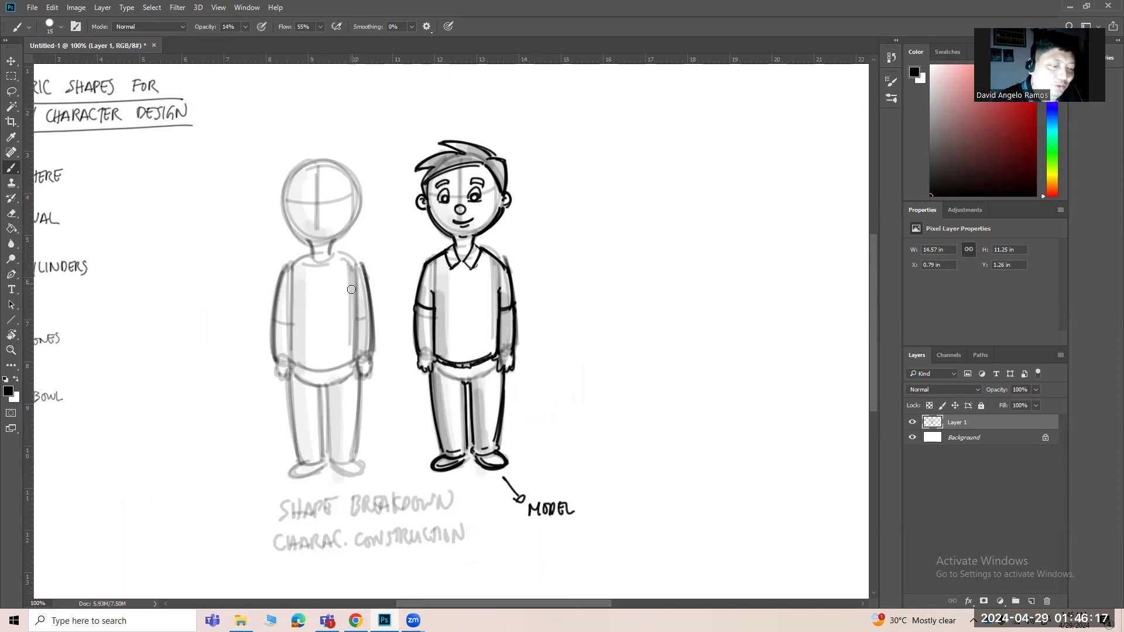
# Step: Set the brush opacity to 48% and shrink the brush to a fine tip for lettering beside the construction figure
pyautogui.moveTo(363, 320); pyautogui.dragTo(448, 319)
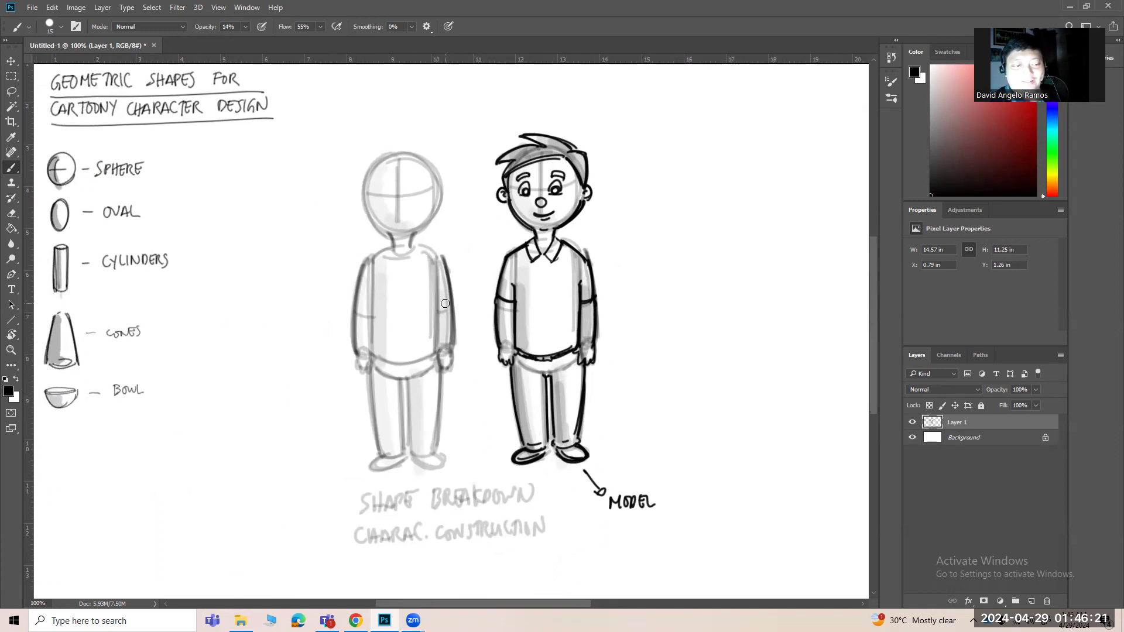
pyautogui.click(245, 27)
pyautogui.moveTo(256, 41); pyautogui.dragTo(263, 41)
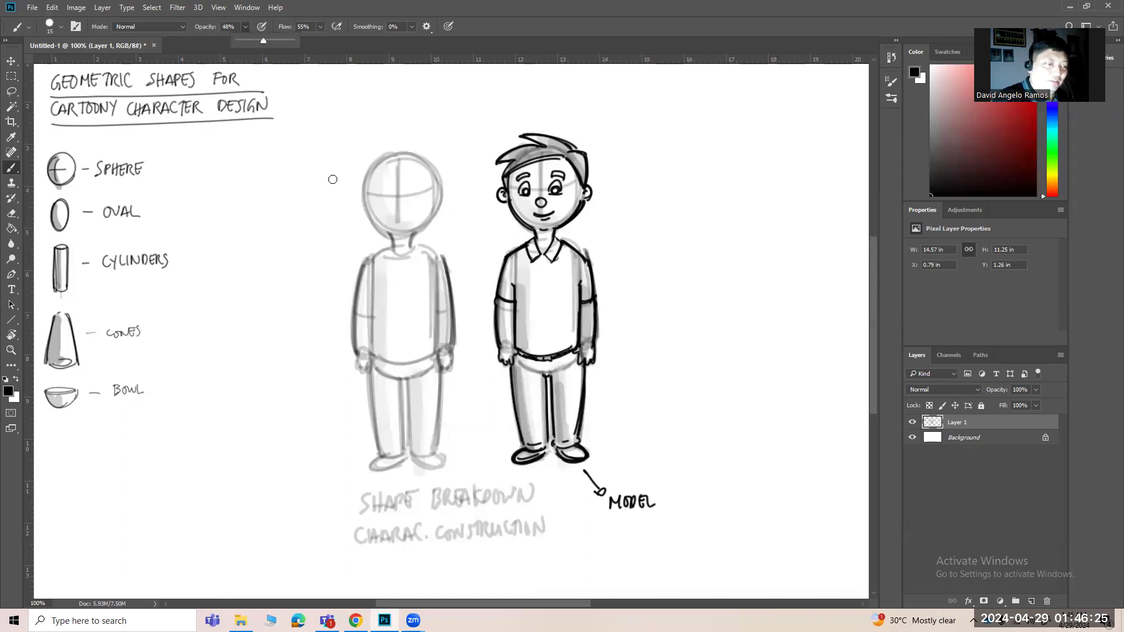
pyautogui.keyDown('ctrl'); pyautogui.click(360, 278); pyautogui.keyUp('ctrl')
pyautogui.moveTo(465, 329); pyautogui.dragTo(567, 339)
pyautogui.press('[')
pyautogui.press('[')
pyautogui.press('[')
pyautogui.press('[')
pyautogui.press('[')
pyautogui.moveTo(491, 285)
pyautogui.mouseDown()
pyautogui.moveTo(519, 363)
pyautogui.moveTo(556, 408)
pyautogui.mouseUp()
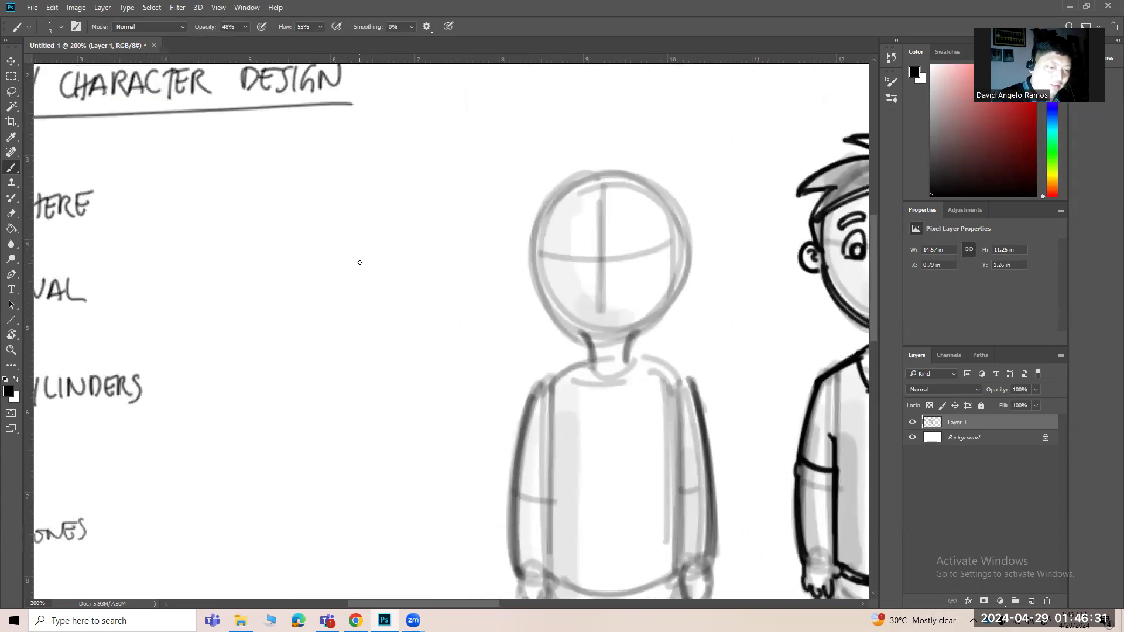
# Step: Letter "SPHERE" with an arrow to the construction figure's head and "CYLINDER" with an arrow to its neck
pyautogui.moveTo(369, 259)
pyautogui.mouseDown()
pyautogui.moveTo(397, 280)
pyautogui.moveTo(489, 268)
pyautogui.mouseUp()
pyautogui.moveTo(369, 354)
pyautogui.mouseDown()
pyautogui.moveTo(488, 297)
pyautogui.moveTo(492, 278)
pyautogui.moveTo(490, 291)
pyautogui.mouseUp()
pyautogui.moveTo(490, 276); pyautogui.dragTo(496, 292)
pyautogui.moveTo(508, 274)
pyautogui.mouseDown()
pyautogui.moveTo(516, 289)
pyautogui.moveTo(545, 275)
pyautogui.moveTo(588, 292)
pyautogui.moveTo(676, 273)
pyautogui.mouseUp()
pyautogui.moveTo(666, 268)
pyautogui.mouseDown()
pyautogui.moveTo(677, 273)
pyautogui.moveTo(665, 280)
pyautogui.mouseUp()
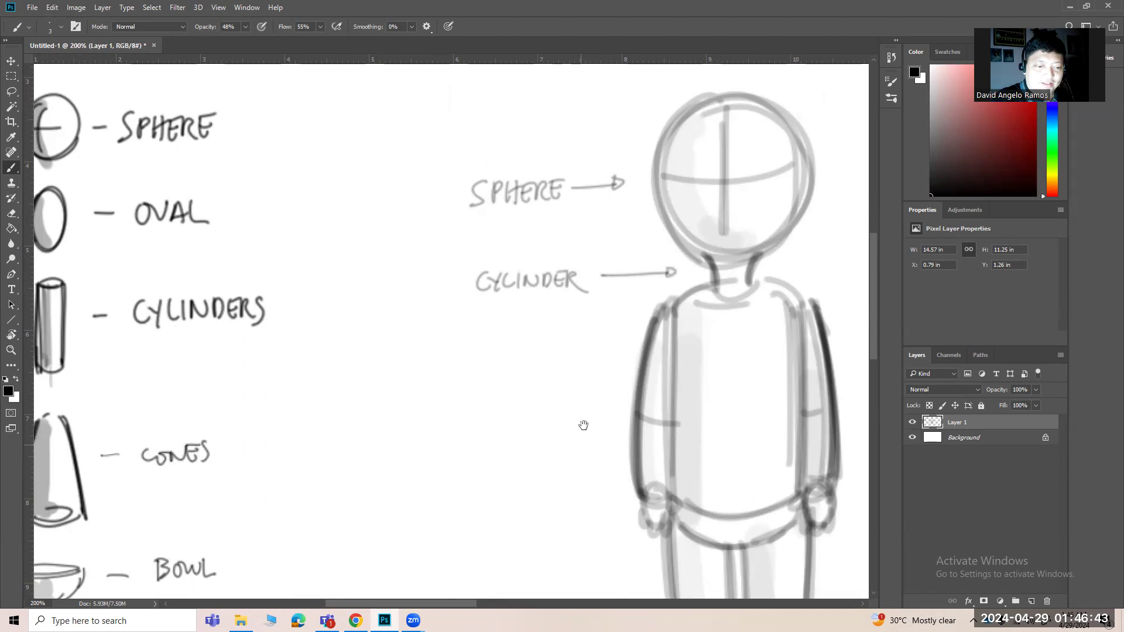
# Step: Draw a long L-shaped arrow from beneath the "CYLINDER" label to the construction figure's forearm
pyautogui.scroll(-2, 622, 299)
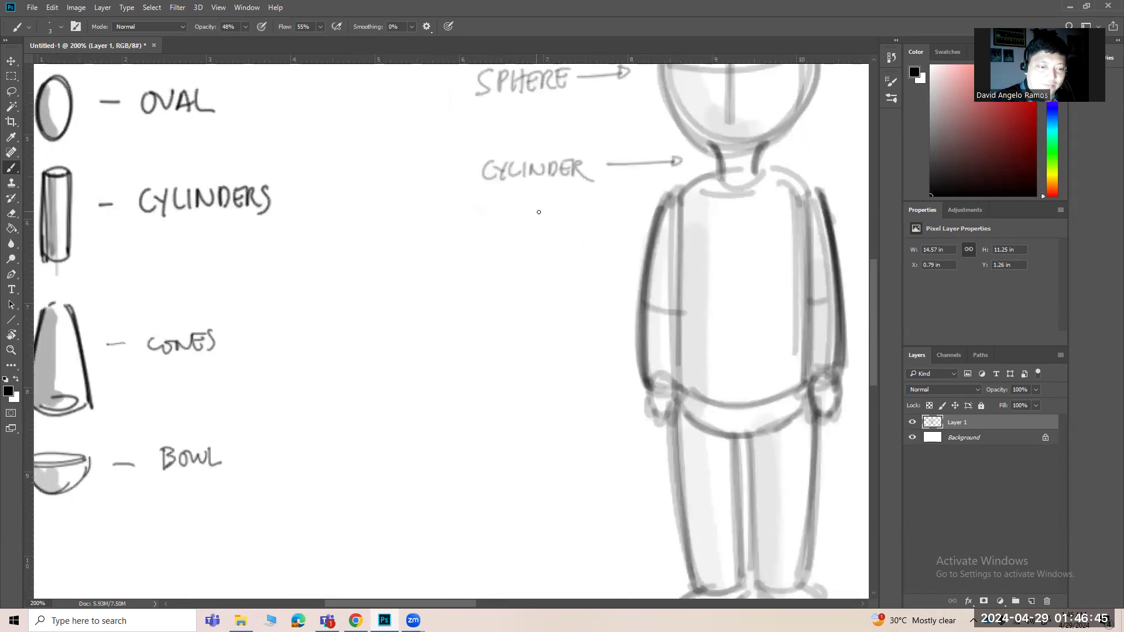
pyautogui.moveTo(521, 200)
pyautogui.mouseDown()
pyautogui.moveTo(522, 328)
pyautogui.moveTo(604, 317)
pyautogui.mouseUp()
pyautogui.moveTo(811, 347); pyautogui.dragTo(766, 278)
pyautogui.moveTo(681, 338); pyautogui.dragTo(595, 379)
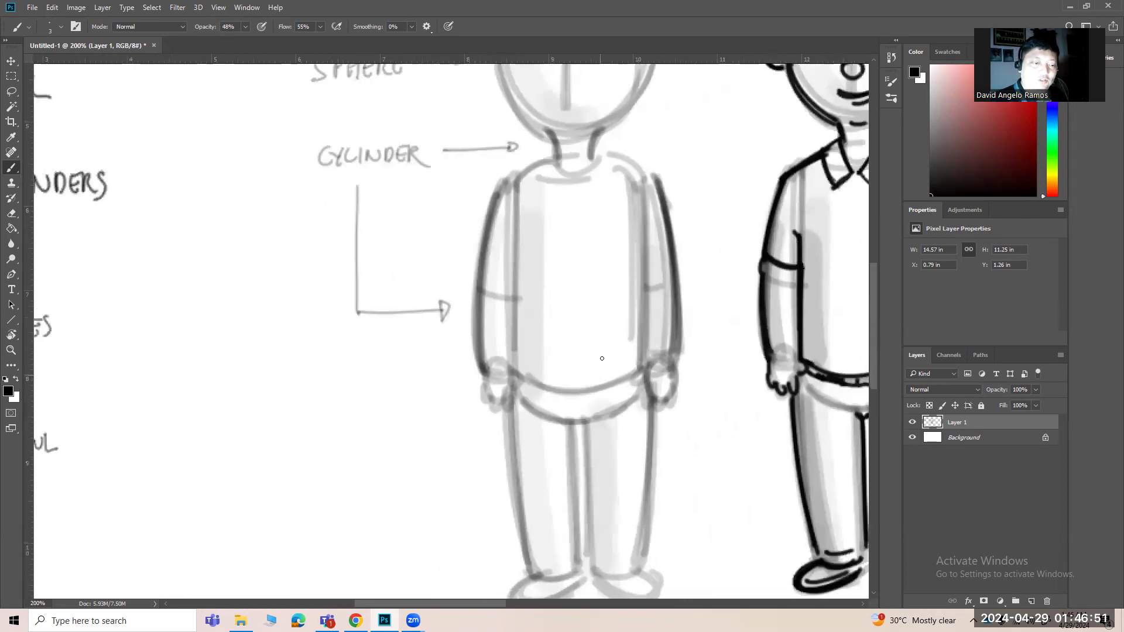
# Step: Draw a shorter L-shaped arrow from the "CYLINDER" label towards the upper arm and erase the upper ends of both arrows
pyautogui.moveTo(401, 203)
pyautogui.mouseDown()
pyautogui.moveTo(401, 239)
pyautogui.moveTo(554, 236)
pyautogui.mouseUp()
pyautogui.hotkey('ctrl', 'z')
pyautogui.moveTo(398, 193)
pyautogui.mouseDown()
pyautogui.moveTo(394, 237)
pyautogui.moveTo(452, 231)
pyautogui.moveTo(397, 211)
pyautogui.moveTo(428, 243)
pyautogui.moveTo(451, 239)
pyautogui.mouseUp()
pyautogui.hotkey('ctrl', 'z')
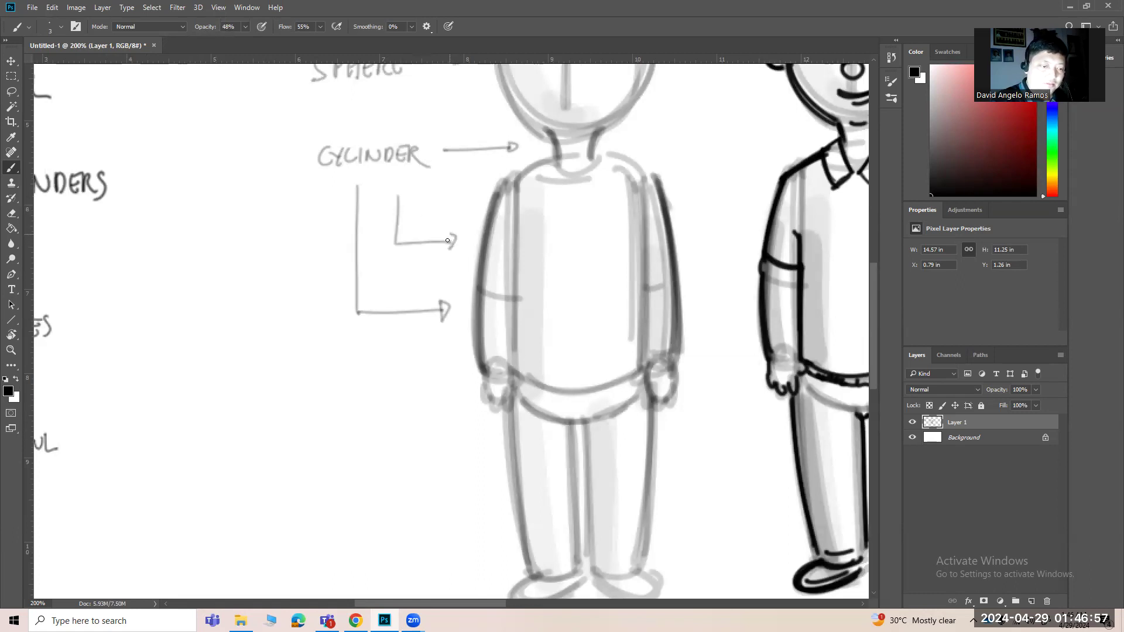
pyautogui.moveTo(549, 318); pyautogui.dragTo(586, 370)
pyautogui.press('e')
pyautogui.moveTo(393, 250)
pyautogui.mouseDown()
pyautogui.moveTo(426, 253)
pyautogui.moveTo(392, 259)
pyautogui.mouseUp()
# Step: Letter "(NECK, BODY, ARMS)" beneath the "CYLINDER" label
pyautogui.press('z')
pyautogui.click(404, 275)
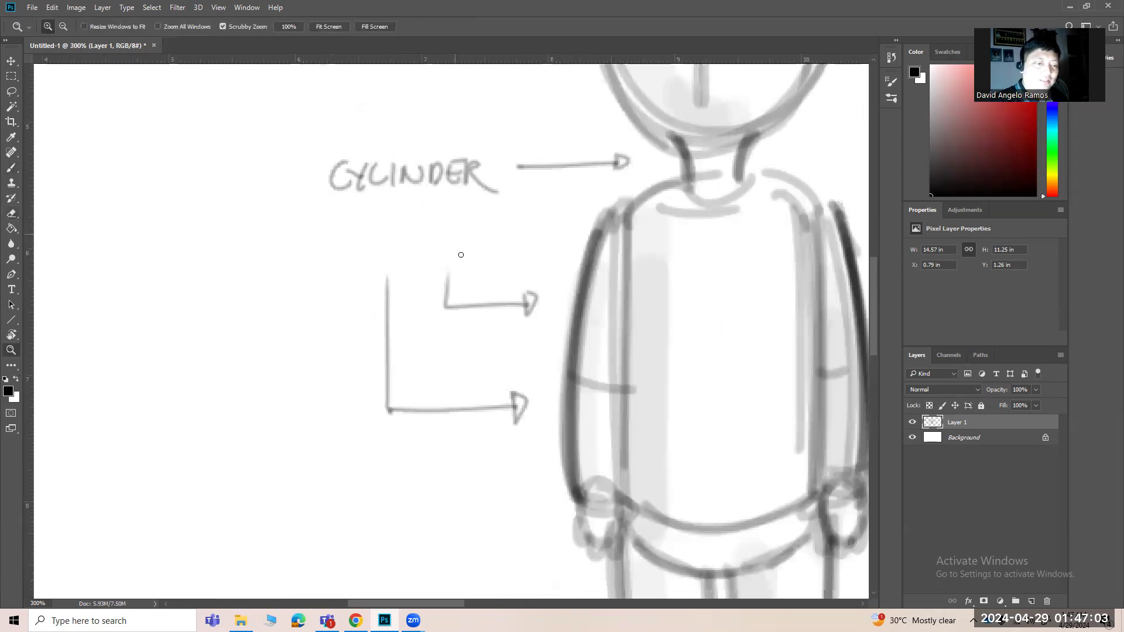
pyautogui.press('b')
pyautogui.moveTo(325, 209)
pyautogui.mouseDown()
pyautogui.moveTo(346, 215)
pyautogui.moveTo(350, 226)
pyautogui.moveTo(367, 214)
pyautogui.moveTo(396, 226)
pyautogui.moveTo(434, 213)
pyautogui.moveTo(479, 228)
pyautogui.mouseUp()
pyautogui.moveTo(484, 208)
pyautogui.mouseDown()
pyautogui.moveTo(474, 245)
pyautogui.moveTo(523, 234)
pyautogui.mouseUp()
pyautogui.moveTo(507, 225); pyautogui.dragTo(529, 208)
pyautogui.moveTo(529, 209)
pyautogui.mouseDown()
pyautogui.moveTo(543, 233)
pyautogui.moveTo(563, 233)
pyautogui.mouseUp()
pyautogui.moveTo(571, 195); pyautogui.dragTo(567, 246)
# Step: Letter "(HEAD)" beneath the "SPHERE" label
pyautogui.moveTo(549, 287)
pyautogui.mouseDown()
pyautogui.moveTo(542, 361)
pyautogui.moveTo(560, 460)
pyautogui.mouseUp()
pyautogui.moveTo(338, 261)
pyautogui.mouseDown()
pyautogui.moveTo(333, 297)
pyautogui.moveTo(351, 289)
pyautogui.mouseUp()
pyautogui.moveTo(363, 261)
pyautogui.mouseDown()
pyautogui.moveTo(362, 283)
pyautogui.moveTo(375, 275)
pyautogui.mouseUp()
pyautogui.moveTo(386, 267)
pyautogui.mouseDown()
pyautogui.moveTo(374, 288)
pyautogui.moveTo(388, 274)
pyautogui.mouseUp()
pyautogui.moveTo(389, 265); pyautogui.dragTo(413, 285)
pyautogui.moveTo(434, 244); pyautogui.dragTo(432, 305)
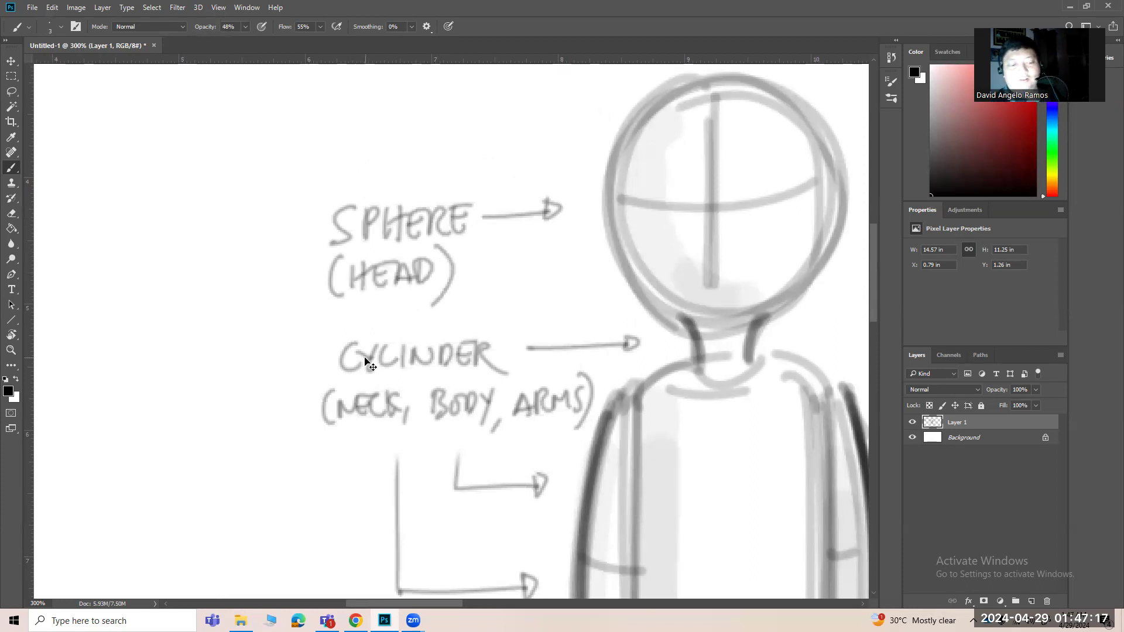
# Step: Letter "OVAL" and "(HAND, FINGERS" beside the construction figure's hand and draw an arrow pointing to it
pyautogui.hotkey('ctrl', '-')
pyautogui.moveTo(618, 378); pyautogui.dragTo(653, 154)
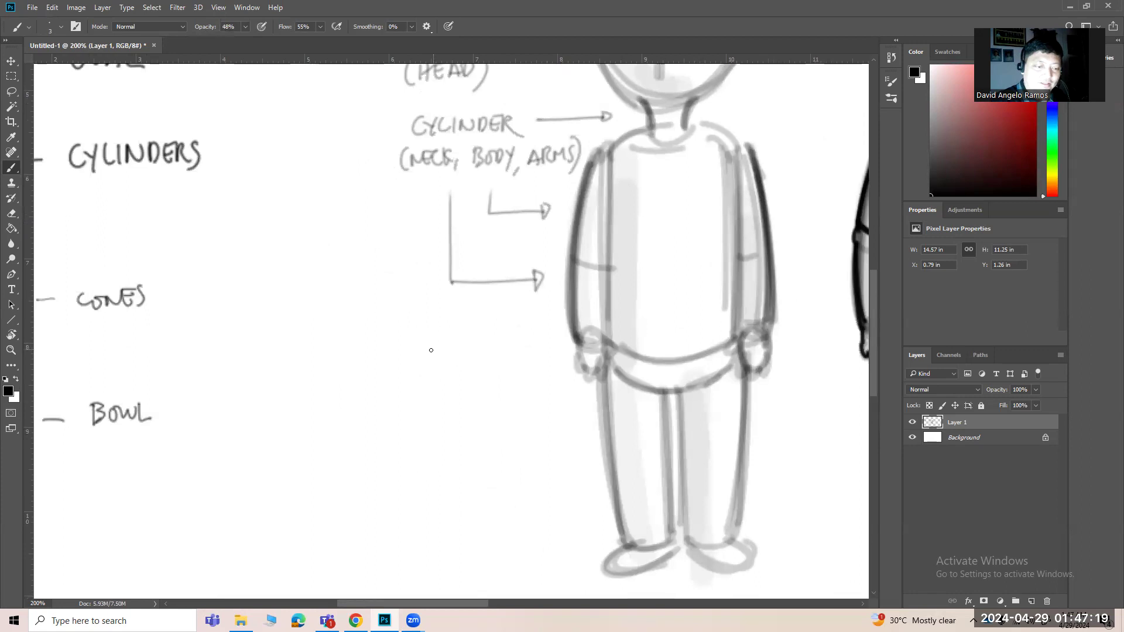
pyautogui.moveTo(425, 350); pyautogui.dragTo(424, 350)
pyautogui.moveTo(433, 349); pyautogui.dragTo(458, 359)
pyautogui.moveTo(453, 350)
pyautogui.mouseDown()
pyautogui.moveTo(454, 366)
pyautogui.moveTo(410, 398)
pyautogui.moveTo(419, 397)
pyautogui.mouseUp()
pyautogui.moveTo(425, 381)
pyautogui.mouseDown()
pyautogui.moveTo(431, 397)
pyautogui.moveTo(499, 380)
pyautogui.moveTo(543, 393)
pyautogui.mouseUp()
pyautogui.hotkey('ctrl', 'z')
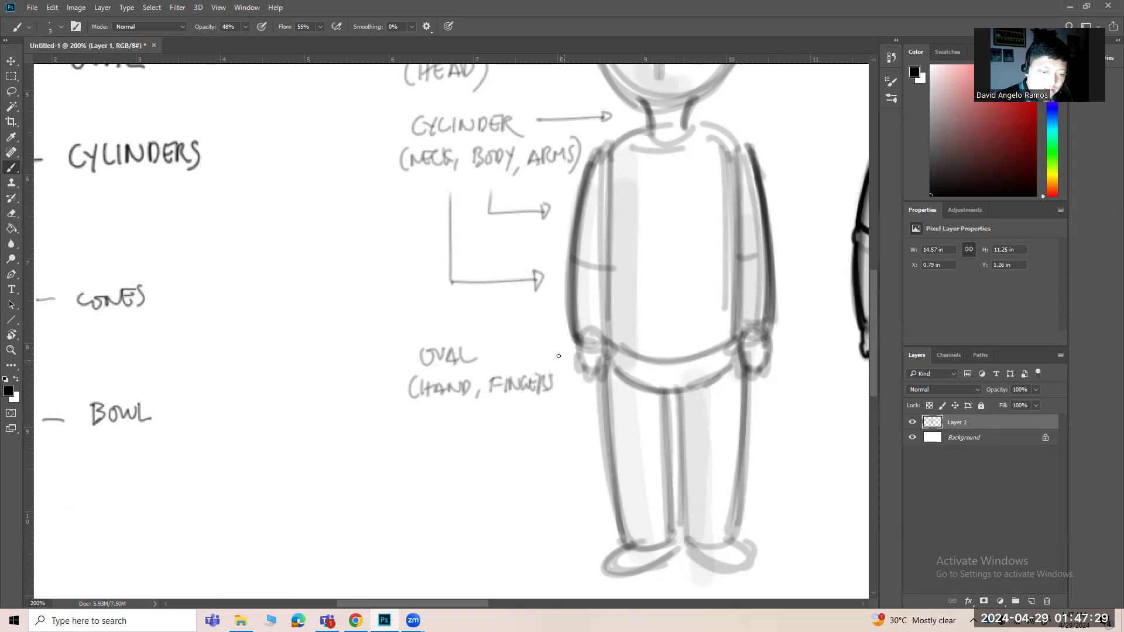
pyautogui.moveTo(497, 355); pyautogui.dragTo(551, 360)
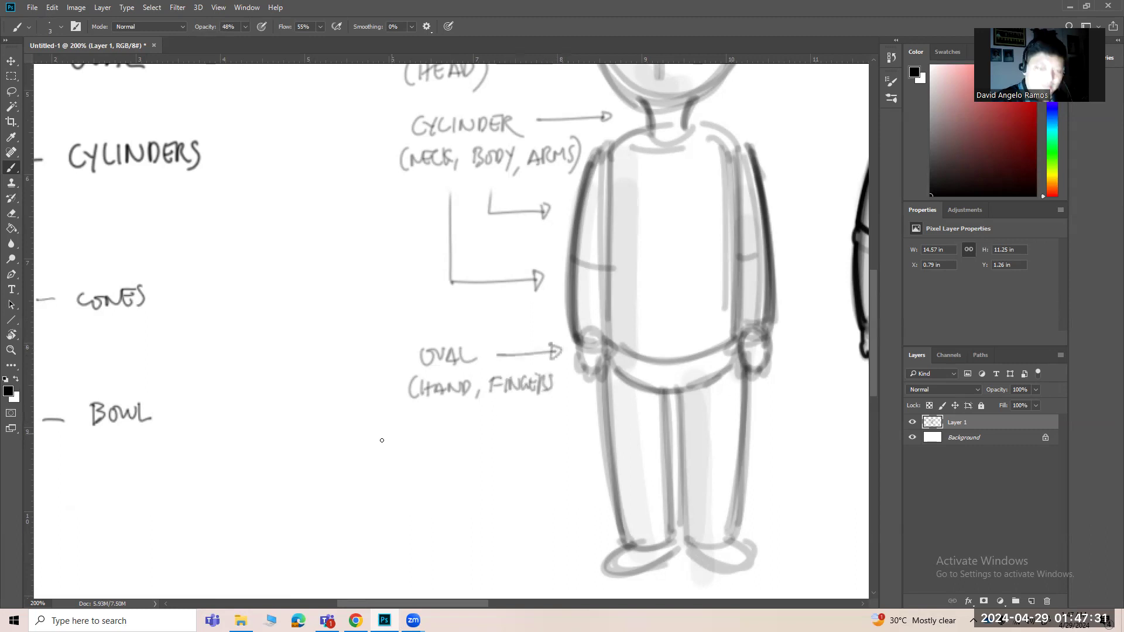
# Step: Letter "CYLINDER (LEGS)" beside the construction figure's legs and add an L-shaped arrow to the lower leg
pyautogui.moveTo(382, 440)
pyautogui.mouseDown()
pyautogui.moveTo(394, 388)
pyautogui.moveTo(464, 400)
pyautogui.mouseUp()
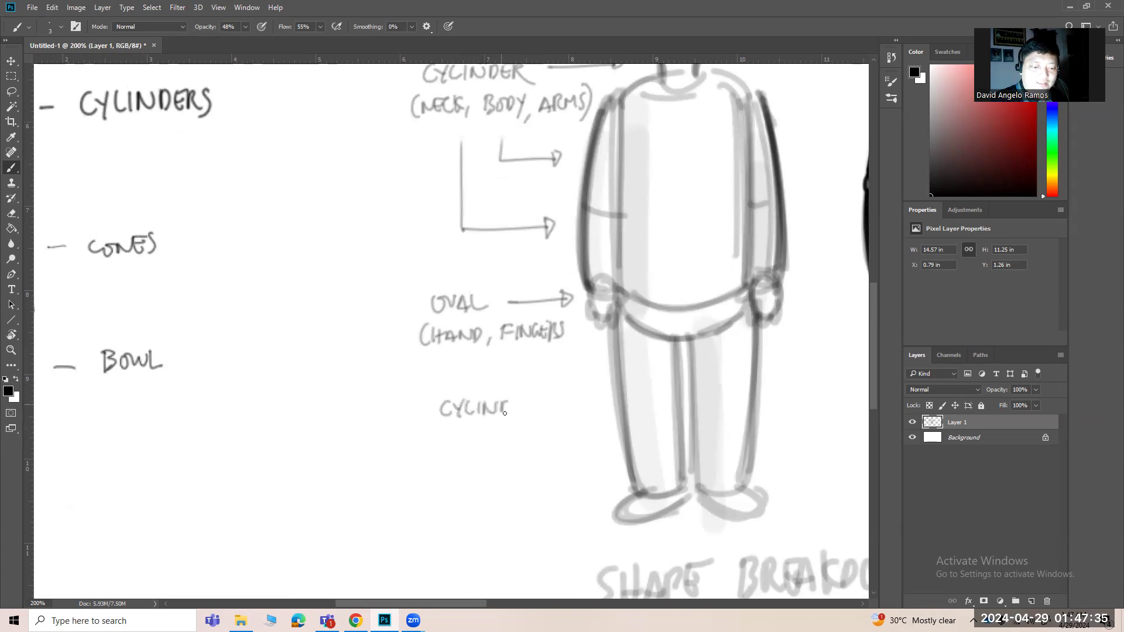
pyautogui.hotkey('ctrl', 'z')
pyautogui.hotkey('ctrl', 'z')
pyautogui.moveTo(529, 408)
pyautogui.mouseDown()
pyautogui.moveTo(536, 417)
pyautogui.moveTo(527, 413)
pyautogui.mouseUp()
pyautogui.moveTo(526, 401); pyautogui.dragTo(535, 414)
pyautogui.moveTo(463, 430); pyautogui.dragTo(472, 444)
pyautogui.moveTo(471, 434); pyautogui.dragTo(503, 448)
pyautogui.moveTo(455, 423)
pyautogui.mouseDown()
pyautogui.moveTo(450, 454)
pyautogui.moveTo(493, 490)
pyautogui.moveTo(589, 481)
pyautogui.moveTo(583, 488)
pyautogui.mouseUp()
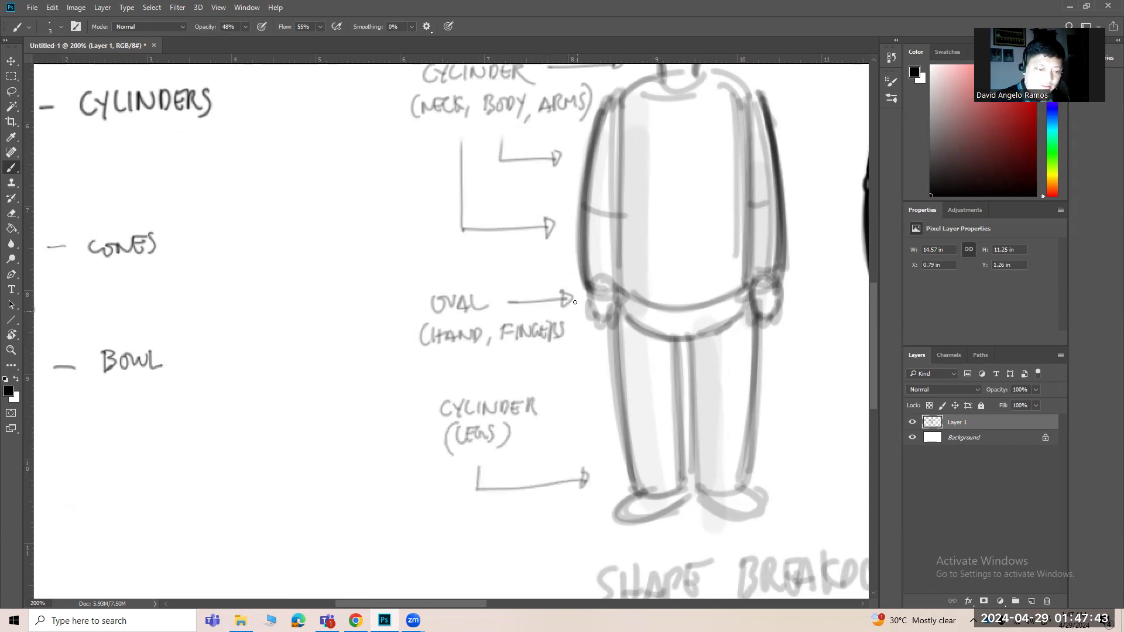
# Step: Erase and redraw the misshapen start of the "(HAND, FINGERS)" label and add its closing bracket
pyautogui.press('e')
pyautogui.press('[')
pyautogui.press('[')
pyautogui.press('[')
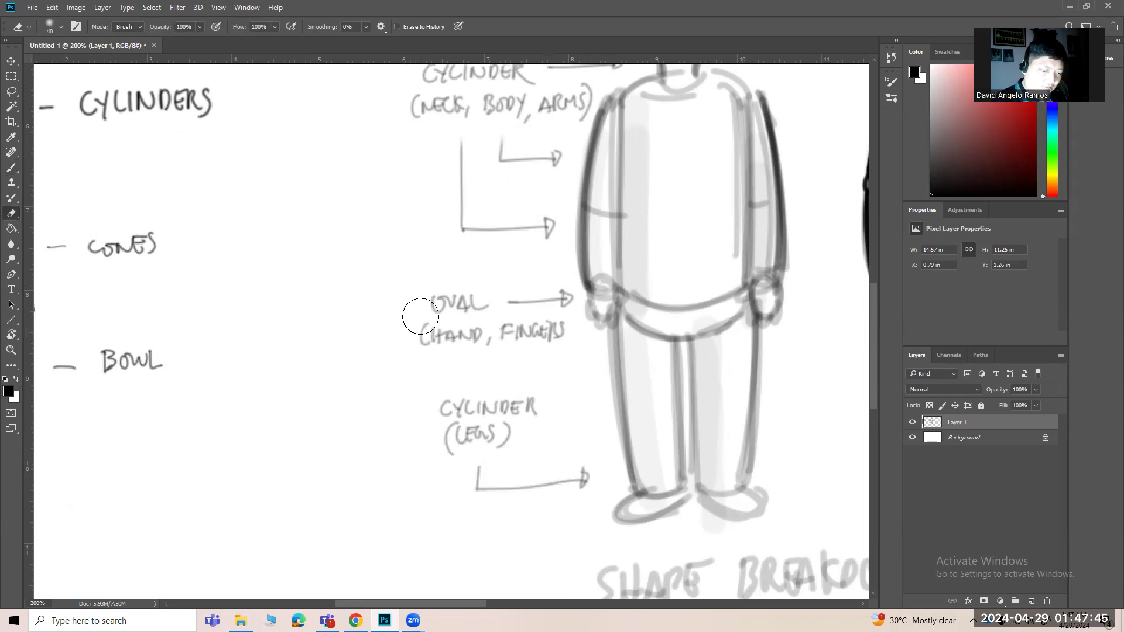
pyautogui.moveTo(421, 323)
pyautogui.mouseDown()
pyautogui.moveTo(421, 345)
pyautogui.moveTo(422, 331)
pyautogui.mouseUp()
pyautogui.press('b')
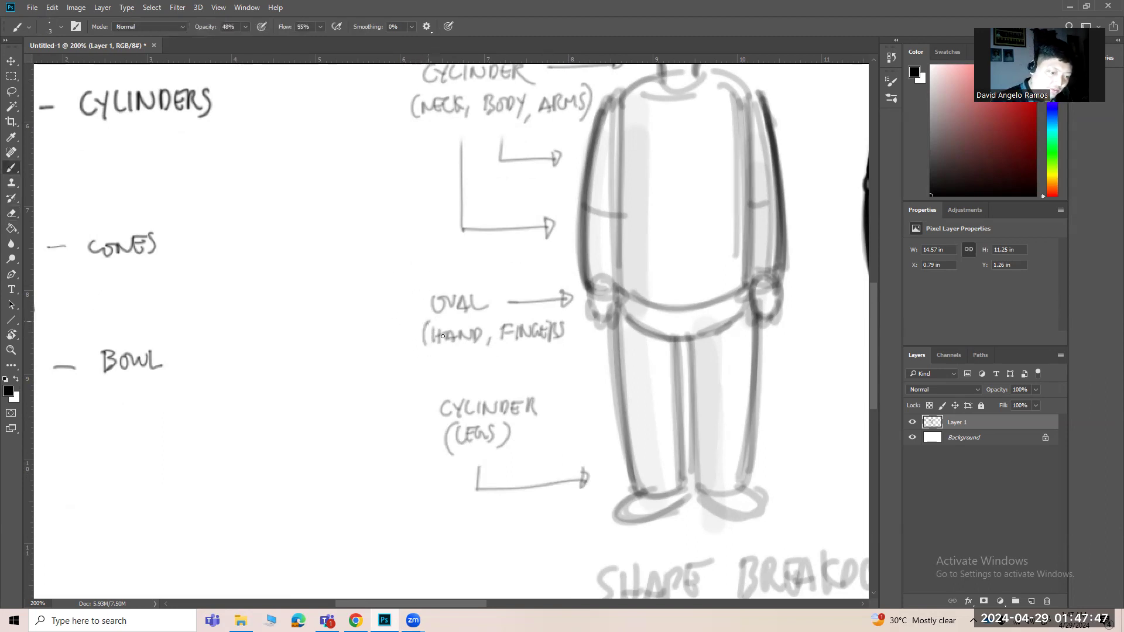
pyautogui.moveTo(568, 315); pyautogui.dragTo(573, 352)
# Step: Letter "OVAL (FEET)" below the legs label and draw an arrow to the construction figure's foot
pyautogui.scroll(-2, 700, 466)
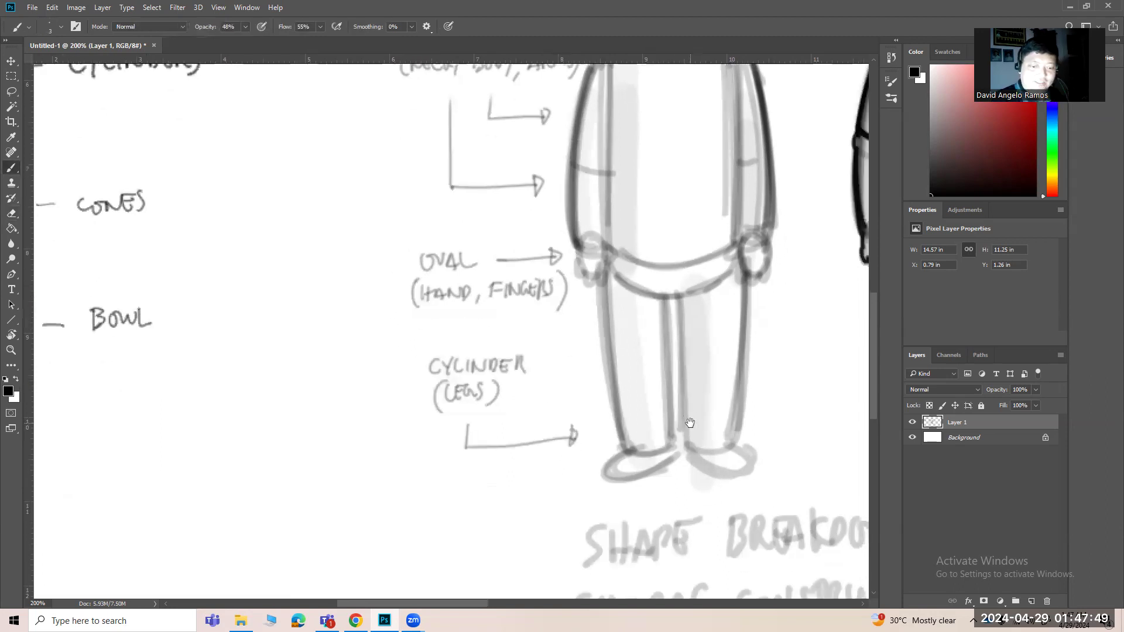
pyautogui.moveTo(457, 483); pyautogui.dragTo(468, 483)
pyautogui.moveTo(471, 497)
pyautogui.mouseDown()
pyautogui.moveTo(478, 482)
pyautogui.moveTo(579, 482)
pyautogui.moveTo(569, 493)
pyautogui.mouseUp()
pyautogui.moveTo(463, 506)
pyautogui.mouseDown()
pyautogui.moveTo(460, 530)
pyautogui.moveTo(473, 520)
pyautogui.mouseUp()
pyautogui.moveTo(479, 511); pyautogui.dragTo(502, 526)
pyautogui.moveTo(498, 511)
pyautogui.mouseDown()
pyautogui.moveTo(509, 508)
pyautogui.moveTo(511, 533)
pyautogui.mouseUp()
pyautogui.moveTo(722, 386); pyautogui.dragTo(611, 490)
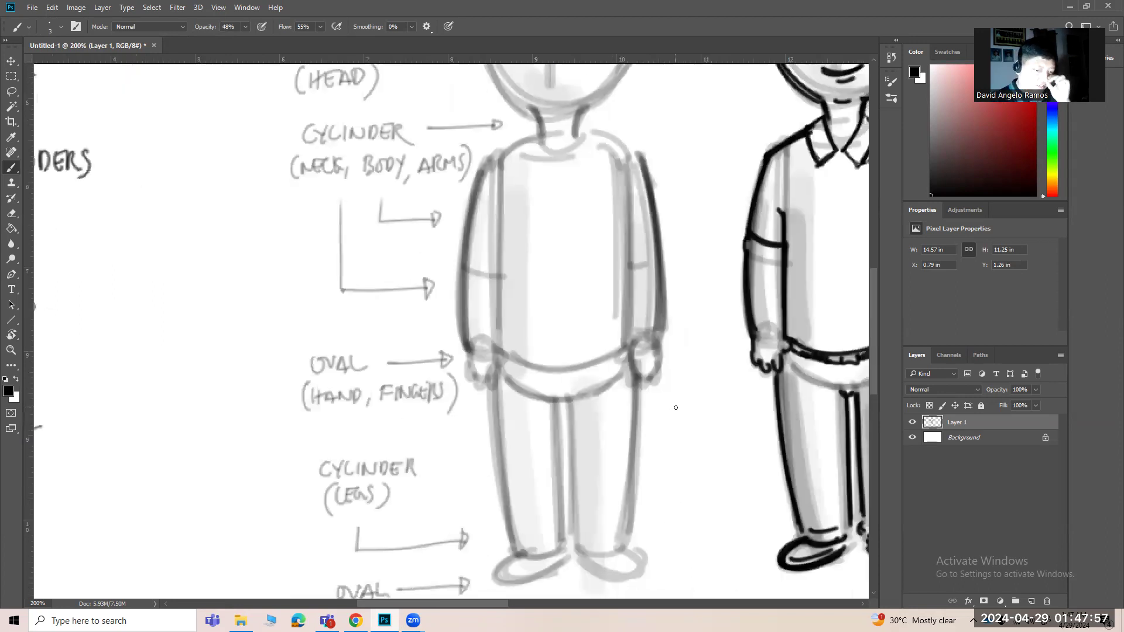
pyautogui.moveTo(619, 400); pyautogui.dragTo(719, 389)
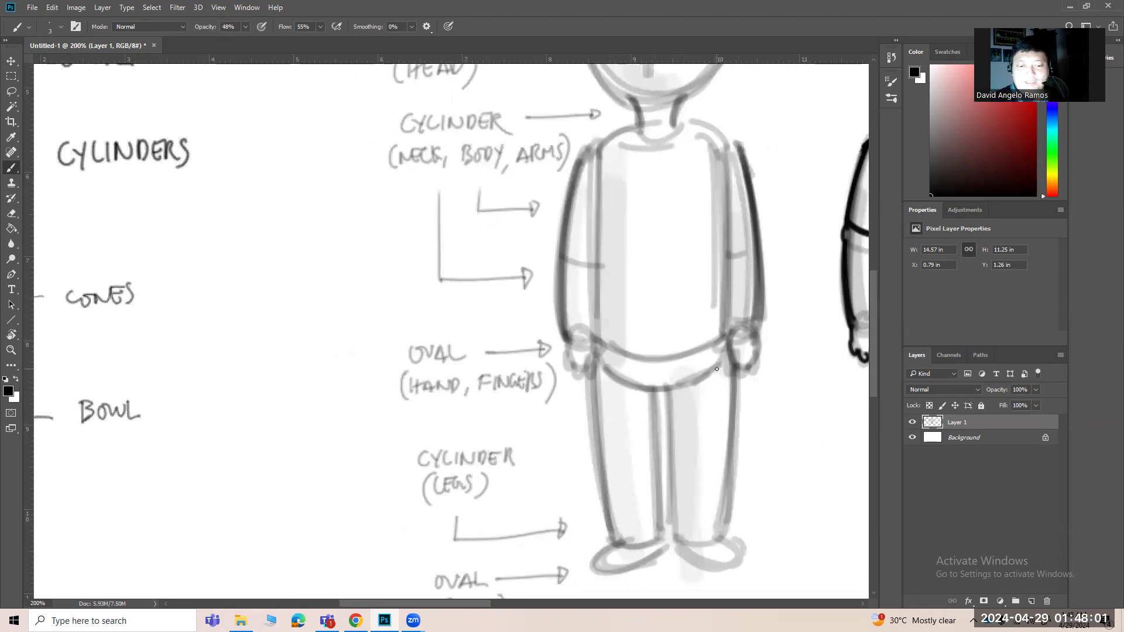
pyautogui.press('z')
pyautogui.keyDown('alt'); pyautogui.click(689, 380); pyautogui.keyUp('alt')
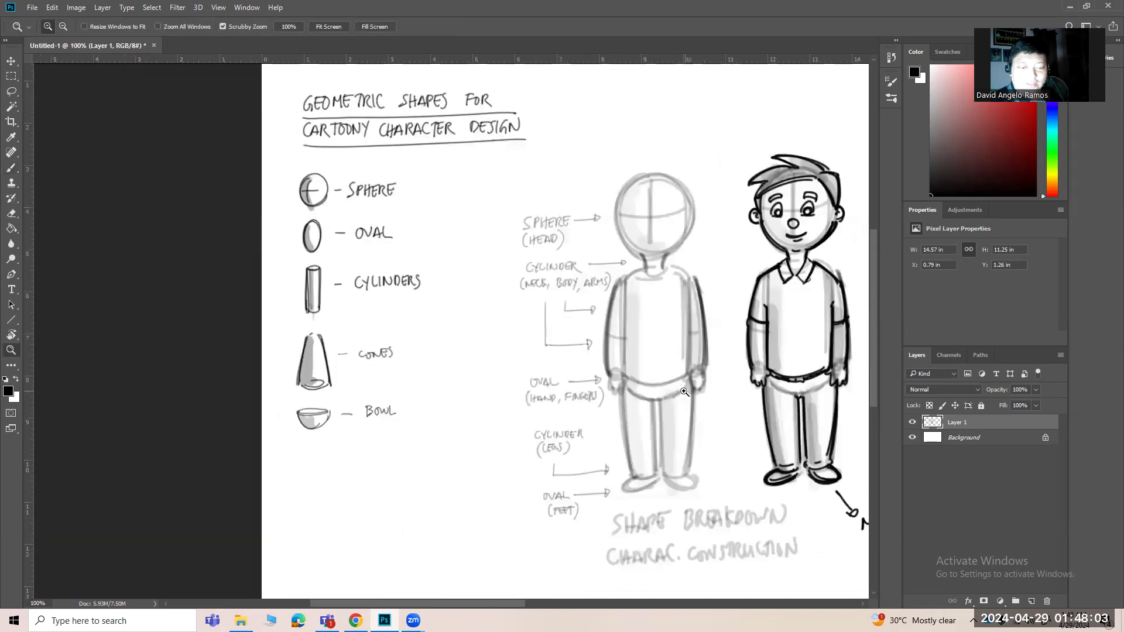
pyautogui.moveTo(702, 416); pyautogui.dragTo(611, 423)
pyautogui.moveTo(657, 544); pyautogui.dragTo(562, 555)
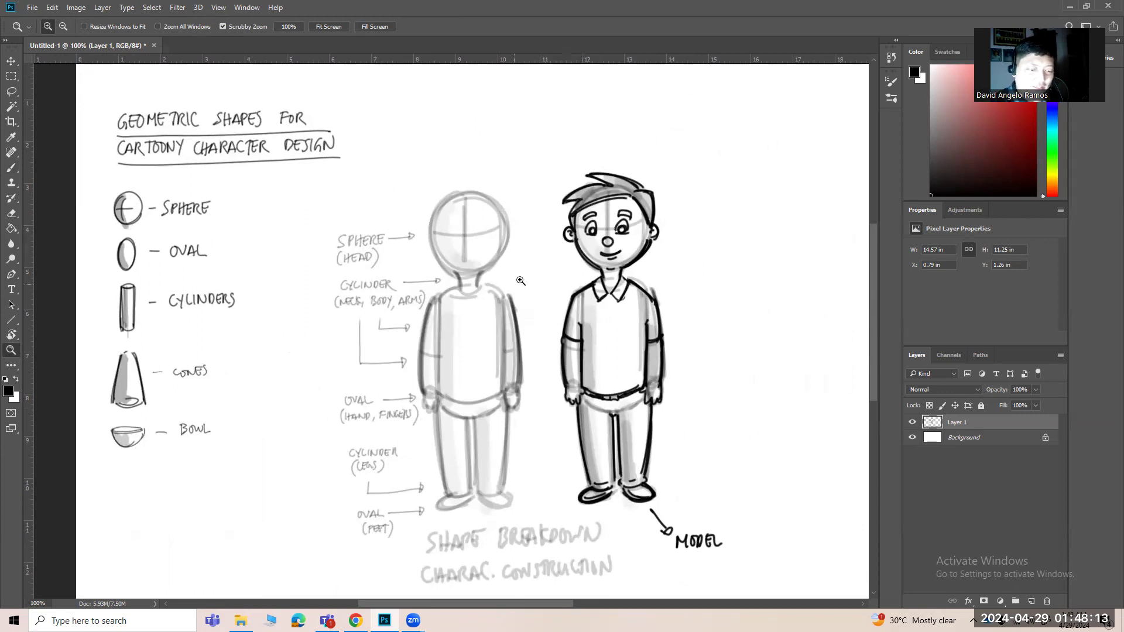
# Step: Lasso the unlabelled construction figure, place a duplicate of it on the far side of the model, and clear the selection
pyautogui.press('l')
pyautogui.moveTo(551, 306); pyautogui.dragTo(495, 292)
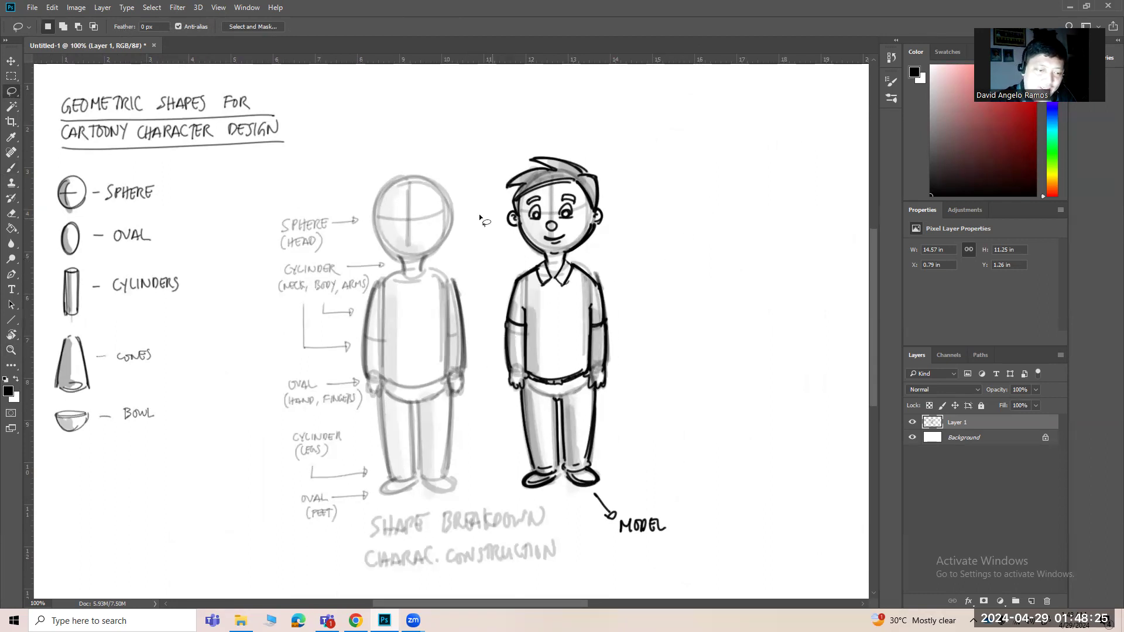
pyautogui.moveTo(394, 164)
pyautogui.mouseDown()
pyautogui.moveTo(374, 179)
pyautogui.moveTo(364, 232)
pyautogui.mouseUp()
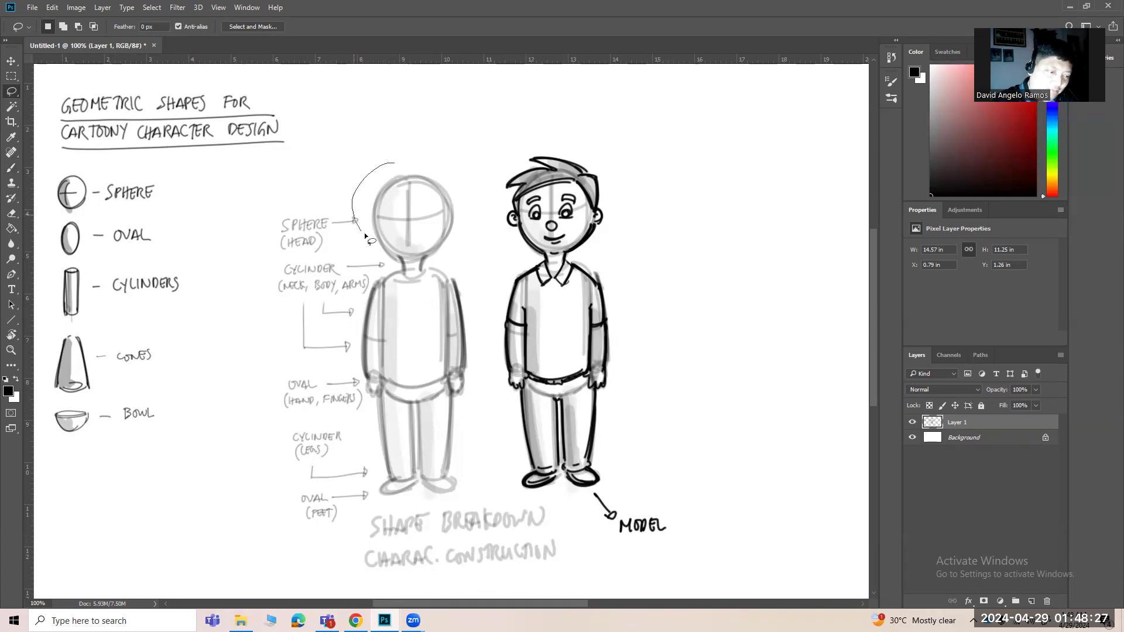
pyautogui.moveTo(470, 196)
pyautogui.mouseDown()
pyautogui.moveTo(391, 169)
pyautogui.moveTo(364, 223)
pyautogui.moveTo(392, 267)
pyautogui.mouseUp()
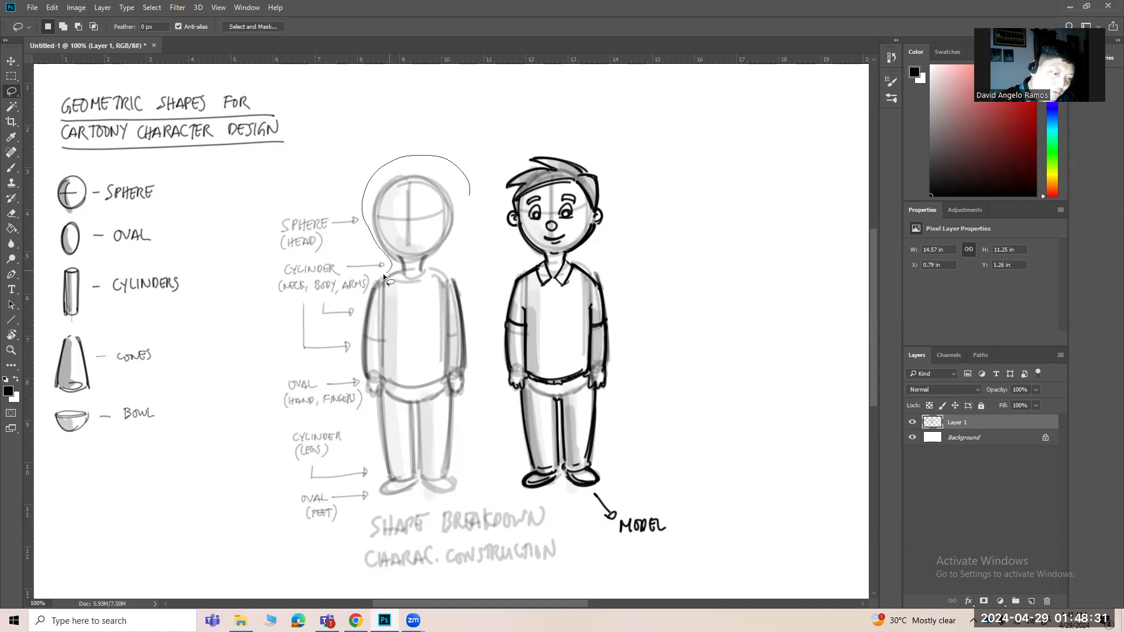
pyautogui.moveTo(363, 309)
pyautogui.mouseDown()
pyautogui.moveTo(357, 358)
pyautogui.moveTo(376, 496)
pyautogui.moveTo(465, 500)
pyautogui.moveTo(487, 436)
pyautogui.moveTo(477, 212)
pyautogui.mouseUp()
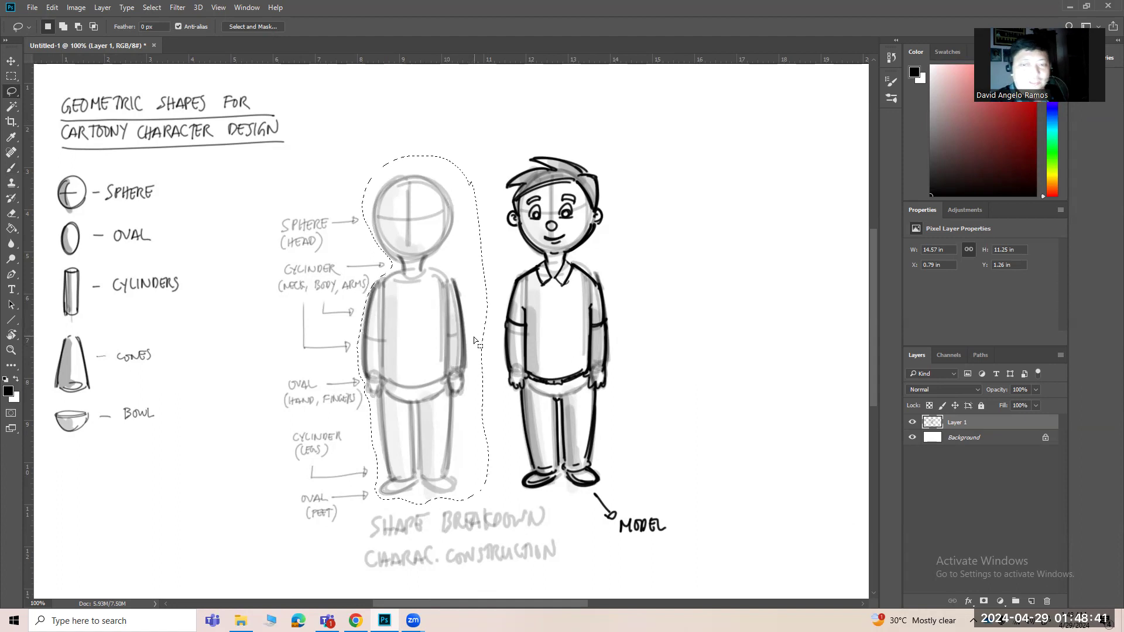
pyautogui.moveTo(540, 407); pyautogui.dragTo(497, 401)
pyautogui.moveTo(405, 450); pyautogui.dragTo(695, 439)
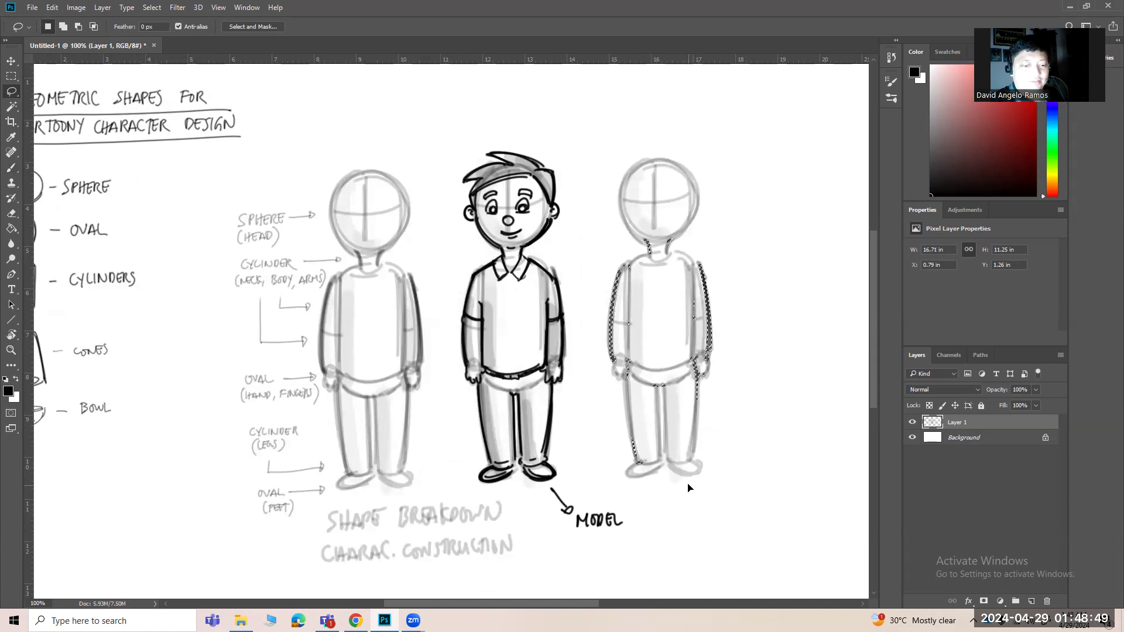
pyautogui.hotkey('ctrl', 'd')
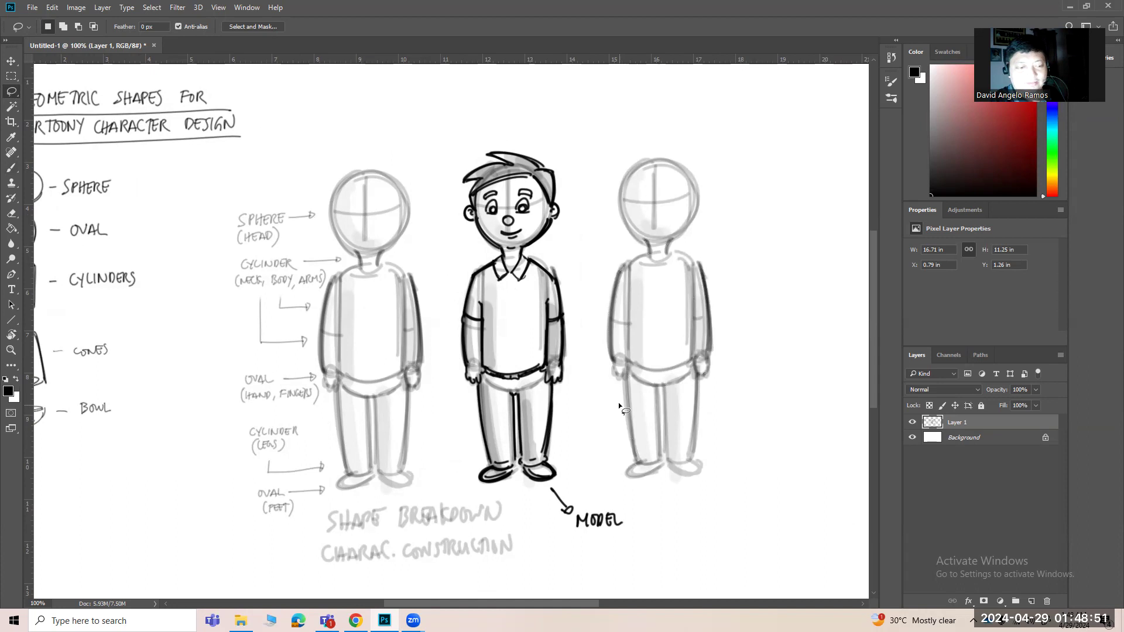
# Step: Ink both ears on the duplicated figure's head using the Brush at 100% opacity
pyautogui.press('b')
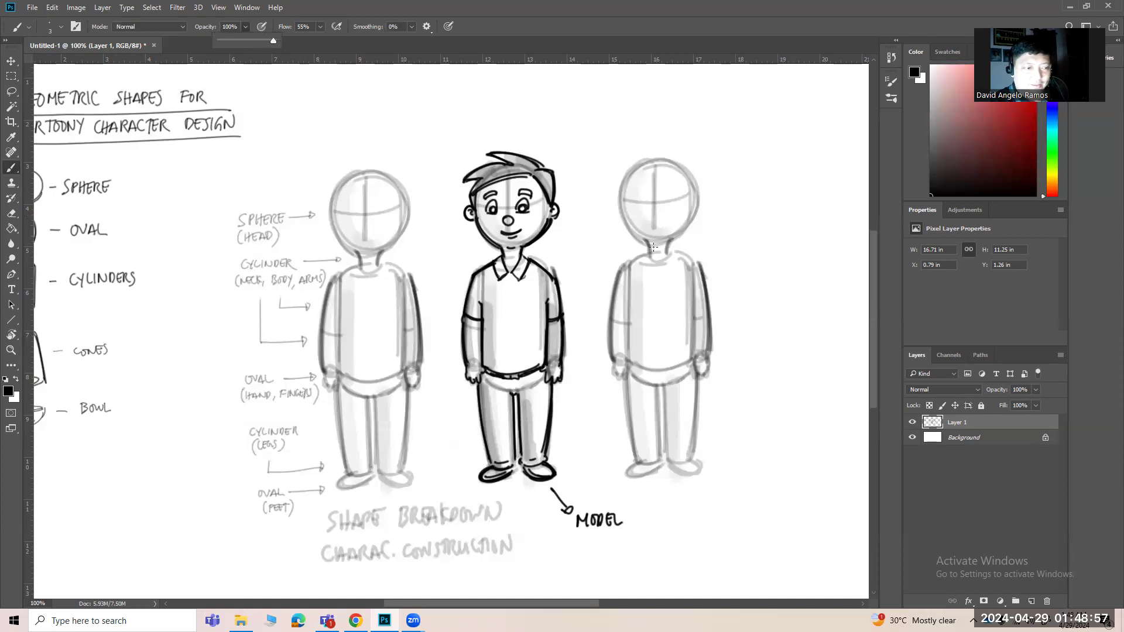
pyautogui.scroll(4, 635, 230)
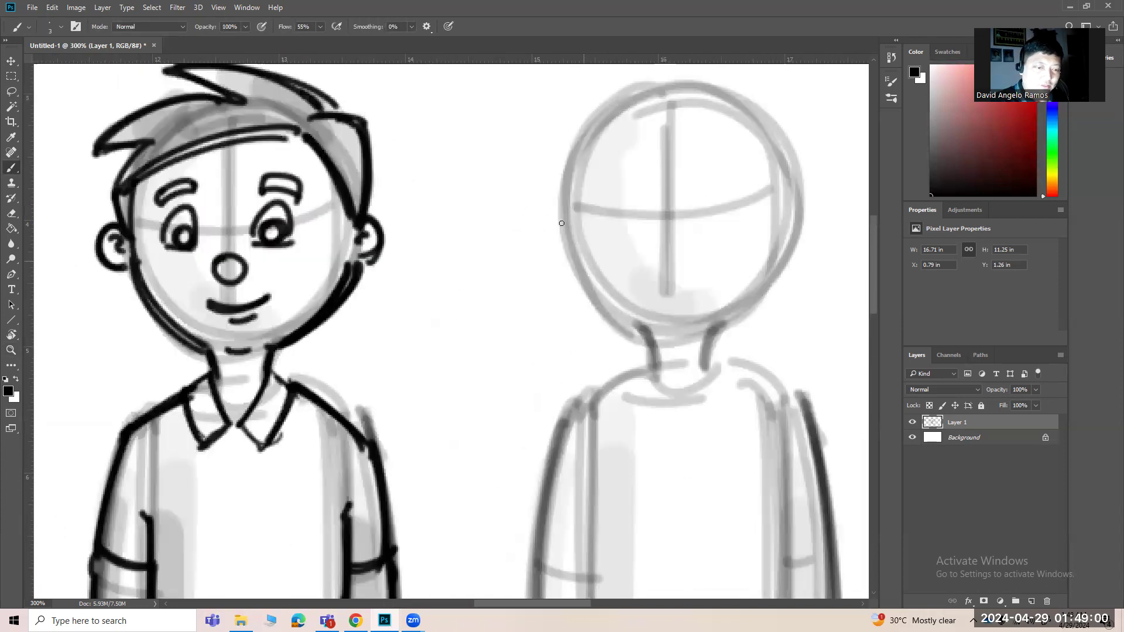
pyautogui.moveTo(561, 221)
pyautogui.mouseDown()
pyautogui.moveTo(566, 253)
pyautogui.moveTo(544, 255)
pyautogui.moveTo(565, 253)
pyautogui.mouseUp()
pyautogui.moveTo(549, 232); pyautogui.dragTo(565, 236)
pyautogui.moveTo(796, 219)
pyautogui.mouseDown()
pyautogui.moveTo(822, 220)
pyautogui.moveTo(804, 244)
pyautogui.mouseUp()
pyautogui.moveTo(798, 226)
pyautogui.mouseDown()
pyautogui.moveTo(811, 234)
pyautogui.moveTo(736, 320)
pyautogui.mouseUp()
# Step: Ink the new character's parted fringe above the forehead and start the hair outline on one side
pyautogui.click(654, 175)
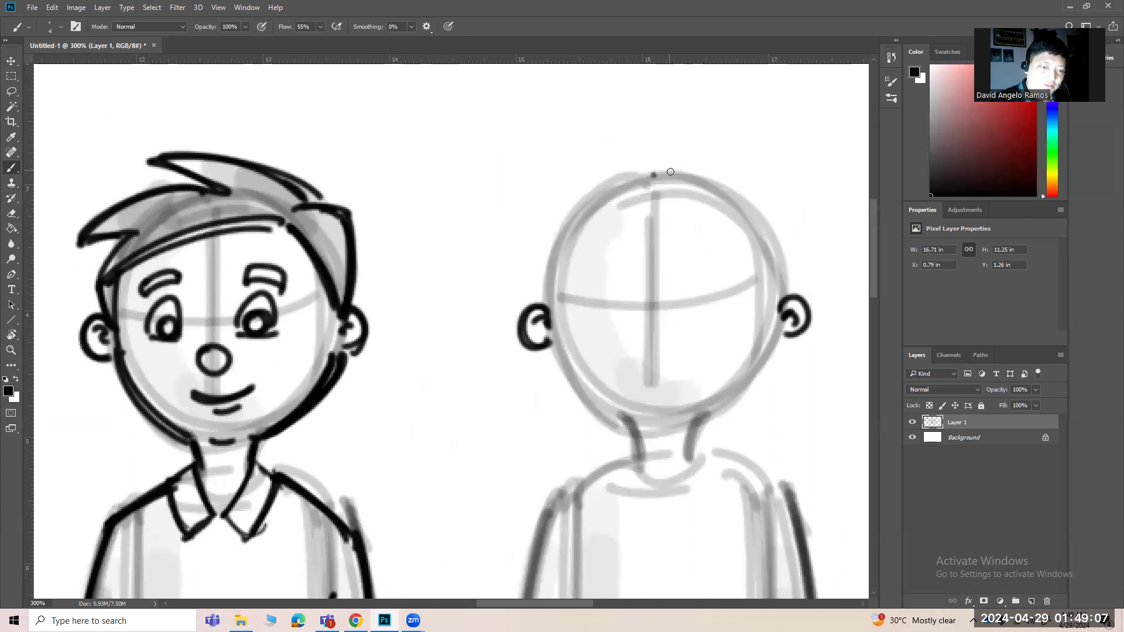
pyautogui.moveTo(628, 209)
pyautogui.mouseDown()
pyautogui.moveTo(661, 217)
pyautogui.moveTo(628, 231)
pyautogui.moveTo(705, 224)
pyautogui.mouseUp()
pyautogui.moveTo(623, 170); pyautogui.dragTo(551, 195)
pyautogui.moveTo(546, 285)
pyautogui.mouseDown()
pyautogui.moveTo(551, 196)
pyautogui.moveTo(597, 303)
pyautogui.mouseUp()
pyautogui.moveTo(627, 223); pyautogui.dragTo(633, 275)
pyautogui.moveTo(586, 223)
pyautogui.mouseDown()
pyautogui.moveTo(579, 265)
pyautogui.moveTo(594, 292)
pyautogui.mouseUp()
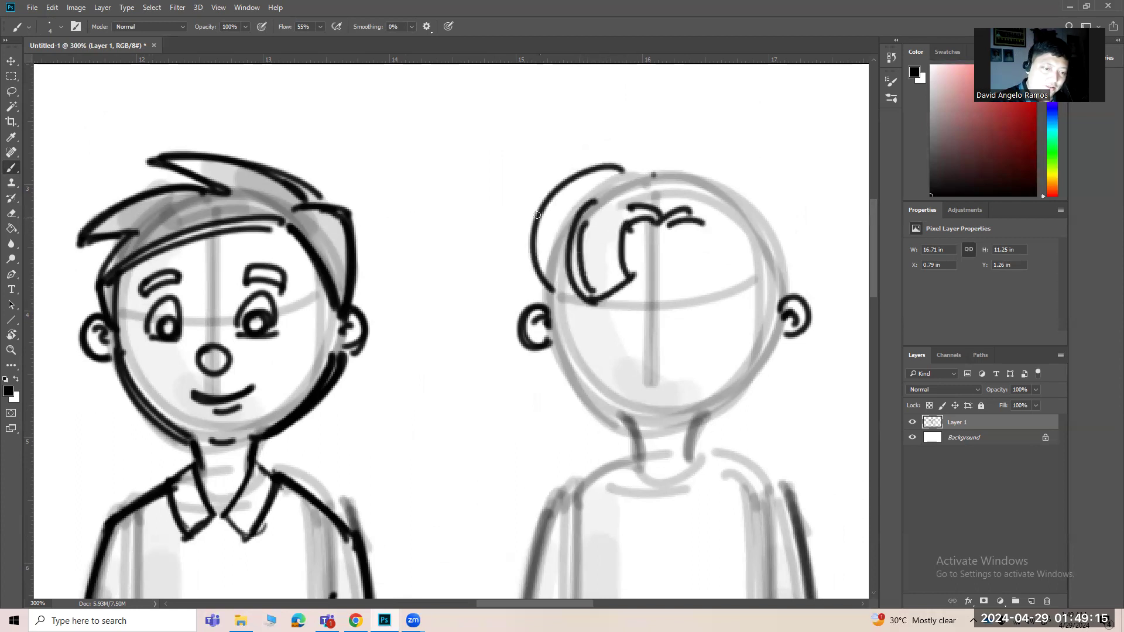
# Step: Complete the new character's hair with side strands and a rounded outer outline meeting at the centre parting
pyautogui.moveTo(537, 215); pyautogui.dragTo(550, 296)
pyautogui.moveTo(544, 240); pyautogui.dragTo(566, 292)
pyautogui.moveTo(712, 216)
pyautogui.mouseDown()
pyautogui.moveTo(719, 288)
pyautogui.moveTo(772, 270)
pyautogui.mouseUp()
pyautogui.moveTo(764, 193)
pyautogui.mouseDown()
pyautogui.moveTo(752, 285)
pyautogui.moveTo(735, 287)
pyautogui.mouseUp()
pyautogui.moveTo(770, 214); pyautogui.dragTo(747, 280)
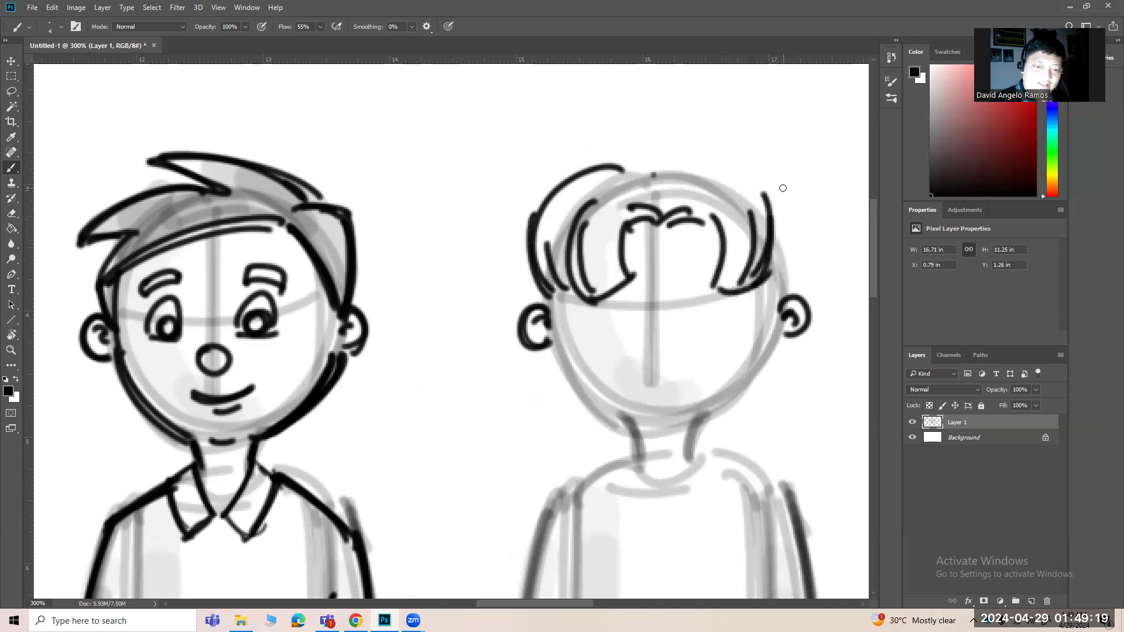
pyautogui.moveTo(782, 188); pyautogui.dragTo(773, 284)
pyautogui.moveTo(535, 206)
pyautogui.mouseDown()
pyautogui.moveTo(661, 173)
pyautogui.moveTo(781, 191)
pyautogui.moveTo(806, 228)
pyautogui.moveTo(783, 292)
pyautogui.mouseUp()
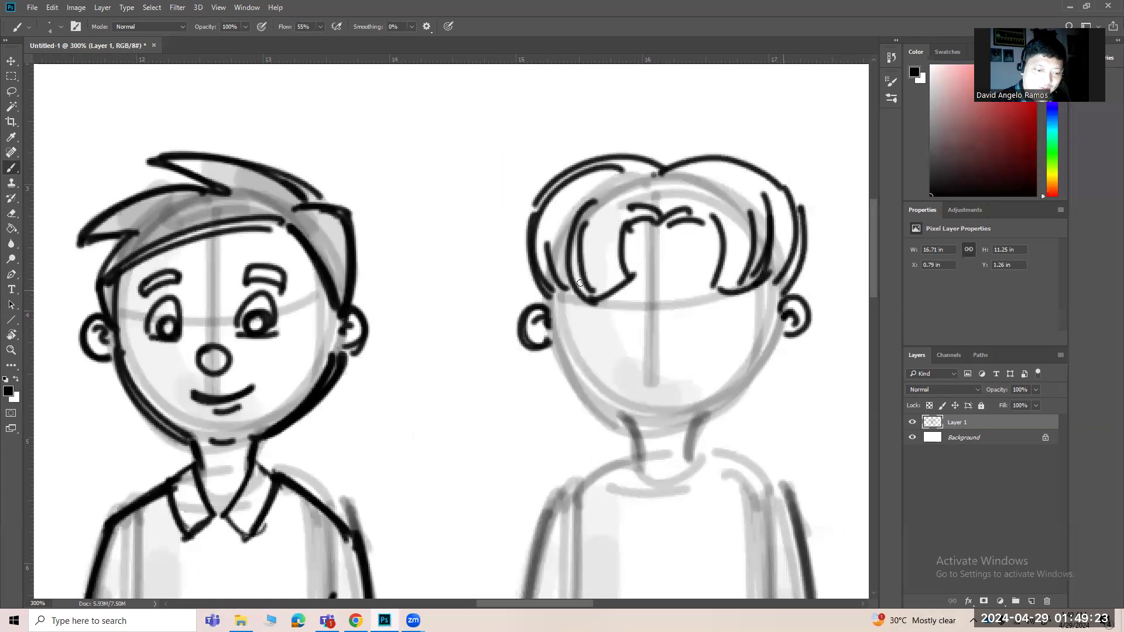
# Step: Ink the new character's cheeks and jawline from ear to ear, redoing the first stroke
pyautogui.moveTo(558, 353)
pyautogui.mouseDown()
pyautogui.moveTo(597, 416)
pyautogui.moveTo(641, 427)
pyautogui.moveTo(779, 326)
pyautogui.mouseUp()
pyautogui.hotkey('ctrl', 'z')
pyautogui.moveTo(682, 425)
pyautogui.mouseDown()
pyautogui.moveTo(781, 338)
pyautogui.moveTo(744, 392)
pyautogui.moveTo(707, 415)
pyautogui.mouseUp()
pyautogui.moveTo(784, 289); pyautogui.dragTo(781, 302)
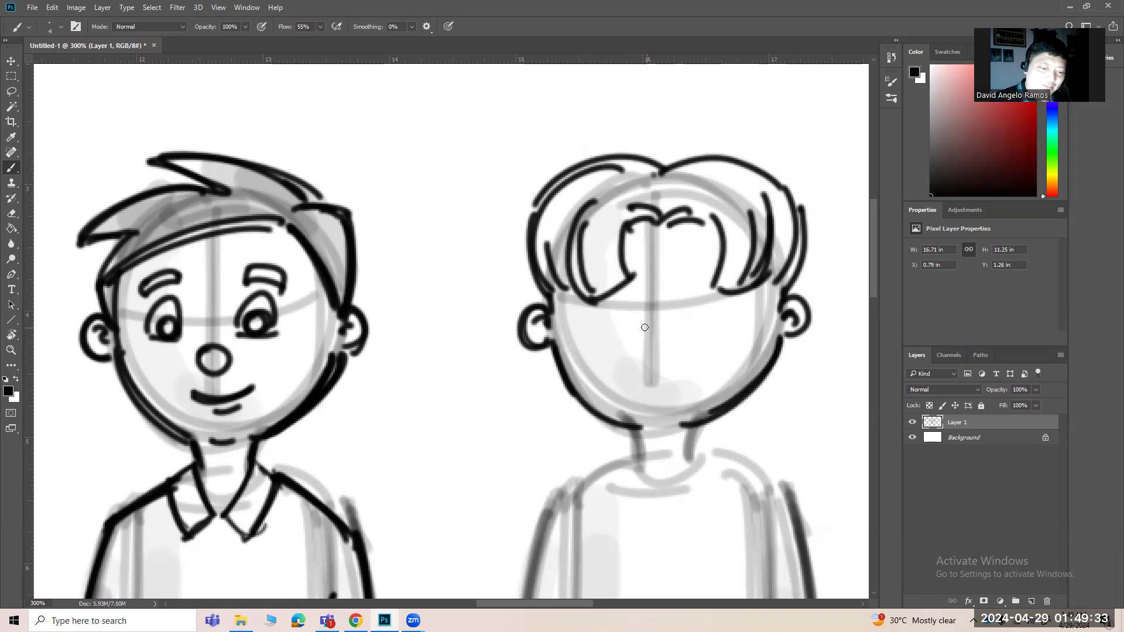
# Step: Ink the new character's eyes, eyebrows, round nose and open smiling mouth
pyautogui.moveTo(597, 301)
pyautogui.mouseDown()
pyautogui.moveTo(585, 321)
pyautogui.moveTo(638, 332)
pyautogui.moveTo(587, 333)
pyautogui.moveTo(609, 310)
pyautogui.moveTo(626, 327)
pyautogui.moveTo(729, 315)
pyautogui.moveTo(730, 332)
pyautogui.moveTo(730, 316)
pyautogui.moveTo(708, 310)
pyautogui.moveTo(711, 325)
pyautogui.mouseUp()
pyautogui.click(591, 333)
pyautogui.moveTo(691, 275); pyautogui.dragTo(715, 274)
pyautogui.moveTo(638, 282); pyautogui.dragTo(617, 289)
pyautogui.moveTo(646, 345)
pyautogui.mouseDown()
pyautogui.moveTo(643, 355)
pyautogui.moveTo(654, 339)
pyautogui.mouseUp()
pyautogui.moveTo(623, 378)
pyautogui.mouseDown()
pyautogui.moveTo(703, 368)
pyautogui.moveTo(691, 399)
pyautogui.mouseUp()
pyautogui.moveTo(625, 382)
pyautogui.mouseDown()
pyautogui.moveTo(689, 402)
pyautogui.moveTo(708, 368)
pyautogui.moveTo(691, 398)
pyautogui.mouseUp()
# Step: Ink both sides of the new character's neck and a rounded T-shirt neckline beneath it
pyautogui.moveTo(755, 389); pyautogui.dragTo(755, 328)
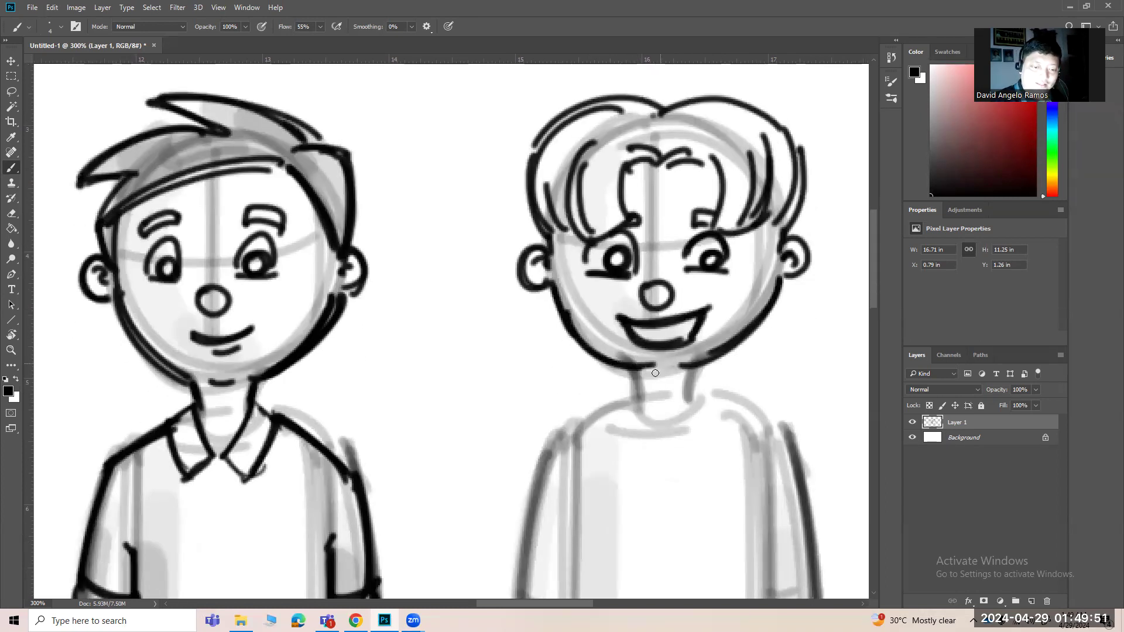
pyautogui.moveTo(636, 369); pyautogui.dragTo(639, 403)
pyautogui.moveTo(684, 365); pyautogui.dragTo(689, 401)
pyautogui.moveTo(636, 375)
pyautogui.mouseDown()
pyautogui.moveTo(641, 402)
pyautogui.moveTo(660, 300)
pyautogui.mouseUp()
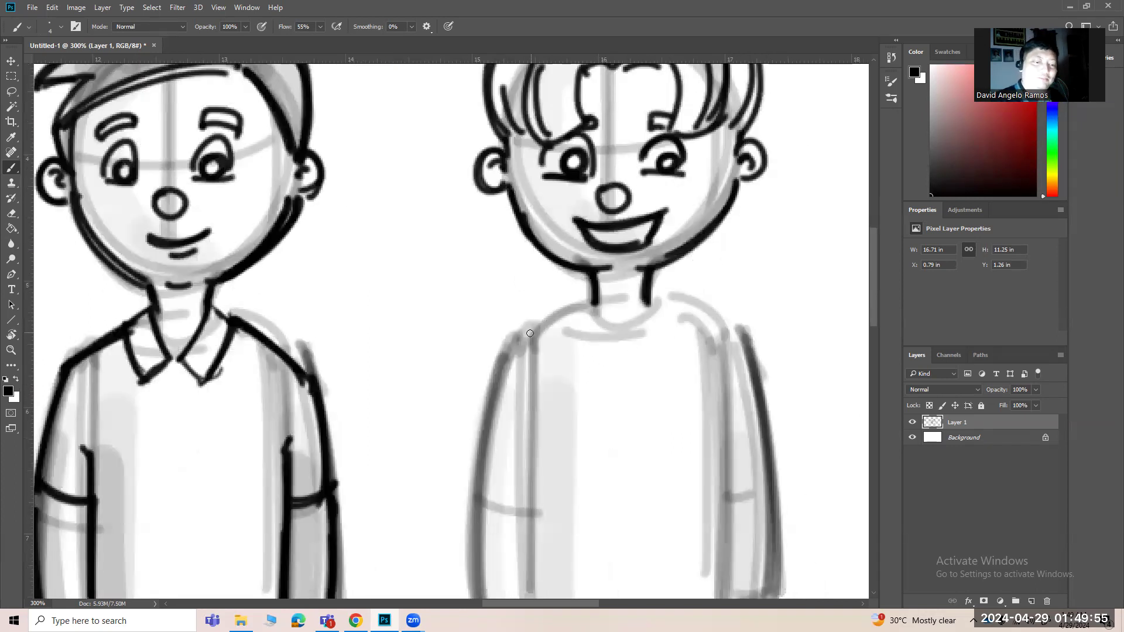
pyautogui.moveTo(561, 318)
pyautogui.mouseDown()
pyautogui.moveTo(619, 363)
pyautogui.moveTo(642, 362)
pyautogui.mouseUp()
pyautogui.moveTo(680, 304); pyautogui.dragTo(634, 365)
pyautogui.moveTo(561, 313); pyautogui.dragTo(642, 364)
pyautogui.moveTo(568, 308)
pyautogui.mouseDown()
pyautogui.moveTo(694, 295)
pyautogui.moveTo(641, 297)
pyautogui.moveTo(678, 305)
pyautogui.mouseUp()
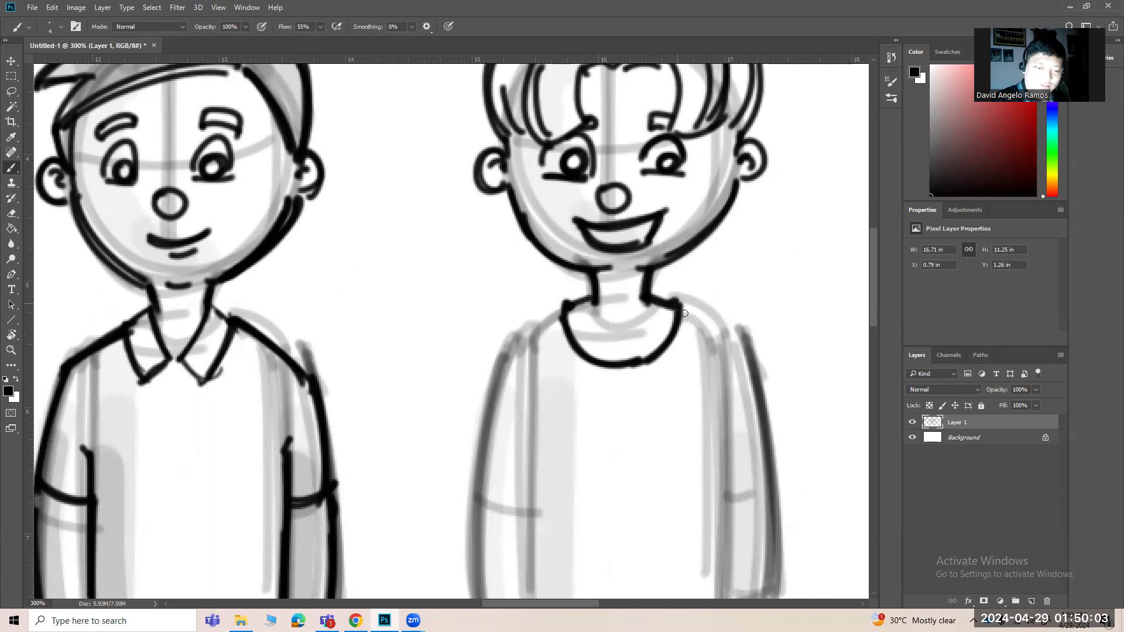
# Step: Ink the T-shirt's shoulder lines sloping outward from the neckline on both sides
pyautogui.hotkey('ctrl', '-')
pyautogui.scroll(-2, 529, 261)
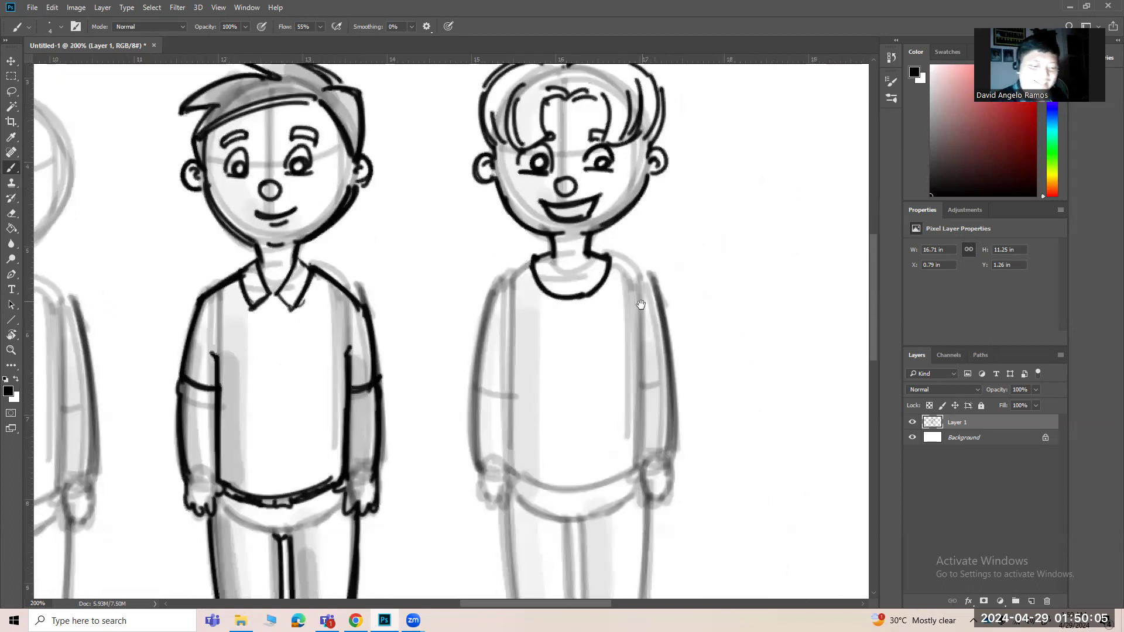
pyautogui.moveTo(529, 258); pyautogui.dragTo(477, 300)
pyautogui.hotkey('ctrl', 'z')
pyautogui.moveTo(529, 256); pyautogui.dragTo(489, 291)
pyautogui.moveTo(608, 249); pyautogui.dragTo(656, 284)
# Step: Ink wide, loose short sleeves with curved cuffs on both of the new character's arms
pyautogui.moveTo(488, 285)
pyautogui.mouseDown()
pyautogui.moveTo(452, 372)
pyautogui.moveTo(493, 403)
pyautogui.mouseUp()
pyautogui.moveTo(451, 368); pyautogui.dragTo(509, 400)
pyautogui.moveTo(482, 292); pyautogui.dragTo(513, 271)
pyautogui.moveTo(658, 283); pyautogui.dragTo(686, 368)
pyautogui.moveTo(661, 287); pyautogui.dragTo(688, 368)
pyautogui.moveTo(636, 398); pyautogui.dragTo(695, 376)
pyautogui.moveTo(660, 289); pyautogui.dragTo(692, 383)
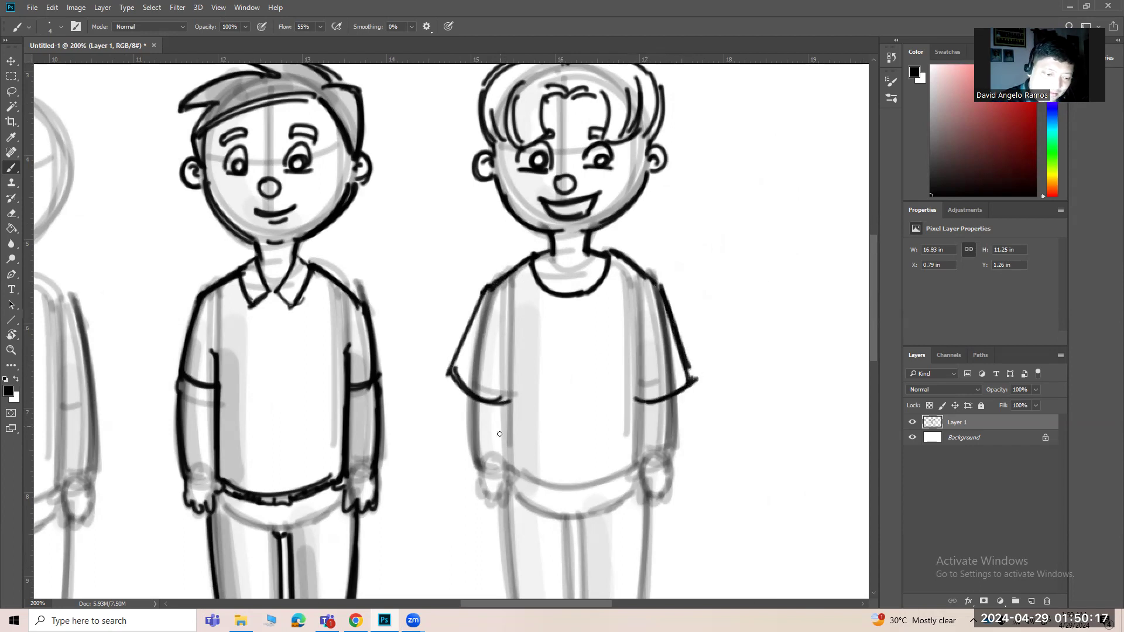
pyautogui.moveTo(497, 287); pyautogui.dragTo(526, 261)
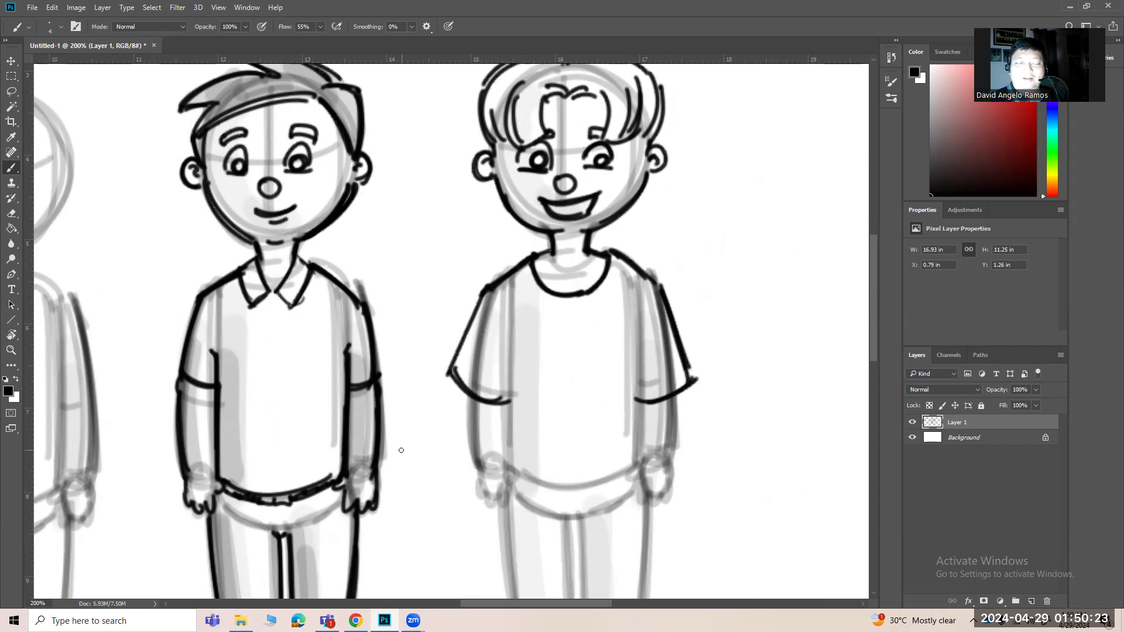
pyautogui.moveTo(533, 256); pyautogui.dragTo(607, 254)
# Step: Ink the T-shirt's long sides from the armpits down and close them with a curved hem below the hips
pyautogui.hotkey('ctrl', '-')
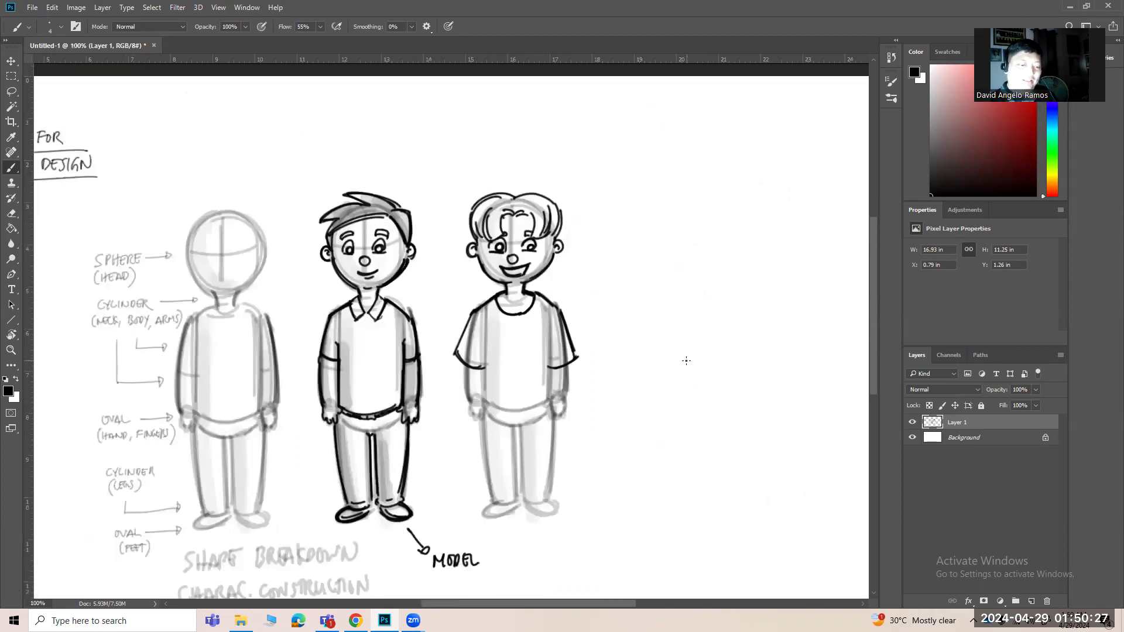
pyautogui.hotkey('ctrl', '+')
pyautogui.moveTo(671, 355); pyautogui.dragTo(656, 258)
pyautogui.moveTo(501, 243); pyautogui.dragTo(502, 394)
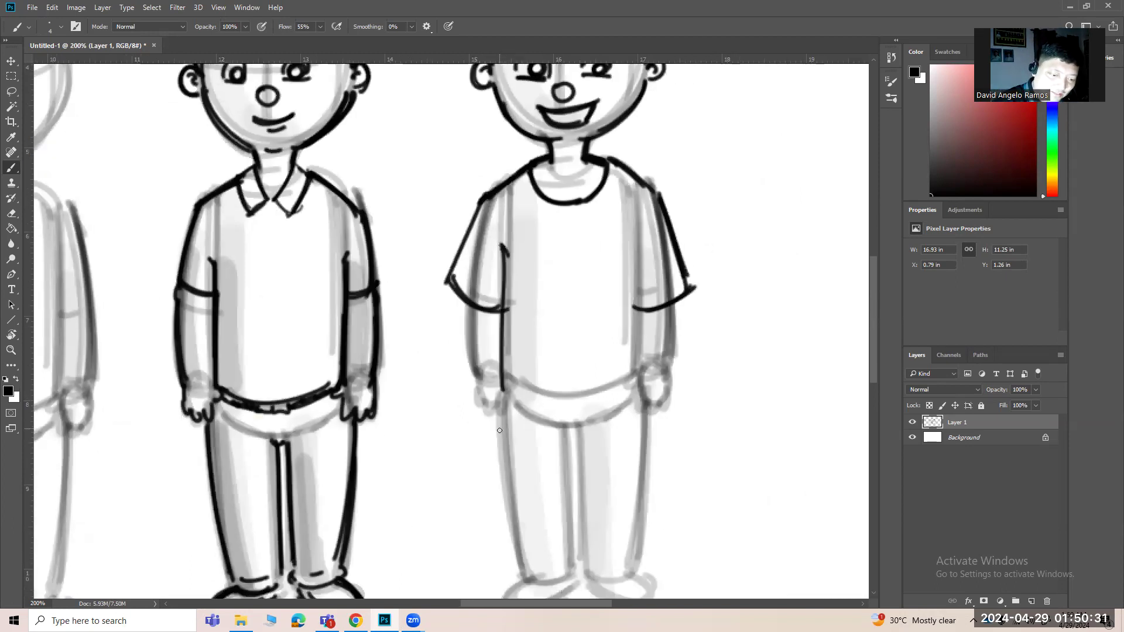
pyautogui.moveTo(503, 265)
pyautogui.mouseDown()
pyautogui.moveTo(499, 448)
pyautogui.moveTo(560, 464)
pyautogui.moveTo(624, 445)
pyautogui.mouseUp()
pyautogui.moveTo(637, 249); pyautogui.dragTo(642, 426)
pyautogui.moveTo(642, 332); pyautogui.dragTo(647, 435)
pyautogui.moveTo(505, 439); pyautogui.dragTo(623, 445)
pyautogui.moveTo(638, 239); pyautogui.dragTo(648, 436)
pyautogui.moveTo(523, 451); pyautogui.dragTo(632, 435)
pyautogui.moveTo(636, 258); pyautogui.dragTo(638, 306)
# Step: Ink the new character's forearms below the sleeves and both hands with fingers
pyautogui.moveTo(634, 457); pyautogui.dragTo(640, 351)
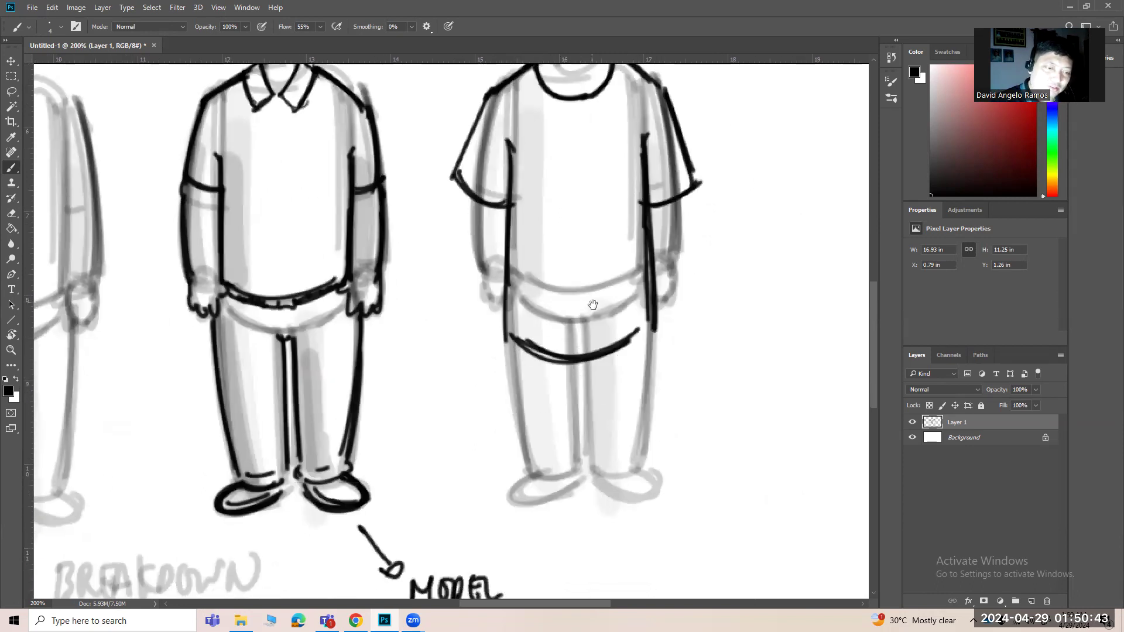
pyautogui.moveTo(593, 305); pyautogui.dragTo(596, 415)
pyautogui.moveTo(471, 299); pyautogui.dragTo(488, 383)
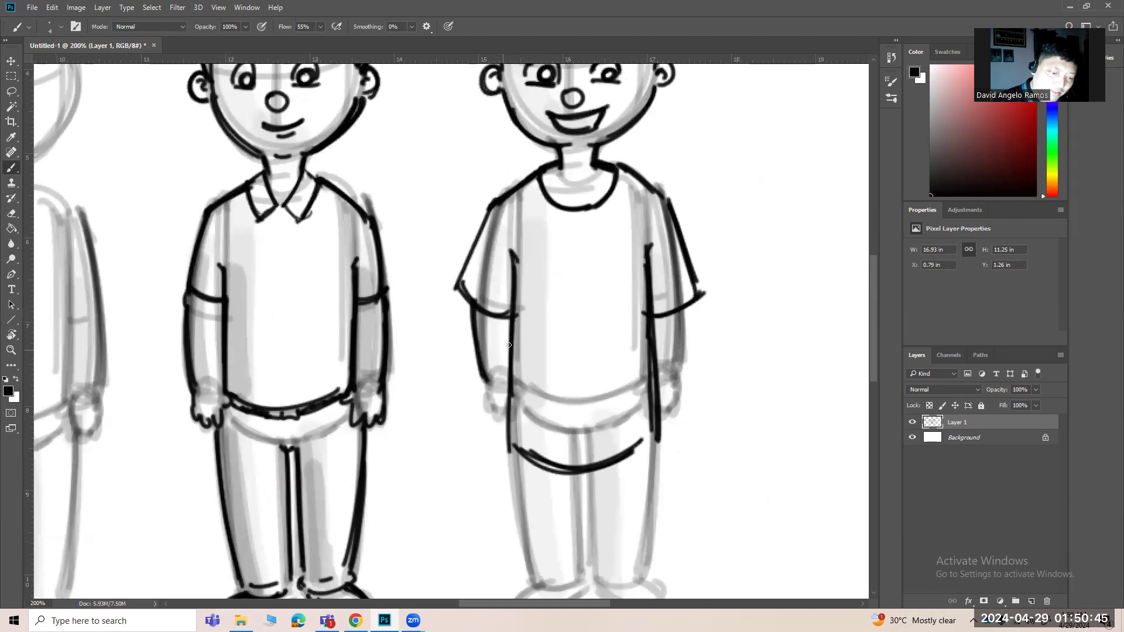
pyautogui.moveTo(681, 306); pyautogui.dragTo(668, 375)
pyautogui.moveTo(486, 382)
pyautogui.mouseDown()
pyautogui.moveTo(487, 415)
pyautogui.moveTo(509, 403)
pyautogui.mouseUp()
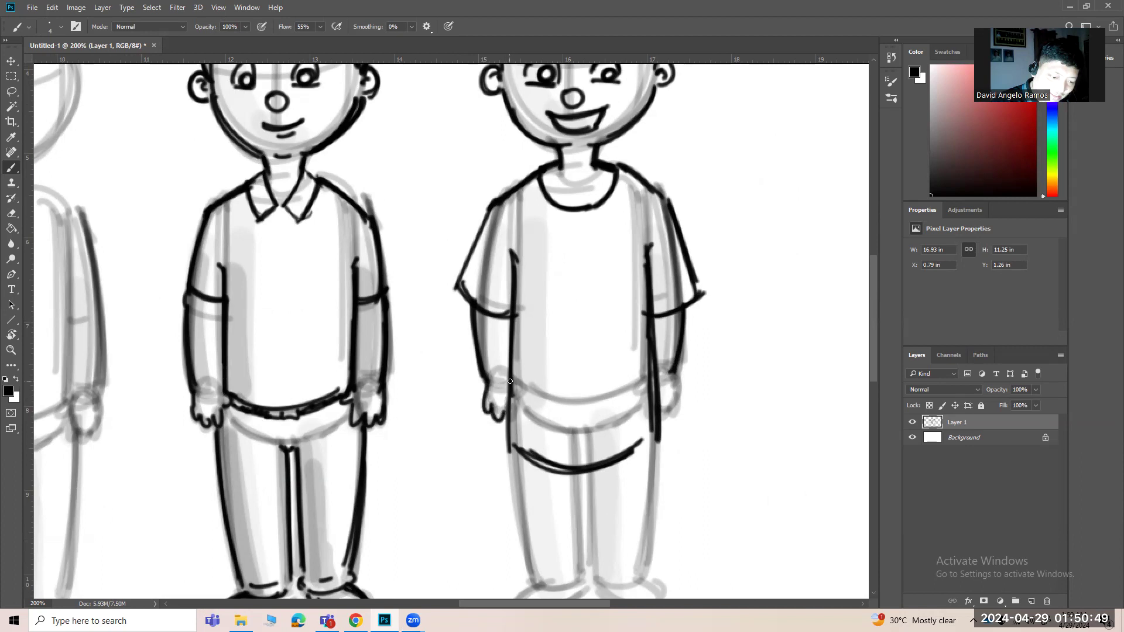
pyautogui.moveTo(679, 372); pyautogui.dragTo(668, 403)
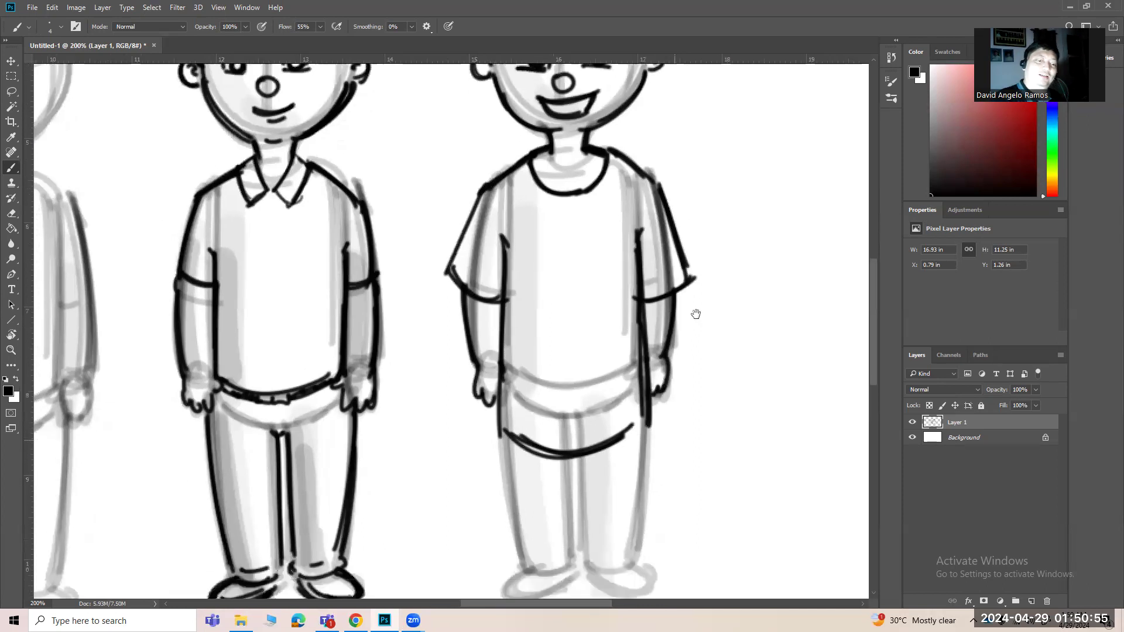
pyautogui.scroll(-5, 644, 328)
pyautogui.scroll(3, 588, 341)
pyautogui.press('e')
pyautogui.moveTo(515, 401)
pyautogui.mouseDown()
pyautogui.moveTo(547, 394)
pyautogui.moveTo(562, 416)
pyautogui.moveTo(647, 389)
pyautogui.mouseUp()
pyautogui.press('b')
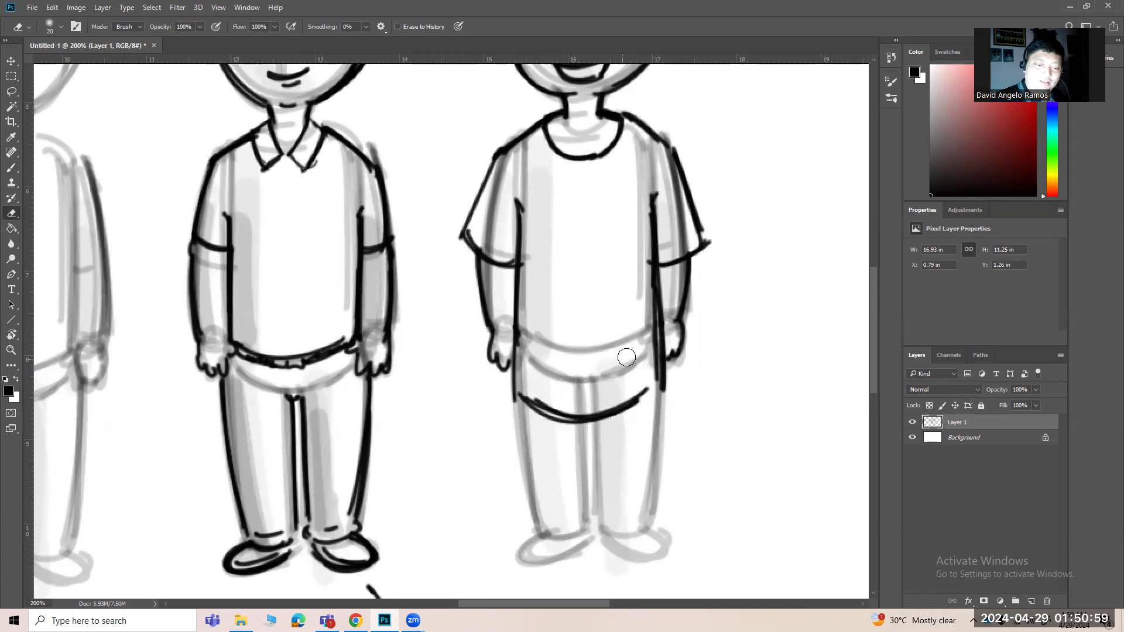
pyautogui.moveTo(516, 398); pyautogui.dragTo(542, 534)
pyautogui.moveTo(585, 425); pyautogui.dragTo(587, 523)
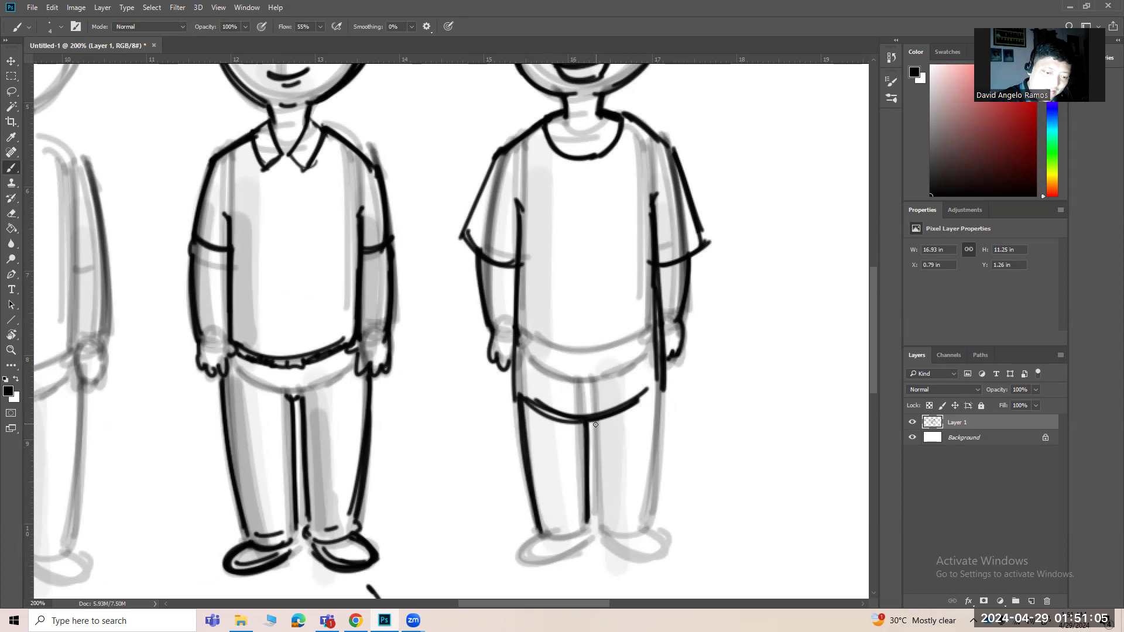
pyautogui.hotkey('ctrl', 'z')
pyautogui.hotkey('ctrl', 'z')
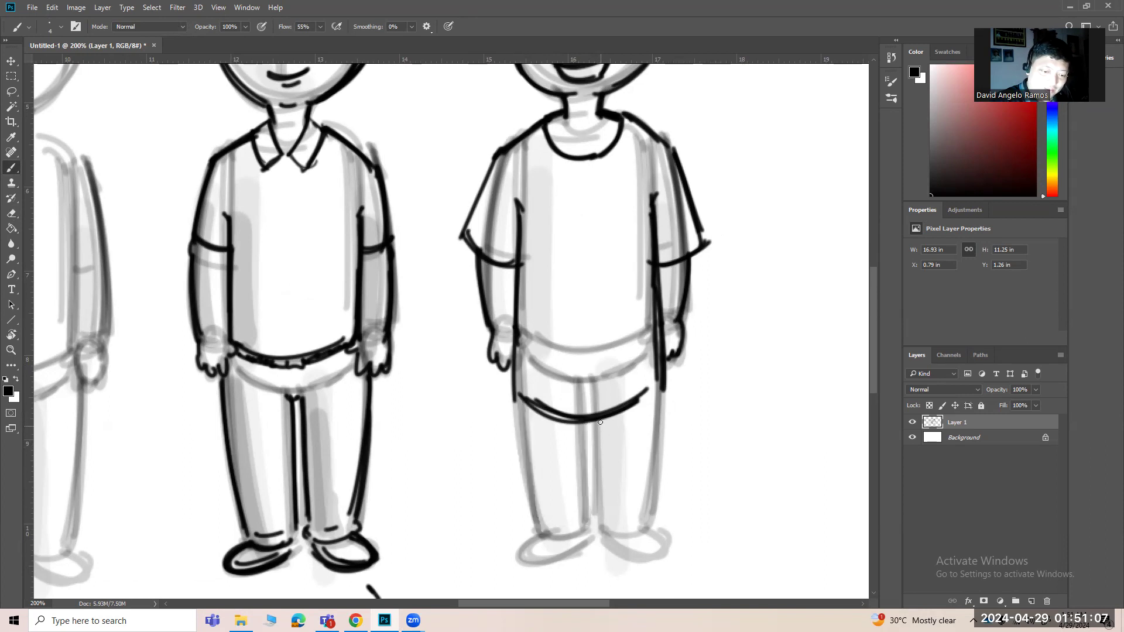
# Step: Ink knee-length shorts under the T-shirt hem, with outer sides, a centre divide and curved leg openings
pyautogui.moveTo(518, 396)
pyautogui.mouseDown()
pyautogui.moveTo(521, 471)
pyautogui.moveTo(520, 462)
pyautogui.moveTo(592, 464)
pyautogui.mouseUp()
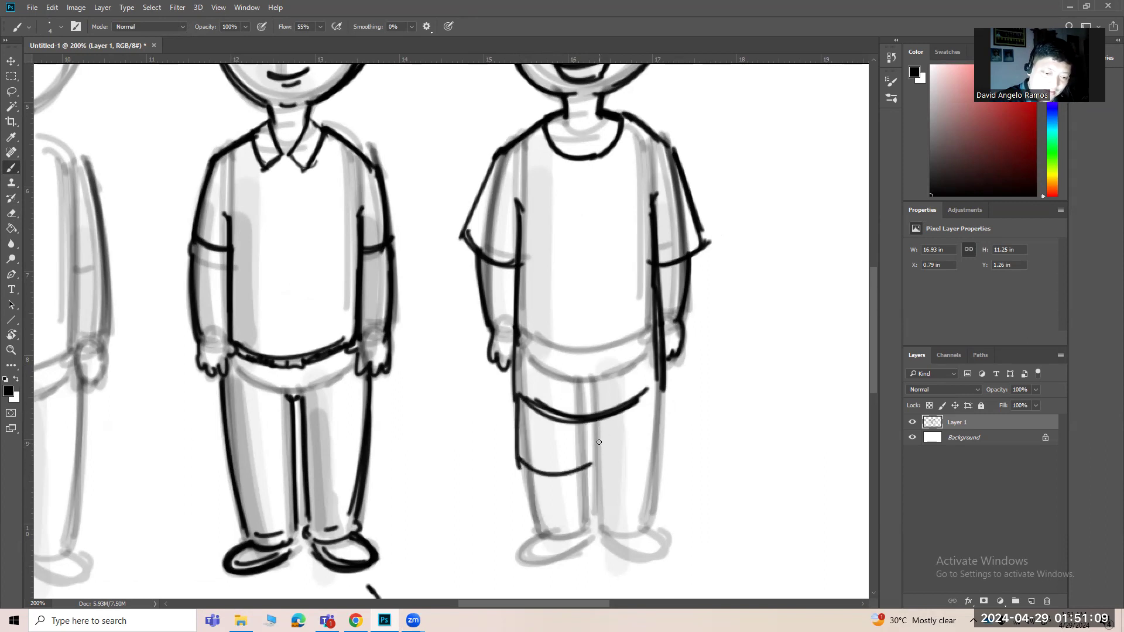
pyautogui.moveTo(589, 420)
pyautogui.mouseDown()
pyautogui.moveTo(590, 468)
pyautogui.moveTo(660, 450)
pyautogui.mouseUp()
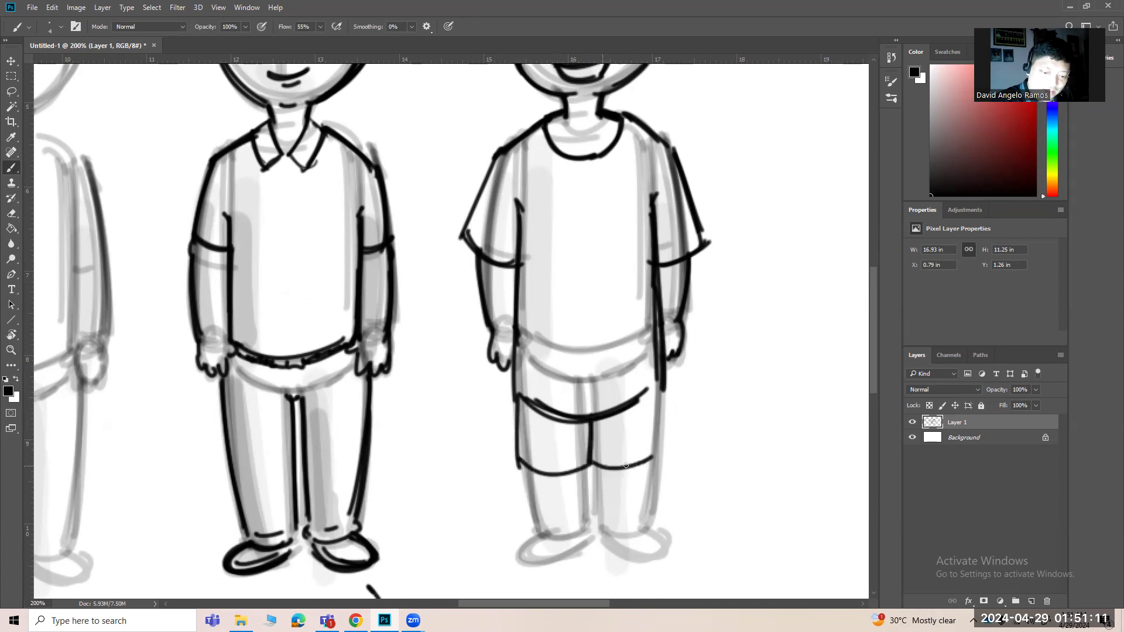
pyautogui.moveTo(662, 393); pyautogui.dragTo(661, 454)
pyautogui.moveTo(596, 421)
pyautogui.mouseDown()
pyautogui.moveTo(594, 463)
pyautogui.moveTo(661, 450)
pyautogui.mouseUp()
pyautogui.moveTo(658, 390); pyautogui.dragTo(661, 449)
pyautogui.moveTo(519, 398); pyautogui.dragTo(519, 460)
pyautogui.moveTo(587, 420); pyautogui.dragTo(594, 465)
pyautogui.moveTo(612, 467); pyautogui.dragTo(659, 447)
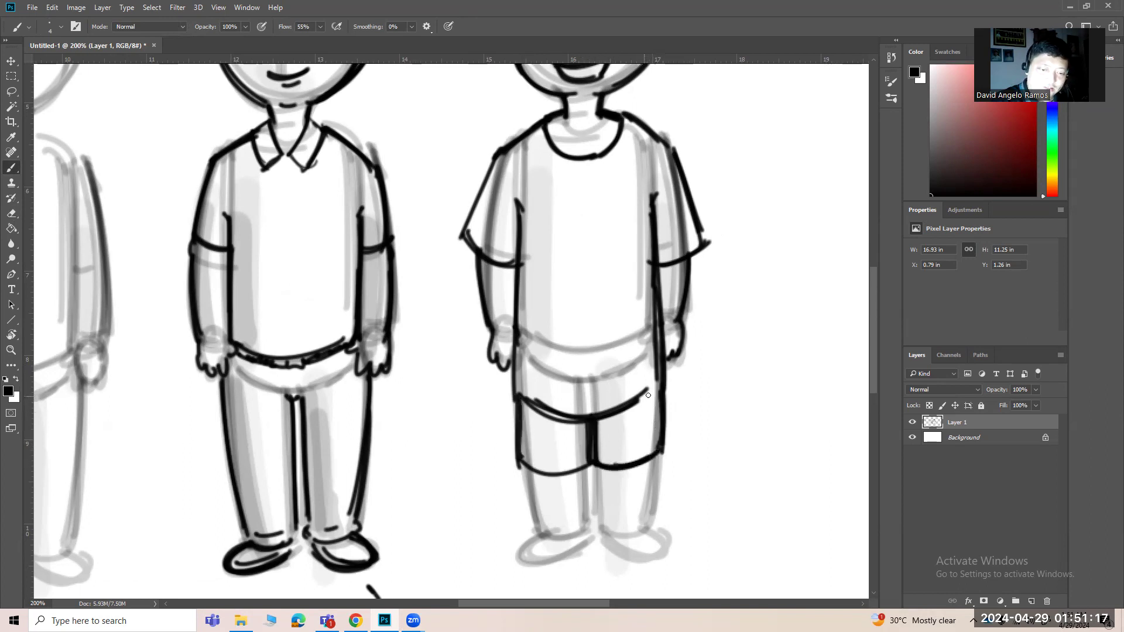
# Step: Add curved fold strokes to the lower T-shirt and stroke over the outer sleeve edges, keeping the whole drawing on the layer
pyautogui.moveTo(558, 387); pyautogui.dragTo(629, 355)
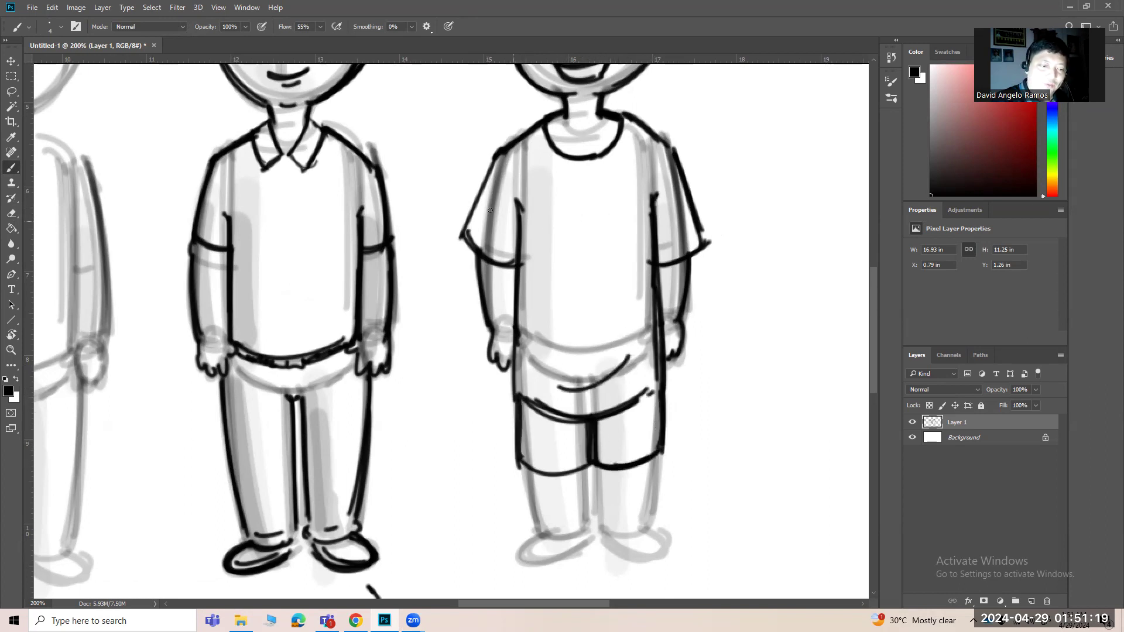
pyautogui.moveTo(499, 157); pyautogui.dragTo(474, 227)
pyautogui.moveTo(683, 175)
pyautogui.mouseDown()
pyautogui.moveTo(704, 243)
pyautogui.moveTo(684, 312)
pyautogui.mouseUp()
pyautogui.hotkey('ctrl', '0')
pyautogui.hotkey('ctrl', '-')
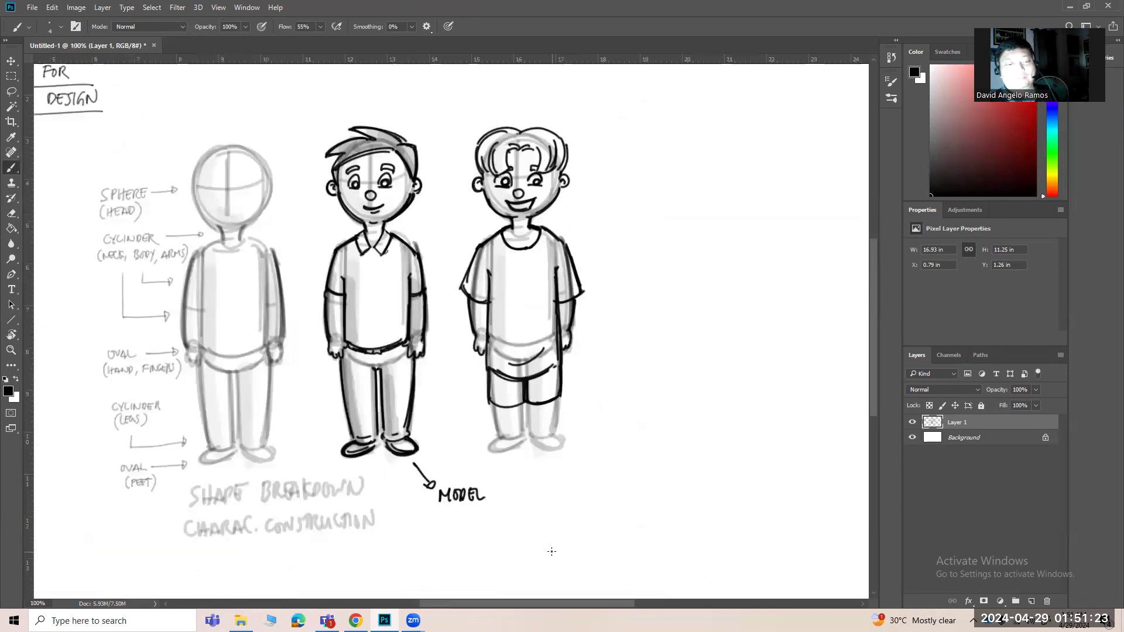
pyautogui.hotkey('ctrl', 'BackSpace')
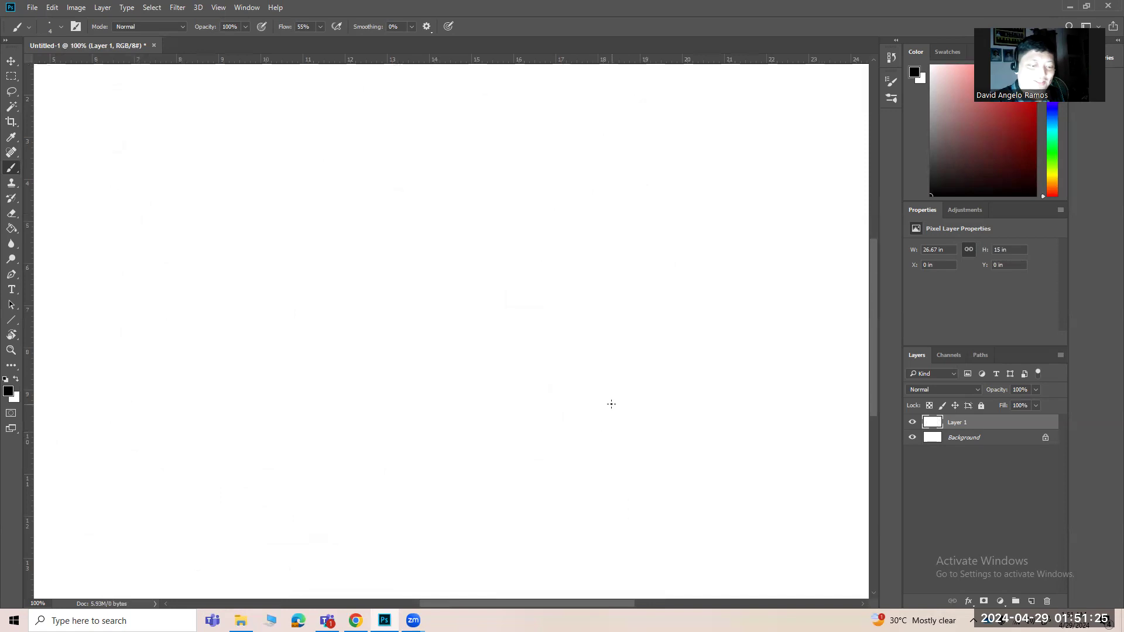
pyautogui.hotkey('ctrl', 'z')
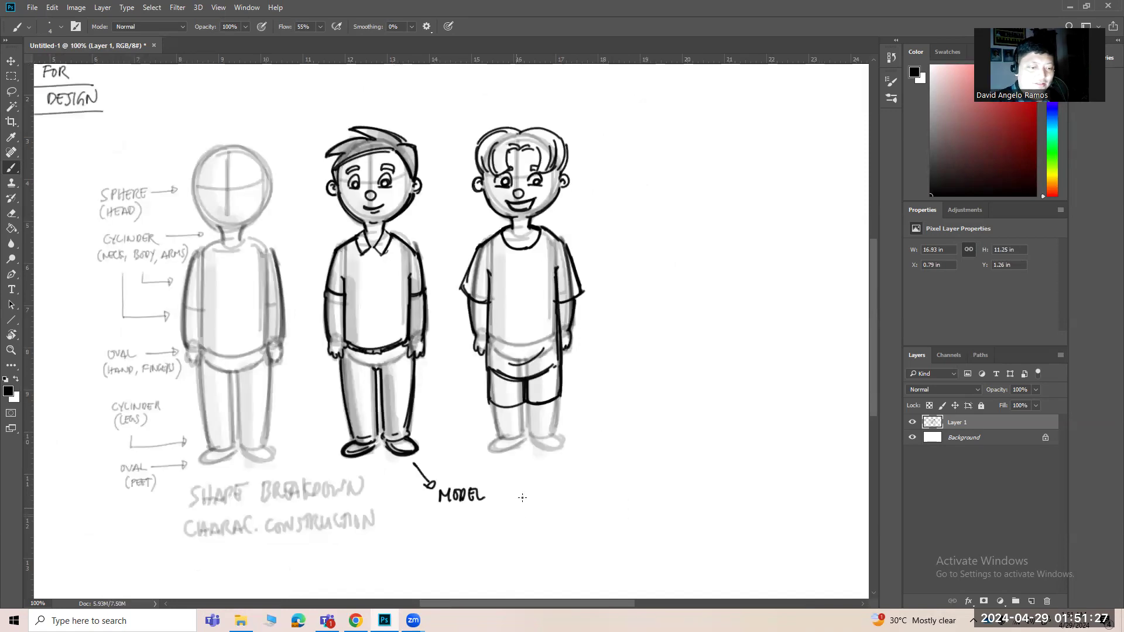
# Step: Ink the bare lower legs from the shorts' openings down to the ankles, with inner and outer lines for each leg
pyautogui.press('z')
pyautogui.click(518, 421)
pyautogui.click(506, 346)
pyautogui.press('b')
pyautogui.moveTo(445, 326); pyautogui.dragTo(472, 439)
pyautogui.moveTo(538, 329); pyautogui.dragTo(529, 424)
pyautogui.moveTo(644, 313); pyautogui.dragTo(617, 423)
pyautogui.moveTo(554, 337); pyautogui.dragTo(560, 430)
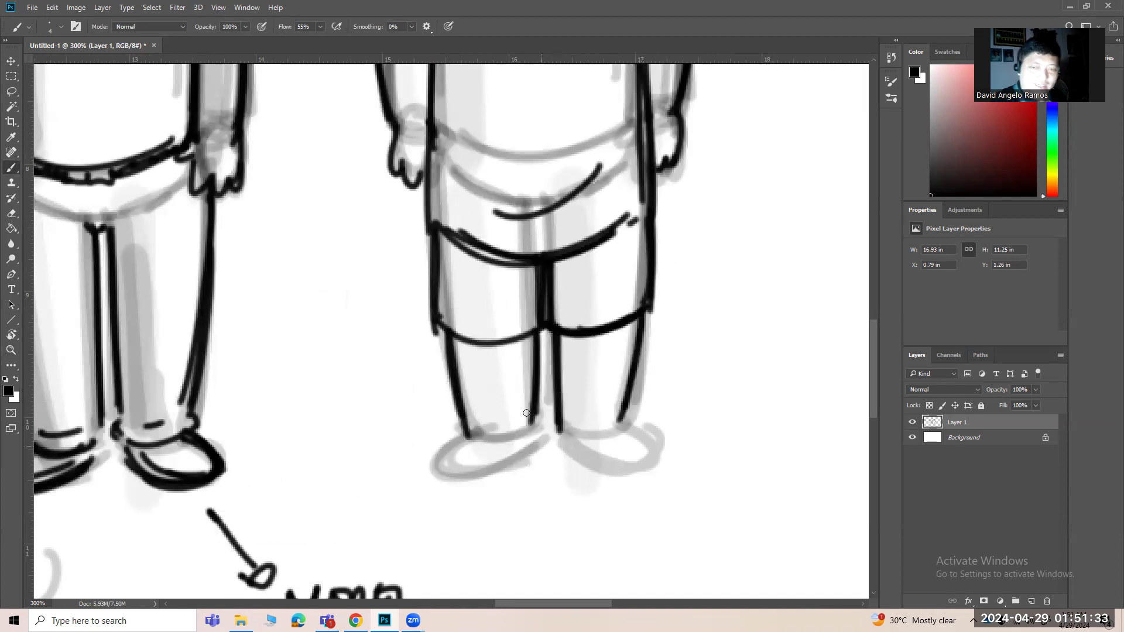
pyautogui.hotkey('ctrl', '-')
pyautogui.hotkey('ctrl', '-')
pyautogui.hotkey('ctrl', '-')
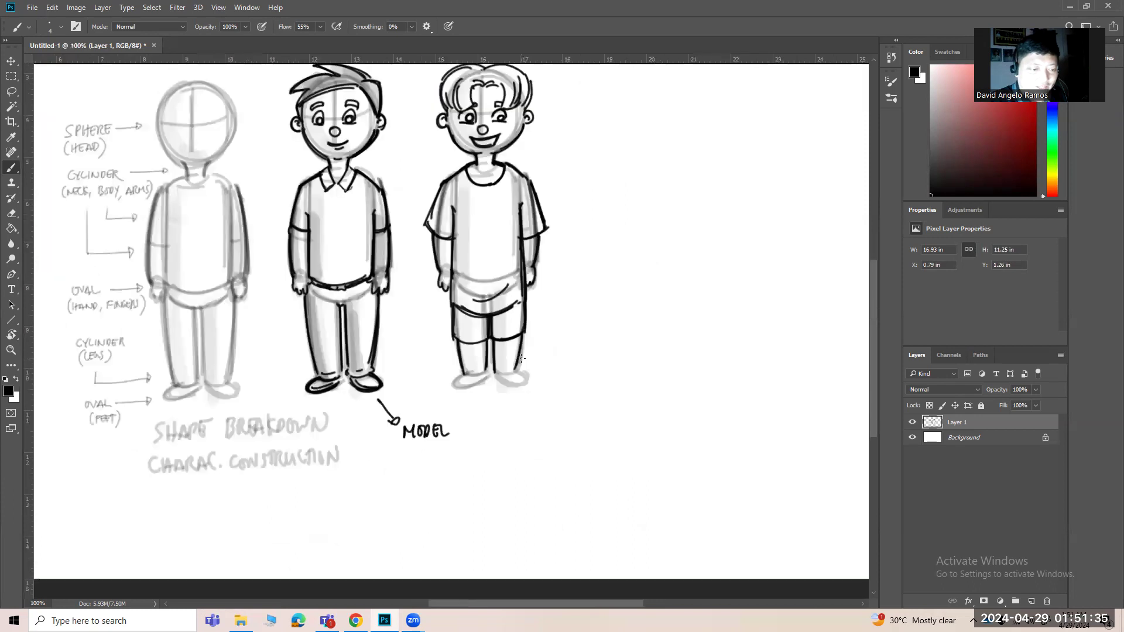
pyautogui.press('space')
pyautogui.moveTo(559, 361); pyautogui.dragTo(571, 426)
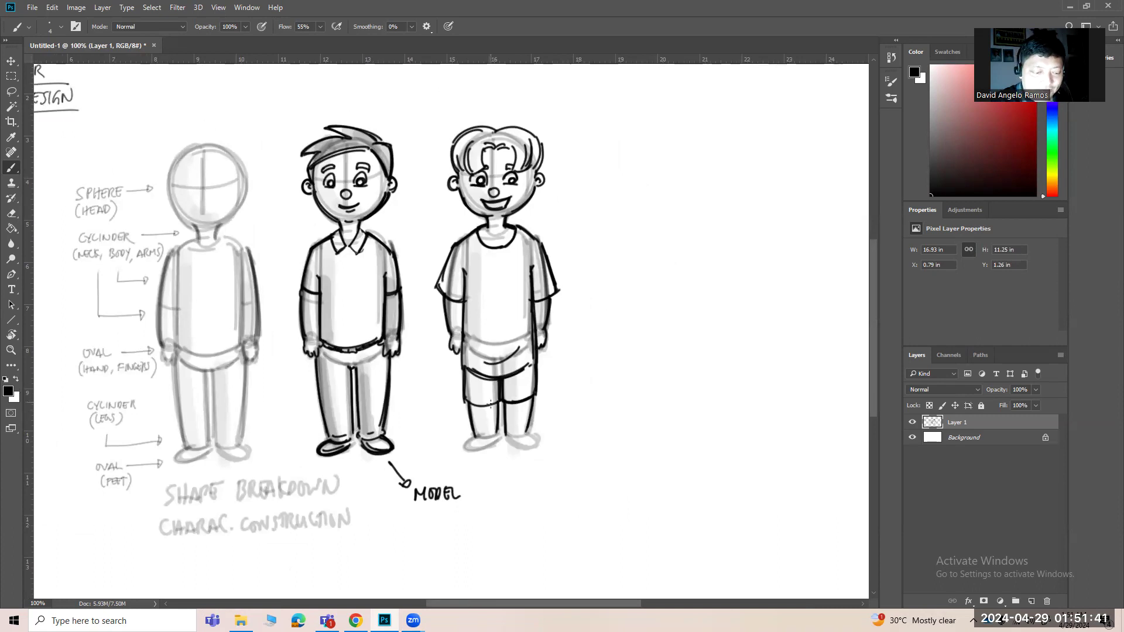
# Step: Ink both bare feet over the construction ovals, pointing outward, with small rounded toes
pyautogui.press('z')
pyautogui.click(480, 433)
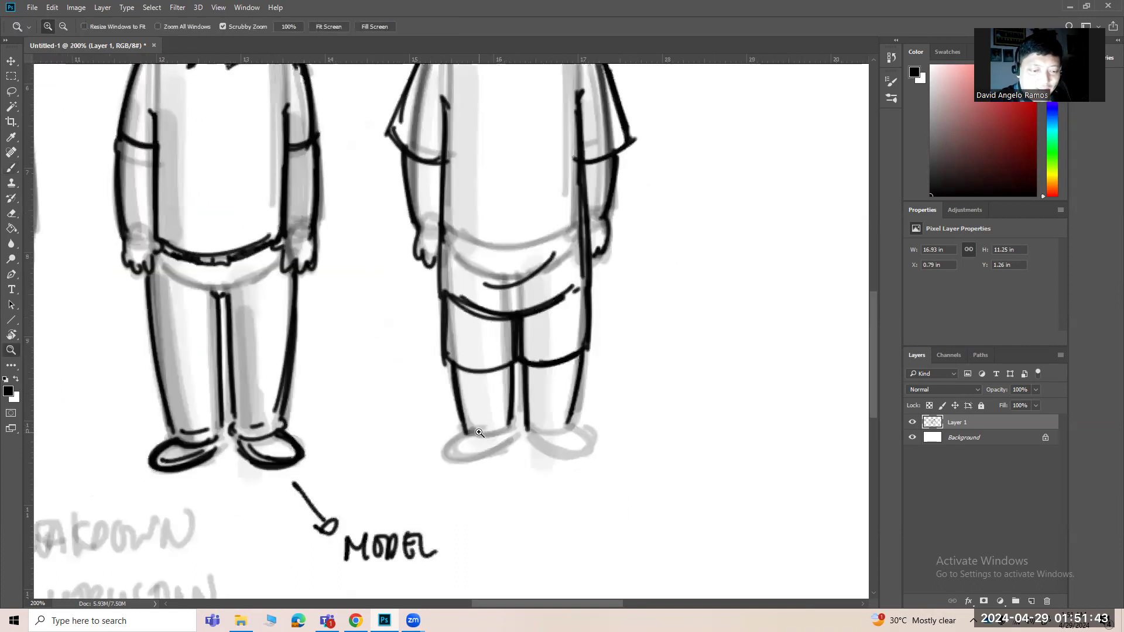
pyautogui.press('b')
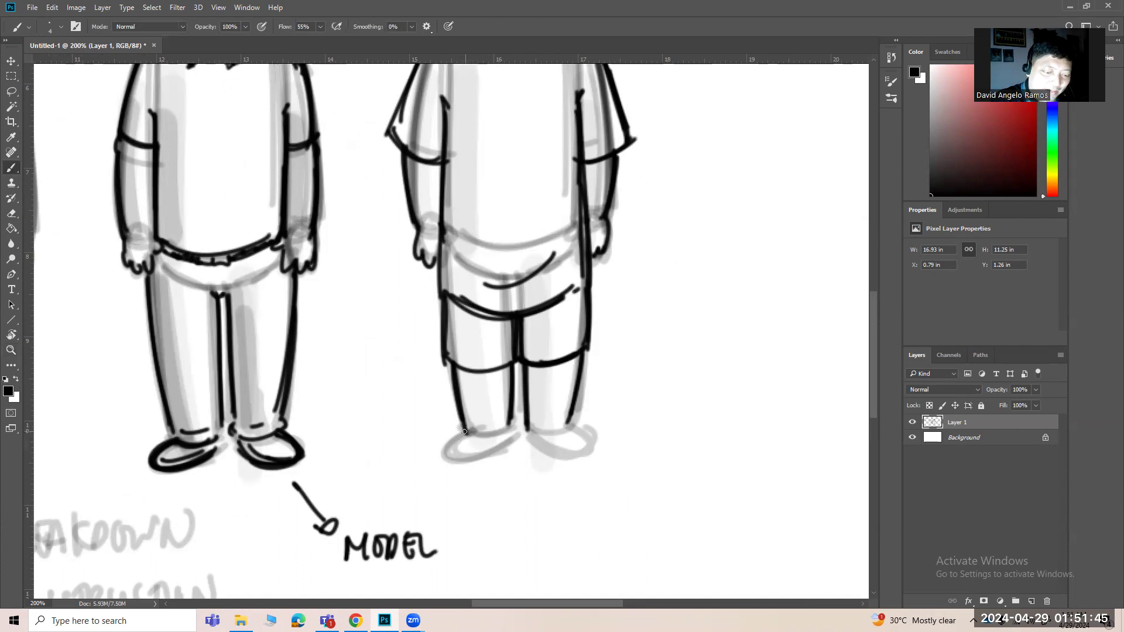
pyautogui.moveTo(465, 430); pyautogui.dragTo(449, 447)
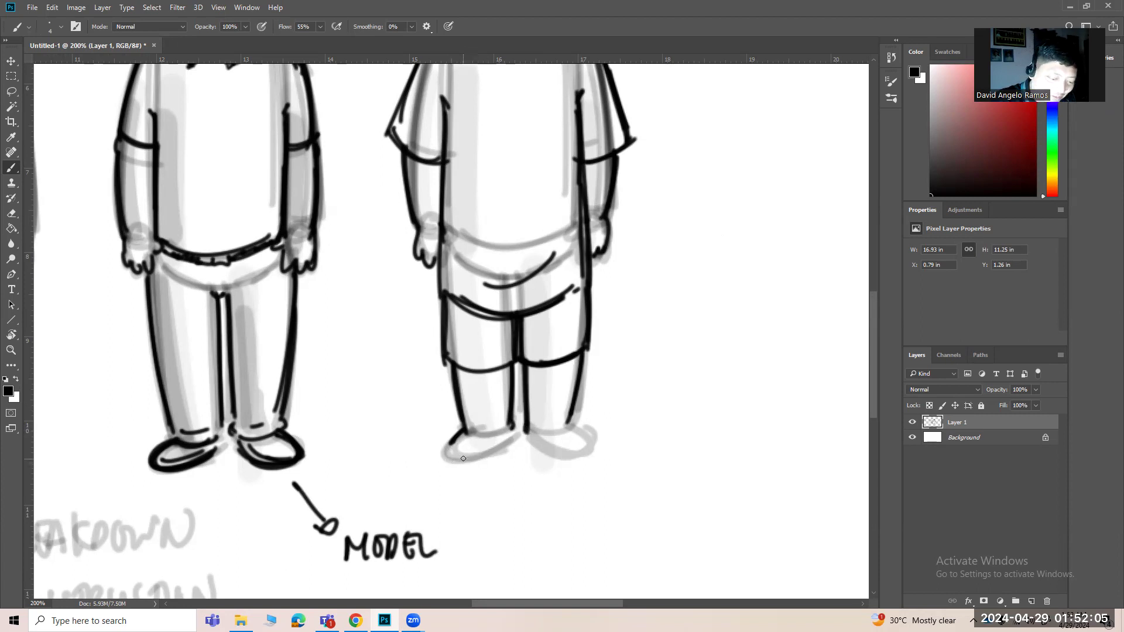
pyautogui.moveTo(466, 457)
pyautogui.mouseDown()
pyautogui.moveTo(505, 438)
pyautogui.moveTo(441, 461)
pyautogui.moveTo(445, 439)
pyautogui.mouseUp()
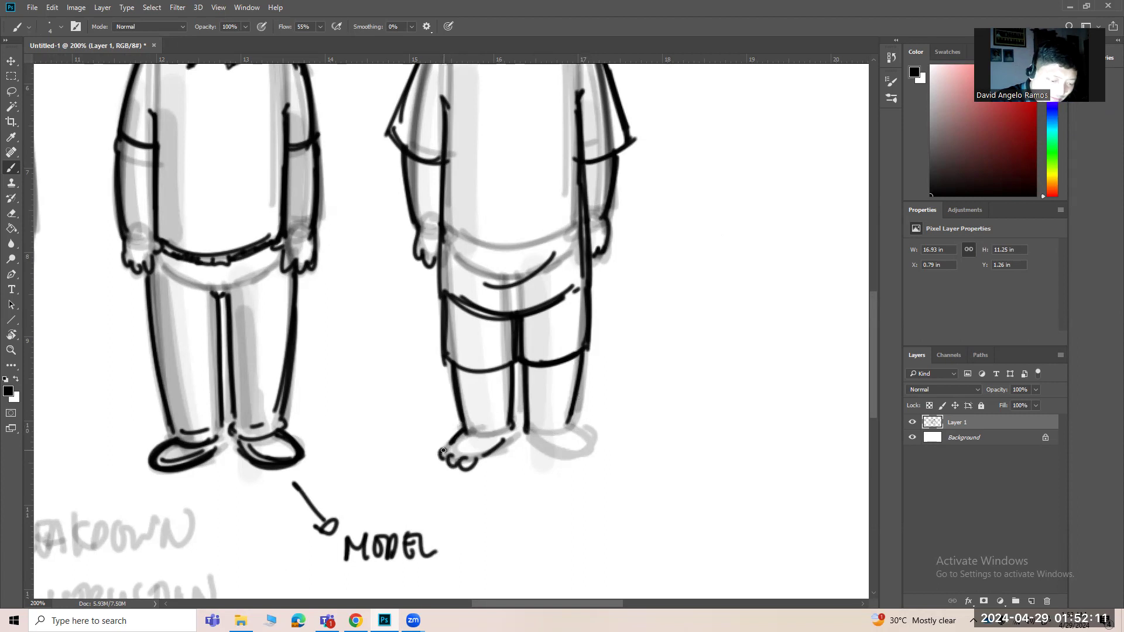
pyautogui.moveTo(441, 449); pyautogui.dragTo(453, 438)
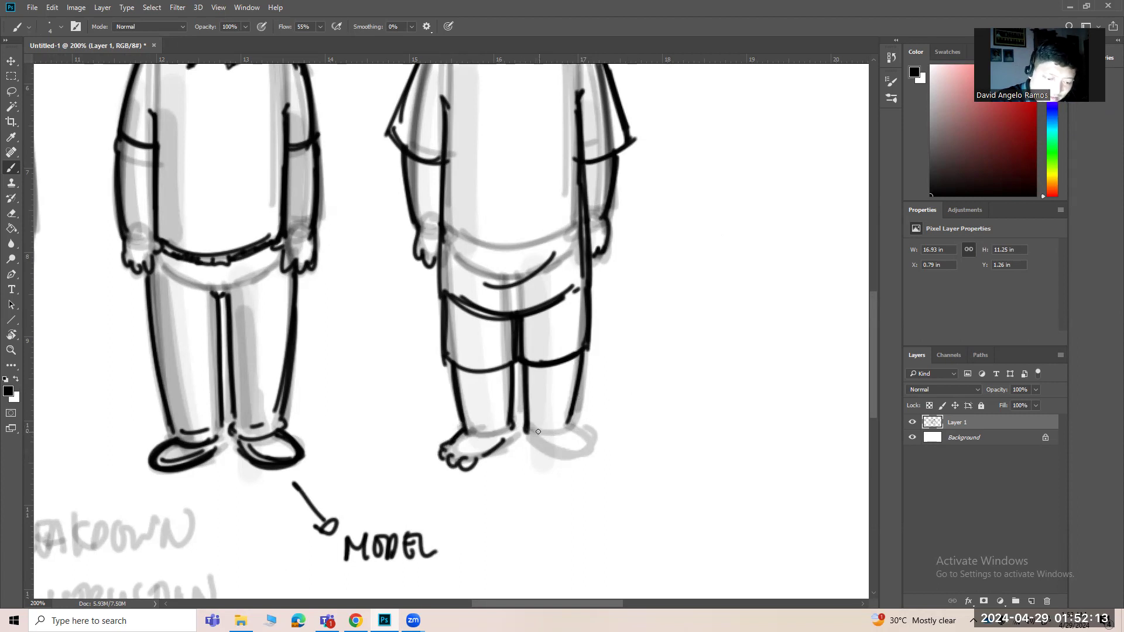
pyautogui.moveTo(531, 439)
pyautogui.mouseDown()
pyautogui.moveTo(571, 451)
pyautogui.moveTo(589, 437)
pyautogui.mouseUp()
# Step: Stroke over the inner and outer lines of both lower legs to thicken them between shorts and feet
pyautogui.moveTo(581, 363); pyautogui.dragTo(567, 416)
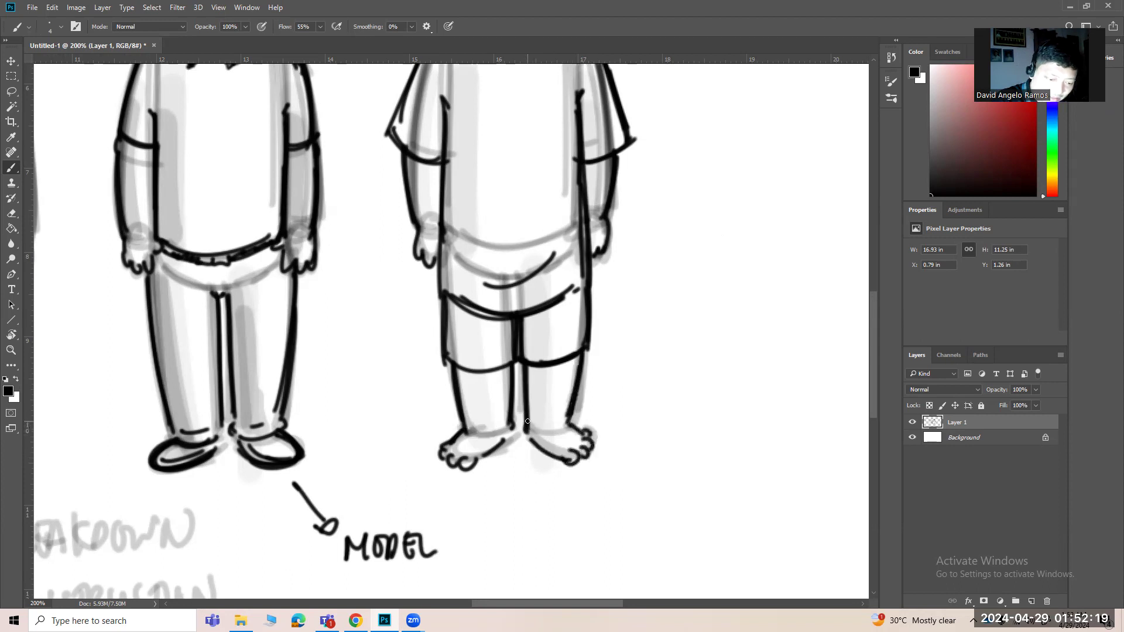
pyautogui.moveTo(511, 368); pyautogui.dragTo(508, 428)
pyautogui.moveTo(455, 365); pyautogui.dragTo(460, 382)
pyautogui.moveTo(581, 364); pyautogui.dragTo(568, 426)
pyautogui.moveTo(636, 333); pyautogui.dragTo(616, 468)
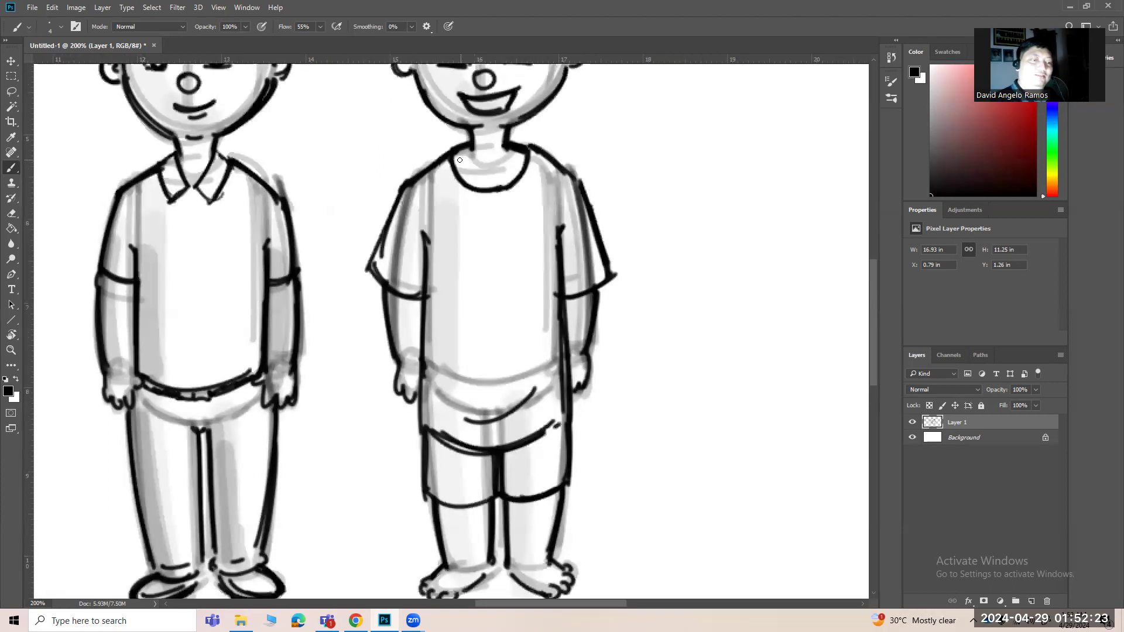
pyautogui.hotkey('ctrl', '-')
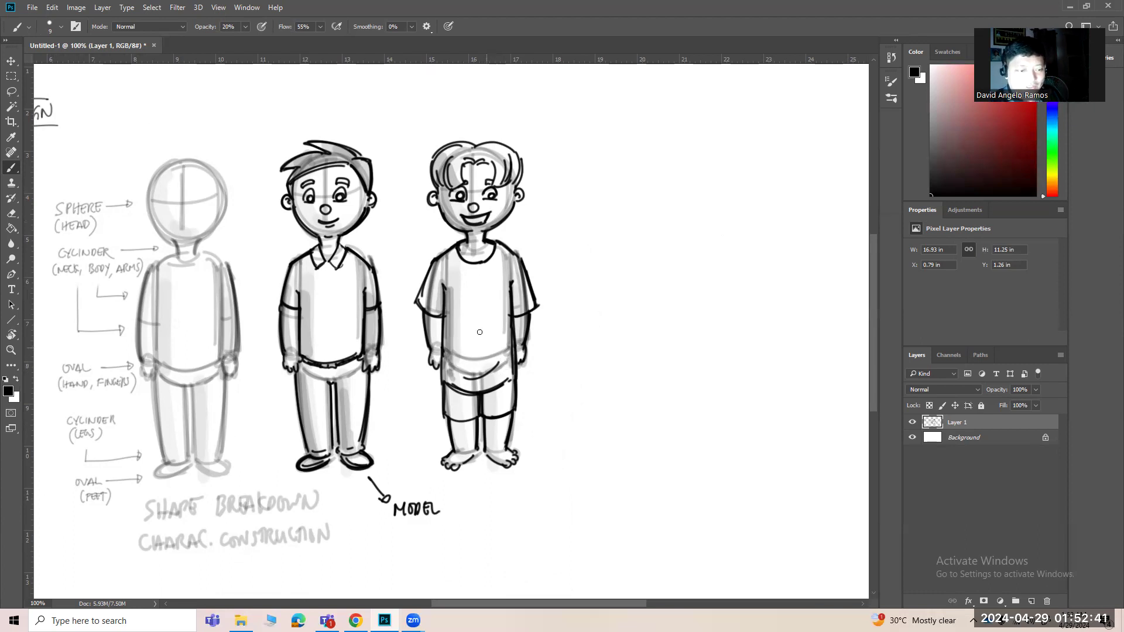
# Step: Shade the shorts, one side of the T-shirt, an arm, the hair and the legs with a size 20 brush at 20% opacity
pyautogui.press(']')
pyautogui.press(']')
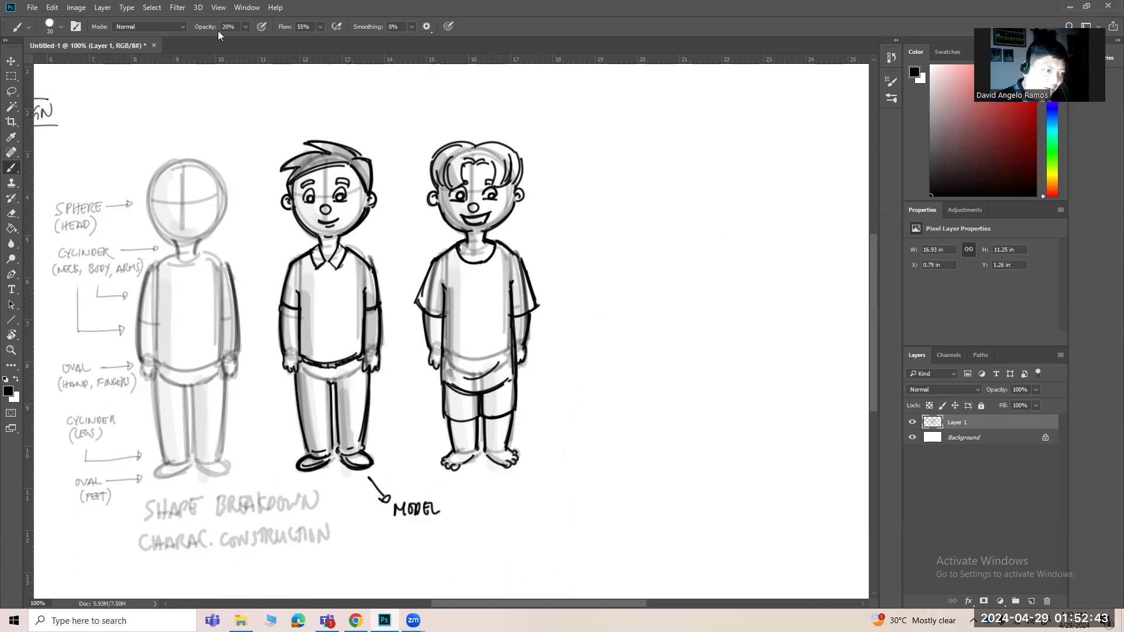
pyautogui.moveTo(447, 299)
pyautogui.mouseDown()
pyautogui.moveTo(457, 414)
pyautogui.moveTo(505, 415)
pyautogui.mouseUp()
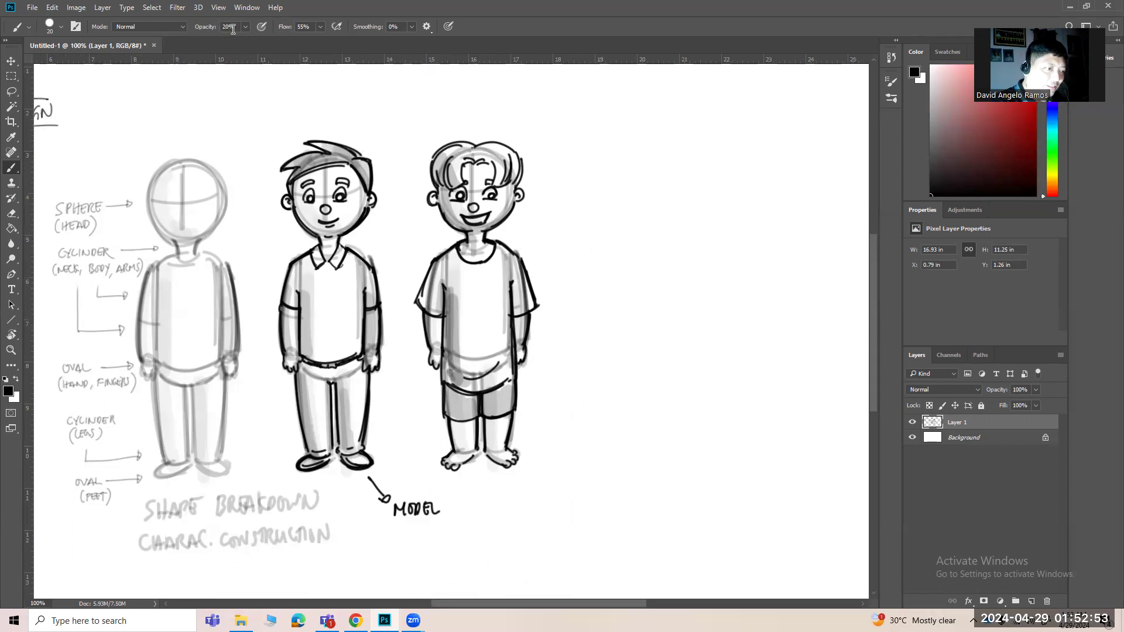
pyautogui.moveTo(446, 392)
pyautogui.mouseDown()
pyautogui.moveTo(451, 416)
pyautogui.moveTo(492, 410)
pyautogui.moveTo(456, 414)
pyautogui.moveTo(447, 360)
pyautogui.mouseUp()
pyautogui.moveTo(484, 393); pyautogui.dragTo(492, 413)
pyautogui.moveTo(516, 279); pyautogui.dragTo(518, 350)
pyautogui.moveTo(446, 153)
pyautogui.mouseDown()
pyautogui.moveTo(455, 170)
pyautogui.moveTo(493, 151)
pyautogui.moveTo(503, 170)
pyautogui.moveTo(495, 152)
pyautogui.moveTo(445, 164)
pyautogui.mouseUp()
pyautogui.moveTo(456, 423); pyautogui.dragTo(449, 461)
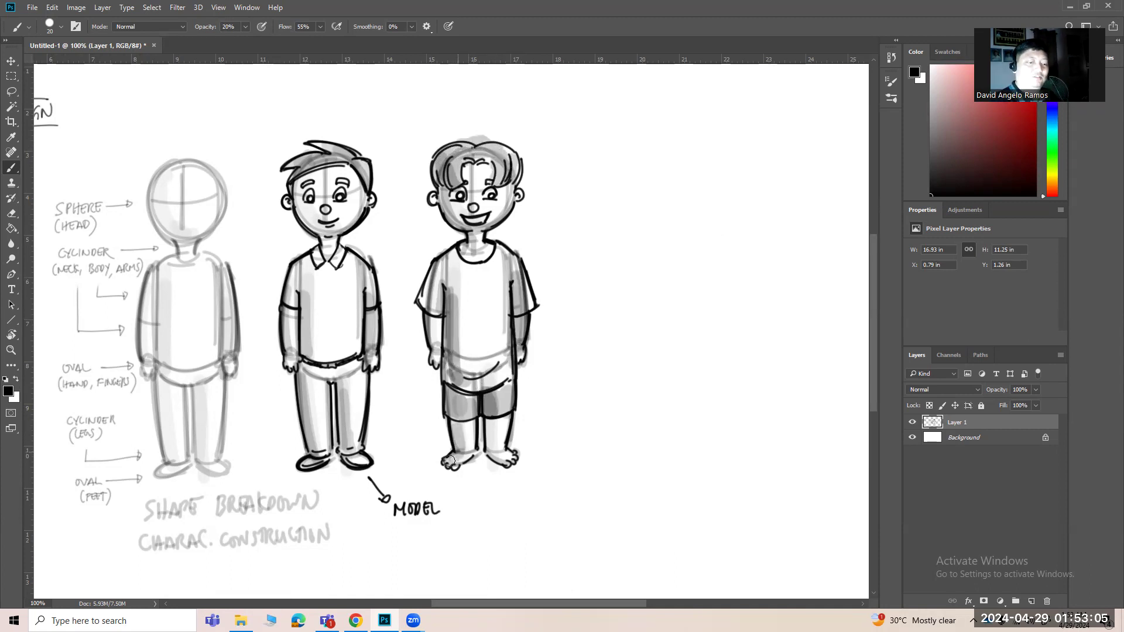
pyautogui.hotkey('ctrl', '-')
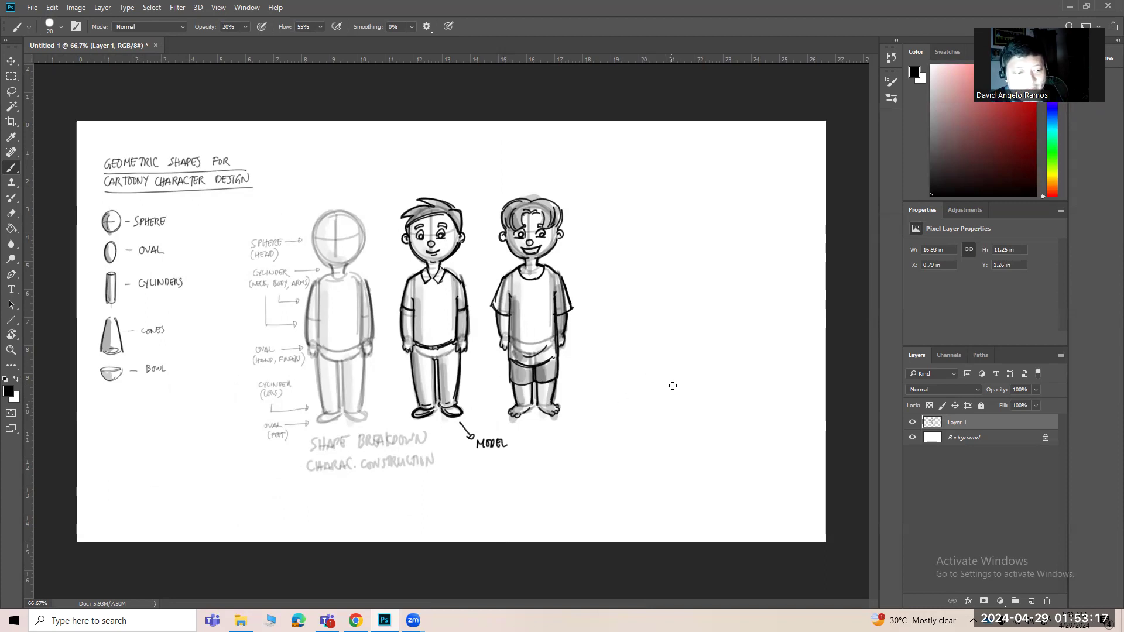
# Step: Add a new layer above the finished character drawings
pyautogui.press('z')
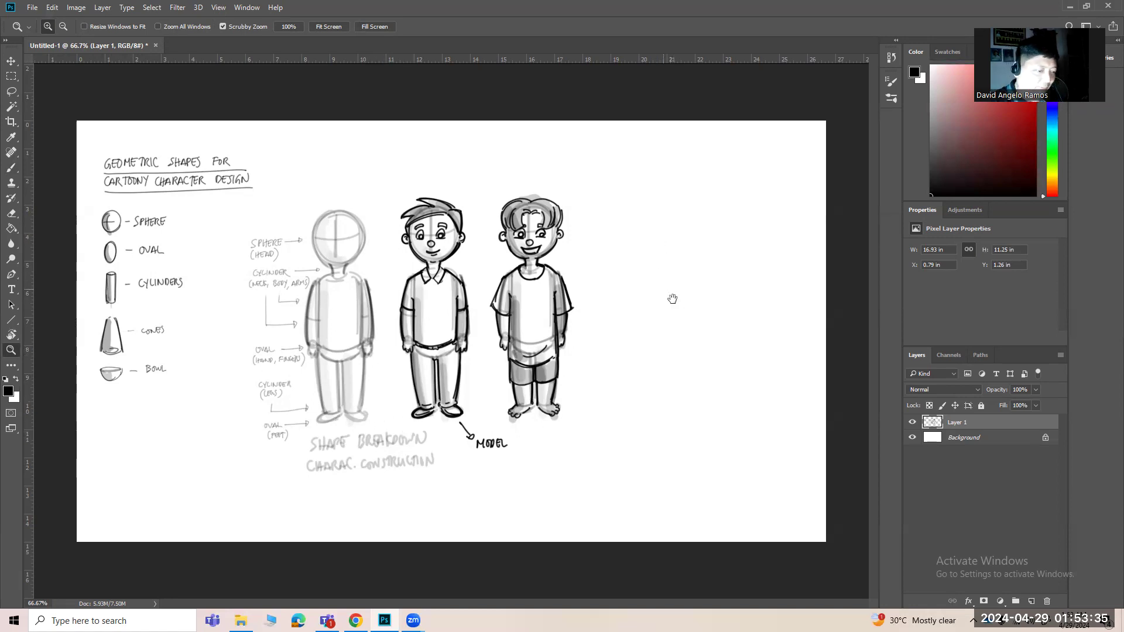
pyautogui.click(658, 273)
pyautogui.moveTo(667, 284); pyautogui.dragTo(645, 276)
pyautogui.press('b')
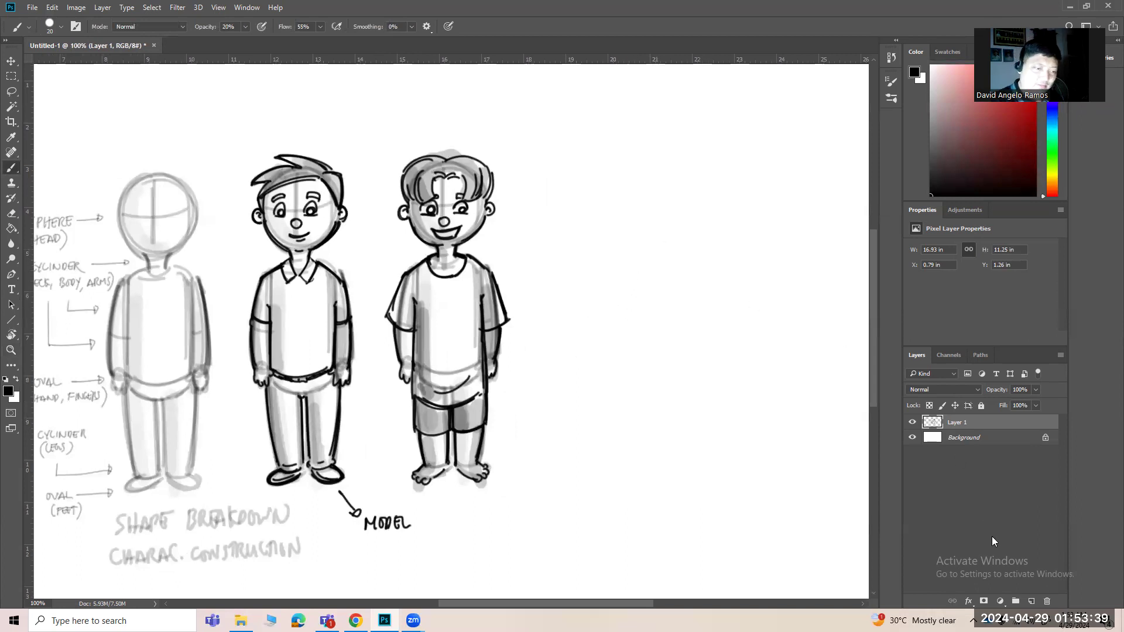
pyautogui.click(1032, 602)
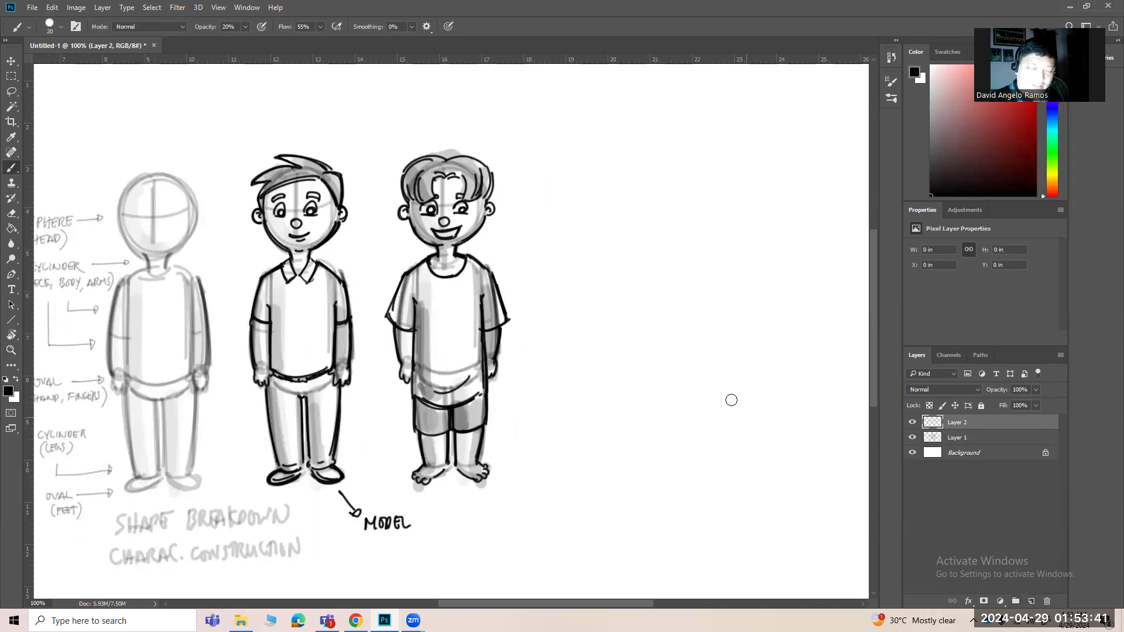
# Step: Sketch a head circle about 1.9 in wide beside the barefoot boy with a small brush at 30% opacity, redoing the first attempt
pyautogui.press('[')
pyautogui.press('[')
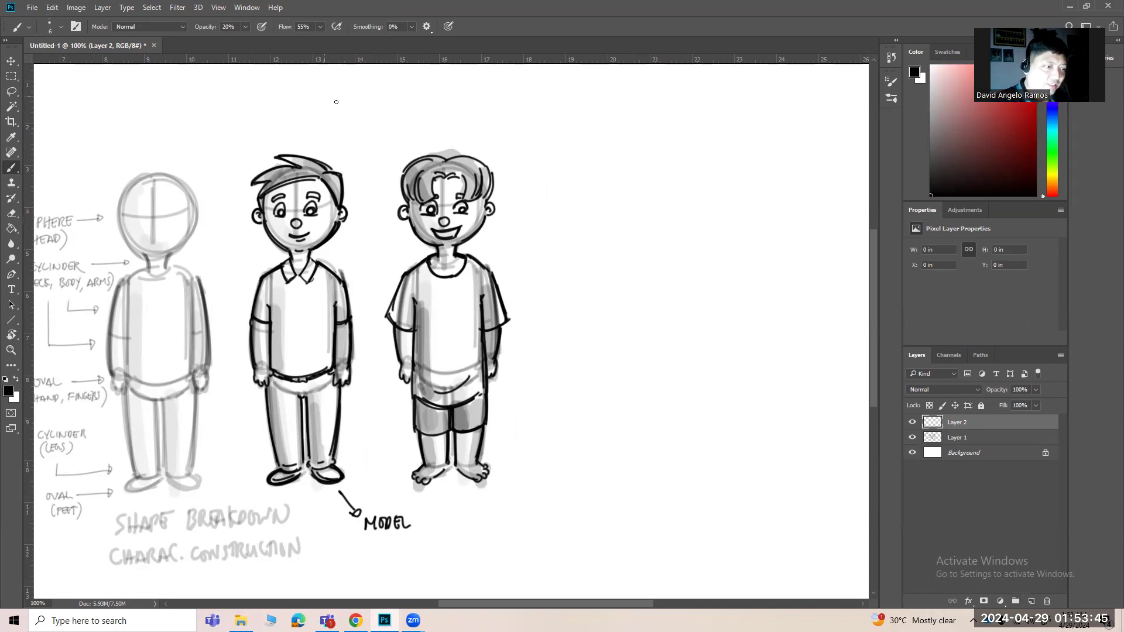
pyautogui.scroll(1, 618, 194)
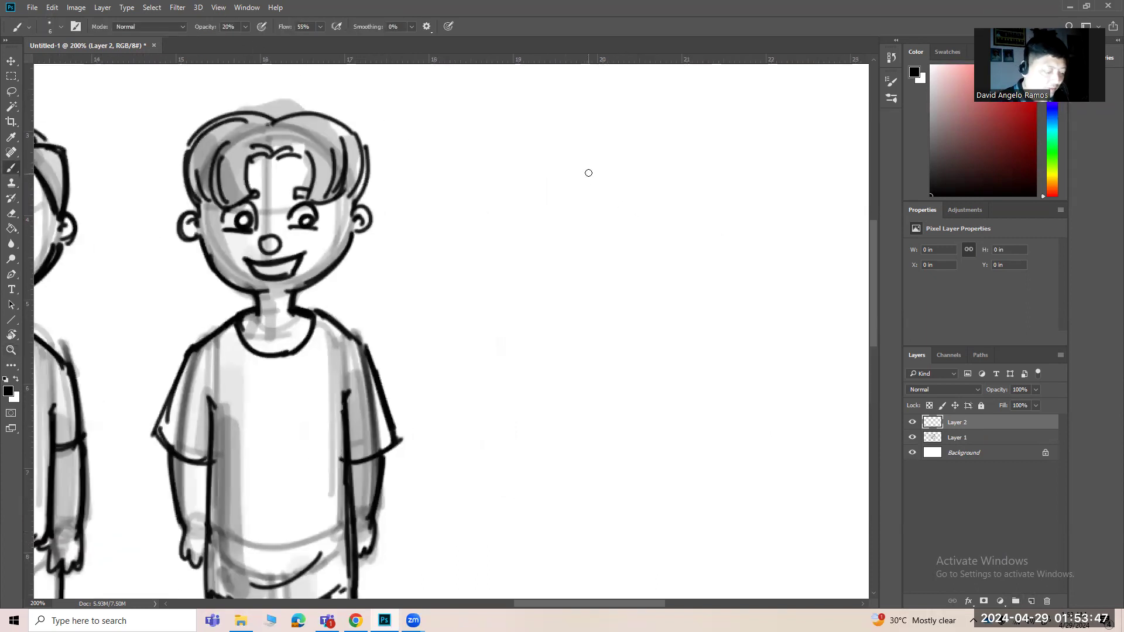
pyautogui.press('[')
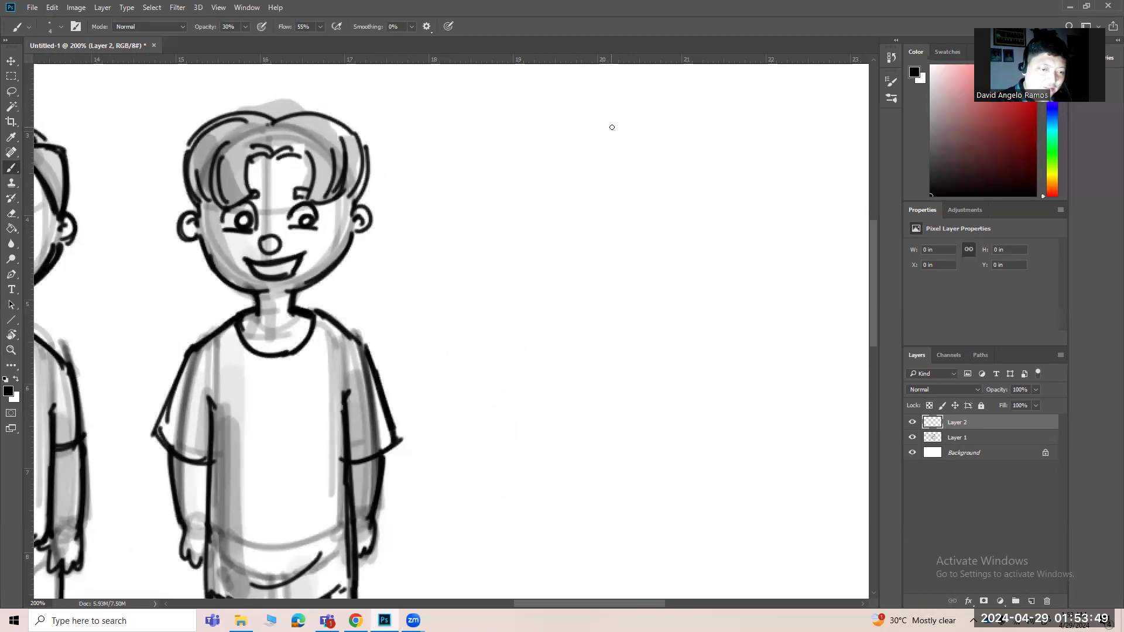
pyautogui.moveTo(615, 117)
pyautogui.mouseDown()
pyautogui.moveTo(717, 199)
pyautogui.moveTo(702, 234)
pyautogui.moveTo(650, 109)
pyautogui.mouseUp()
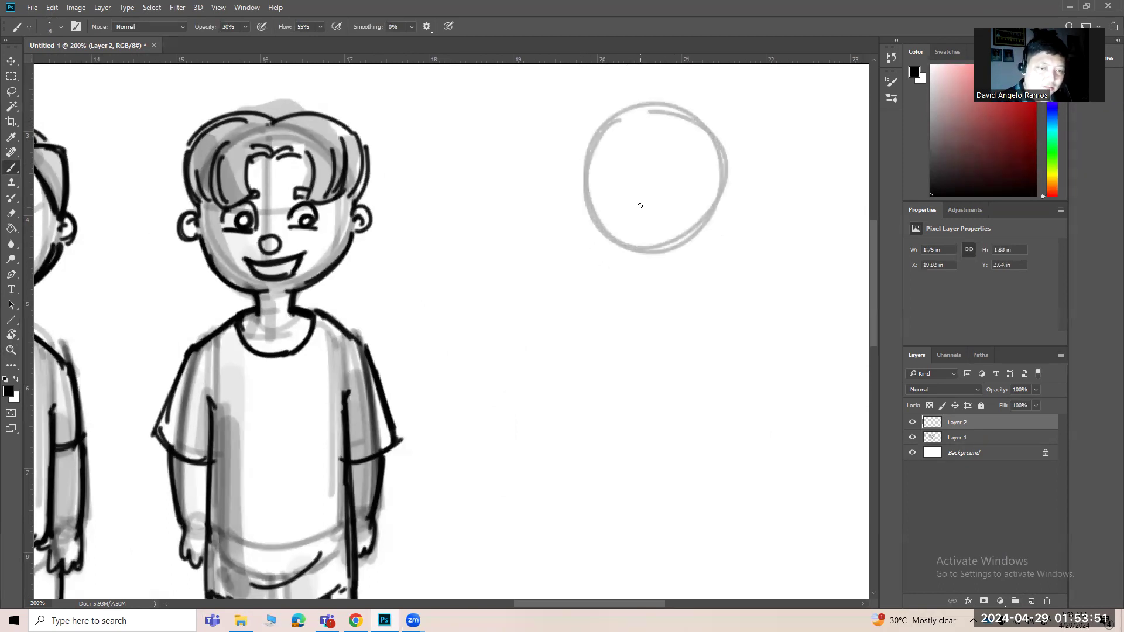
pyautogui.hotkey('ctrl', 'z')
pyautogui.moveTo(594, 131)
pyautogui.mouseDown()
pyautogui.moveTo(640, 107)
pyautogui.moveTo(645, 263)
pyautogui.moveTo(570, 143)
pyautogui.mouseUp()
pyautogui.scroll(-5, 621, 310)
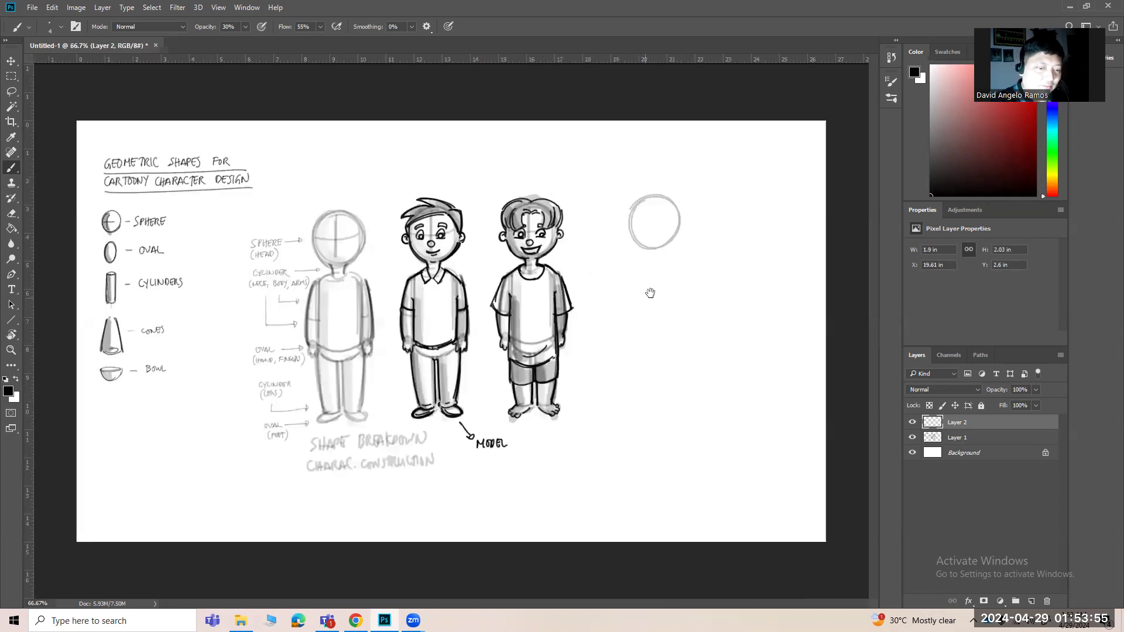
# Step: Sketch a cone-like torso under the new head, about 2.6 in wide at its curved base, with short shoulder lines at the top
pyautogui.press('z')
pyautogui.click(657, 270)
pyautogui.moveTo(649, 283); pyautogui.dragTo(802, 271)
pyautogui.moveTo(702, 303)
pyautogui.mouseDown()
pyautogui.moveTo(850, 292)
pyautogui.moveTo(637, 311)
pyautogui.mouseUp()
pyautogui.moveTo(650, 313); pyautogui.dragTo(765, 309)
pyautogui.moveTo(751, 309); pyautogui.dragTo(548, 312)
pyautogui.press('b')
pyautogui.moveTo(675, 220); pyautogui.dragTo(652, 330)
pyautogui.moveTo(731, 221); pyautogui.dragTo(757, 329)
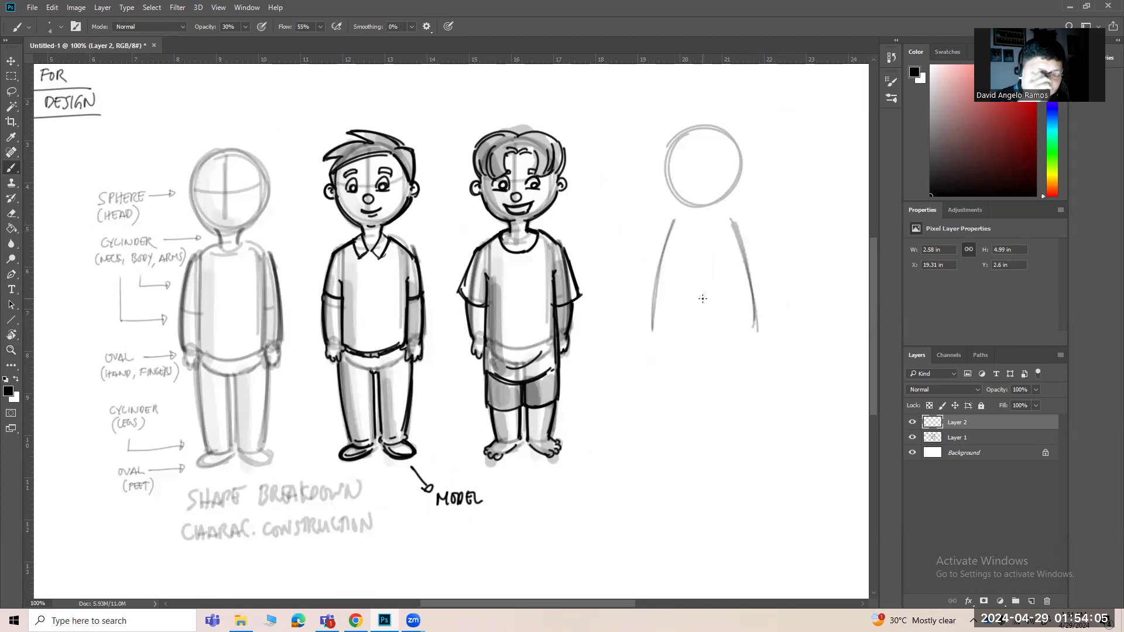
pyautogui.moveTo(651, 334)
pyautogui.mouseDown()
pyautogui.moveTo(745, 343)
pyautogui.moveTo(758, 334)
pyautogui.mouseUp()
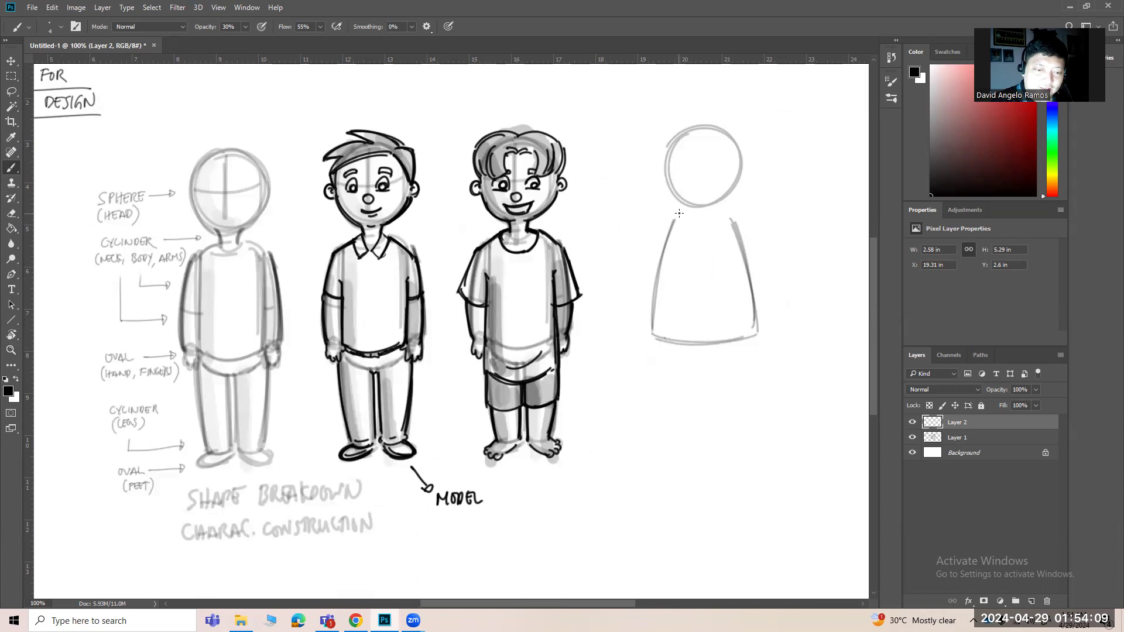
pyautogui.moveTo(722, 206); pyautogui.dragTo(732, 221)
# Step: Sketch a dashed bowl-shaped curve beneath the torso's base for the hips, undoing the first stroke
pyautogui.moveTo(664, 332)
pyautogui.mouseDown()
pyautogui.moveTo(704, 341)
pyautogui.moveTo(670, 330)
pyautogui.moveTo(759, 313)
pyautogui.moveTo(706, 316)
pyautogui.mouseUp()
pyautogui.moveTo(601, 348); pyautogui.dragTo(692, 355)
pyautogui.hotkey('ctrl', 'z')
pyautogui.moveTo(601, 347); pyautogui.dragTo(616, 359)
pyautogui.moveTo(646, 365); pyautogui.dragTo(675, 359)
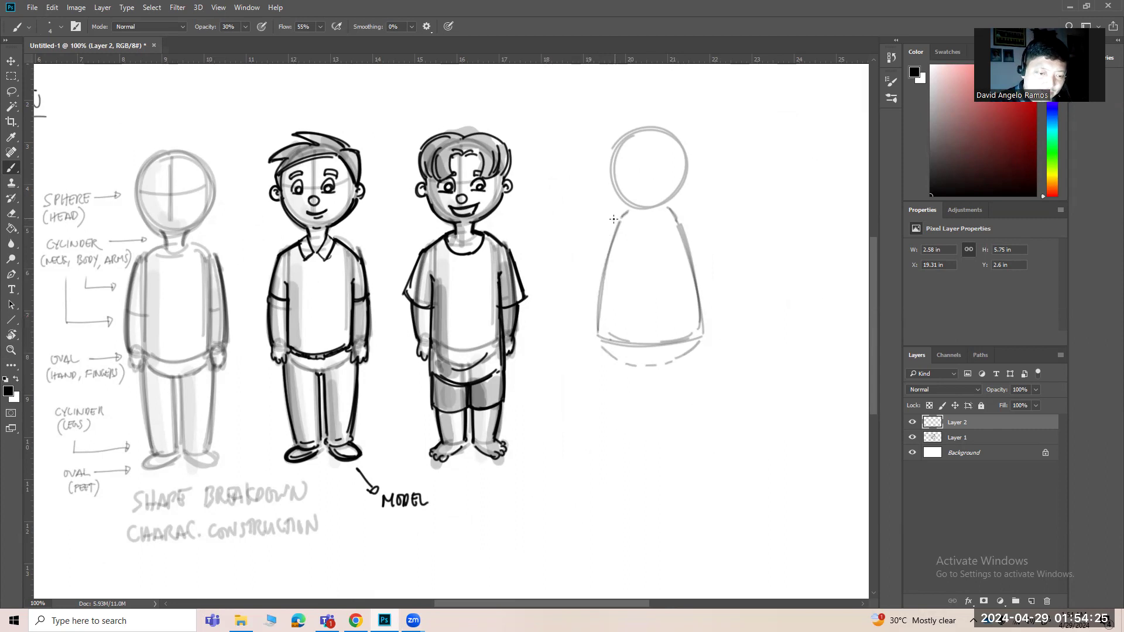
# Step: Sketch both arms sloping outward from the shoulders, close them at the wrists, and add an oval hand at each end
pyautogui.moveTo(618, 214)
pyautogui.mouseDown()
pyautogui.moveTo(585, 279)
pyautogui.moveTo(577, 344)
pyautogui.mouseUp()
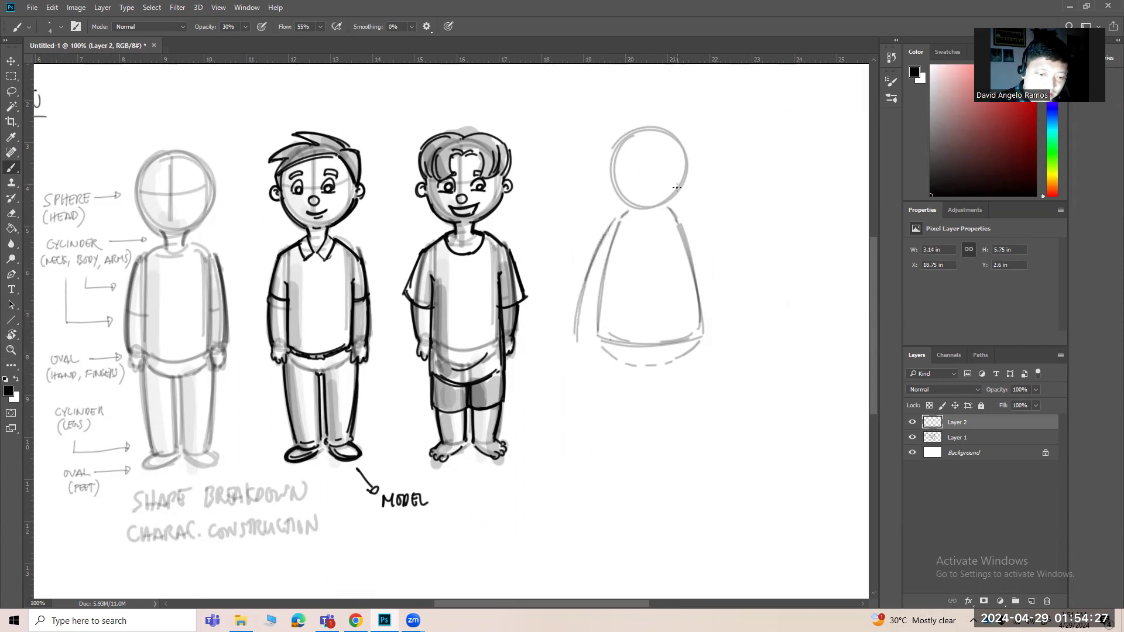
pyautogui.moveTo(690, 221); pyautogui.dragTo(725, 335)
pyautogui.moveTo(576, 334); pyautogui.dragTo(607, 340)
pyautogui.moveTo(701, 338); pyautogui.dragTo(726, 332)
pyautogui.moveTo(687, 215); pyautogui.dragTo(724, 336)
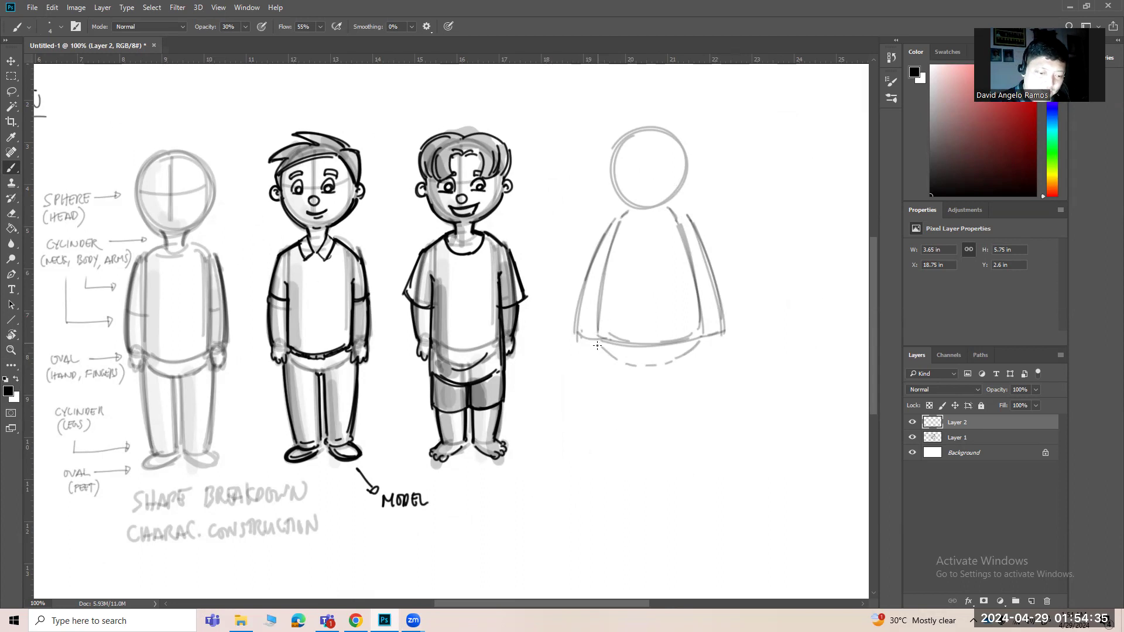
pyautogui.moveTo(597, 348)
pyautogui.mouseDown()
pyautogui.moveTo(580, 323)
pyautogui.moveTo(600, 346)
pyautogui.mouseUp()
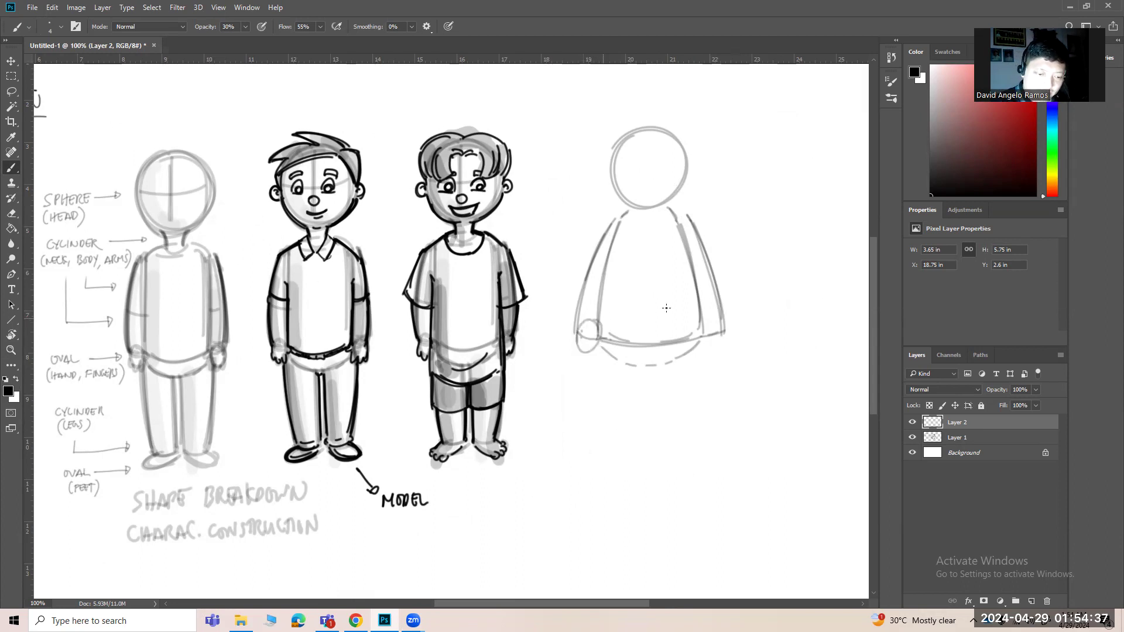
pyautogui.moveTo(706, 322)
pyautogui.mouseDown()
pyautogui.moveTo(717, 350)
pyautogui.moveTo(705, 319)
pyautogui.mouseUp()
# Step: Sketch two thick legs below the hips, with tapering outer sides, a double centre divide and curved lower ends
pyautogui.moveTo(597, 350); pyautogui.dragTo(612, 438)
pyautogui.moveTo(704, 346); pyautogui.dragTo(694, 430)
pyautogui.moveTo(702, 391); pyautogui.dragTo(689, 438)
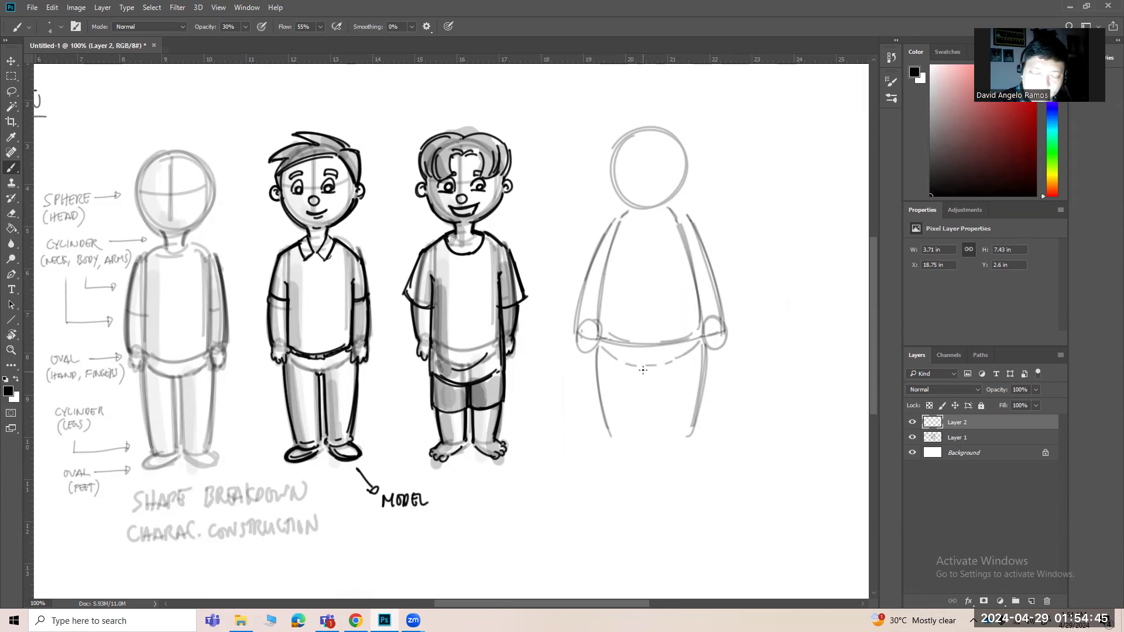
pyautogui.moveTo(648, 368)
pyautogui.mouseDown()
pyautogui.moveTo(653, 426)
pyautogui.moveTo(614, 435)
pyautogui.moveTo(695, 431)
pyautogui.mouseUp()
pyautogui.moveTo(706, 354)
pyautogui.mouseDown()
pyautogui.moveTo(692, 429)
pyautogui.moveTo(705, 417)
pyautogui.mouseUp()
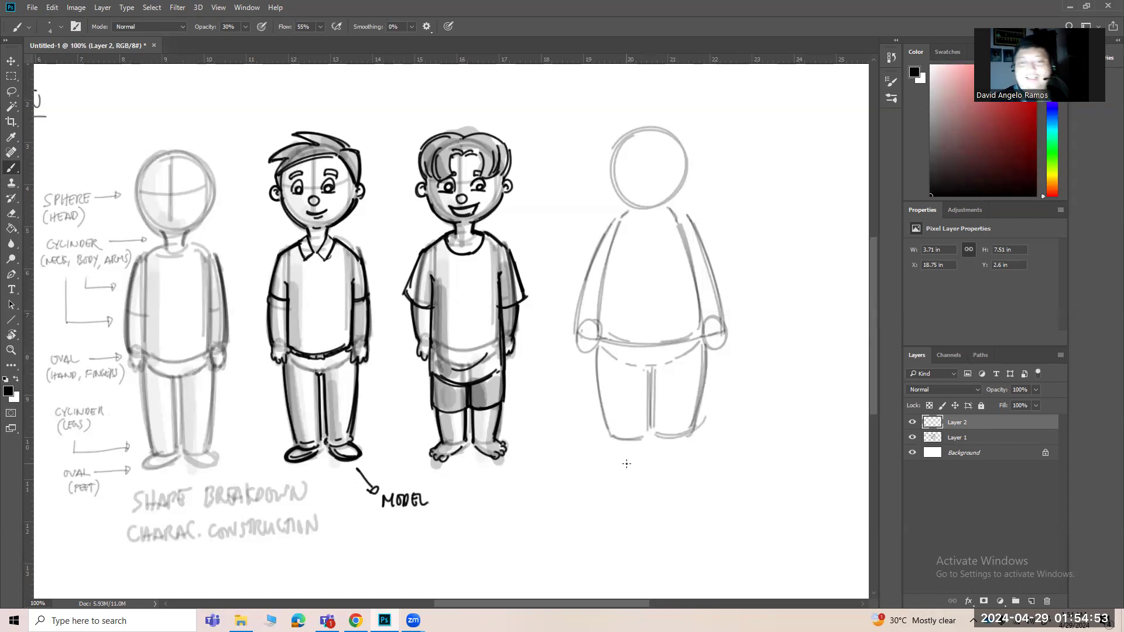
# Step: Stroke around the head circle again and add a vertical centre line and a horizontal eye line inside it
pyautogui.keyDown('ctrl'); pyautogui.click(643, 277); pyautogui.keyUp('ctrl')
pyautogui.moveTo(653, 106); pyautogui.dragTo(635, 271)
pyautogui.moveTo(631, 157); pyautogui.dragTo(630, 286)
pyautogui.moveTo(602, 216); pyautogui.dragTo(577, 216)
pyautogui.moveTo(648, 213)
pyautogui.mouseDown()
pyautogui.moveTo(575, 221)
pyautogui.moveTo(689, 215)
pyautogui.mouseUp()
pyautogui.moveTo(578, 220); pyautogui.dragTo(689, 216)
pyautogui.moveTo(645, 353); pyautogui.dragTo(655, 322)
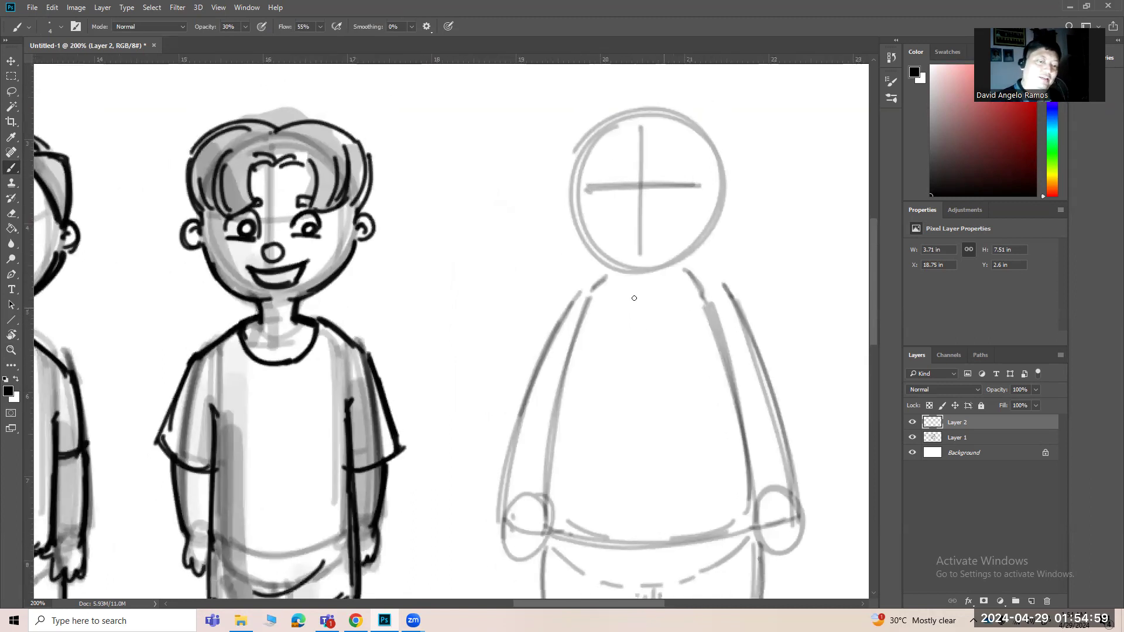
# Step: Stroke over the shoulder and both arm outlines, and sketch a thumb and fingers on the hand farthest from the other characters
pyautogui.moveTo(595, 277); pyautogui.dragTo(590, 284)
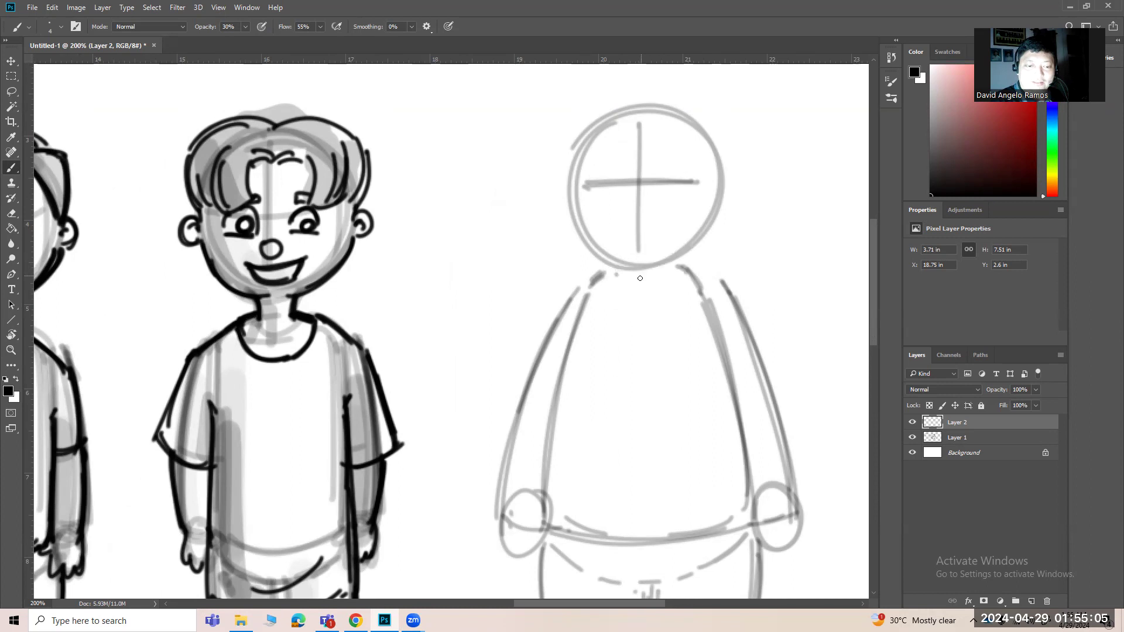
pyautogui.moveTo(589, 279); pyautogui.dragTo(507, 456)
pyautogui.moveTo(714, 284)
pyautogui.mouseDown()
pyautogui.moveTo(758, 376)
pyautogui.moveTo(789, 518)
pyautogui.mouseUp()
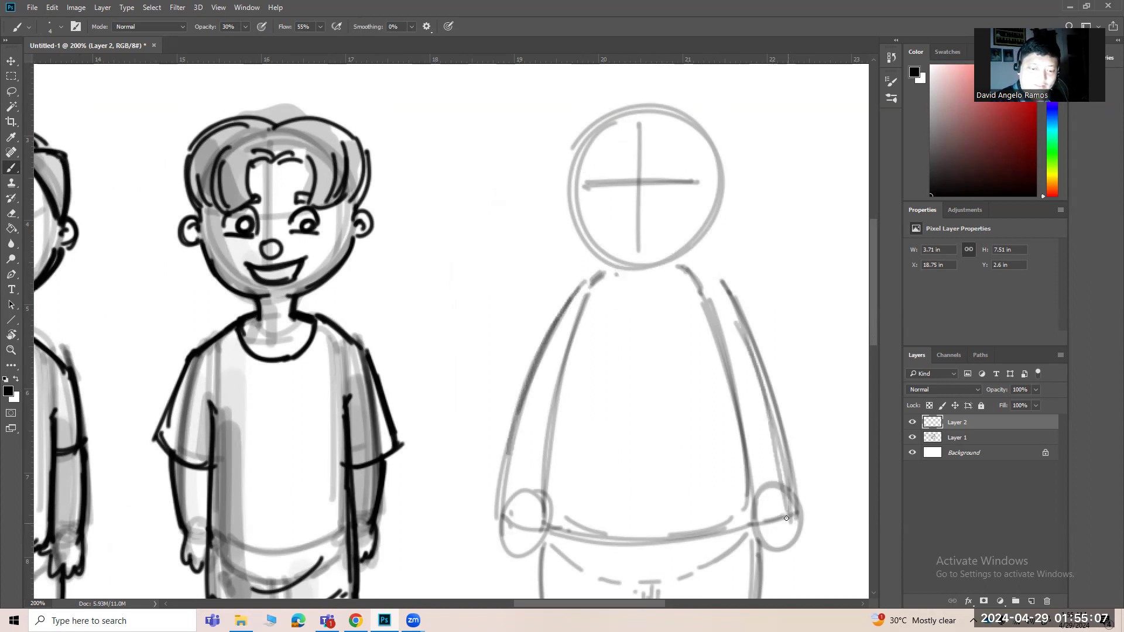
pyautogui.scroll(-3, 787, 384)
pyautogui.moveTo(746, 335)
pyautogui.mouseDown()
pyautogui.moveTo(756, 377)
pyautogui.moveTo(775, 392)
pyautogui.moveTo(796, 351)
pyautogui.mouseUp()
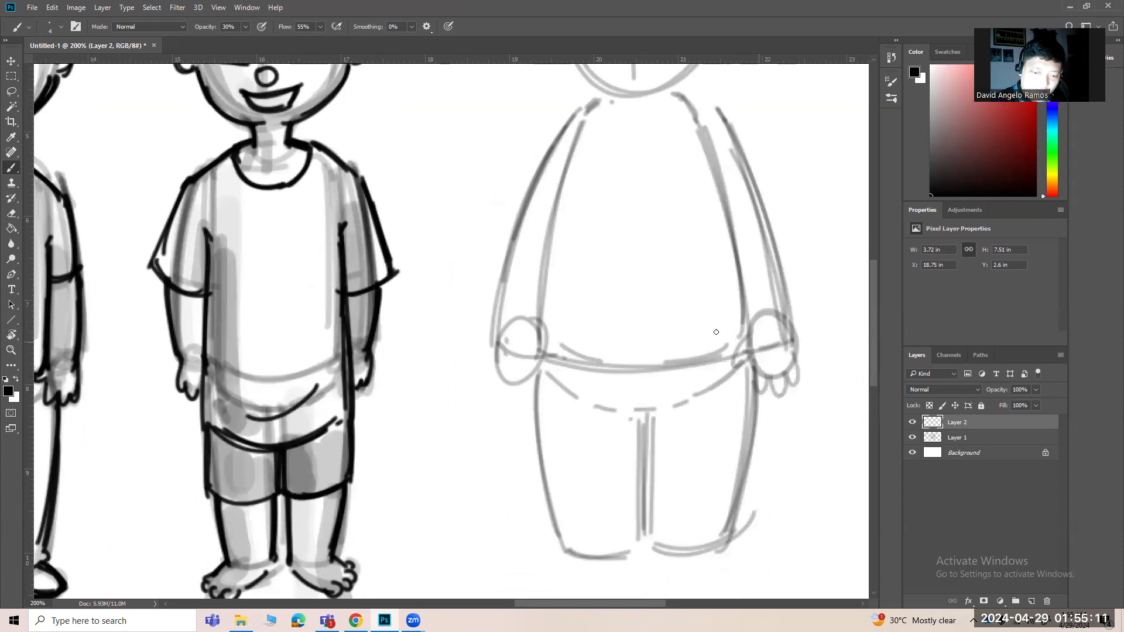
# Step: Sketch fingers on the heavy figure's remaining hand and add a flattened oval foot below each leg
pyautogui.moveTo(545, 333)
pyautogui.mouseDown()
pyautogui.moveTo(545, 366)
pyautogui.moveTo(527, 392)
pyautogui.moveTo(509, 389)
pyautogui.moveTo(494, 360)
pyautogui.moveTo(491, 381)
pyautogui.mouseUp()
pyautogui.hotkey('ctrl', '-')
pyautogui.hotkey('ctrl', '-')
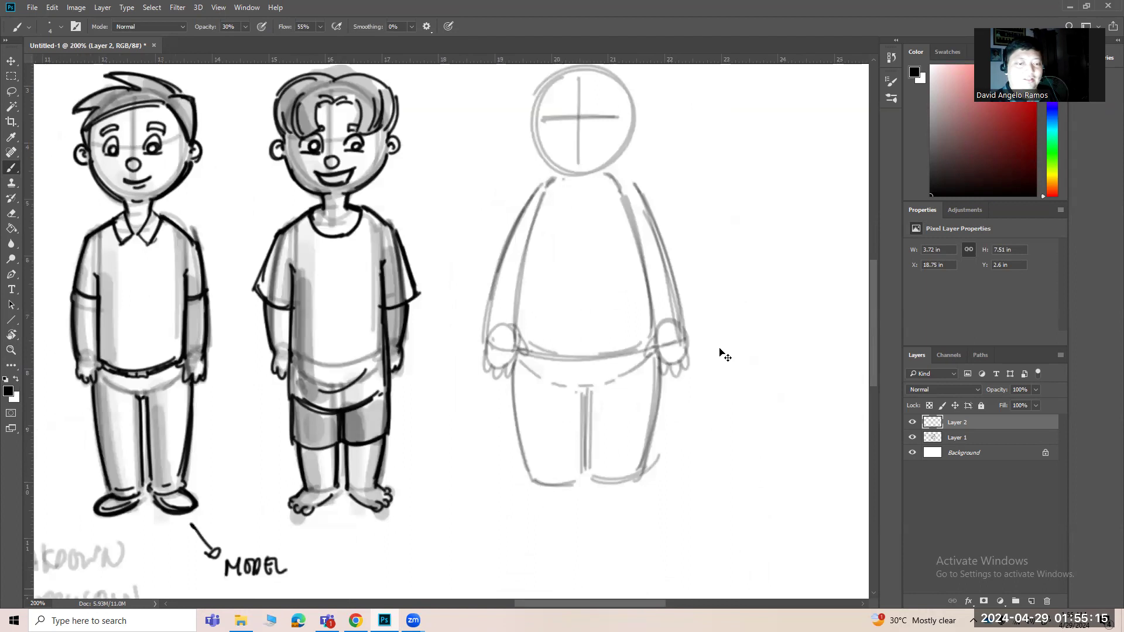
pyautogui.hotkey('ctrl', 'space')
pyautogui.keyDown('ctrl'); pyautogui.click(638, 396); pyautogui.keyUp('ctrl')
pyautogui.moveTo(657, 412)
pyautogui.mouseDown()
pyautogui.moveTo(642, 438)
pyautogui.moveTo(617, 434)
pyautogui.moveTo(611, 450)
pyautogui.moveTo(669, 434)
pyautogui.moveTo(657, 438)
pyautogui.moveTo(686, 439)
pyautogui.mouseUp()
pyautogui.moveTo(610, 436); pyautogui.dragTo(643, 438)
pyautogui.moveTo(653, 370); pyautogui.dragTo(648, 409)
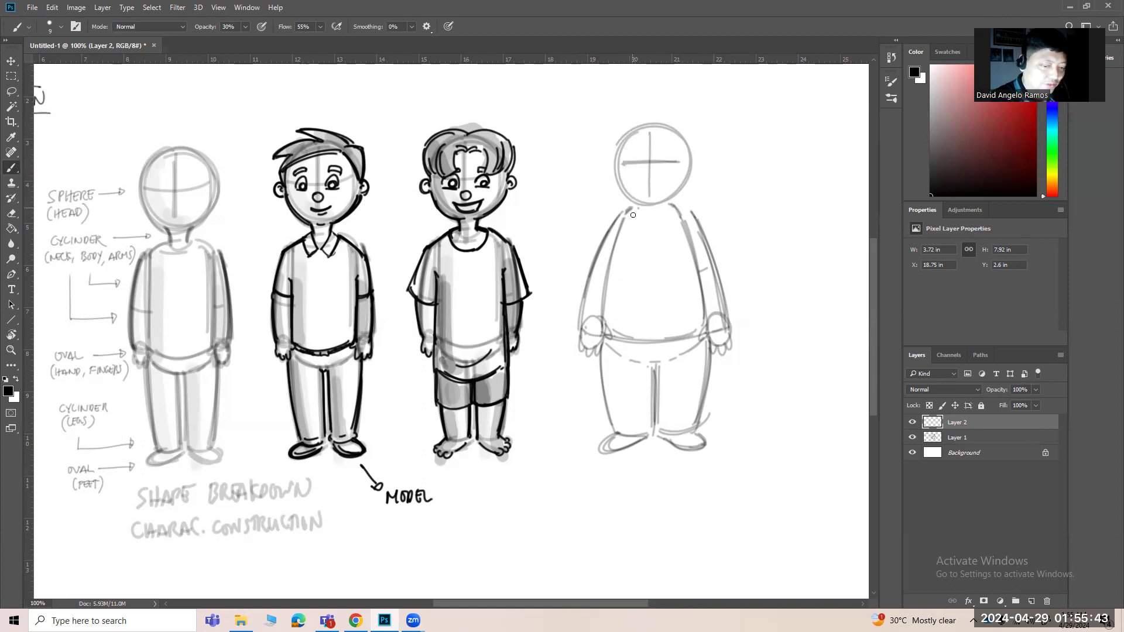
# Step: Darken the two slanting crotch lines running from the heavy figure's hips down to the centre divide of the legs
pyautogui.press(']')
pyautogui.press(']')
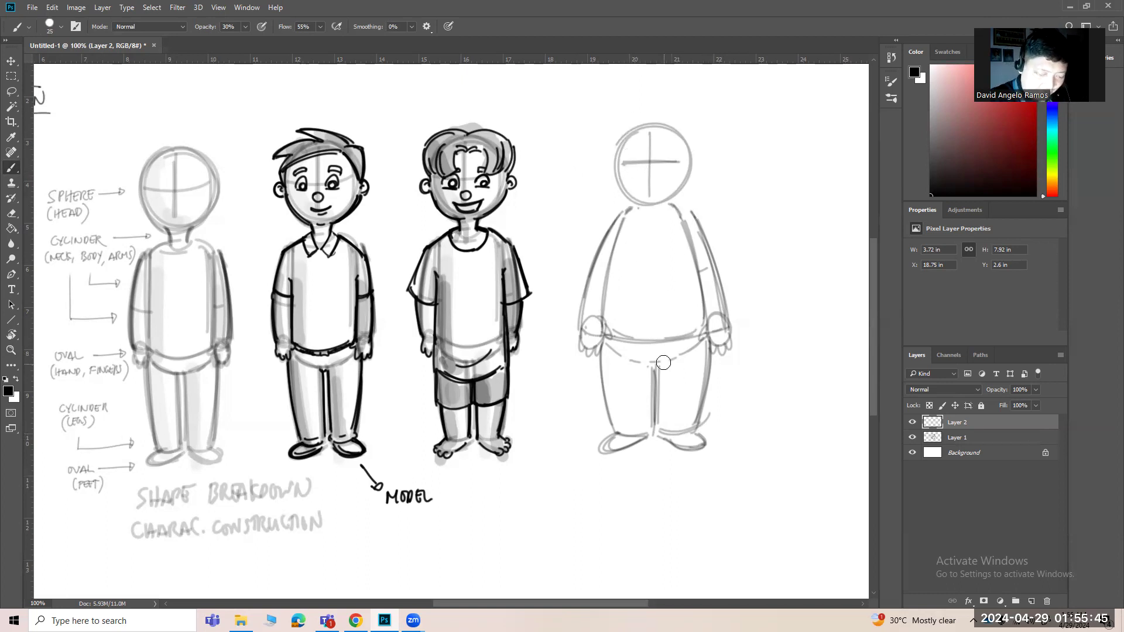
pyautogui.press('[')
pyautogui.press('[')
pyautogui.press('[')
pyautogui.press('[')
pyautogui.press('[')
pyautogui.press('[')
pyautogui.press('[')
pyautogui.press('[')
pyautogui.press('[')
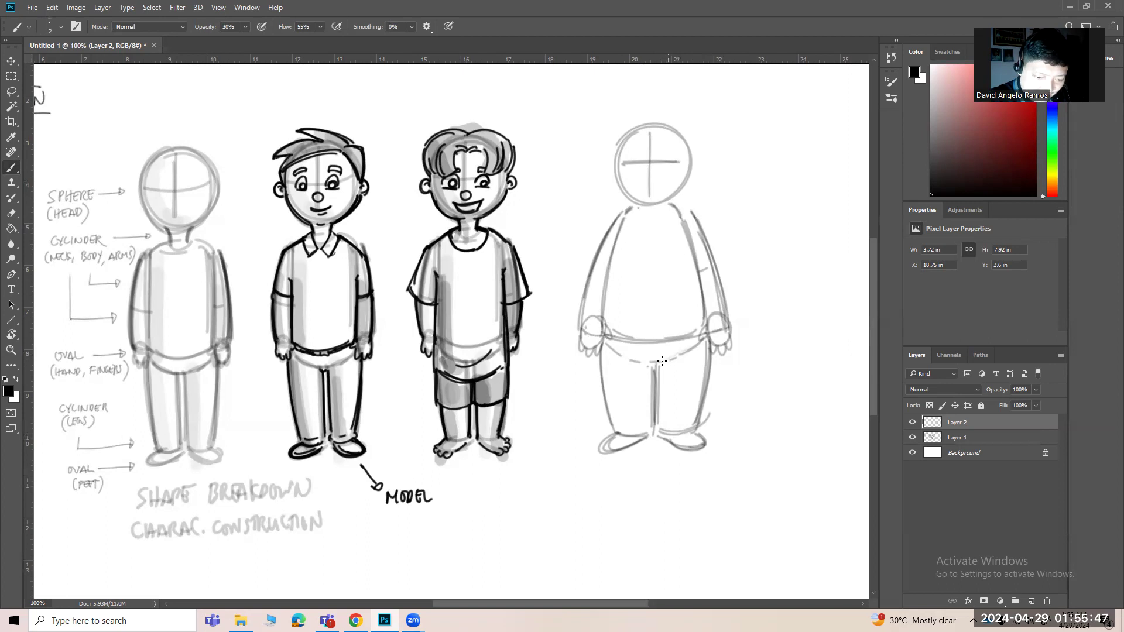
pyautogui.press(']')
pyautogui.press(']')
pyautogui.moveTo(662, 362); pyautogui.dragTo(702, 343)
pyautogui.moveTo(607, 347)
pyautogui.mouseDown()
pyautogui.moveTo(661, 365)
pyautogui.moveTo(704, 342)
pyautogui.mouseUp()
pyautogui.hotkey('ctrl', 'alt', 'z')
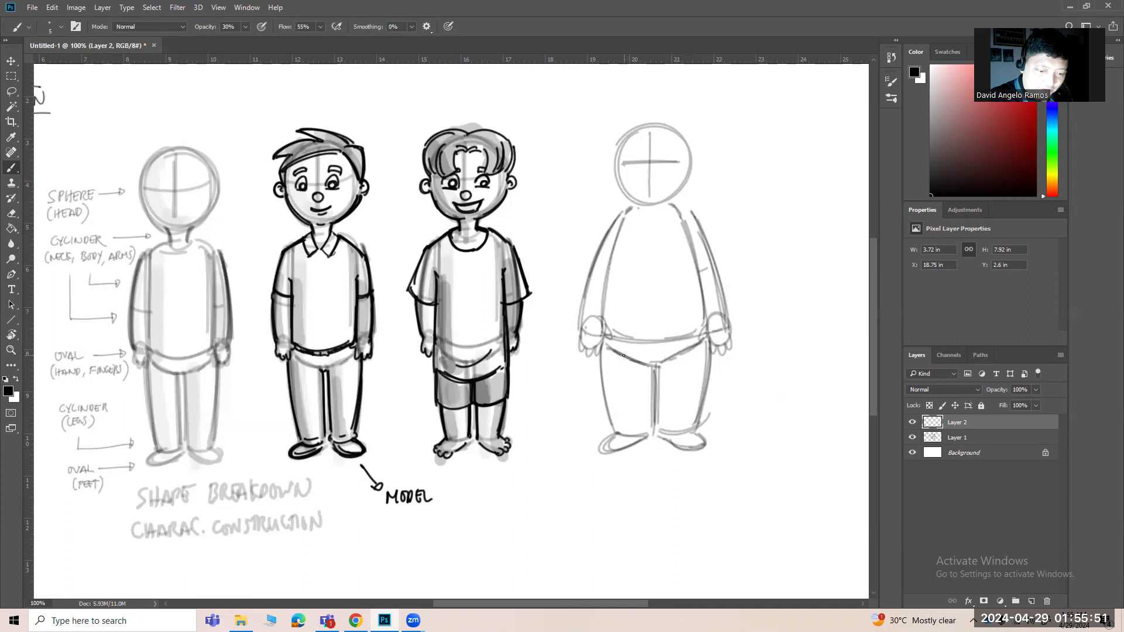
pyautogui.moveTo(608, 345)
pyautogui.mouseDown()
pyautogui.moveTo(648, 364)
pyautogui.moveTo(695, 348)
pyautogui.moveTo(666, 362)
pyautogui.mouseUp()
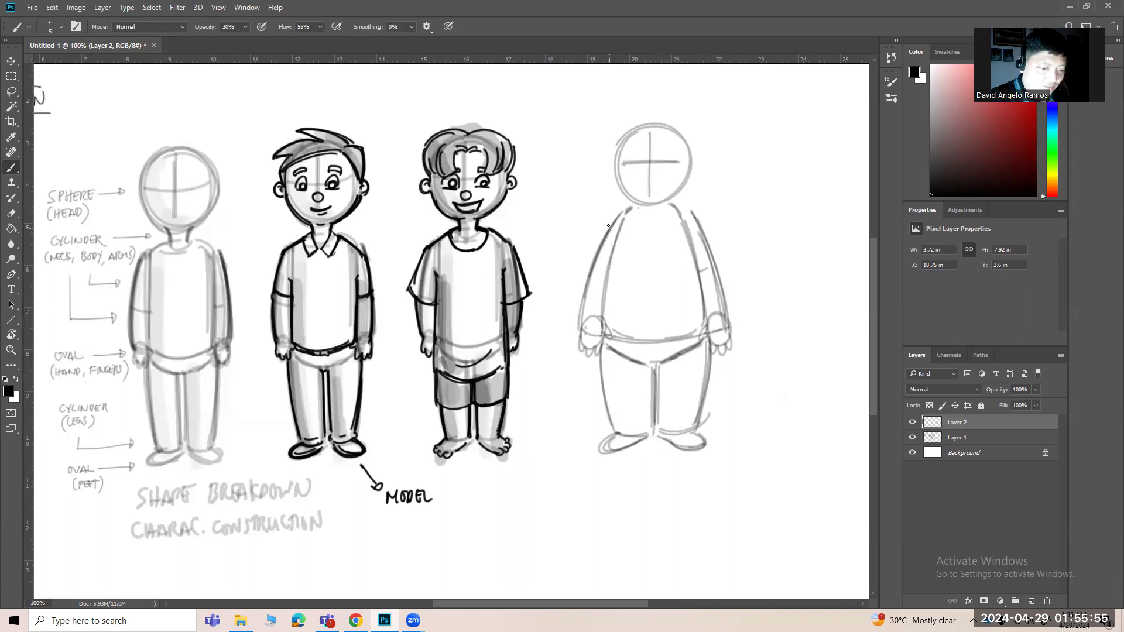
# Step: Shade one side of the heavy figure's torso, head and legs, plus both arms, with a 25 px brush at 10% opacity
pyautogui.press(']')
pyautogui.press(']')
pyautogui.press(']')
pyautogui.press(']')
pyautogui.press(']')
pyautogui.press(']')
pyautogui.moveTo(628, 218)
pyautogui.mouseDown()
pyautogui.moveTo(611, 334)
pyautogui.moveTo(622, 265)
pyautogui.moveTo(624, 366)
pyautogui.moveTo(612, 352)
pyautogui.moveTo(637, 433)
pyautogui.mouseUp()
pyautogui.moveTo(659, 368); pyautogui.dragTo(664, 430)
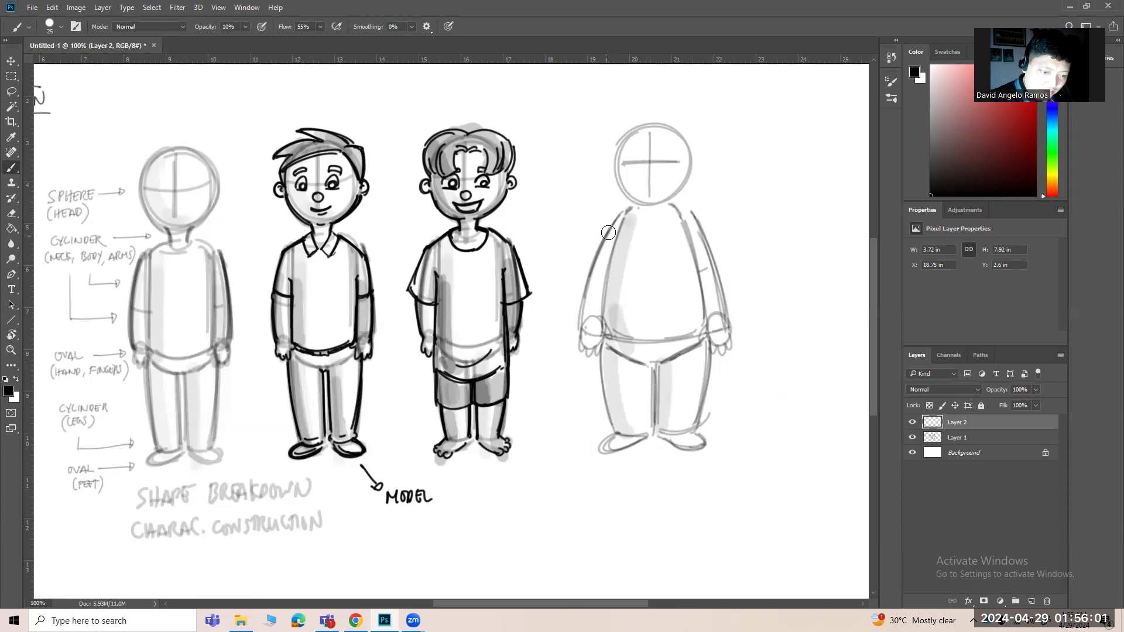
pyautogui.moveTo(609, 233); pyautogui.dragTo(588, 337)
pyautogui.moveTo(638, 139); pyautogui.dragTo(635, 205)
pyautogui.moveTo(696, 232); pyautogui.dragTo(713, 337)
pyautogui.moveTo(673, 367)
pyautogui.mouseDown()
pyautogui.moveTo(669, 433)
pyautogui.moveTo(637, 473)
pyautogui.mouseUp()
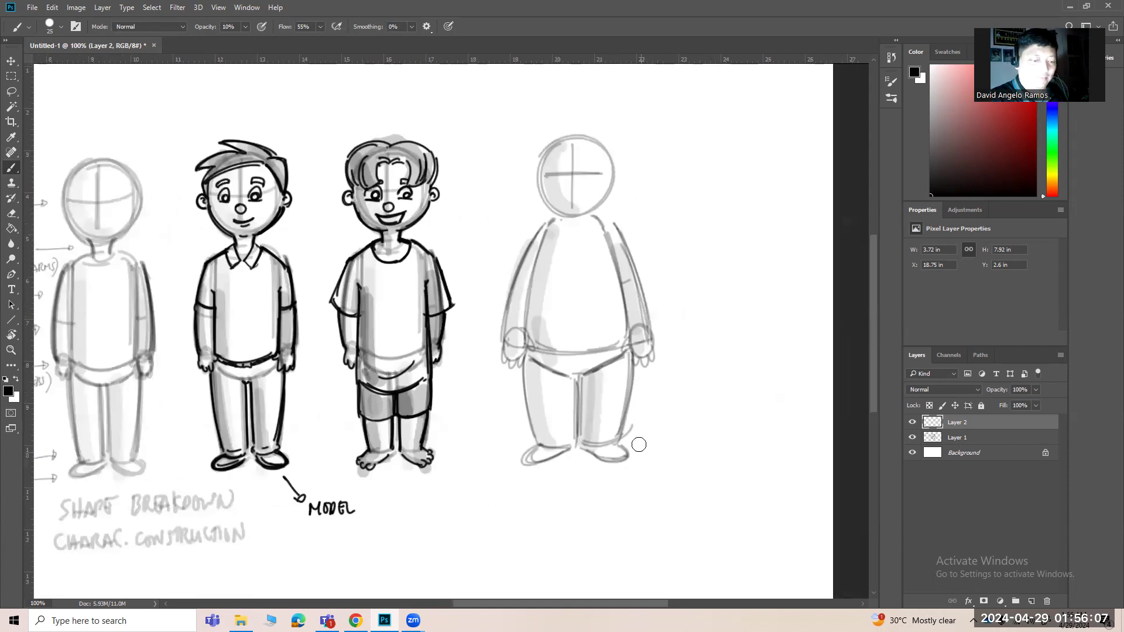
# Step: Lasso the heavy figure and move it slightly closer to the barefoot boy
pyautogui.hotkey('ctrl', '-')
pyautogui.press('l')
pyautogui.moveTo(750, 253)
pyautogui.mouseDown()
pyautogui.moveTo(603, 229)
pyautogui.moveTo(739, 354)
pyautogui.mouseUp()
pyautogui.press('v')
pyautogui.moveTo(686, 381); pyautogui.dragTo(670, 391)
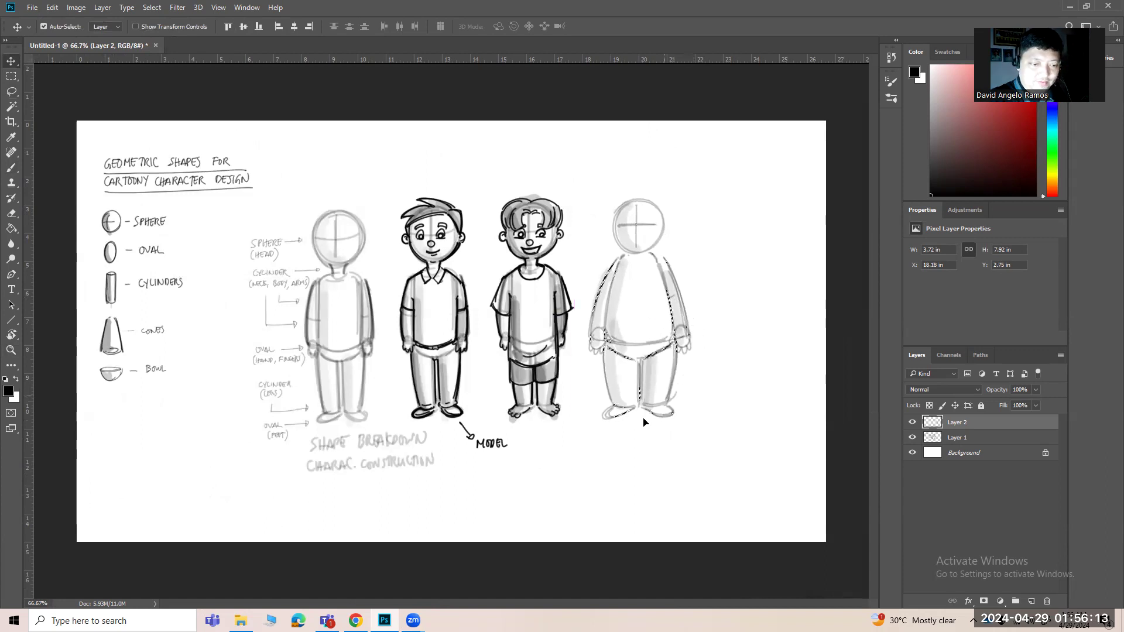
pyautogui.click(707, 356)
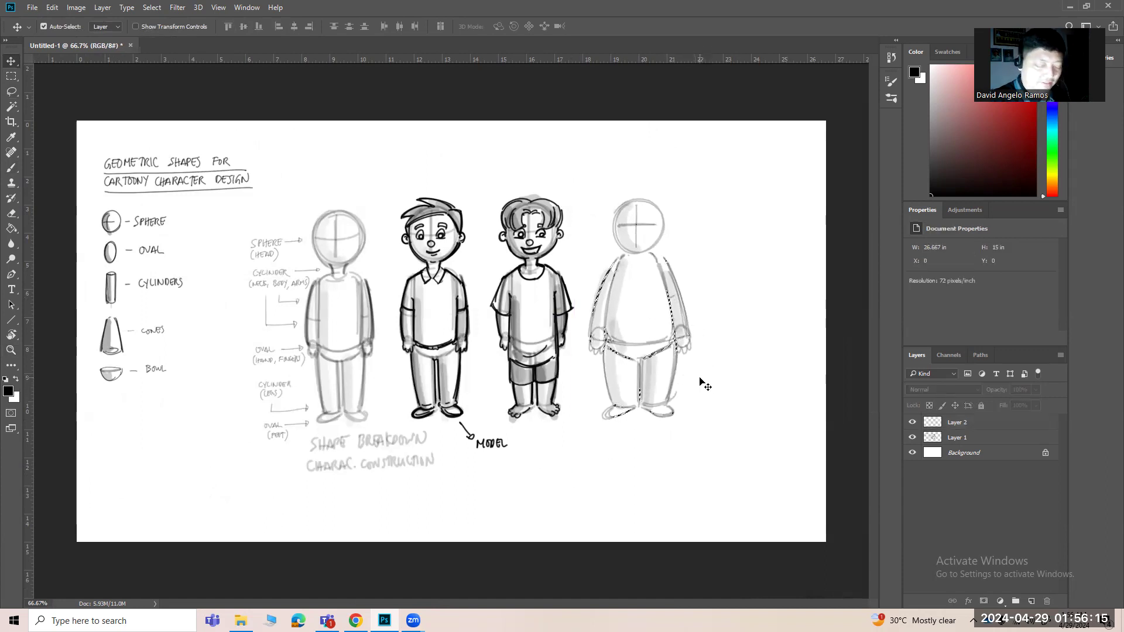
# Step: Lasso the whole heavy figure on Layer 2, place a copy of it on its outer side, and clear the selection
pyautogui.press('l')
pyautogui.moveTo(712, 369)
pyautogui.mouseDown()
pyautogui.moveTo(679, 189)
pyautogui.moveTo(584, 310)
pyautogui.moveTo(597, 459)
pyautogui.moveTo(723, 351)
pyautogui.mouseUp()
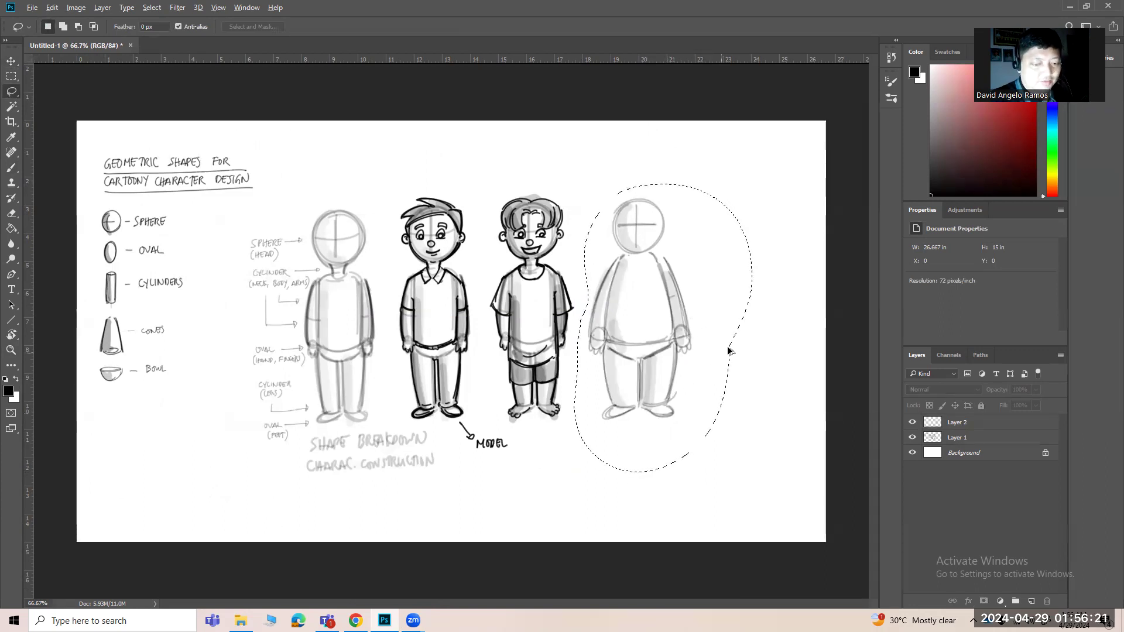
pyautogui.keyDown('ctrl'); pyautogui.click(676, 414); pyautogui.keyUp('ctrl')
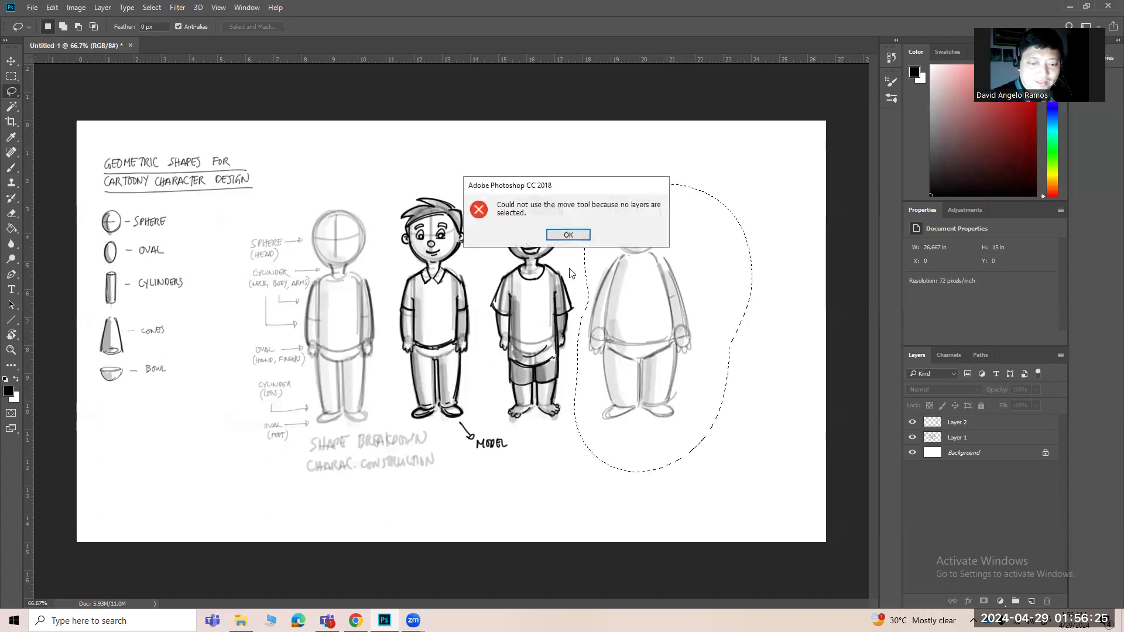
pyautogui.click(568, 235)
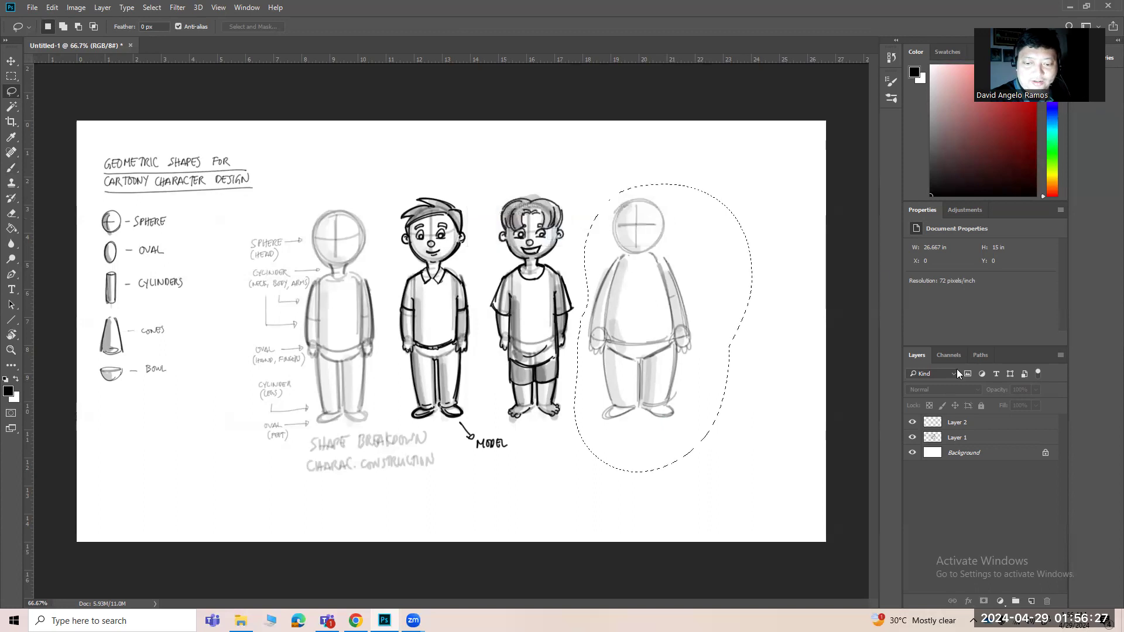
pyautogui.click(955, 423)
pyautogui.click(912, 422)
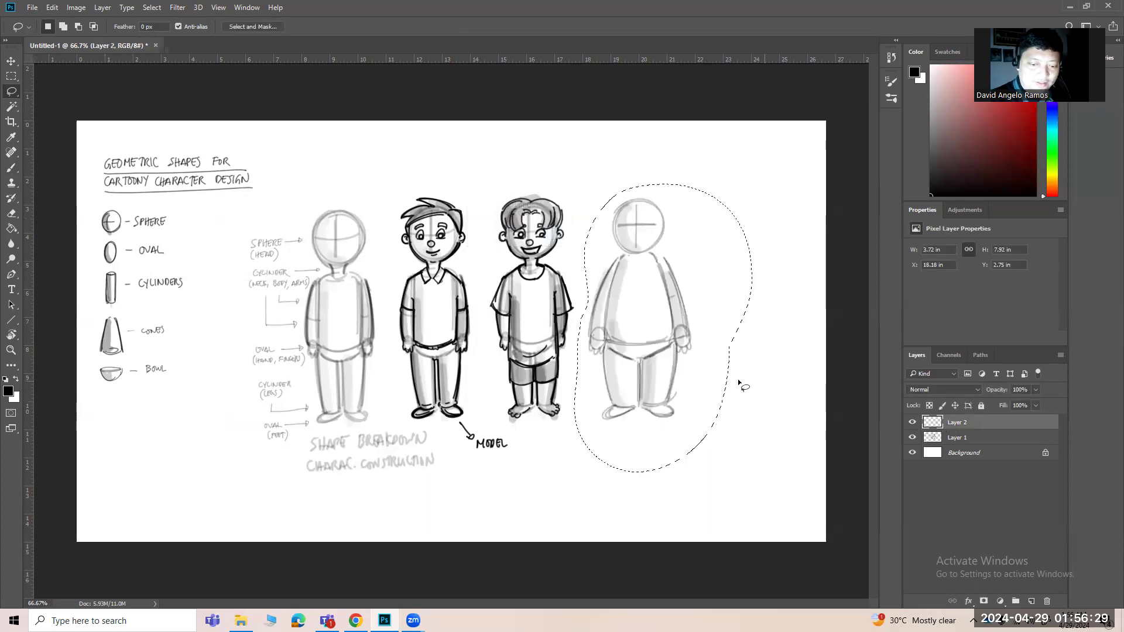
pyautogui.moveTo(671, 417)
pyautogui.mouseDown()
pyautogui.moveTo(790, 412)
pyautogui.moveTo(783, 418)
pyautogui.mouseUp()
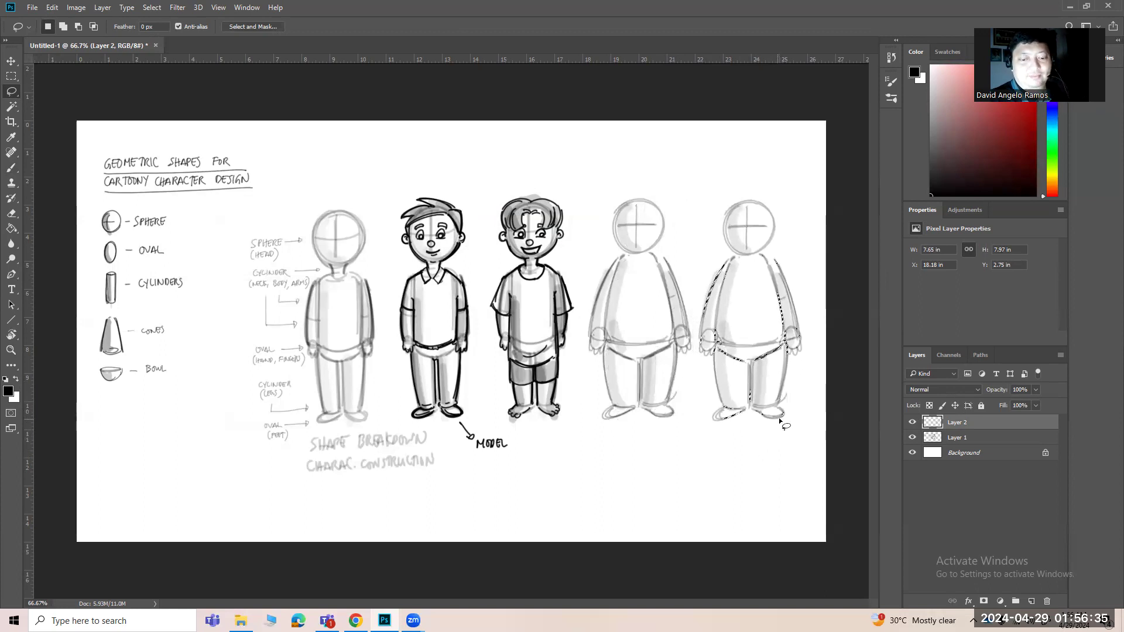
pyautogui.click(615, 520)
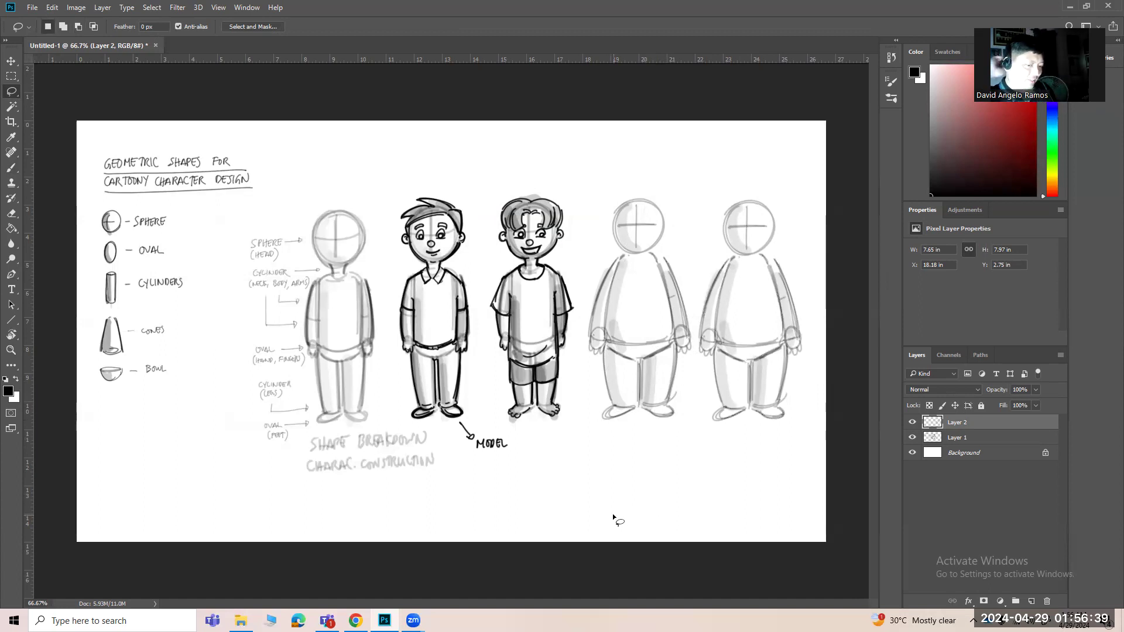
# Step: Set the brush opacity to 100% and ink a deep round shirt neckline on the copied figure with a thin brush
pyautogui.press('z')
pyautogui.click(750, 302)
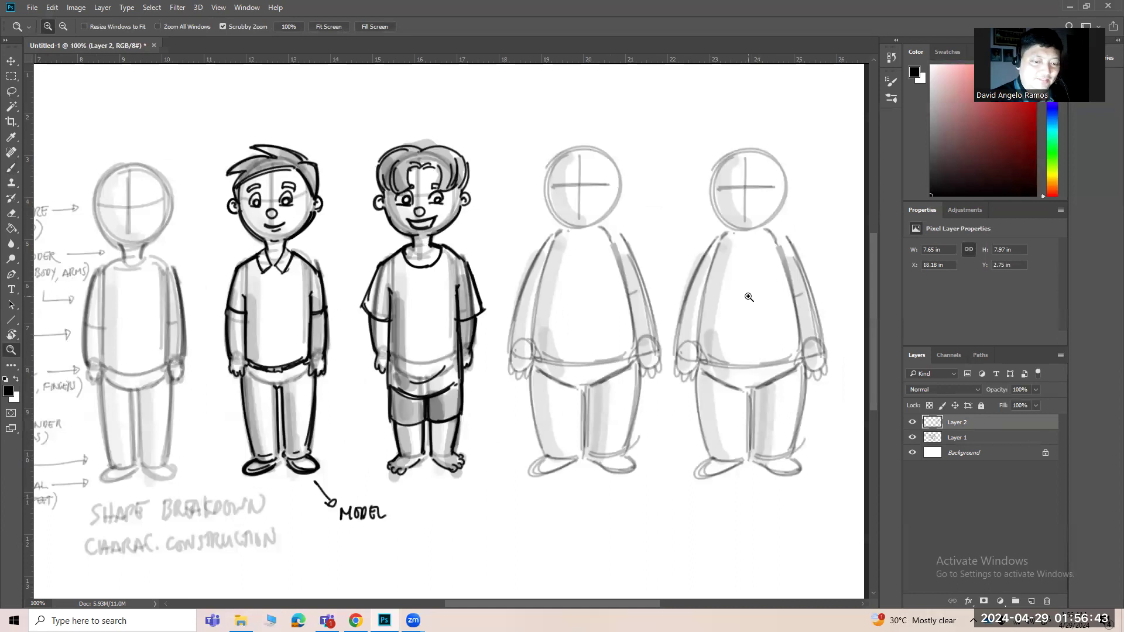
pyautogui.click(744, 295)
pyautogui.press('b')
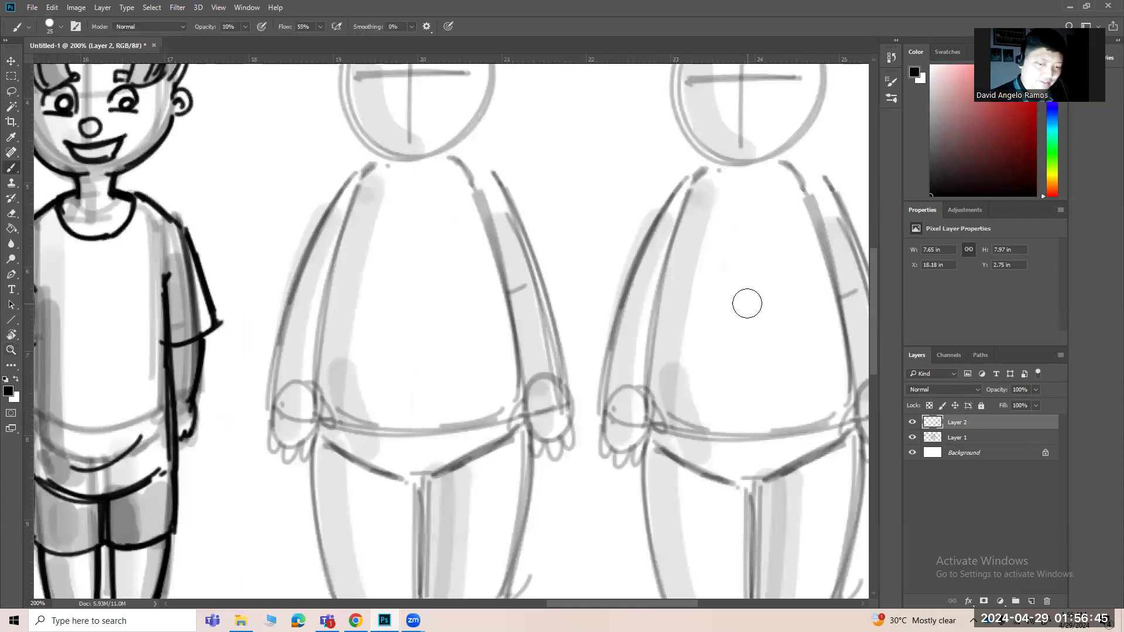
pyautogui.press('[')
pyautogui.press('[')
pyautogui.press('[')
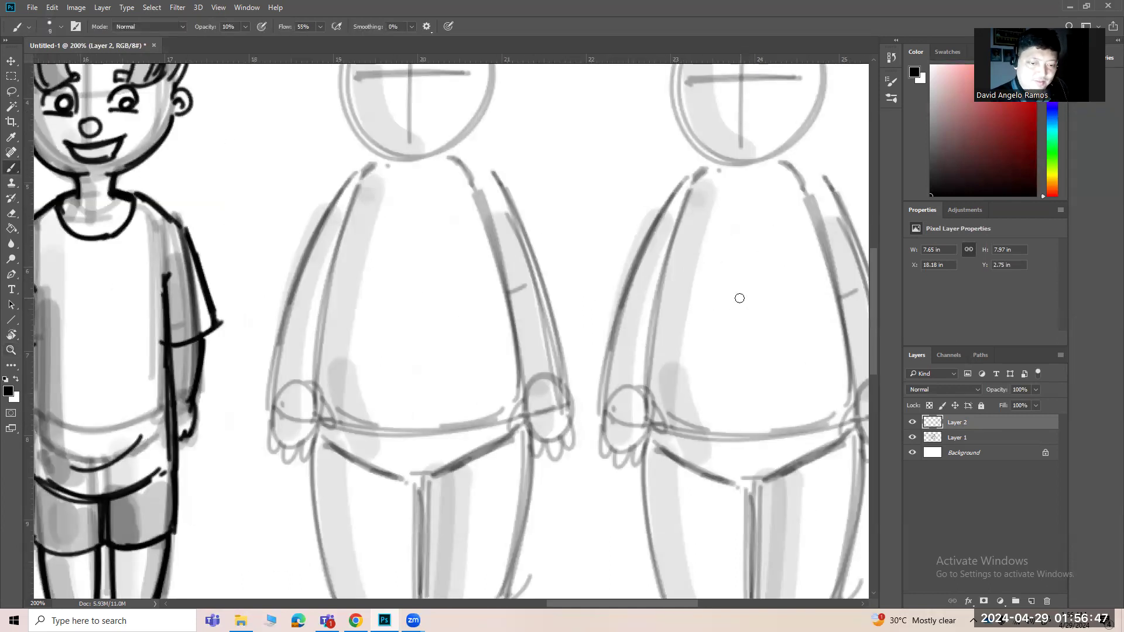
pyautogui.moveTo(730, 278); pyautogui.dragTo(710, 326)
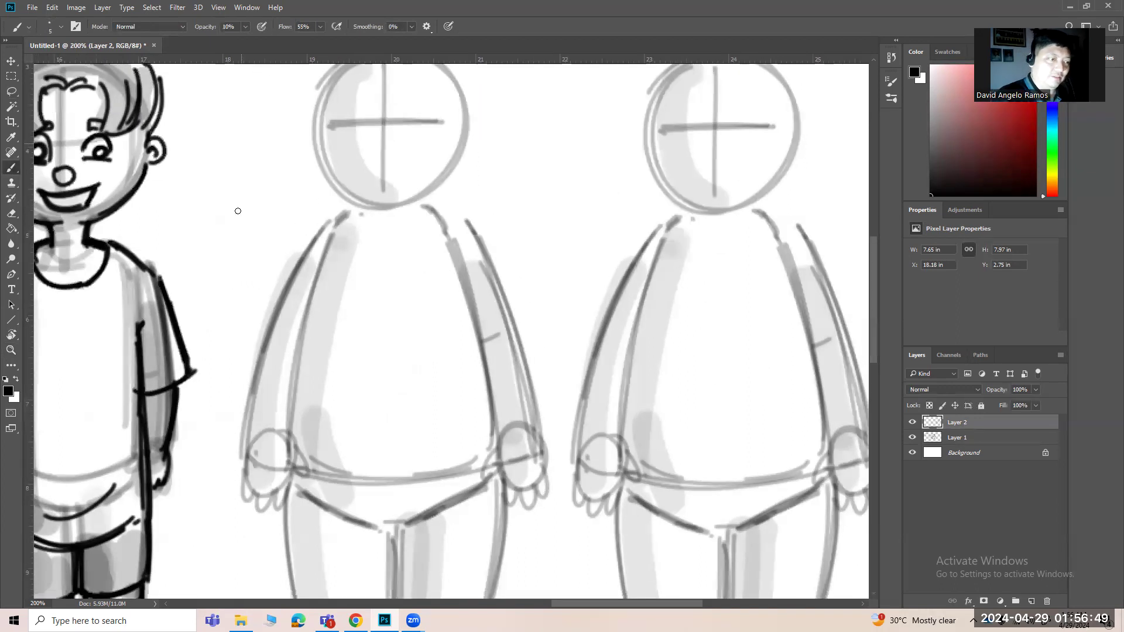
pyautogui.moveTo(710, 257); pyautogui.dragTo(684, 265)
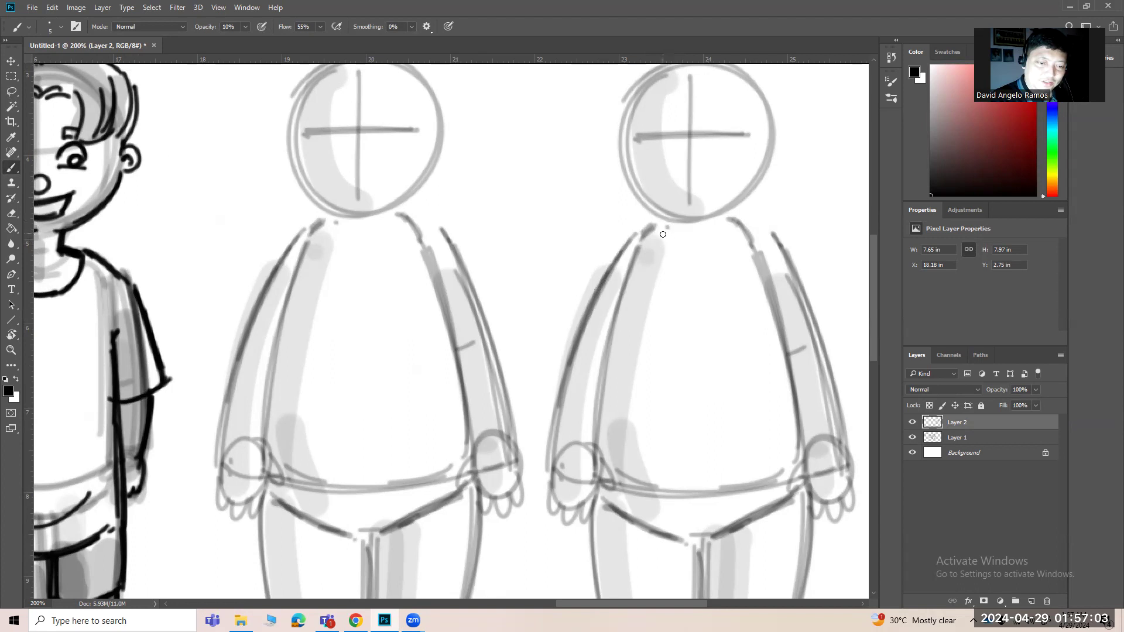
pyautogui.moveTo(664, 253)
pyautogui.mouseDown()
pyautogui.moveTo(699, 272)
pyautogui.moveTo(725, 260)
pyautogui.mouseUp()
pyautogui.hotkey('ctrl', 'z')
pyautogui.click(246, 26)
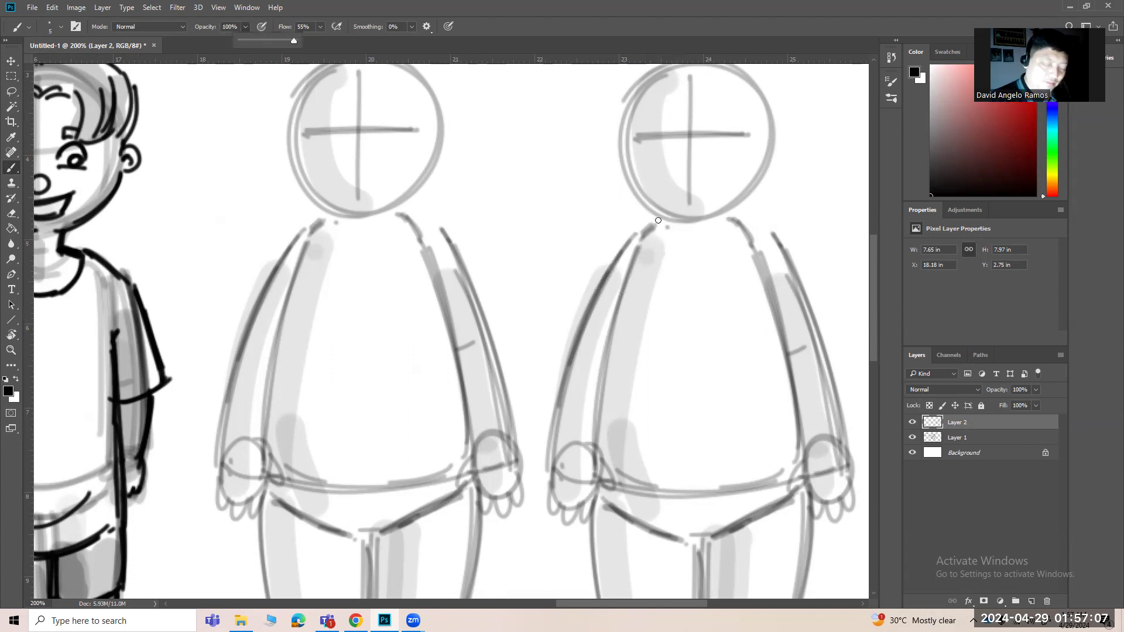
pyautogui.click(677, 255)
pyautogui.press('[')
pyautogui.moveTo(657, 237); pyautogui.dragTo(713, 276)
pyautogui.hotkey('ctrl', 'z')
pyautogui.moveTo(656, 235)
pyautogui.mouseDown()
pyautogui.moveTo(715, 272)
pyautogui.moveTo(727, 240)
pyautogui.moveTo(658, 237)
pyautogui.moveTo(720, 248)
pyautogui.moveTo(729, 233)
pyautogui.moveTo(657, 234)
pyautogui.moveTo(688, 269)
pyautogui.moveTo(729, 253)
pyautogui.mouseUp()
pyautogui.hotkey('ctrl', 'z')
pyautogui.moveTo(659, 235)
pyautogui.mouseDown()
pyautogui.moveTo(713, 265)
pyautogui.moveTo(726, 227)
pyautogui.mouseUp()
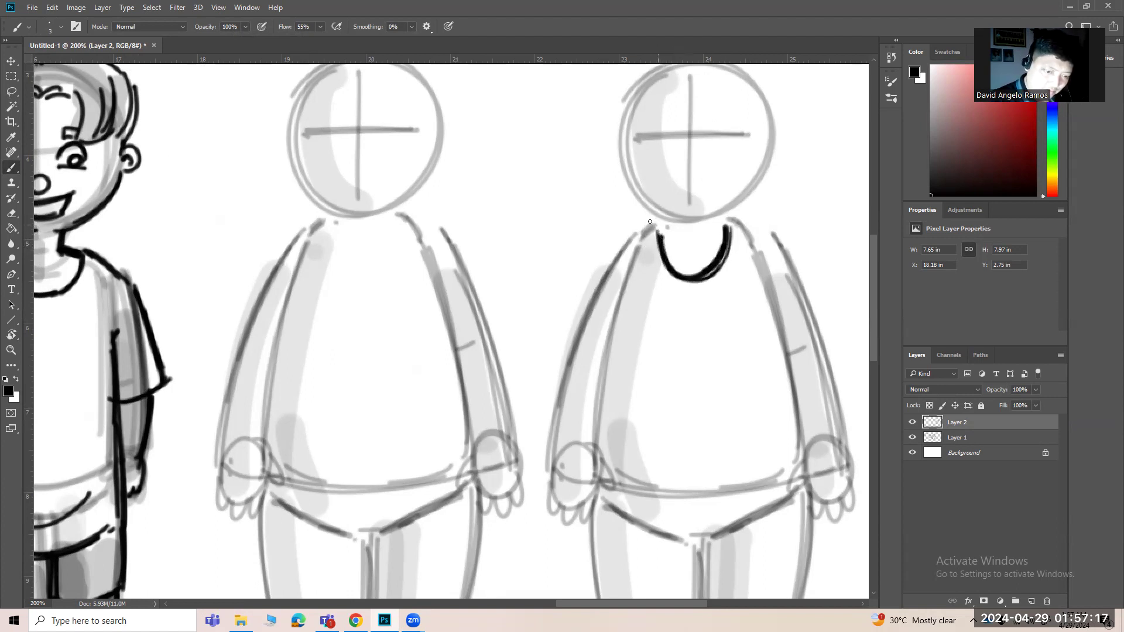
# Step: Ink the sleeveless shirt's shoulder straps, both curved armholes and the two sides of the torso
pyautogui.moveTo(642, 229)
pyautogui.mouseDown()
pyautogui.moveTo(741, 213)
pyautogui.moveTo(749, 222)
pyautogui.mouseUp()
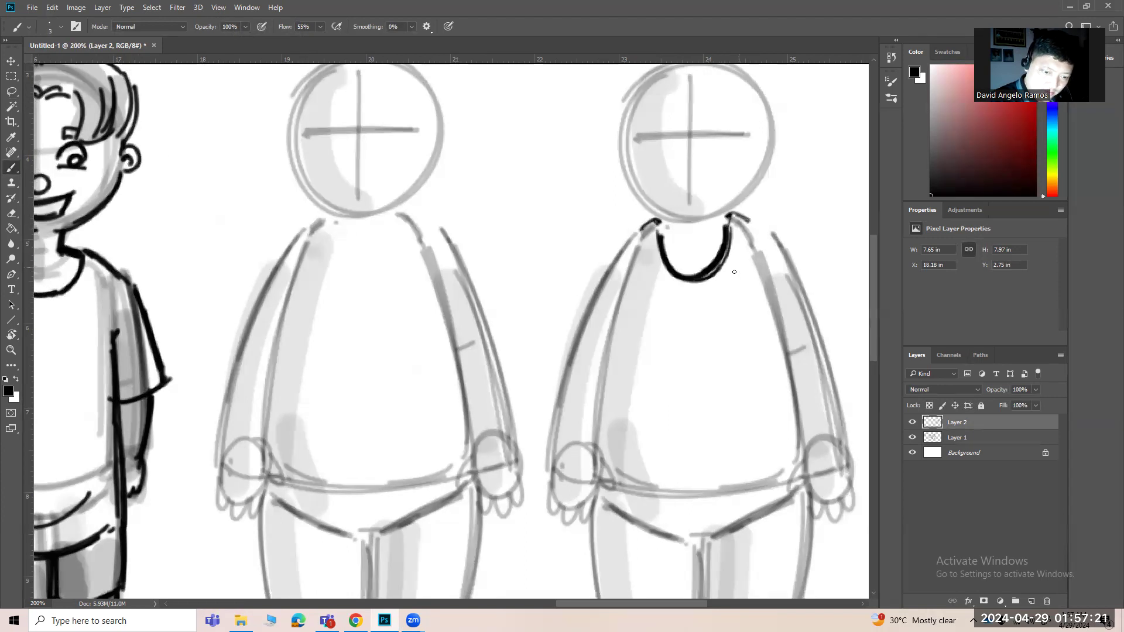
pyautogui.moveTo(640, 233); pyautogui.dragTo(641, 271)
pyautogui.moveTo(626, 320); pyautogui.dragTo(613, 352)
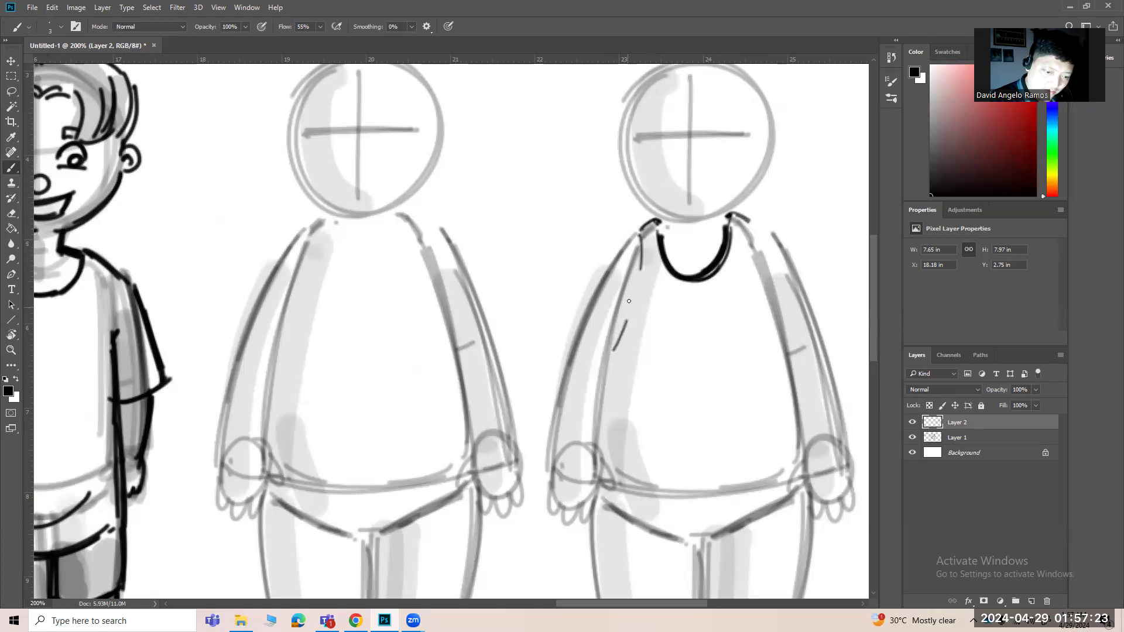
pyautogui.moveTo(641, 237); pyautogui.dragTo(607, 350)
pyautogui.moveTo(744, 218); pyautogui.dragTo(782, 344)
pyautogui.moveTo(749, 251); pyautogui.dragTo(782, 345)
pyautogui.moveTo(746, 224); pyautogui.dragTo(782, 346)
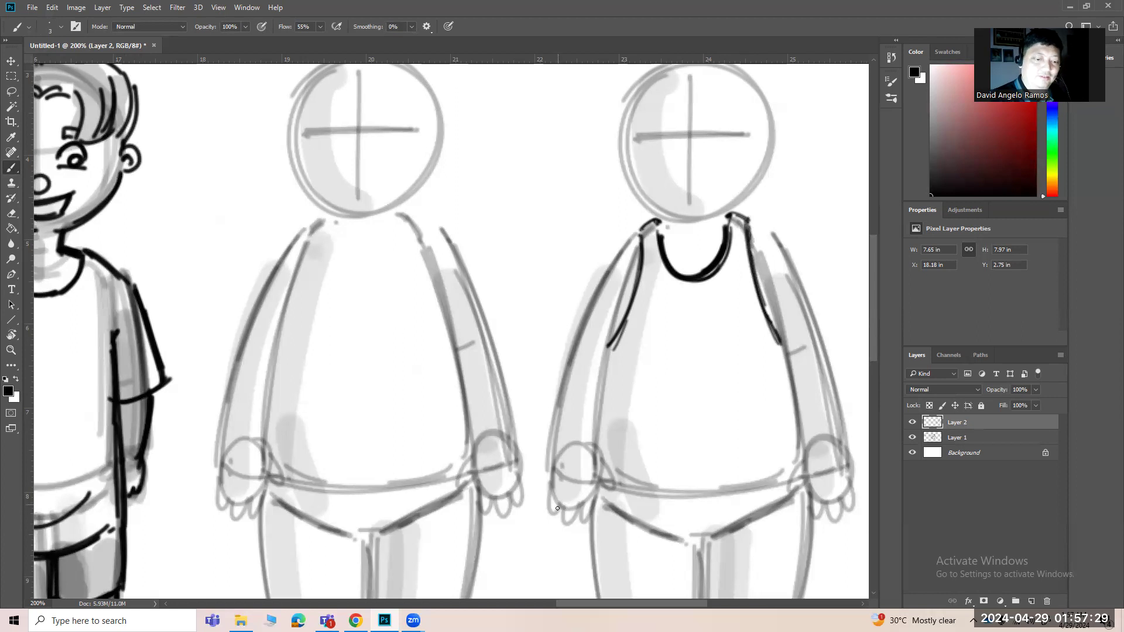
pyautogui.moveTo(604, 353); pyautogui.dragTo(593, 468)
pyautogui.moveTo(782, 351); pyautogui.dragTo(798, 451)
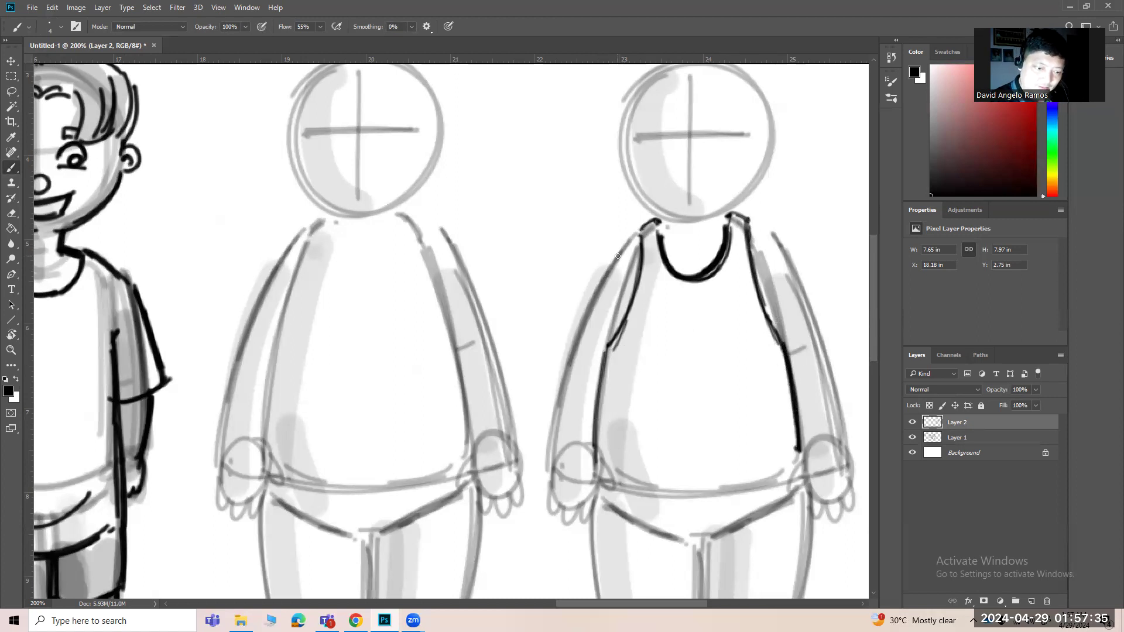
# Step: Ink the outer and inner outlines of both arms from the shoulders down to the wrists
pyautogui.moveTo(636, 232); pyautogui.dragTo(570, 338)
pyautogui.moveTo(615, 257)
pyautogui.mouseDown()
pyautogui.moveTo(566, 367)
pyautogui.moveTo(570, 348)
pyautogui.moveTo(600, 372)
pyautogui.moveTo(568, 370)
pyautogui.moveTo(551, 463)
pyautogui.mouseUp()
pyautogui.moveTo(562, 375); pyautogui.dragTo(556, 471)
pyautogui.moveTo(599, 378); pyautogui.dragTo(590, 463)
pyautogui.moveTo(758, 222); pyautogui.dragTo(820, 345)
pyautogui.moveTo(797, 275); pyautogui.dragTo(844, 439)
pyautogui.moveTo(827, 373); pyautogui.dragTo(831, 448)
# Step: Ink both hands of the copied figure with a thumb and rounded fingers
pyautogui.moveTo(594, 455)
pyautogui.mouseDown()
pyautogui.moveTo(612, 485)
pyautogui.moveTo(598, 478)
pyautogui.moveTo(579, 516)
pyautogui.mouseUp()
pyautogui.moveTo(550, 477)
pyautogui.mouseDown()
pyautogui.moveTo(559, 508)
pyautogui.moveTo(548, 488)
pyautogui.mouseUp()
pyautogui.moveTo(805, 403); pyautogui.dragTo(700, 323)
pyautogui.moveTo(689, 377)
pyautogui.mouseDown()
pyautogui.moveTo(708, 432)
pyautogui.moveTo(720, 432)
pyautogui.mouseUp()
pyautogui.moveTo(718, 415); pyautogui.dragTo(739, 433)
pyautogui.moveTo(734, 364); pyautogui.dragTo(744, 424)
pyautogui.moveTo(720, 273); pyautogui.dragTo(733, 299)
pyautogui.moveTo(727, 367); pyautogui.dragTo(730, 310)
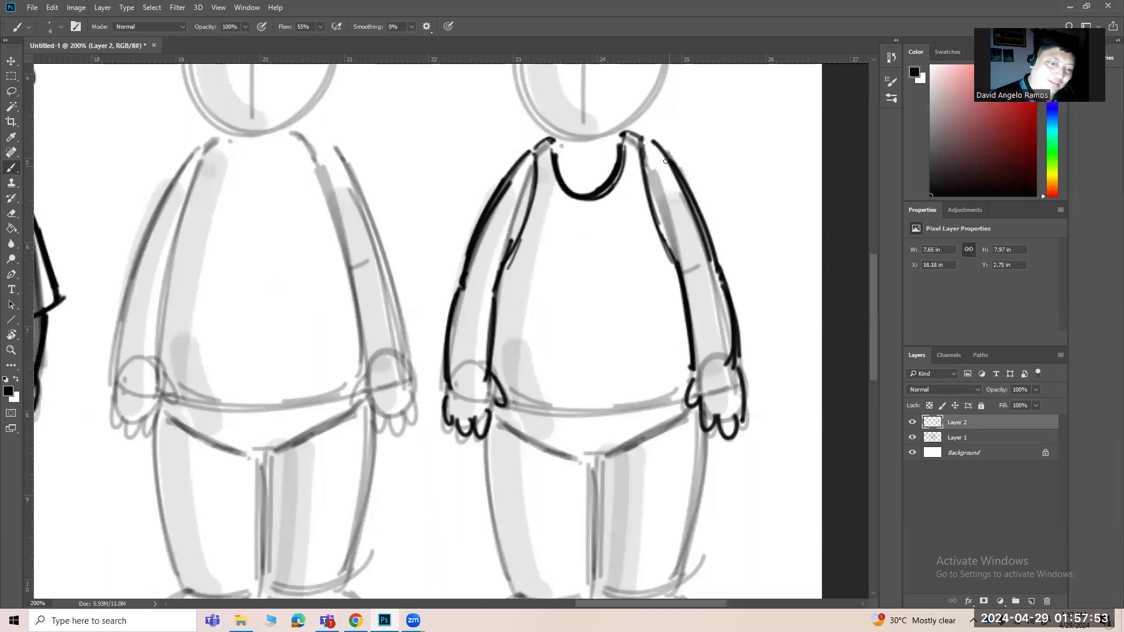
# Step: Thicken the shirt's armhole lines and ink its curved hem with a second line across the belly
pyautogui.moveTo(643, 149); pyautogui.dragTo(676, 261)
pyautogui.moveTo(515, 228); pyautogui.dragTo(505, 255)
pyautogui.moveTo(665, 228); pyautogui.dragTo(671, 245)
pyautogui.moveTo(718, 404); pyautogui.dragTo(731, 315)
pyautogui.moveTo(580, 408); pyautogui.dragTo(559, 453)
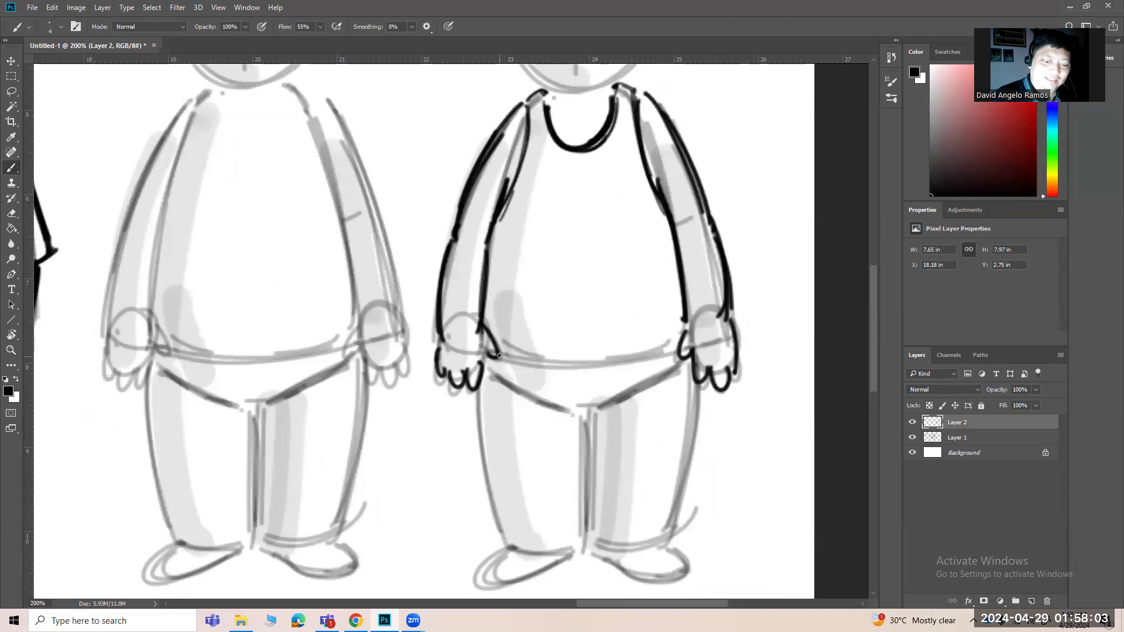
pyautogui.moveTo(499, 355)
pyautogui.mouseDown()
pyautogui.moveTo(565, 374)
pyautogui.moveTo(671, 343)
pyautogui.mouseUp()
pyautogui.moveTo(565, 363)
pyautogui.mouseDown()
pyautogui.moveTo(666, 333)
pyautogui.moveTo(684, 340)
pyautogui.mouseUp()
pyautogui.moveTo(523, 102); pyautogui.dragTo(504, 199)
# Step: Ink the shorts on the copied figure with outer sides, a crotch line and curved hems across both legs
pyautogui.hotkey('ctrl', '-')
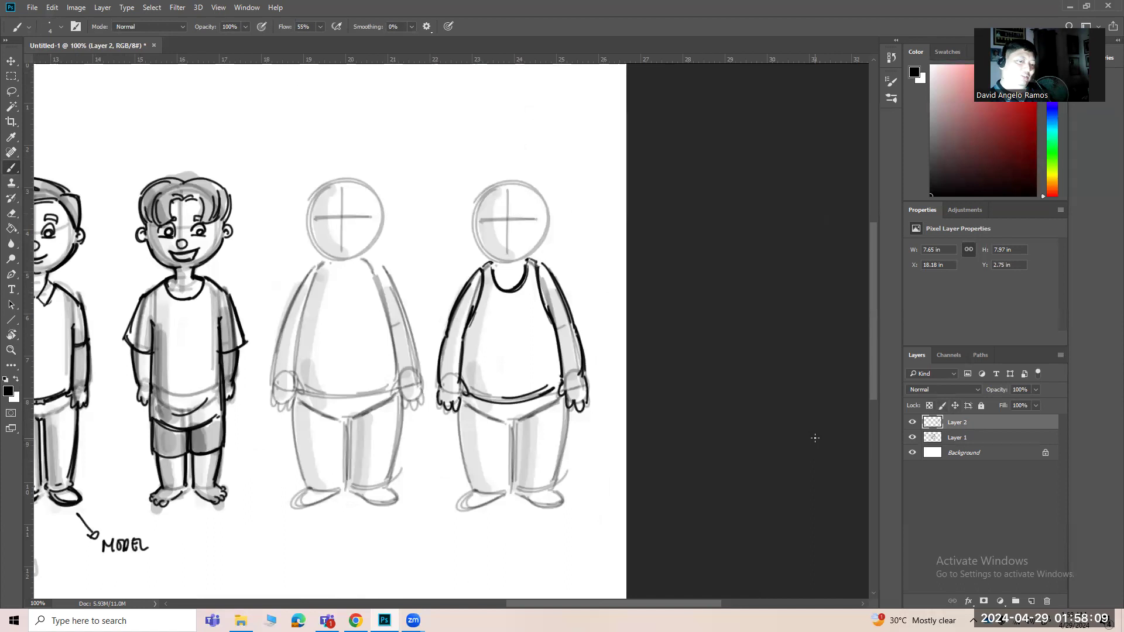
pyautogui.moveTo(504, 442); pyautogui.dragTo(607, 396)
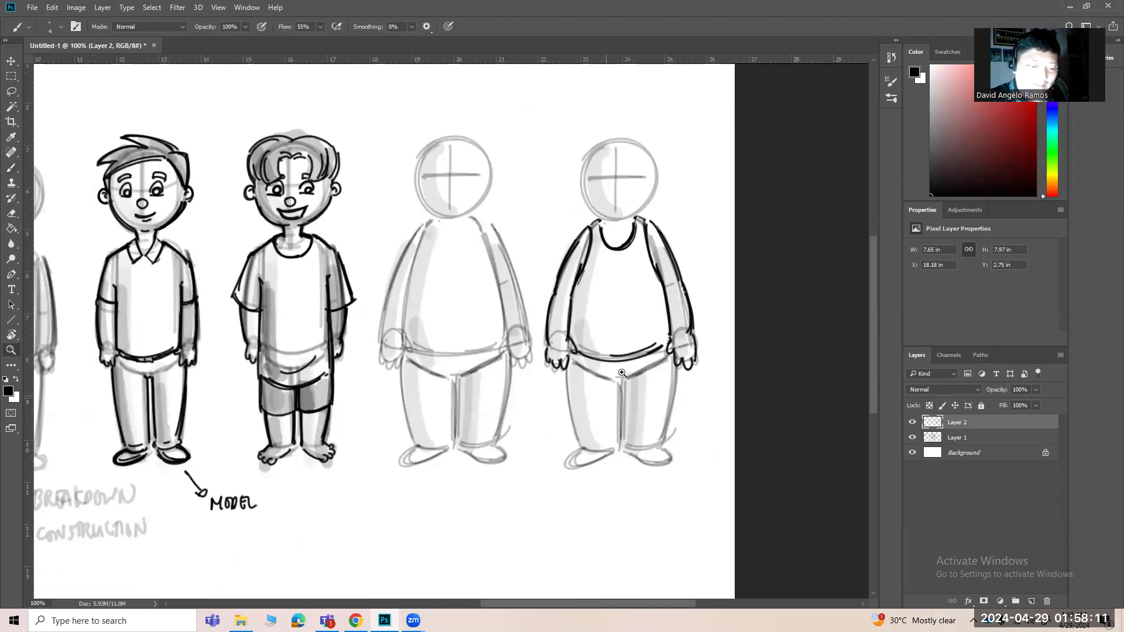
pyautogui.keyDown('ctrl'); pyautogui.click(597, 393); pyautogui.keyUp('ctrl')
pyautogui.moveTo(526, 409); pyautogui.dragTo(739, 401)
pyautogui.moveTo(644, 409); pyautogui.dragTo(742, 399)
pyautogui.moveTo(622, 363); pyautogui.dragTo(643, 362)
pyautogui.moveTo(751, 330); pyautogui.dragTo(730, 410)
pyautogui.moveTo(526, 335)
pyautogui.mouseDown()
pyautogui.moveTo(529, 412)
pyautogui.moveTo(527, 404)
pyautogui.mouseUp()
pyautogui.moveTo(629, 370)
pyautogui.mouseDown()
pyautogui.moveTo(637, 420)
pyautogui.moveTo(730, 405)
pyautogui.moveTo(748, 335)
pyautogui.mouseUp()
pyautogui.moveTo(742, 331)
pyautogui.mouseDown()
pyautogui.moveTo(729, 412)
pyautogui.moveTo(754, 264)
pyautogui.mouseUp()
# Step: Ink the inner and outer edges of both lower legs and strengthen the shorts' hem, crotch and side
pyautogui.moveTo(637, 348); pyautogui.dragTo(637, 420)
pyautogui.moveTo(553, 385); pyautogui.dragTo(566, 424)
pyautogui.moveTo(745, 337); pyautogui.dragTo(715, 418)
pyautogui.moveTo(648, 346); pyautogui.dragTo(652, 419)
pyautogui.moveTo(652, 410); pyautogui.dragTo(653, 349)
pyautogui.moveTo(632, 427); pyautogui.dragTo(639, 352)
pyautogui.moveTo(549, 350); pyautogui.dragTo(628, 346)
pyautogui.moveTo(634, 299); pyautogui.dragTo(655, 301)
pyautogui.moveTo(755, 291); pyautogui.dragTo(744, 335)
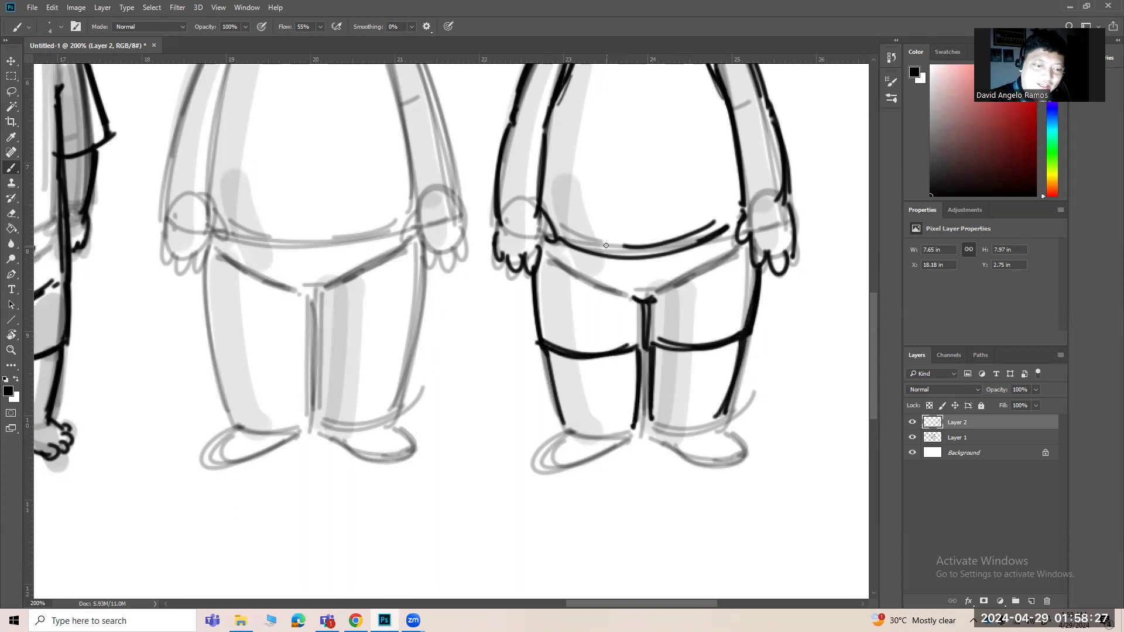
# Step: Ink an ear on each side of the copied figure's head and outline the jaw between them
pyautogui.moveTo(693, 231); pyautogui.dragTo(694, 414)
pyautogui.moveTo(635, 186); pyautogui.dragTo(619, 350)
pyautogui.moveTo(544, 231)
pyautogui.mouseDown()
pyautogui.moveTo(529, 250)
pyautogui.moveTo(538, 263)
pyautogui.moveTo(529, 227)
pyautogui.moveTo(528, 249)
pyautogui.moveTo(547, 258)
pyautogui.mouseUp()
pyautogui.hotkey('ctrl', 'z')
pyautogui.moveTo(691, 231)
pyautogui.mouseDown()
pyautogui.moveTo(708, 224)
pyautogui.moveTo(715, 246)
pyautogui.moveTo(689, 265)
pyautogui.moveTo(695, 250)
pyautogui.mouseUp()
pyautogui.moveTo(547, 257)
pyautogui.mouseDown()
pyautogui.moveTo(593, 305)
pyautogui.moveTo(694, 260)
pyautogui.mouseUp()
# Step: Ink the hair around the top of the head with curved strokes rising above the crown
pyautogui.moveTo(545, 226)
pyautogui.mouseDown()
pyautogui.moveTo(563, 165)
pyautogui.moveTo(620, 139)
pyautogui.moveTo(693, 205)
pyautogui.moveTo(690, 229)
pyautogui.moveTo(677, 158)
pyautogui.moveTo(698, 222)
pyautogui.moveTo(691, 176)
pyautogui.moveTo(664, 127)
pyautogui.moveTo(686, 166)
pyautogui.mouseUp()
pyautogui.hotkey('ctrl', 'z')
pyautogui.moveTo(603, 123); pyautogui.dragTo(684, 164)
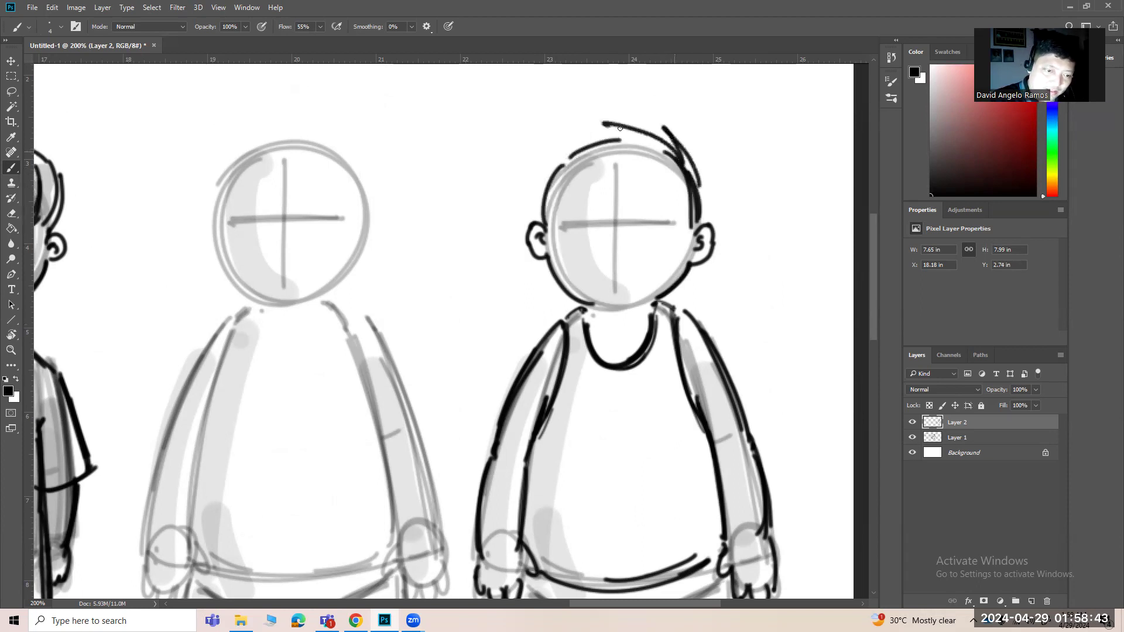
pyautogui.moveTo(638, 132); pyautogui.dragTo(522, 186)
pyautogui.moveTo(569, 157); pyautogui.dragTo(522, 219)
pyautogui.moveTo(584, 167)
pyautogui.mouseDown()
pyautogui.moveTo(539, 197)
pyautogui.moveTo(690, 167)
pyautogui.moveTo(694, 118)
pyautogui.mouseUp()
pyautogui.moveTo(690, 164)
pyautogui.mouseDown()
pyautogui.moveTo(721, 157)
pyautogui.moveTo(695, 228)
pyautogui.mouseUp()
# Step: Ink both feet of the copied figure as bare feet with rounded toes
pyautogui.moveTo(673, 444); pyautogui.dragTo(639, 203)
pyautogui.moveTo(643, 413); pyautogui.dragTo(678, 315)
pyautogui.moveTo(616, 427)
pyautogui.mouseDown()
pyautogui.moveTo(551, 476)
pyautogui.moveTo(605, 448)
pyautogui.mouseUp()
pyautogui.hotkey('ctrl', 'z')
pyautogui.moveTo(535, 458)
pyautogui.mouseDown()
pyautogui.moveTo(545, 470)
pyautogui.moveTo(518, 455)
pyautogui.moveTo(551, 427)
pyautogui.mouseUp()
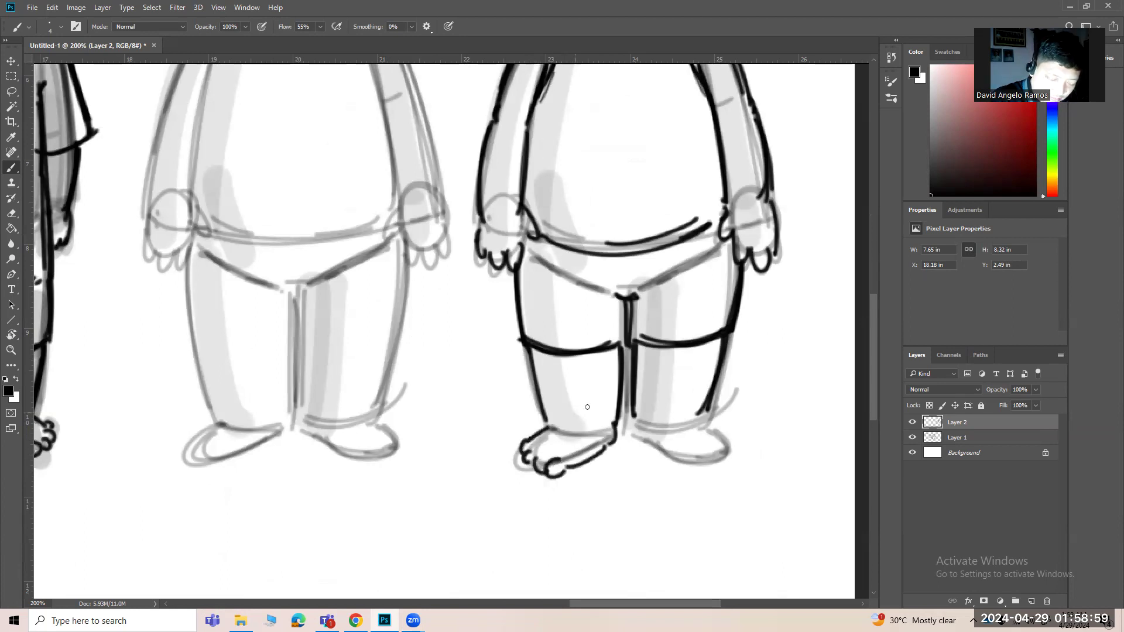
pyautogui.moveTo(637, 436)
pyautogui.mouseDown()
pyautogui.moveTo(674, 470)
pyautogui.moveTo(688, 458)
pyautogui.moveTo(678, 472)
pyautogui.moveTo(724, 438)
pyautogui.moveTo(721, 451)
pyautogui.mouseUp()
pyautogui.hotkey('ctrl', 'z')
pyautogui.moveTo(633, 414); pyautogui.dragTo(642, 430)
# Step: Stroke over the lower leg edges and the outer side of the shorts to thicken their lines
pyautogui.moveTo(718, 364); pyautogui.dragTo(697, 418)
pyautogui.moveTo(623, 349); pyautogui.dragTo(613, 433)
pyautogui.moveTo(518, 273); pyautogui.dragTo(521, 337)
pyautogui.scroll(4, 521, 337)
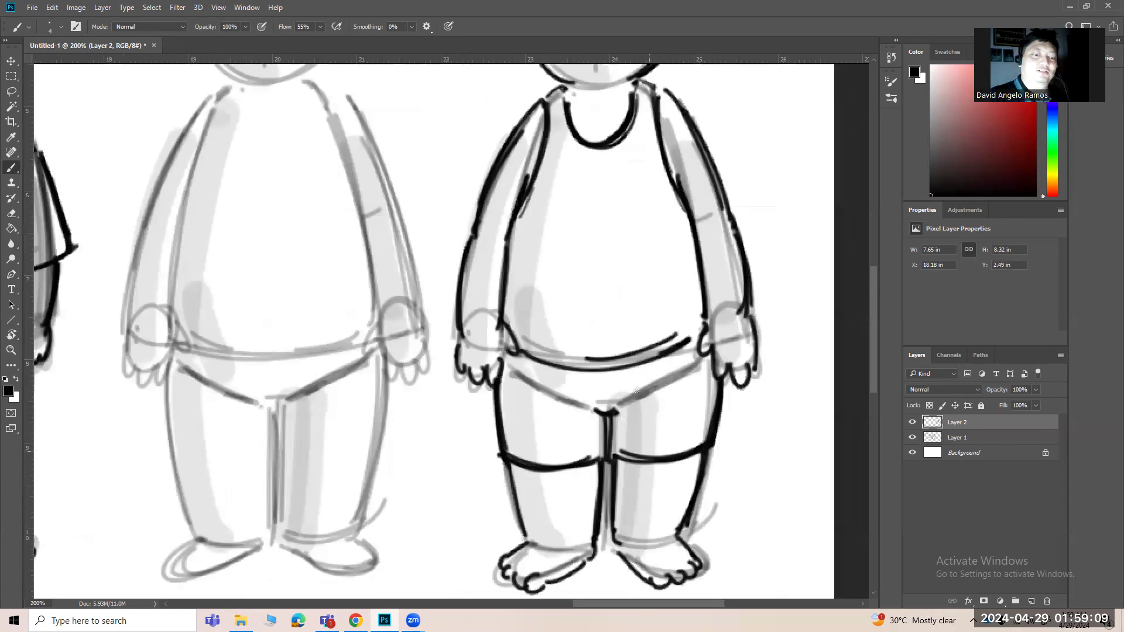
# Step: Ink the wide-open eyes with pupils and the curved eyebrows on the copied figure's face
pyautogui.moveTo(704, 435); pyautogui.dragTo(697, 488)
pyautogui.moveTo(683, 254); pyautogui.dragTo(678, 444)
pyautogui.moveTo(578, 311)
pyautogui.mouseDown()
pyautogui.moveTo(576, 328)
pyautogui.moveTo(603, 302)
pyautogui.mouseUp()
pyautogui.moveTo(514, 216)
pyautogui.mouseDown()
pyautogui.moveTo(541, 196)
pyautogui.moveTo(505, 229)
pyautogui.mouseUp()
pyautogui.press('b')
pyautogui.moveTo(633, 186)
pyautogui.mouseDown()
pyautogui.moveTo(625, 204)
pyautogui.moveTo(653, 215)
pyautogui.moveTo(607, 203)
pyautogui.moveTo(647, 212)
pyautogui.mouseUp()
pyautogui.hotkey('ctrl', 'z')
pyautogui.moveTo(518, 240)
pyautogui.mouseDown()
pyautogui.moveTo(548, 233)
pyautogui.moveTo(518, 254)
pyautogui.mouseUp()
pyautogui.moveTo(598, 235)
pyautogui.mouseDown()
pyautogui.moveTo(641, 252)
pyautogui.moveTo(596, 253)
pyautogui.moveTo(638, 223)
pyautogui.mouseUp()
pyautogui.moveTo(553, 252)
pyautogui.mouseDown()
pyautogui.moveTo(525, 230)
pyautogui.moveTo(530, 252)
pyautogui.moveTo(548, 243)
pyautogui.moveTo(535, 237)
pyautogui.mouseUp()
pyautogui.moveTo(607, 246)
pyautogui.mouseDown()
pyautogui.moveTo(620, 247)
pyautogui.moveTo(617, 237)
pyautogui.moveTo(638, 248)
pyautogui.mouseUp()
pyautogui.hotkey('ctrl', 'z')
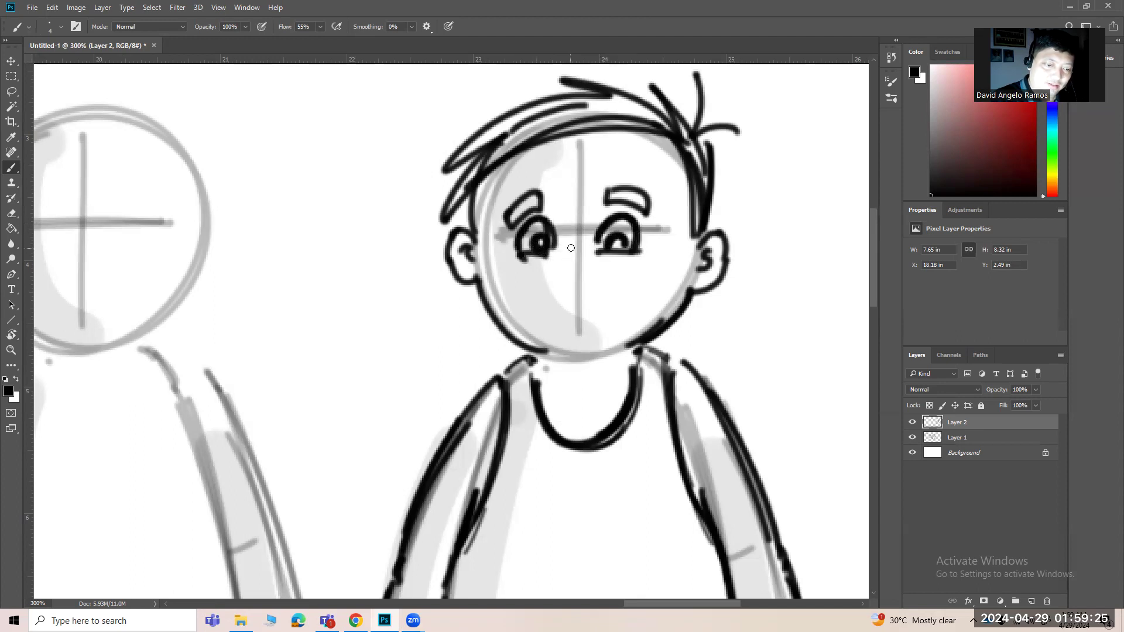
# Step: Ink a round nose and a smiling mouth on the face, and thicken the jaw line on both sides
pyautogui.moveTo(565, 268); pyautogui.dragTo(592, 268)
pyautogui.moveTo(544, 307); pyautogui.dragTo(624, 300)
pyautogui.moveTo(570, 329); pyautogui.dragTo(590, 329)
pyautogui.moveTo(479, 298); pyautogui.dragTo(579, 360)
pyautogui.moveTo(692, 293); pyautogui.dragTo(615, 361)
pyautogui.moveTo(685, 319); pyautogui.dragTo(606, 371)
pyautogui.moveTo(482, 282); pyautogui.dragTo(600, 351)
# Step: Stroke over the ears and the sides of the head and body to thicken the character's outline
pyautogui.moveTo(468, 242); pyautogui.dragTo(466, 249)
pyautogui.moveTo(463, 229); pyautogui.dragTo(474, 282)
pyautogui.moveTo(704, 236); pyautogui.dragTo(697, 289)
pyautogui.moveTo(469, 195)
pyautogui.mouseDown()
pyautogui.moveTo(472, 236)
pyautogui.moveTo(465, 225)
pyautogui.mouseUp()
pyautogui.moveTo(699, 200); pyautogui.dragTo(701, 231)
pyautogui.hotkey('ctrl', '-')
pyautogui.hotkey('ctrl', '-')
pyautogui.moveTo(642, 391); pyautogui.dragTo(697, 262)
pyautogui.moveTo(505, 399); pyautogui.dragTo(534, 442)
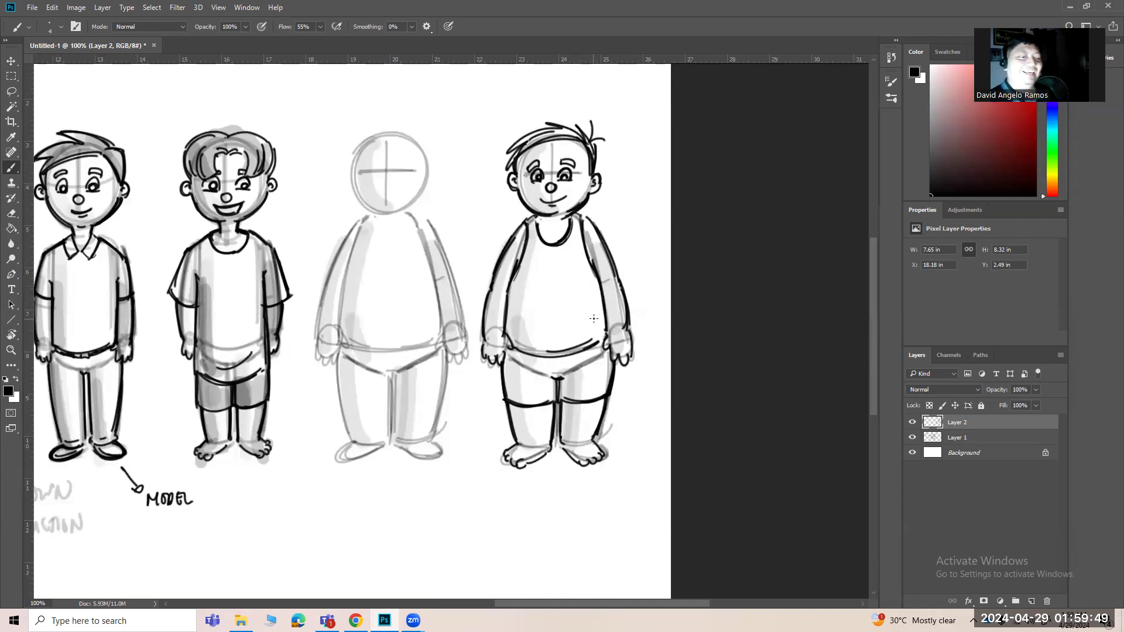
# Step: Shade the shadow side of the sleeveless shirt and the whole shorts with an enlarged brush at 20% opacity
pyautogui.moveTo(628, 369); pyautogui.dragTo(666, 406)
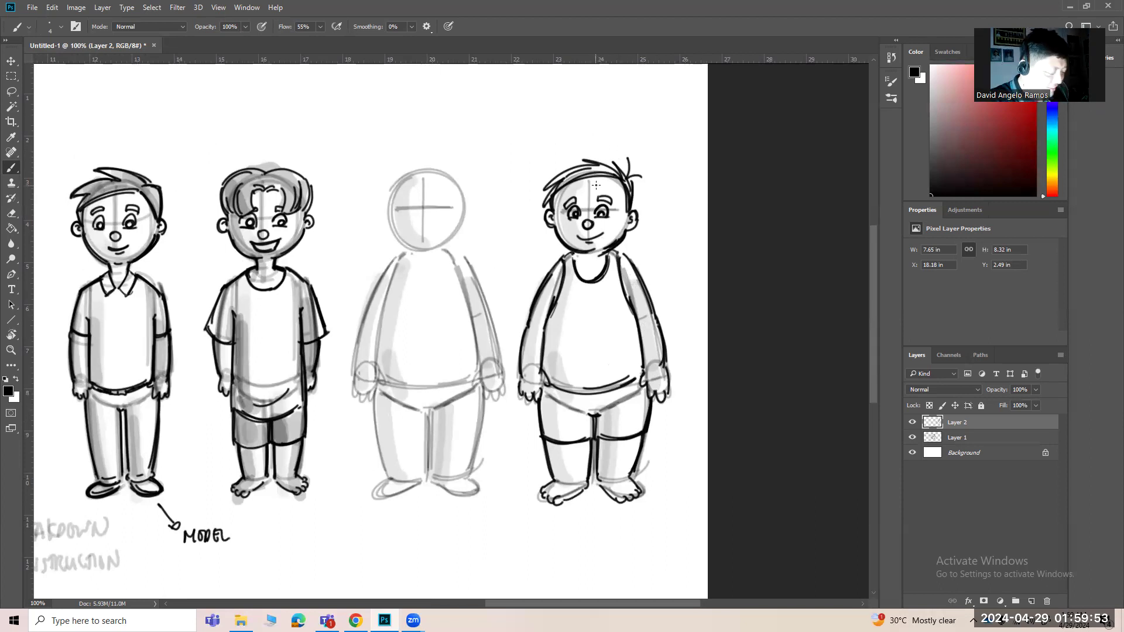
pyautogui.press('2')
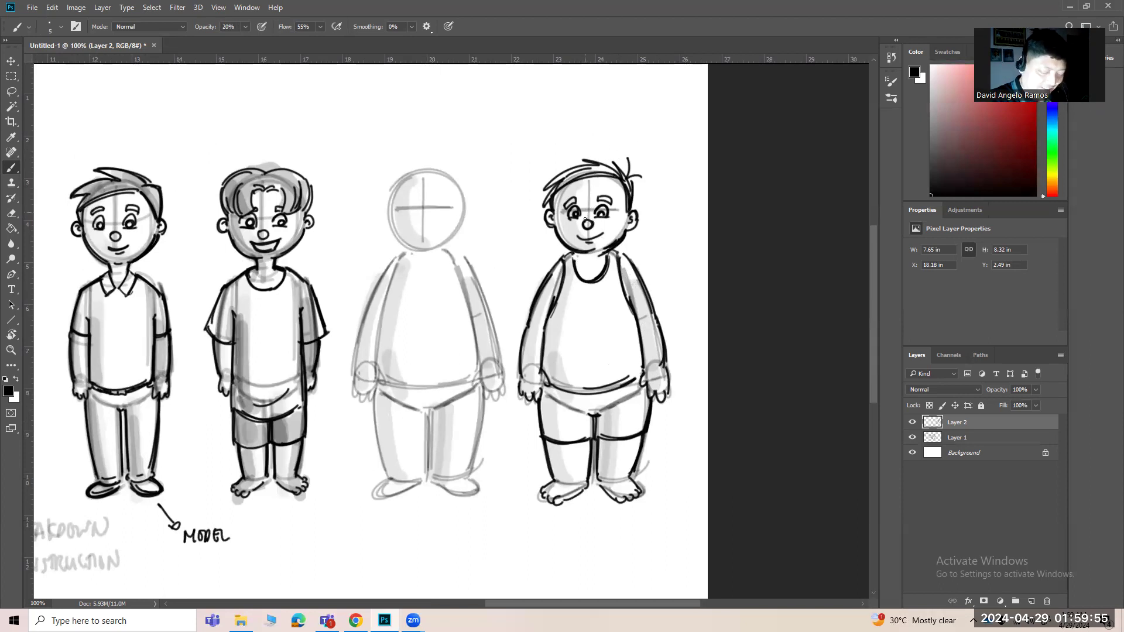
pyautogui.press(']')
pyautogui.press(']')
pyautogui.press(']')
pyautogui.press(']')
pyautogui.moveTo(556, 305)
pyautogui.mouseDown()
pyautogui.moveTo(550, 362)
pyautogui.moveTo(558, 315)
pyautogui.moveTo(562, 380)
pyautogui.moveTo(588, 407)
pyautogui.moveTo(558, 409)
pyautogui.moveTo(586, 400)
pyautogui.moveTo(579, 431)
pyautogui.moveTo(619, 395)
pyautogui.moveTo(636, 424)
pyautogui.moveTo(640, 391)
pyautogui.moveTo(566, 399)
pyautogui.moveTo(550, 408)
pyautogui.moveTo(550, 430)
pyautogui.moveTo(577, 437)
pyautogui.moveTo(594, 417)
pyautogui.moveTo(614, 435)
pyautogui.mouseUp()
# Step: Shade the hair, both arms and the lower legs of the heavy character with a smaller brush at 20% opacity
pyautogui.press('[')
pyautogui.press('[')
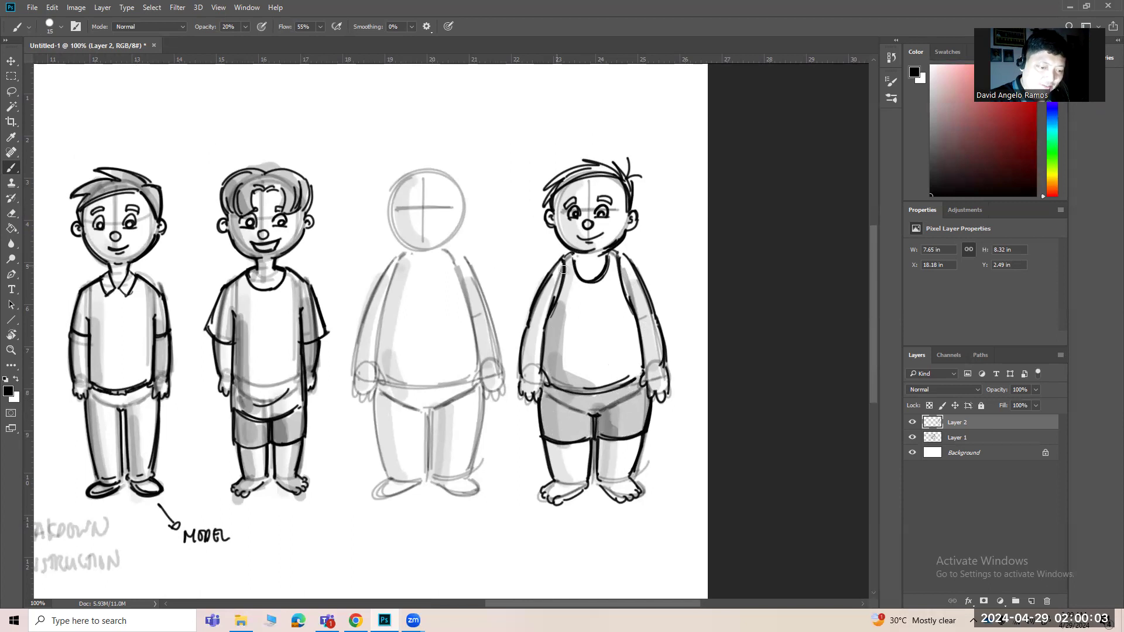
pyautogui.moveTo(559, 185)
pyautogui.mouseDown()
pyautogui.moveTo(591, 170)
pyautogui.moveTo(547, 199)
pyautogui.mouseUp()
pyautogui.moveTo(630, 288); pyautogui.dragTo(647, 377)
pyautogui.moveTo(533, 319); pyautogui.dragTo(524, 383)
pyautogui.moveTo(547, 286); pyautogui.dragTo(533, 316)
pyautogui.moveTo(559, 442); pyautogui.dragTo(556, 496)
pyautogui.moveTo(602, 451); pyautogui.dragTo(614, 491)
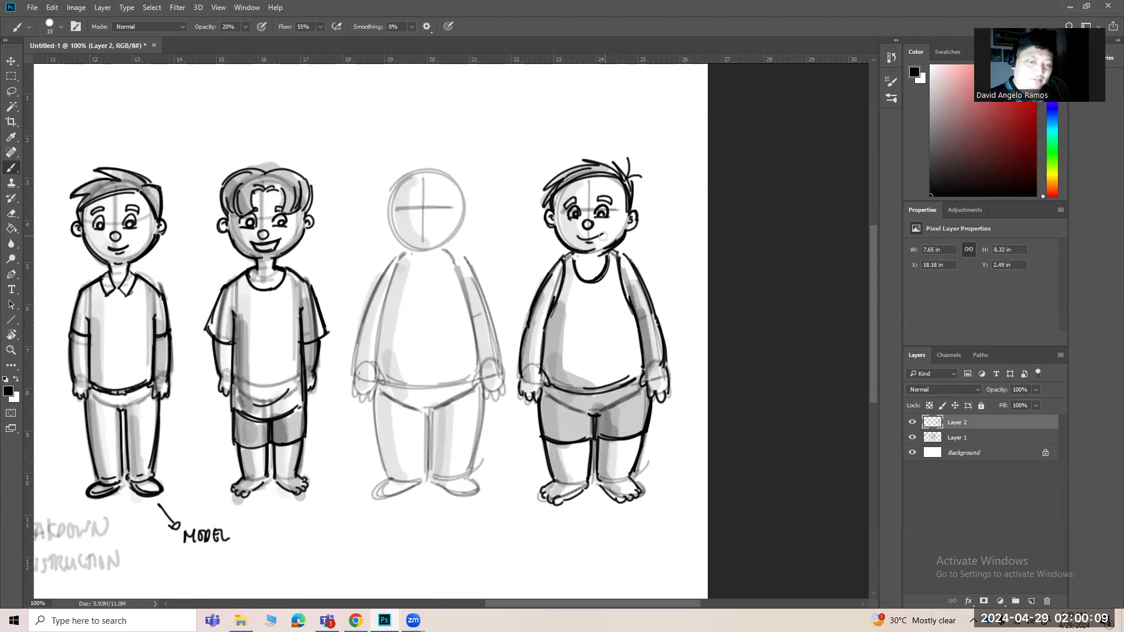
# Step: Shade one side of the face and soften the shirt and leg shadows with strokes at 10% opacity
pyautogui.moveTo(556, 201)
pyautogui.mouseDown()
pyautogui.moveTo(596, 257)
pyautogui.moveTo(580, 254)
pyautogui.moveTo(585, 277)
pyautogui.mouseUp()
pyautogui.press('1')
pyautogui.moveTo(567, 328)
pyautogui.mouseDown()
pyautogui.moveTo(574, 381)
pyautogui.moveTo(614, 380)
pyautogui.moveTo(542, 366)
pyautogui.mouseUp()
pyautogui.moveTo(578, 438); pyautogui.dragTo(565, 495)
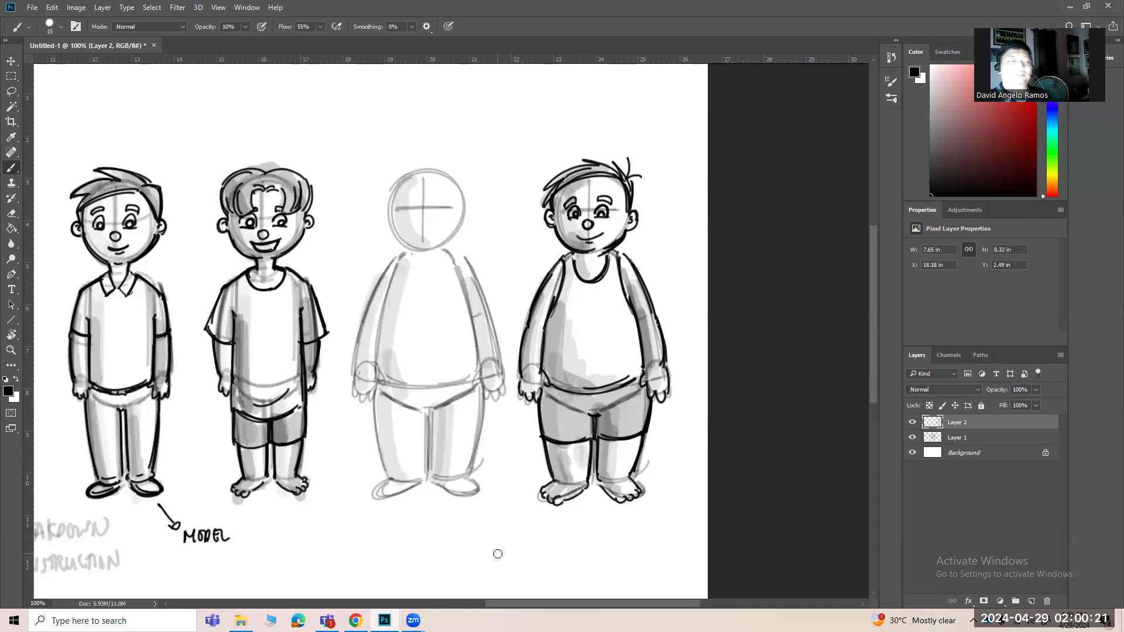
pyautogui.hotkey('ctrl', '0')
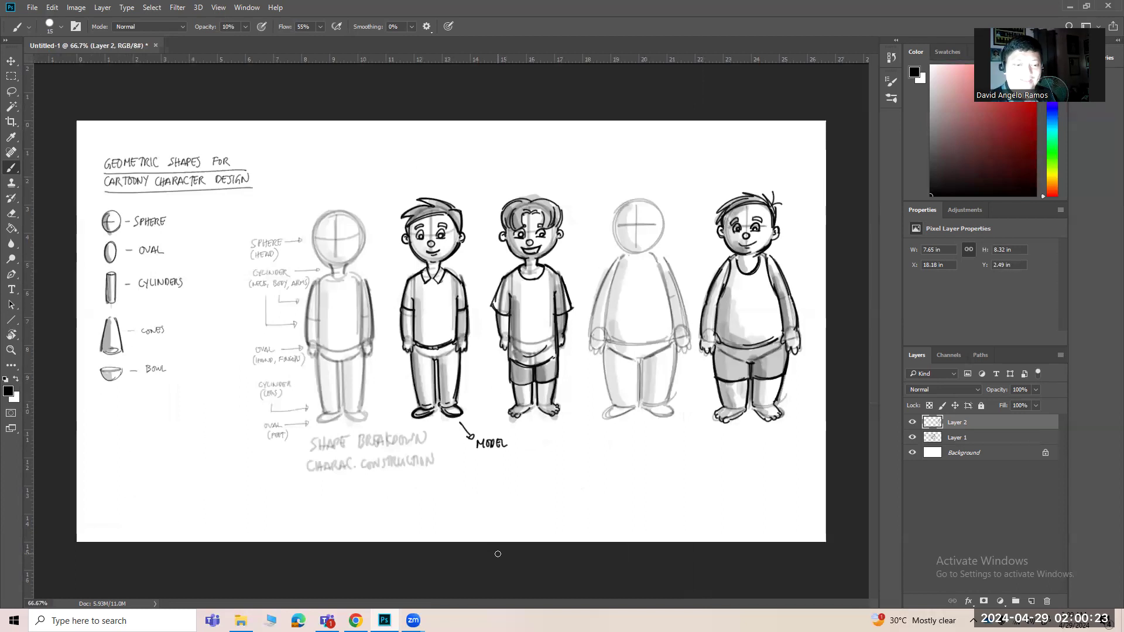
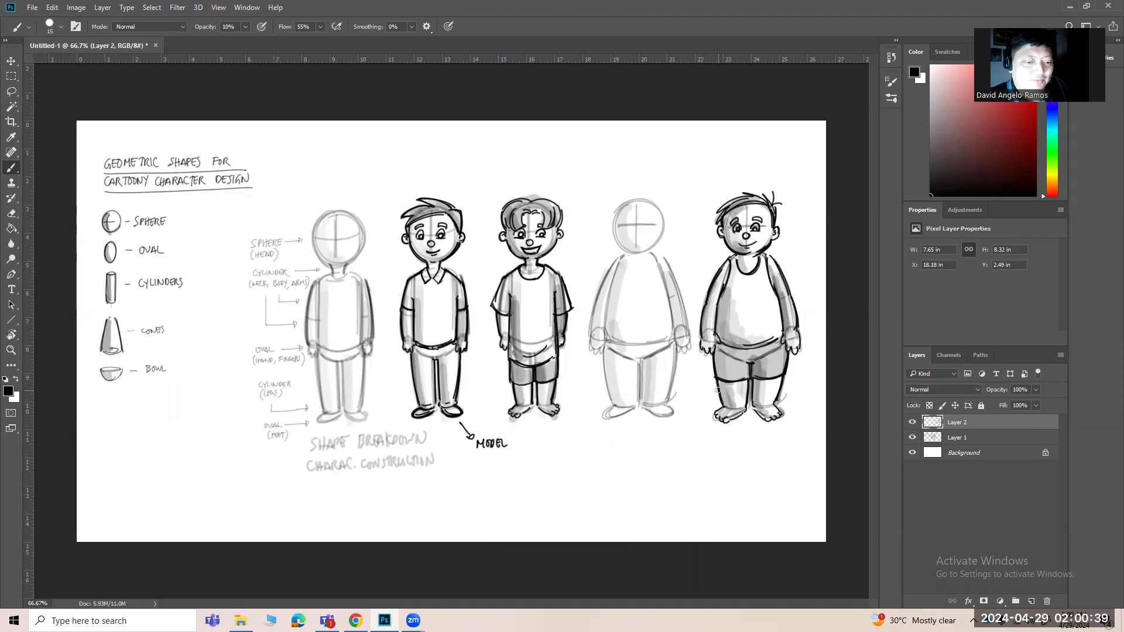
pyautogui.hotkey('ctrl', '-')
pyautogui.hotkey('ctrl', '+')
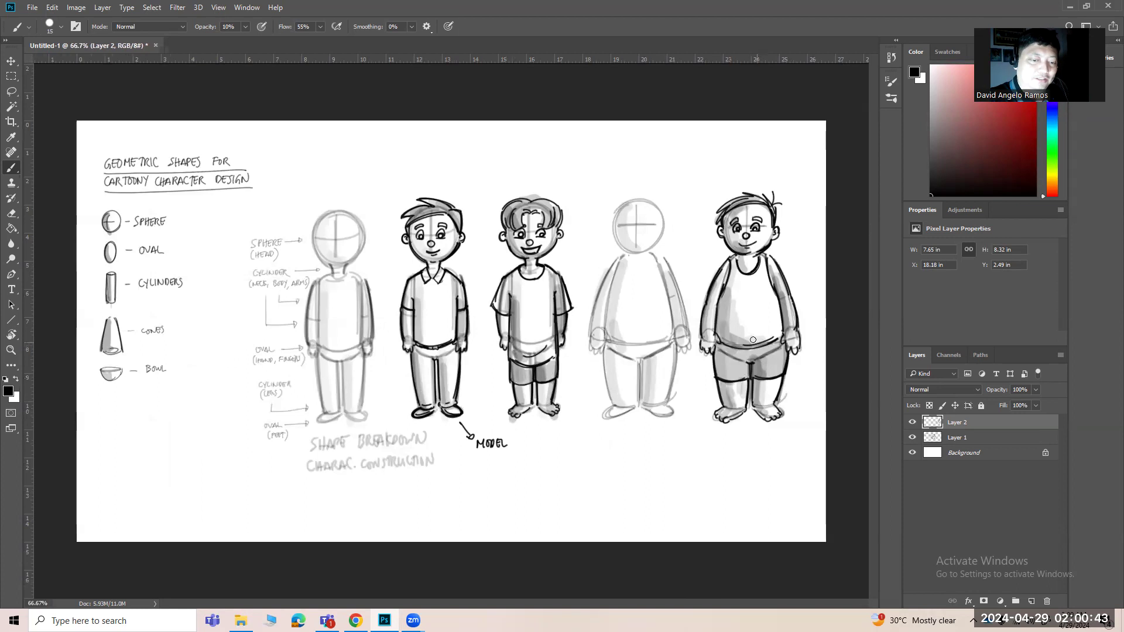
pyautogui.click(12, 122)
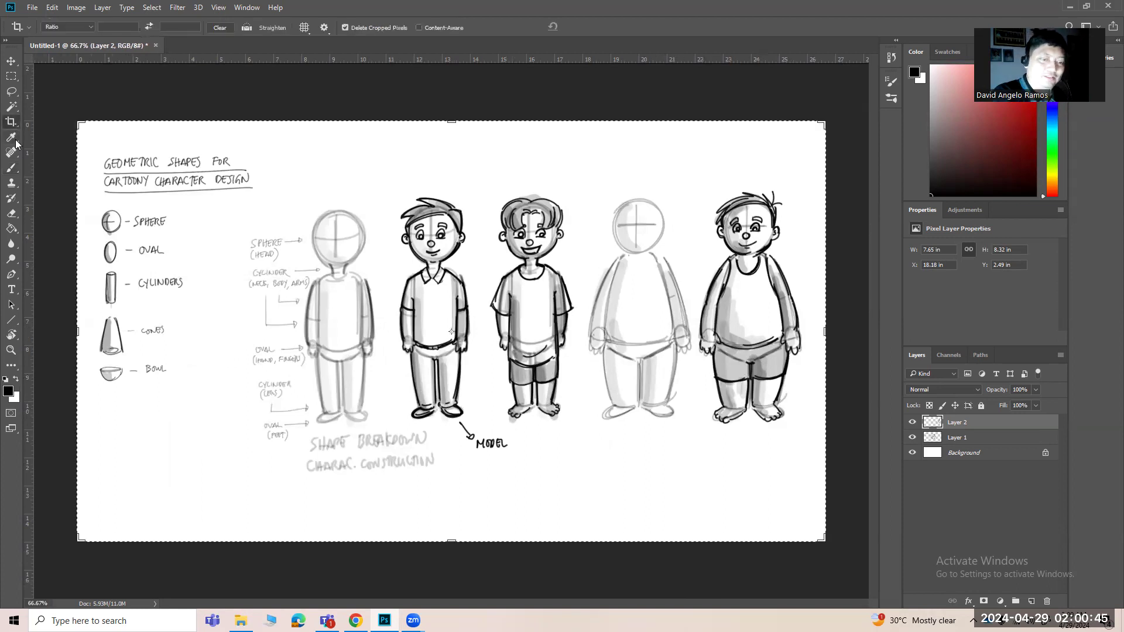
pyautogui.moveTo(827, 332)
pyautogui.mouseDown()
pyautogui.moveTo(888, 339)
pyautogui.moveTo(805, 339)
pyautogui.mouseUp()
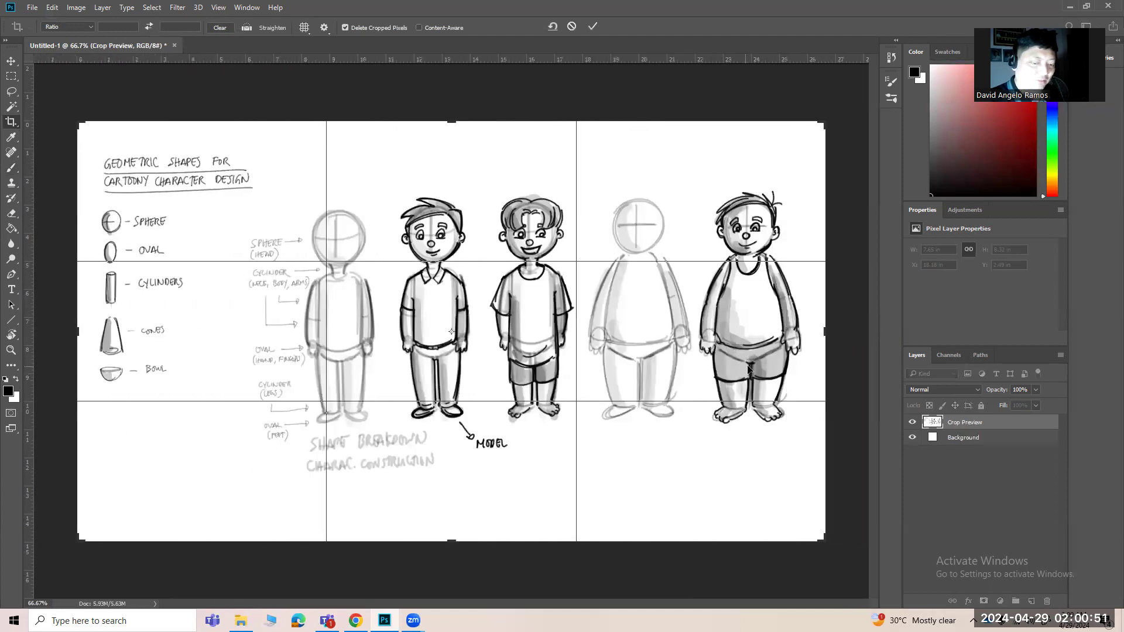
pyautogui.press('Return')
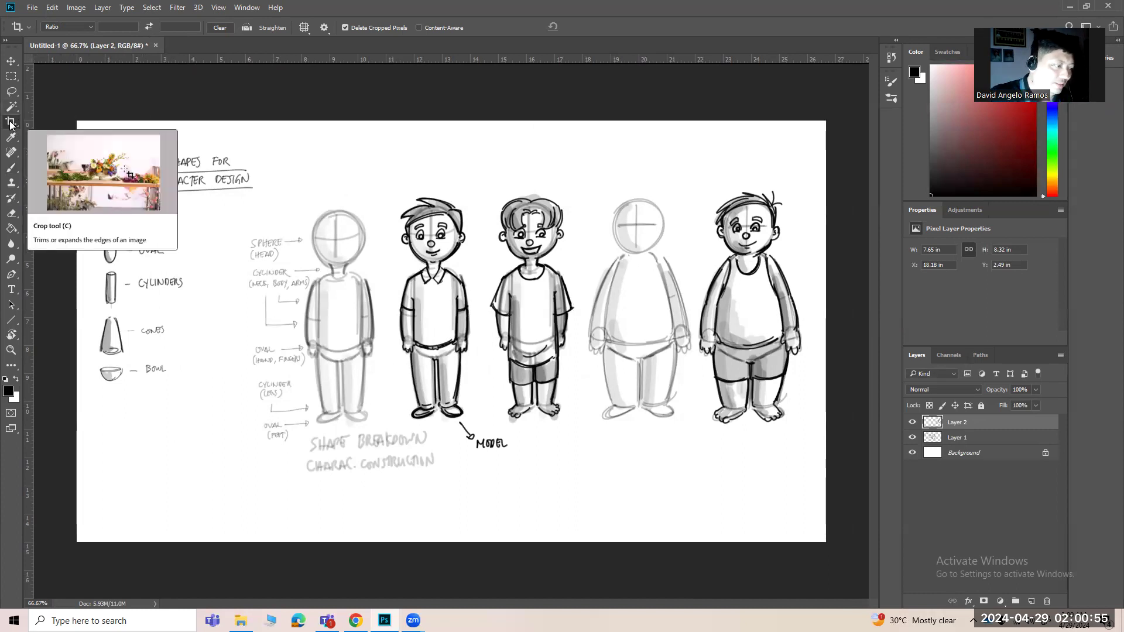
pyautogui.click(10, 123)
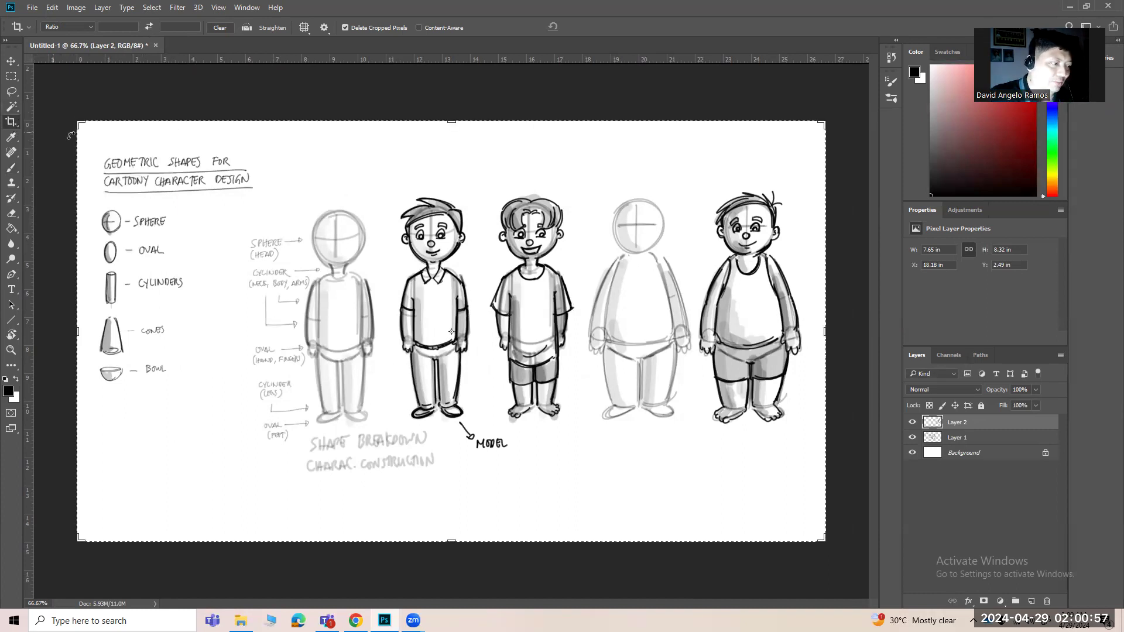
pyautogui.moveTo(73, 332); pyautogui.dragTo(160, 327)
pyautogui.press('Return')
pyautogui.hotkey('ctrl', 'z')
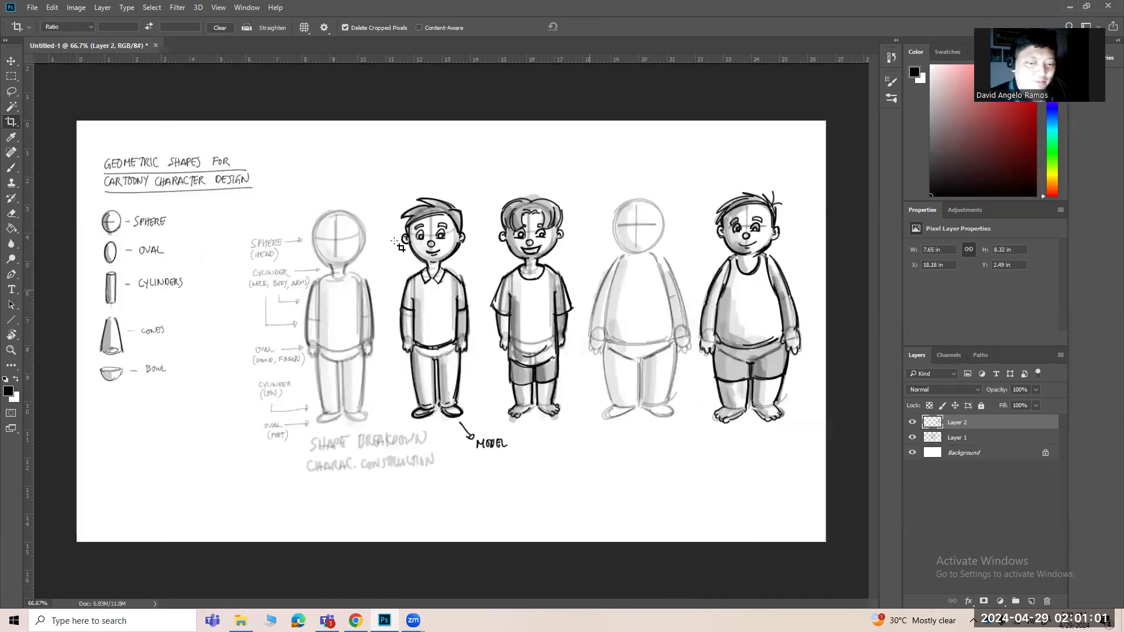
# Step: Extend the canvas to the right with the Crop tool to make room beside the heavy character
pyautogui.click(16, 124)
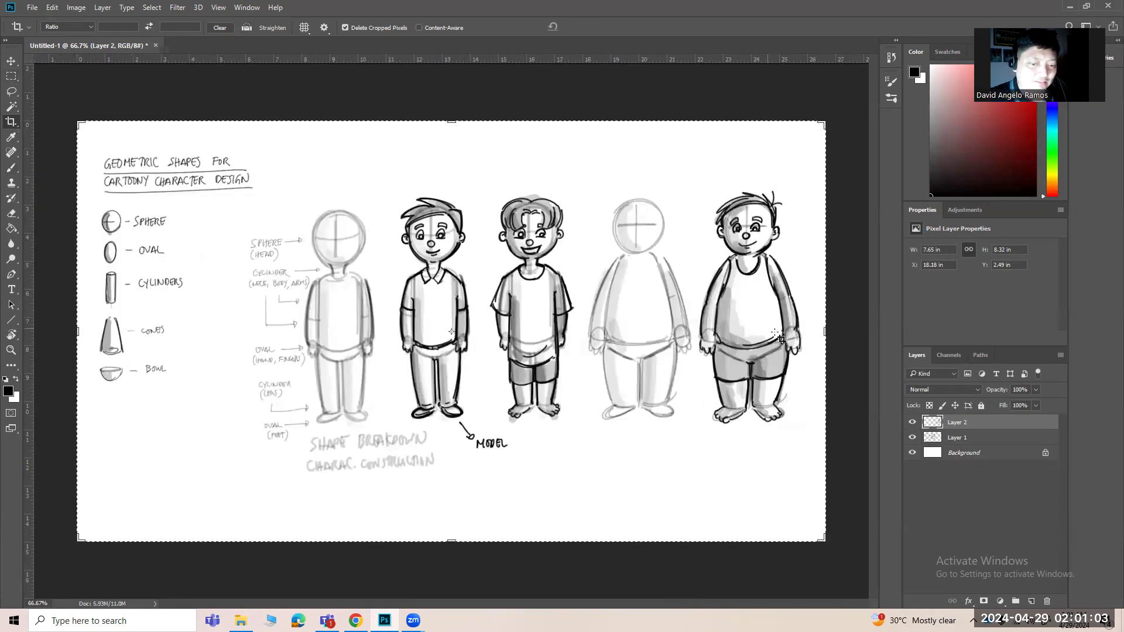
pyautogui.moveTo(828, 330)
pyautogui.mouseDown()
pyautogui.moveTo(867, 316)
pyautogui.moveTo(828, 389)
pyautogui.moveTo(825, 336)
pyautogui.moveTo(838, 337)
pyautogui.mouseUp()
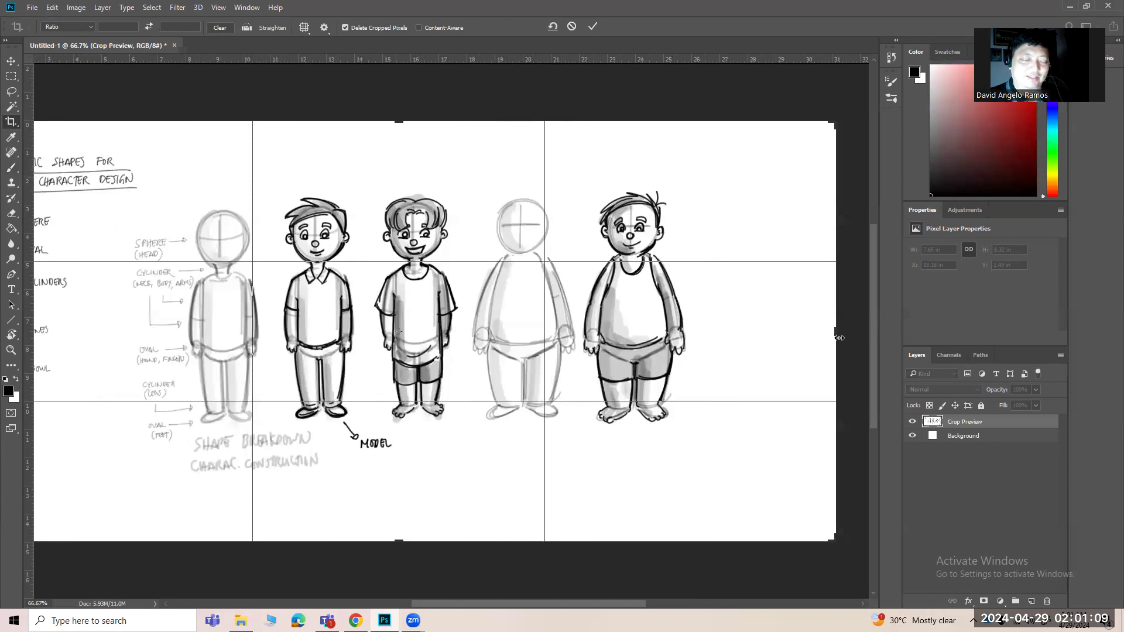
pyautogui.press('Return')
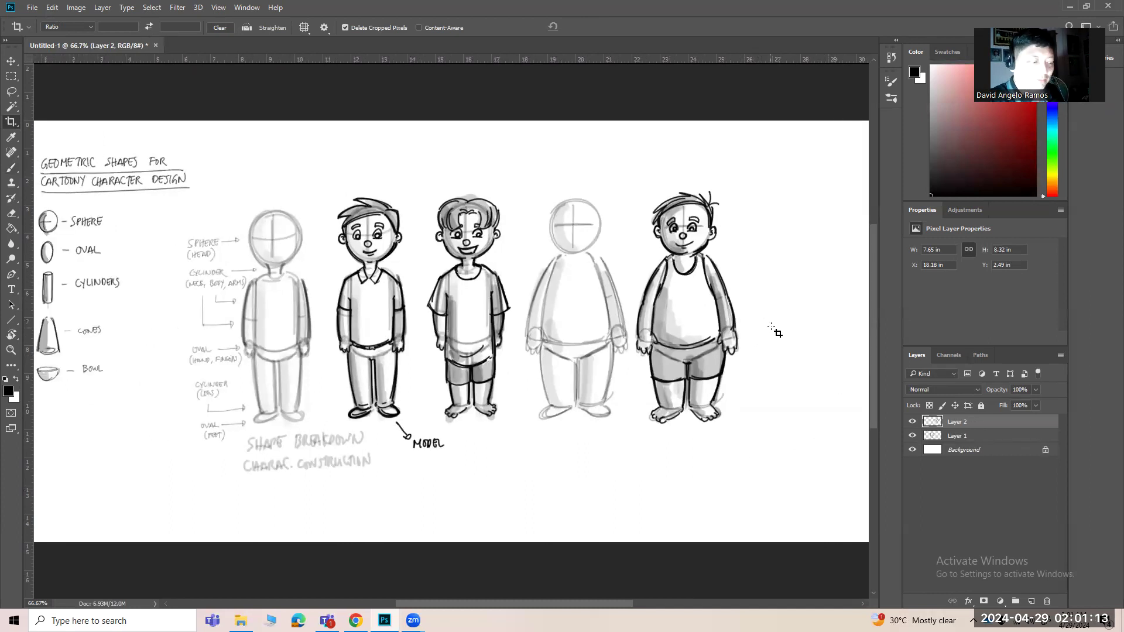
# Step: Using a thin brush at 25% opacity, sketch an oval head and a narrow cylindrical torso beside the heavy character
pyautogui.moveTo(775, 380); pyautogui.dragTo(811, 359)
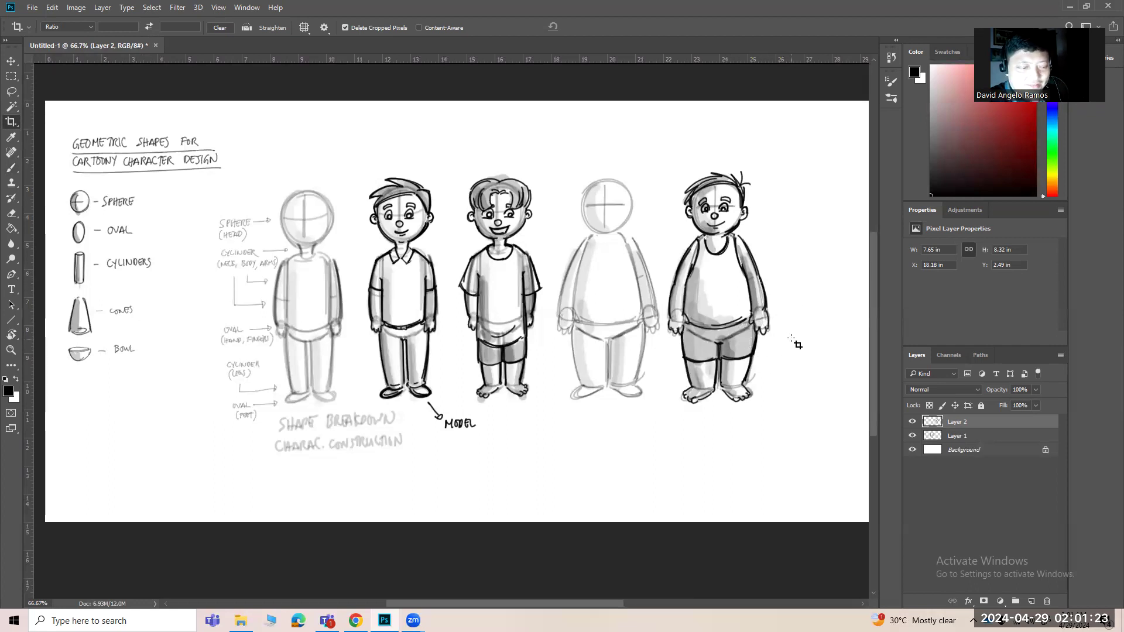
pyautogui.moveTo(809, 358); pyautogui.dragTo(767, 368)
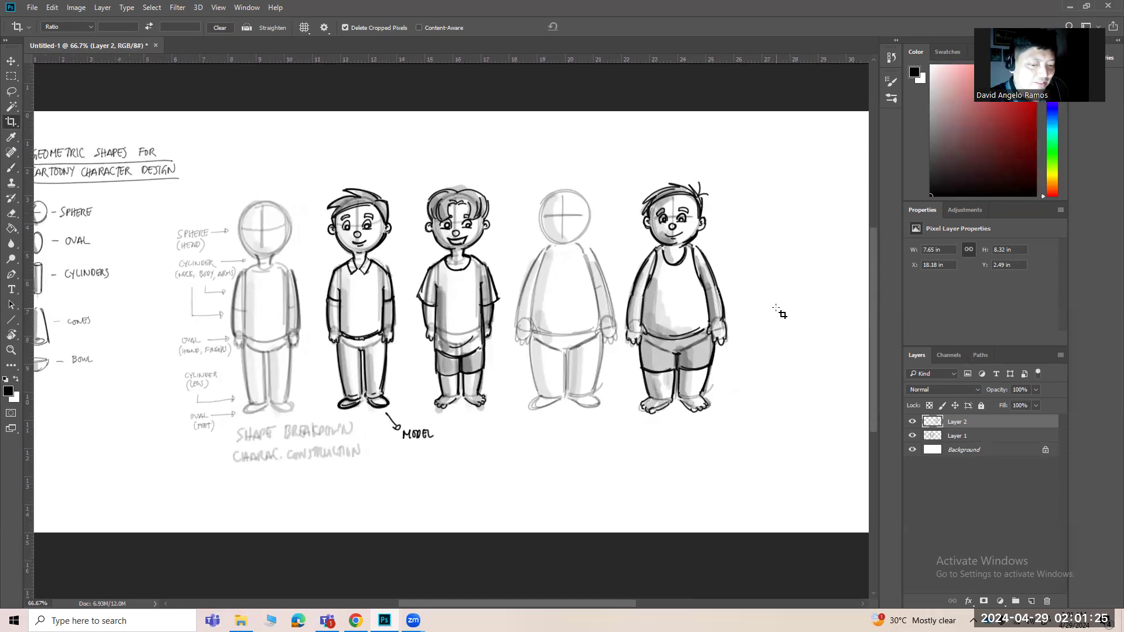
pyautogui.moveTo(792, 328)
pyautogui.mouseDown()
pyautogui.moveTo(815, 326)
pyautogui.moveTo(681, 360)
pyautogui.mouseUp()
pyautogui.press('z')
pyautogui.click(693, 305)
pyautogui.press('b')
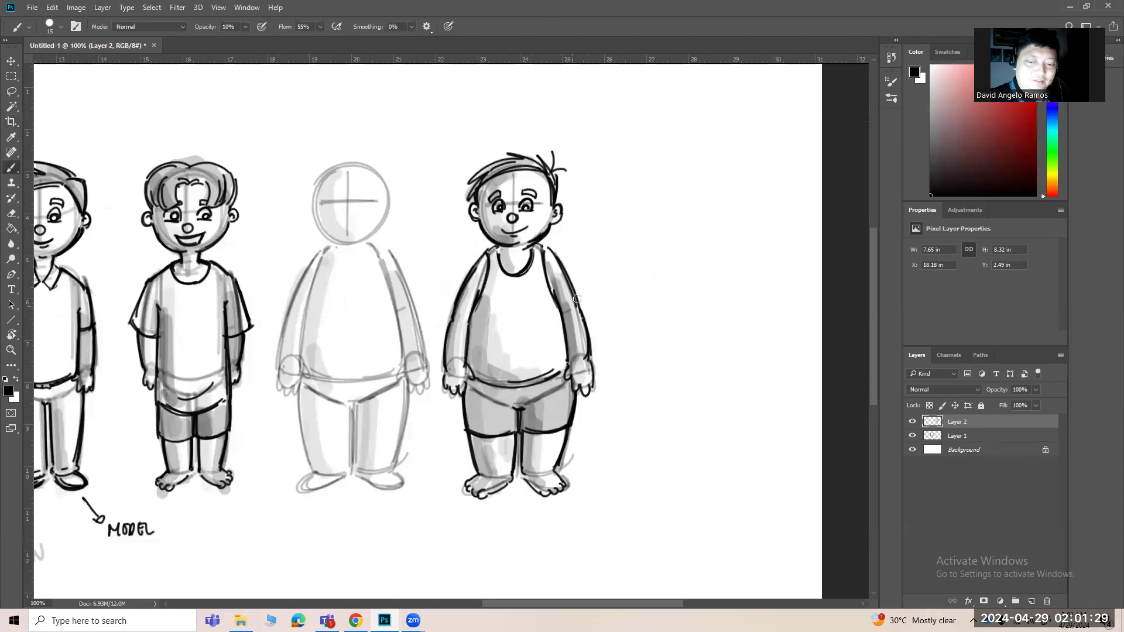
pyautogui.press('[')
pyautogui.press('[')
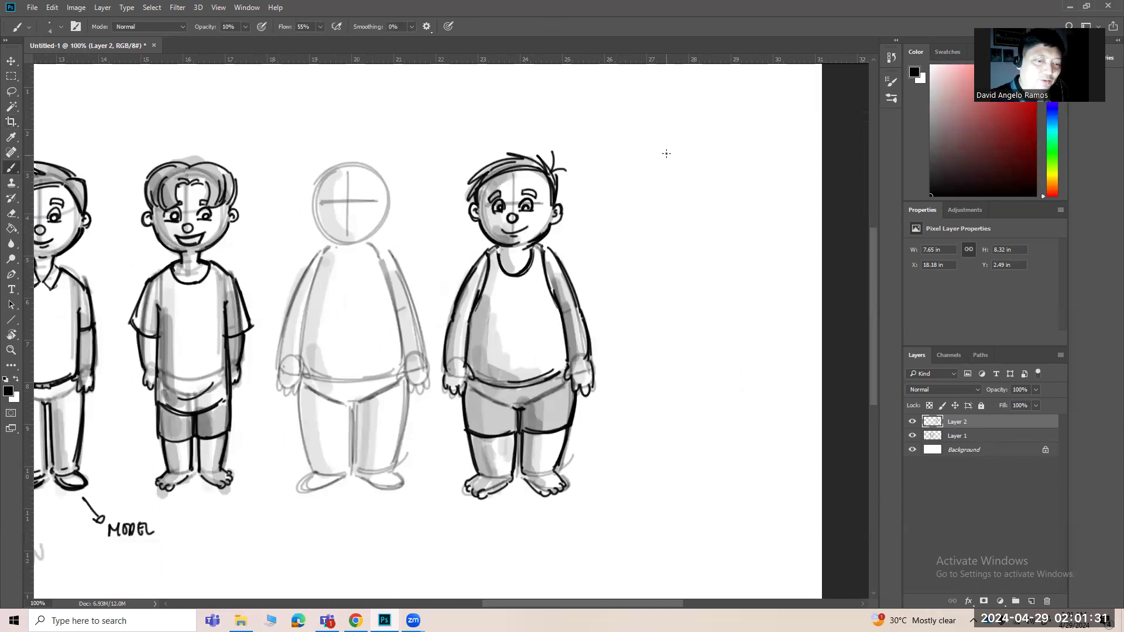
pyautogui.moveTo(246, 26); pyautogui.dragTo(251, 40)
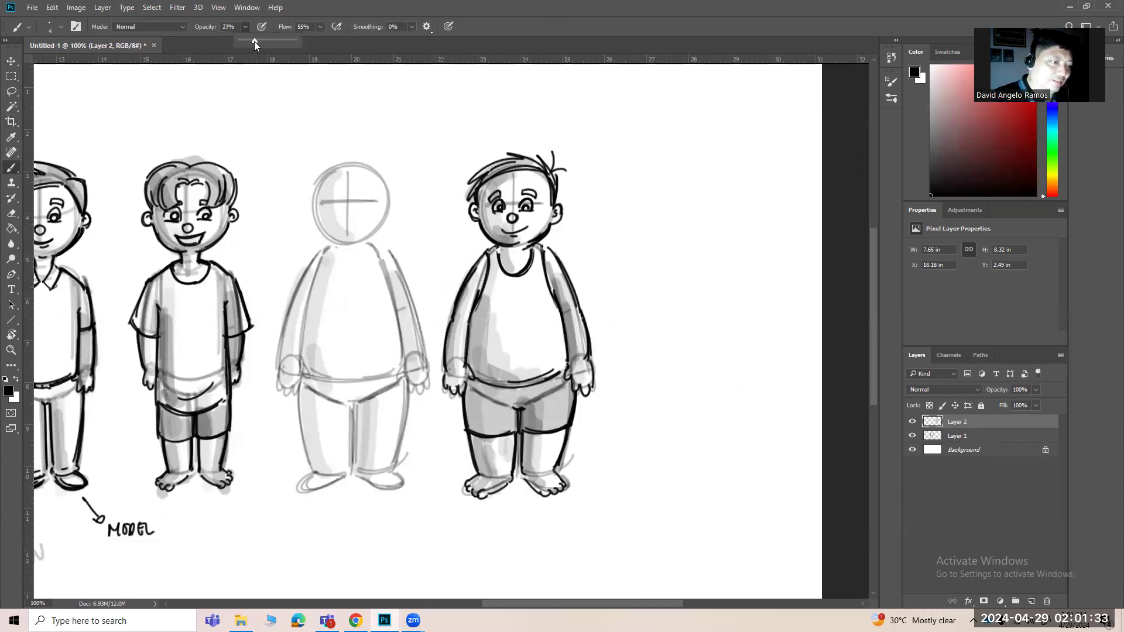
pyautogui.moveTo(664, 186)
pyautogui.mouseDown()
pyautogui.moveTo(668, 175)
pyautogui.moveTo(663, 187)
pyautogui.moveTo(703, 244)
pyautogui.moveTo(711, 345)
pyautogui.mouseUp()
pyautogui.moveTo(669, 240)
pyautogui.mouseDown()
pyautogui.moveTo(666, 354)
pyautogui.moveTo(664, 330)
pyautogui.moveTo(708, 248)
pyautogui.moveTo(709, 353)
pyautogui.moveTo(713, 341)
pyautogui.mouseUp()
pyautogui.moveTo(670, 237); pyautogui.dragTo(711, 234)
pyautogui.moveTo(666, 355); pyautogui.dragTo(712, 351)
pyautogui.moveTo(665, 242); pyautogui.dragTo(663, 356)
# Step: Sketch the neck joining the oval head to the torso and try a vertical centre line down the torso
pyautogui.hotkey('ctrl', 'space')
pyautogui.click(683, 229)
pyautogui.moveTo(665, 191); pyautogui.dragTo(681, 237)
pyautogui.moveTo(717, 197); pyautogui.dragTo(703, 236)
pyautogui.moveTo(660, 186)
pyautogui.mouseDown()
pyautogui.moveTo(682, 241)
pyautogui.moveTo(705, 234)
pyautogui.moveTo(696, 514)
pyautogui.mouseUp()
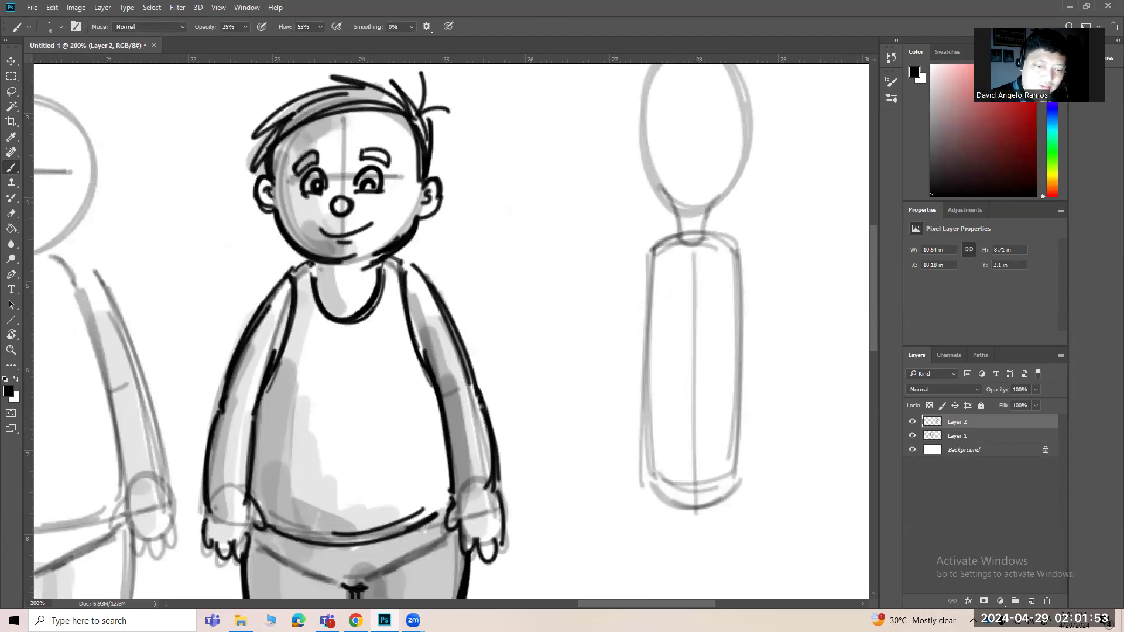
pyautogui.hotkey('ctrl', 'z')
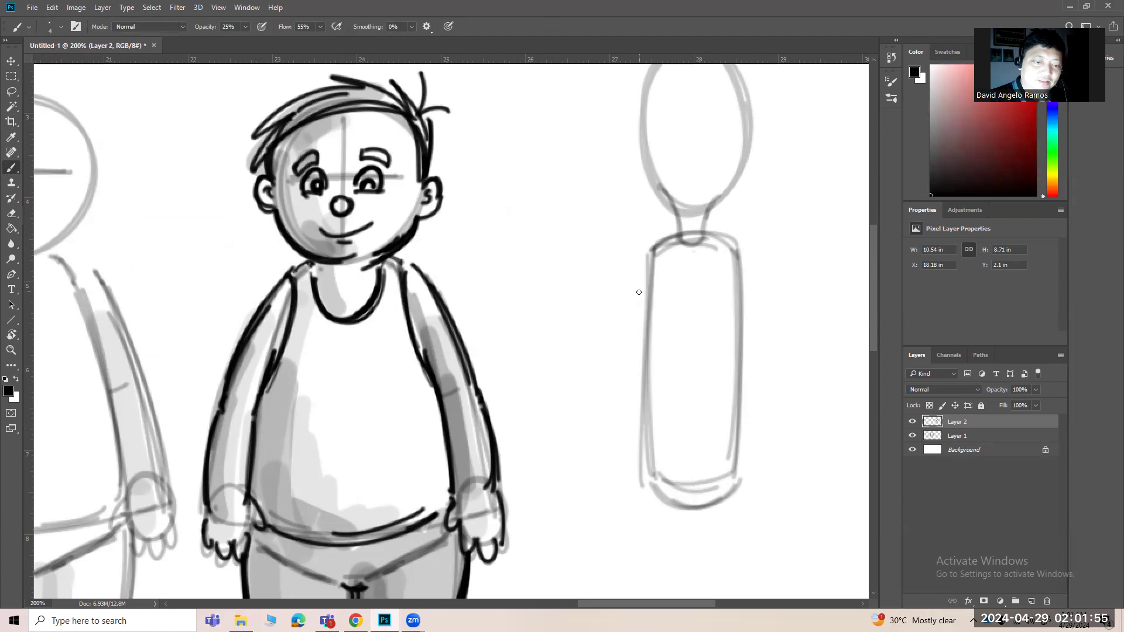
# Step: Sketch two long, thin cylindrical legs below the new figure's torso, with their outer and inner edges
pyautogui.scroll(-5, 686, 296)
pyautogui.hotkey('ctrl', '-')
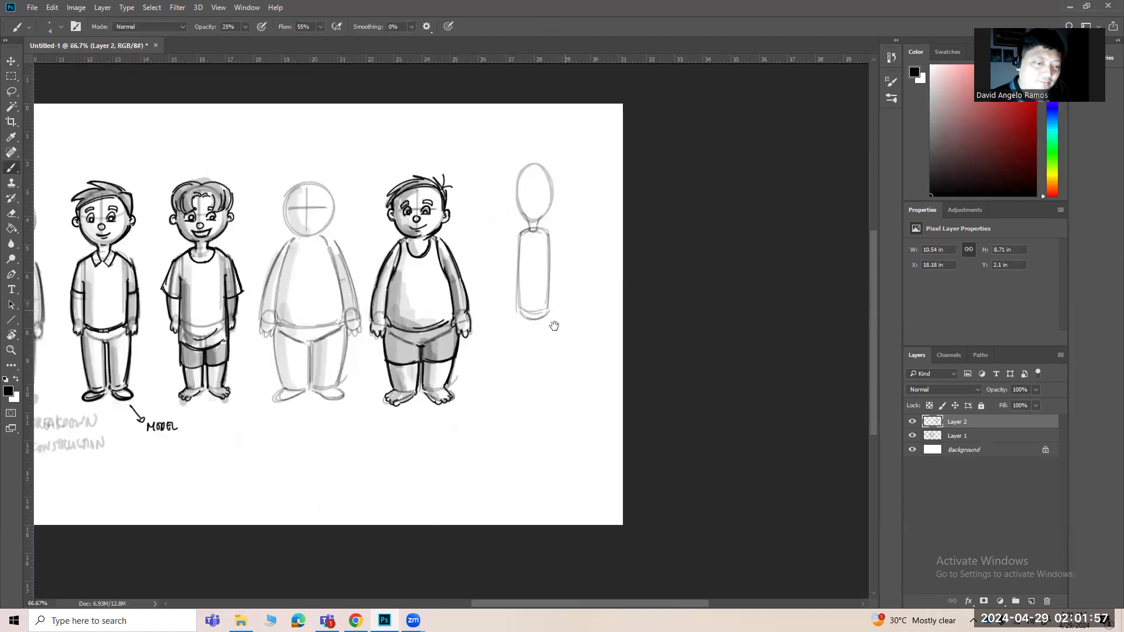
pyautogui.moveTo(554, 326); pyautogui.dragTo(624, 323)
pyautogui.keyDown('ctrl'); pyautogui.click(604, 313); pyautogui.keyUp('ctrl')
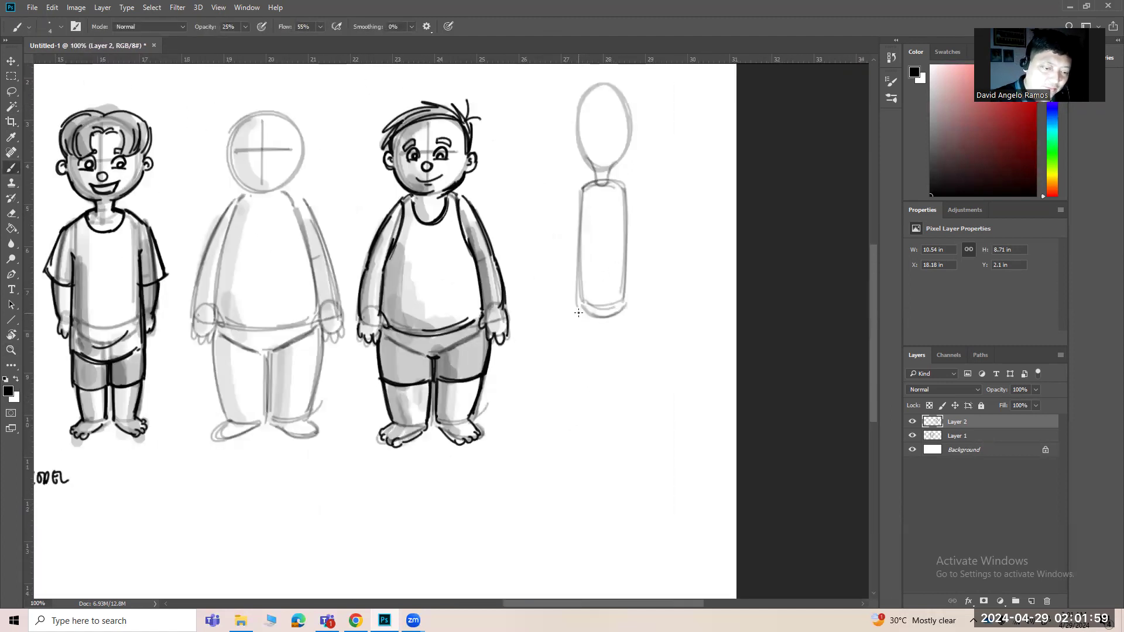
pyautogui.moveTo(578, 306); pyautogui.dragTo(578, 478)
pyautogui.moveTo(625, 304); pyautogui.dragTo(630, 471)
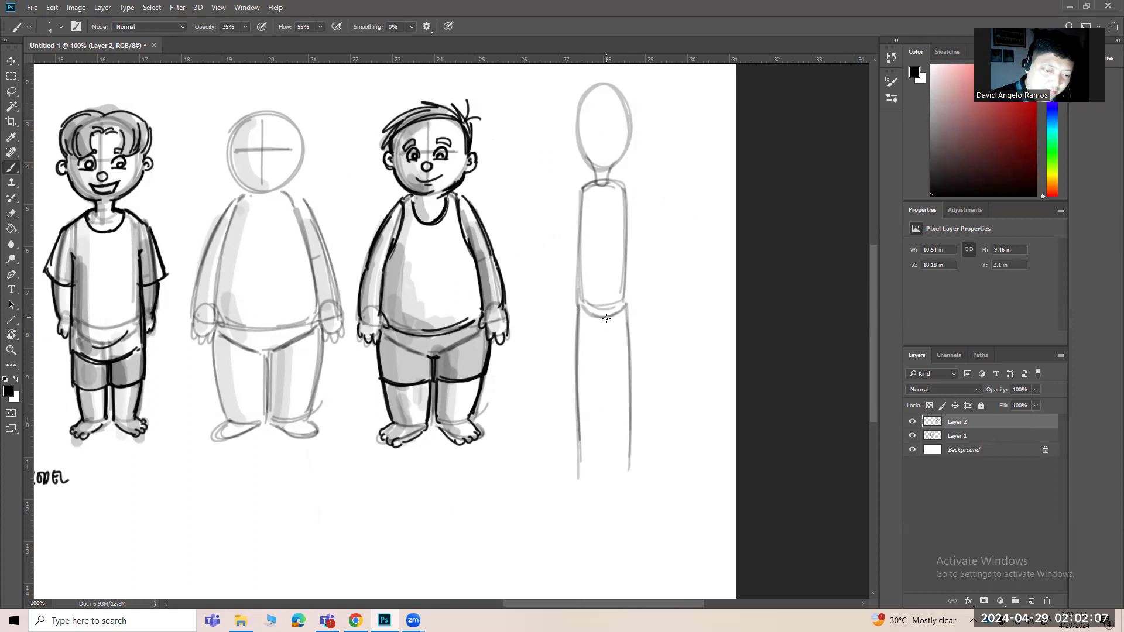
pyautogui.moveTo(607, 313); pyautogui.dragTo(616, 458)
pyautogui.moveTo(591, 319); pyautogui.dragTo(595, 473)
pyautogui.moveTo(605, 317); pyautogui.dragTo(618, 460)
# Step: Reinforce the sides of the torso and legs, close the ankles and add oval feet pointing outward
pyautogui.moveTo(624, 204); pyautogui.dragTo(623, 305)
pyautogui.moveTo(580, 189); pyautogui.dragTo(578, 297)
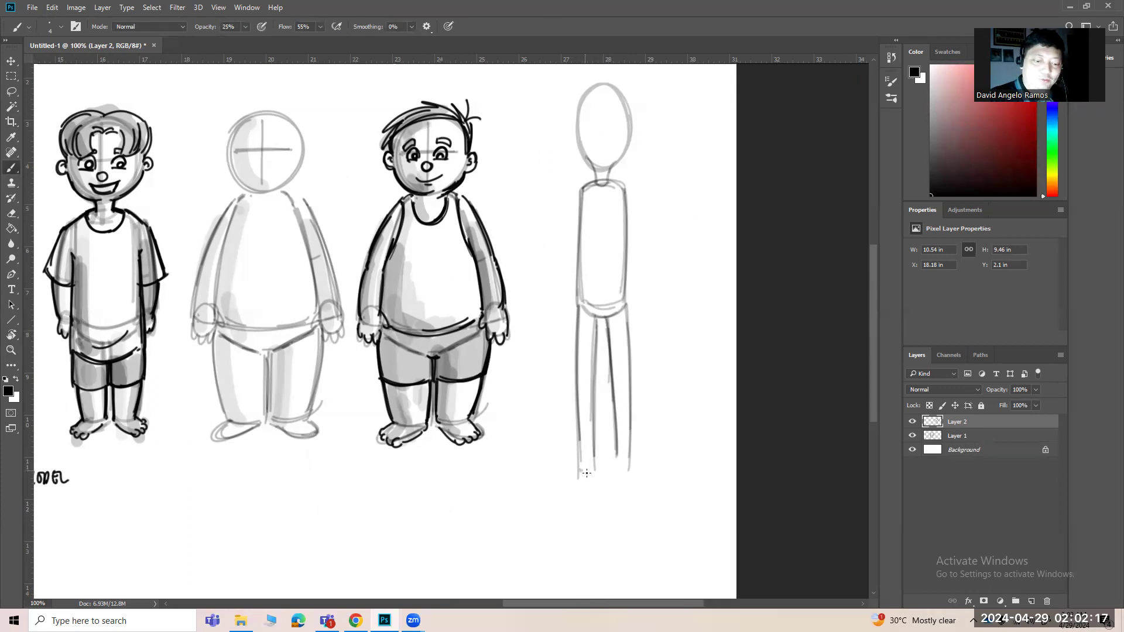
pyautogui.moveTo(607, 320)
pyautogui.mouseDown()
pyautogui.moveTo(616, 451)
pyautogui.moveTo(593, 445)
pyautogui.moveTo(593, 478)
pyautogui.mouseUp()
pyautogui.moveTo(577, 191); pyautogui.dragTo(578, 423)
pyautogui.moveTo(626, 191); pyautogui.dragTo(628, 348)
pyautogui.moveTo(627, 267); pyautogui.dragTo(631, 468)
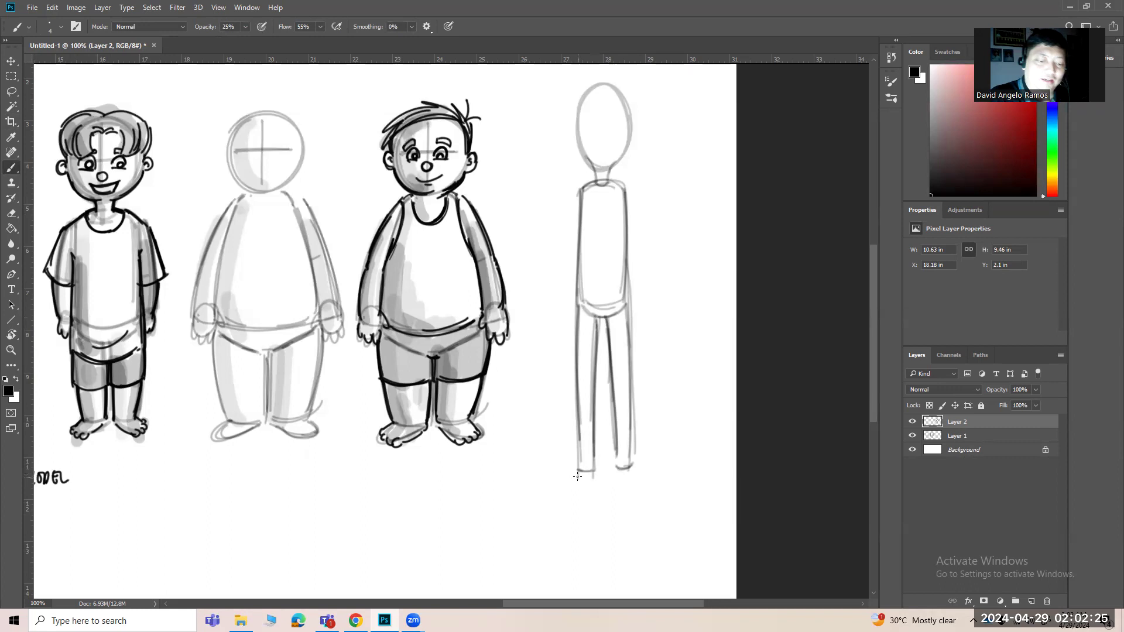
pyautogui.moveTo(577, 472)
pyautogui.mouseDown()
pyautogui.moveTo(637, 481)
pyautogui.moveTo(620, 482)
pyautogui.moveTo(642, 468)
pyautogui.moveTo(648, 485)
pyautogui.moveTo(632, 483)
pyautogui.mouseUp()
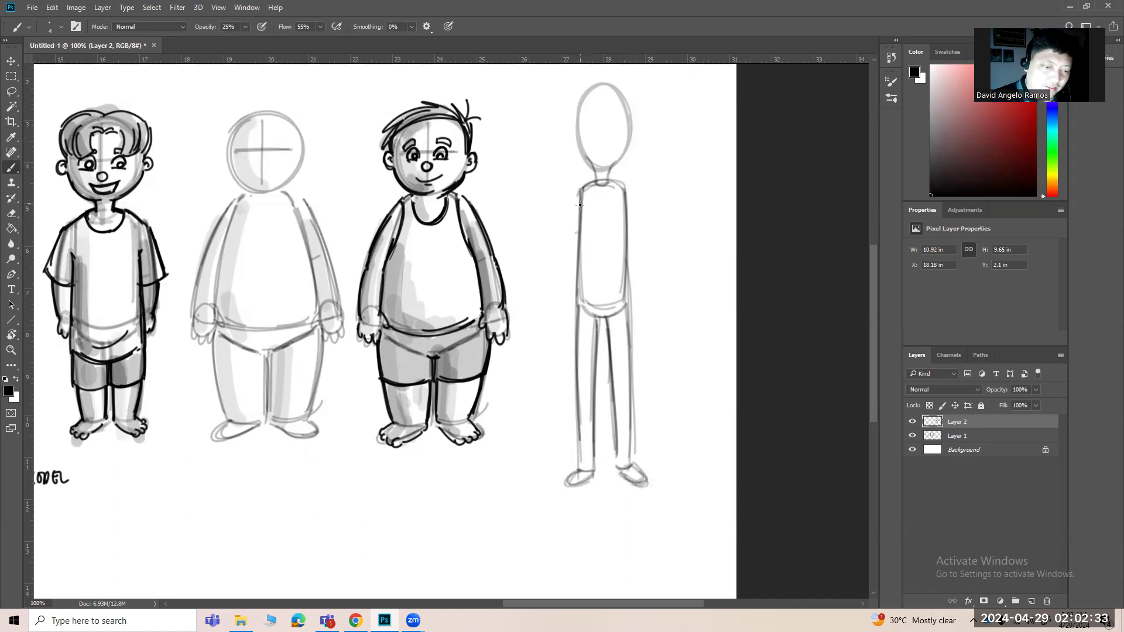
# Step: Sketch a slim arm hanging down each side of the thin figure's torso
pyautogui.scroll(1, 579, 205)
pyautogui.moveTo(579, 165); pyautogui.dragTo(554, 355)
pyautogui.moveTo(577, 171)
pyautogui.mouseDown()
pyautogui.moveTo(560, 238)
pyautogui.moveTo(554, 372)
pyautogui.mouseUp()
pyautogui.moveTo(580, 169); pyautogui.dragTo(556, 372)
pyautogui.moveTo(678, 174); pyautogui.dragTo(697, 383)
# Step: Sketch small oval hands at the ends of both thin arms and go over the arm line
pyautogui.moveTo(554, 390); pyautogui.dragTo(581, 393)
pyautogui.moveTo(683, 389); pyautogui.dragTo(705, 384)
pyautogui.moveTo(685, 183); pyautogui.dragTo(687, 373)
pyautogui.moveTo(565, 384)
pyautogui.mouseDown()
pyautogui.moveTo(566, 413)
pyautogui.moveTo(574, 405)
pyautogui.mouseUp()
pyautogui.moveTo(689, 372); pyautogui.dragTo(691, 407)
pyautogui.moveTo(566, 379)
pyautogui.mouseDown()
pyautogui.moveTo(563, 414)
pyautogui.moveTo(580, 394)
pyautogui.mouseUp()
pyautogui.moveTo(685, 383); pyautogui.dragTo(700, 392)
pyautogui.moveTo(683, 179); pyautogui.dragTo(696, 385)
# Step: Lasso the thin figure, enlarge it slightly with Free Transform, move it closer to the heavy character and deselect
pyautogui.hotkey('ctrl', '-')
pyautogui.hotkey('ctrl', '-')
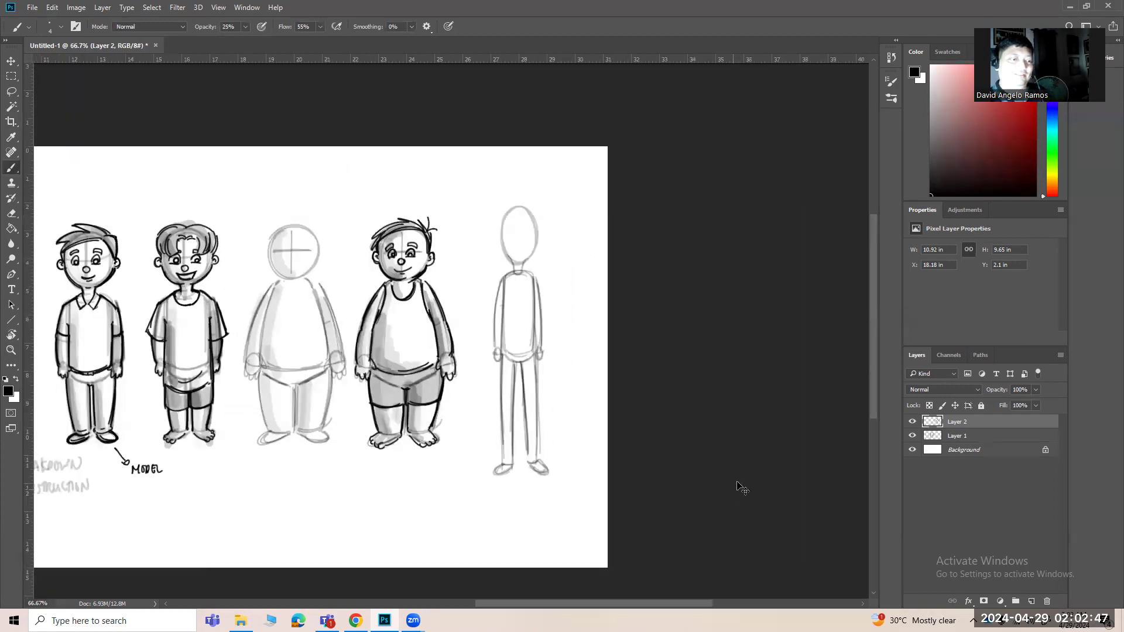
pyautogui.hotkey('ctrl', '+')
pyautogui.press('l')
pyautogui.moveTo(634, 354)
pyautogui.mouseDown()
pyautogui.moveTo(501, 217)
pyautogui.moveTo(591, 595)
pyautogui.moveTo(653, 324)
pyautogui.mouseUp()
pyautogui.hotkey('ctrl', 't')
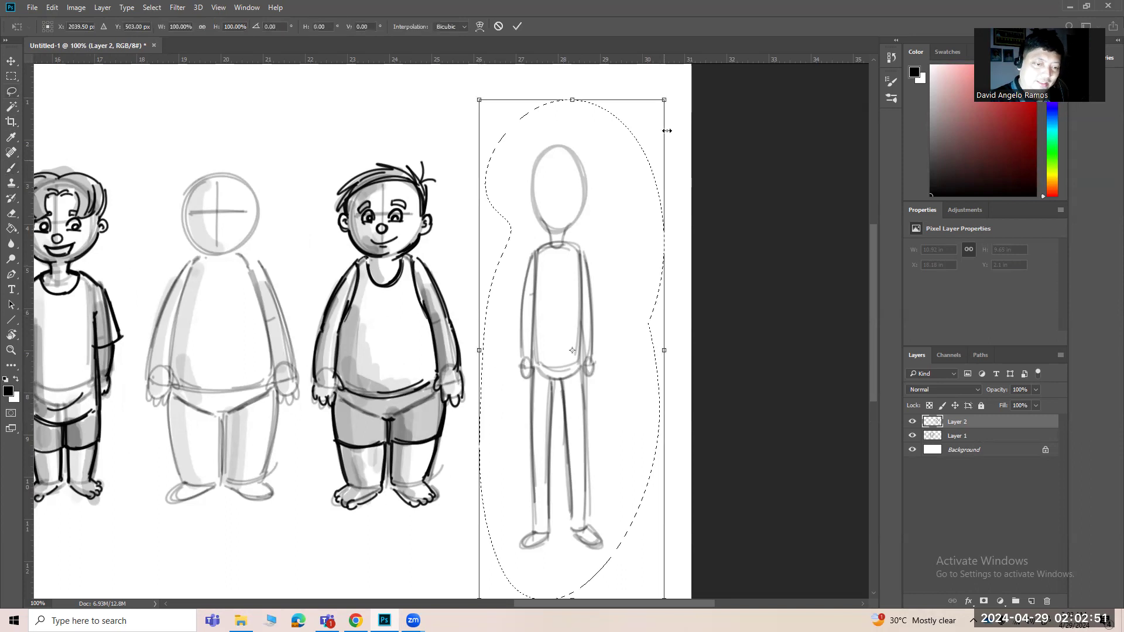
pyautogui.moveTo(664, 95)
pyautogui.mouseDown()
pyautogui.moveTo(677, 86)
pyautogui.moveTo(668, 89)
pyautogui.mouseUp()
pyautogui.moveTo(586, 401); pyautogui.dragTo(564, 351)
pyautogui.moveTo(646, 300); pyautogui.dragTo(658, 303)
pyautogui.moveTo(569, 376); pyautogui.dragTo(565, 379)
pyautogui.press('Return')
pyautogui.hotkey('ctrl', 'd')
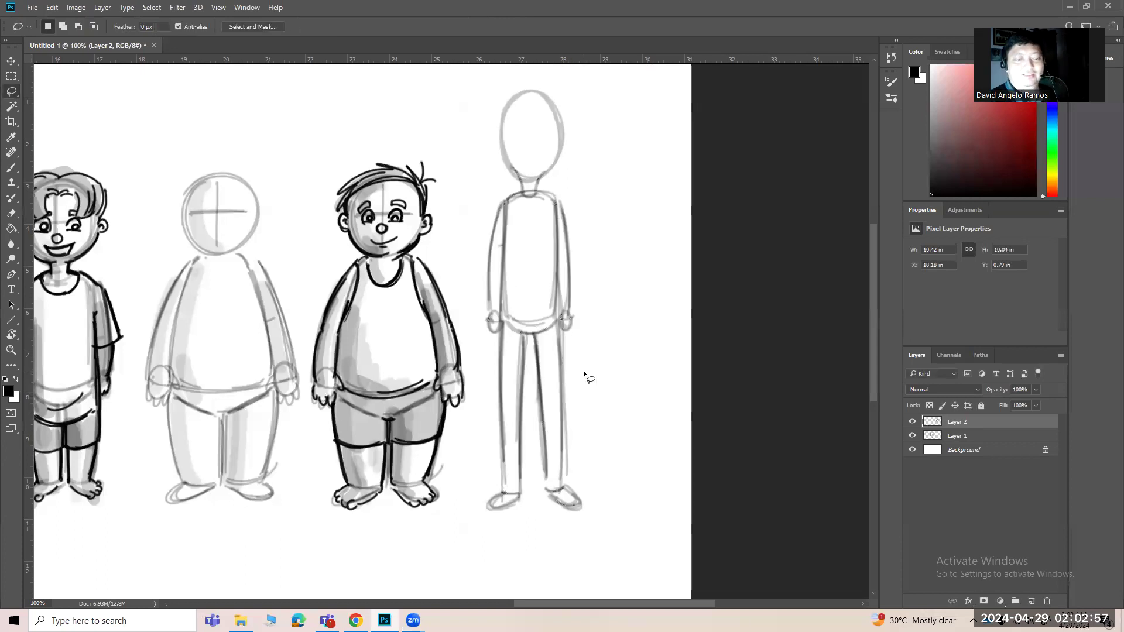
# Step: Go over the outlines of the thin figure's arms with the brush to reinforce them
pyautogui.press('b')
pyautogui.moveTo(563, 212); pyautogui.dragTo(569, 308)
pyautogui.moveTo(503, 205); pyautogui.dragTo(489, 308)
pyautogui.moveTo(493, 226); pyautogui.dragTo(490, 315)
pyautogui.press('z')
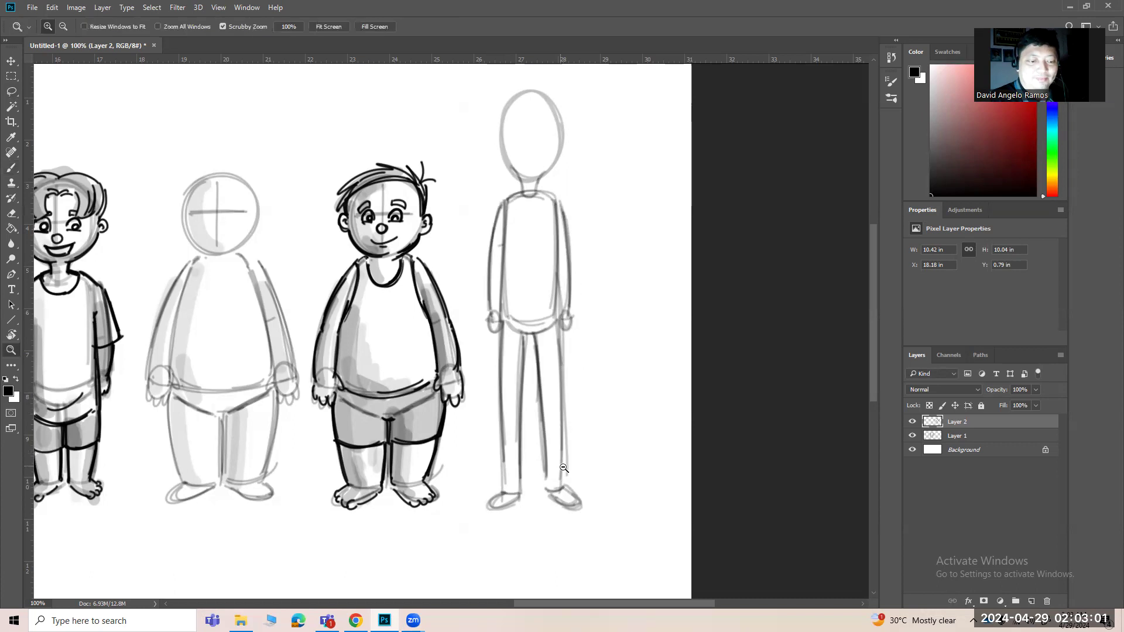
# Step: Reinforce the thin figure's oval head outline with the brush and add vertical and horizontal face guidelines inside it
pyautogui.keyDown('alt'); pyautogui.click(564, 470); pyautogui.keyUp('alt')
pyautogui.moveTo(639, 460); pyautogui.dragTo(702, 443)
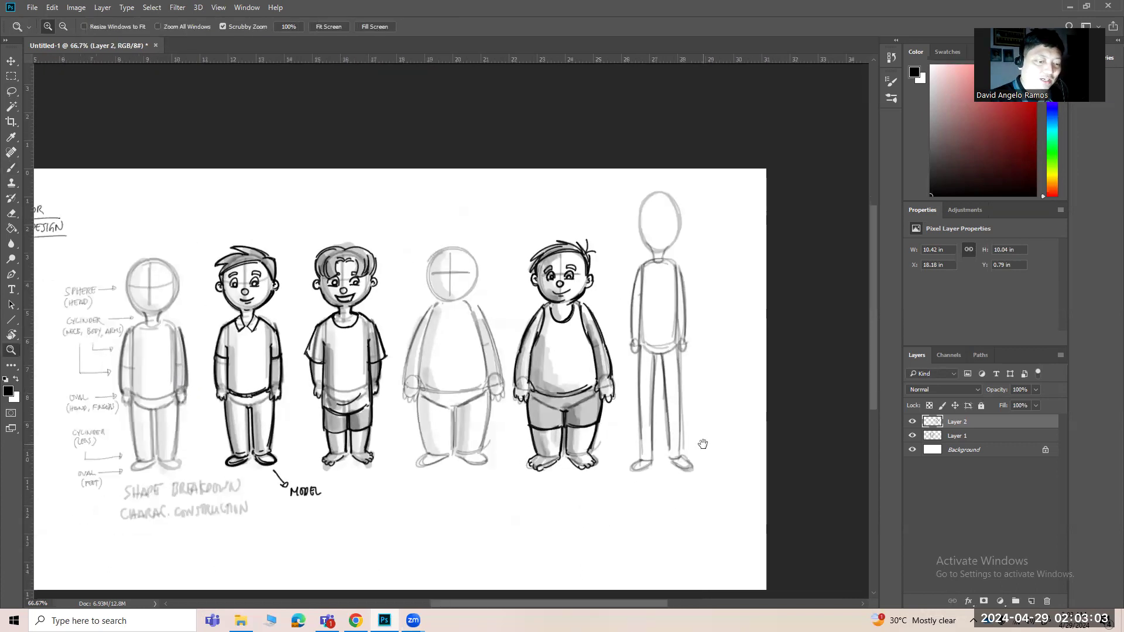
pyautogui.doubleClick(667, 278)
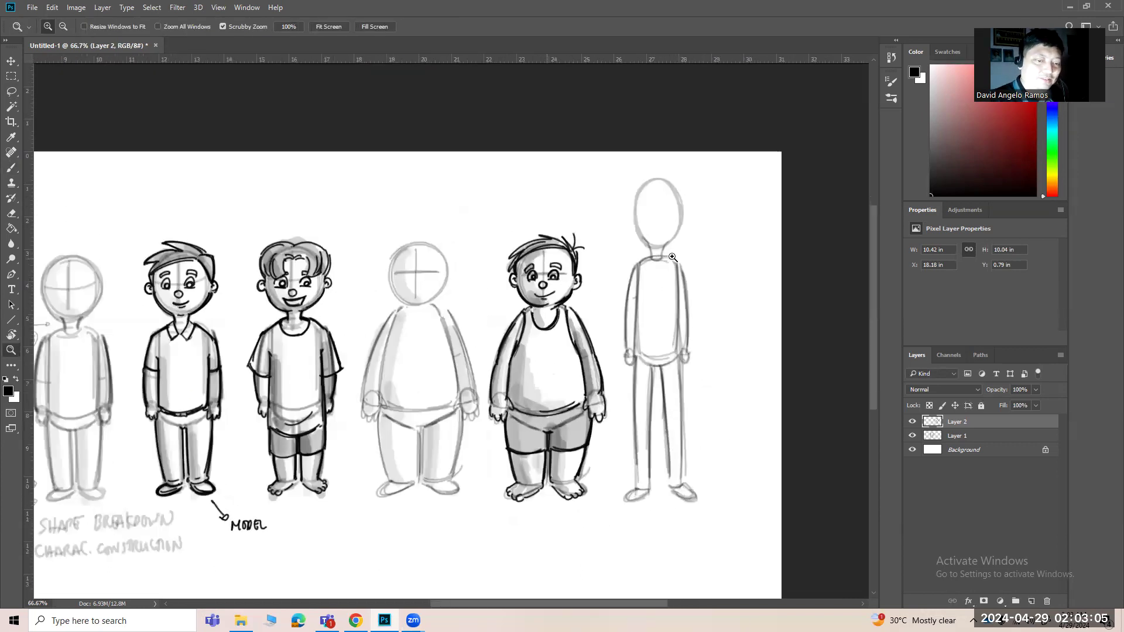
pyautogui.press('b')
pyautogui.moveTo(645, 107); pyautogui.dragTo(637, 216)
pyautogui.moveTo(620, 131)
pyautogui.mouseDown()
pyautogui.moveTo(687, 247)
pyautogui.moveTo(622, 297)
pyautogui.moveTo(694, 248)
pyautogui.mouseUp()
pyautogui.moveTo(671, 207); pyautogui.dragTo(589, 210)
pyautogui.moveTo(635, 121); pyautogui.dragTo(679, 154)
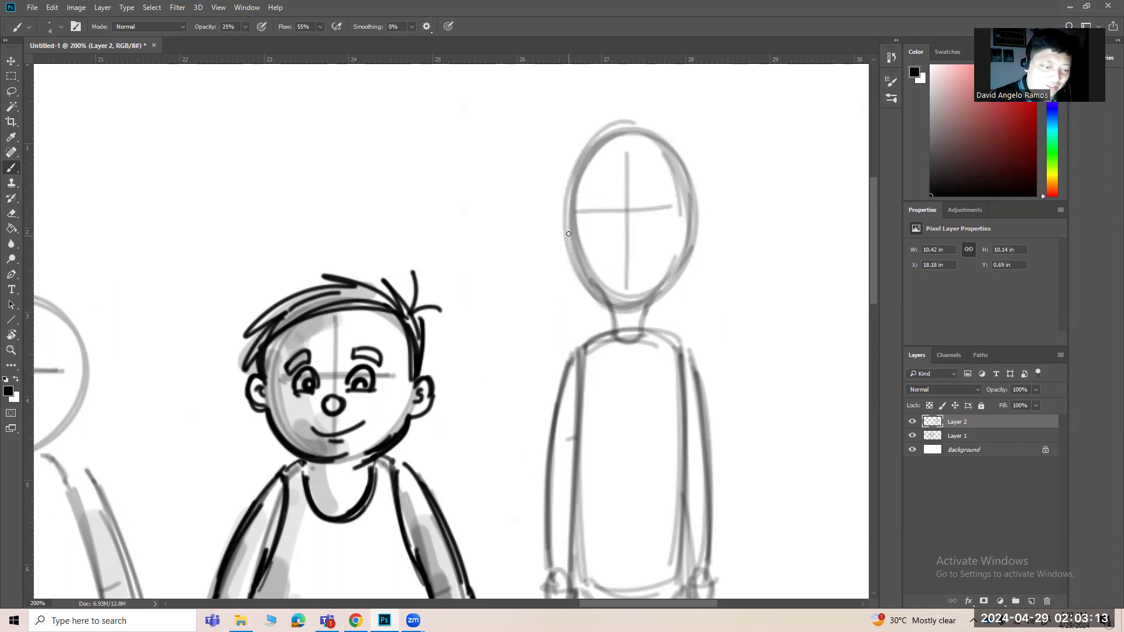
# Step: Set the brush opacity to 100% and draw a pointed shirt collar and a long necktie on the thin figure
pyautogui.moveTo(663, 323)
pyautogui.mouseDown()
pyautogui.moveTo(670, 363)
pyautogui.moveTo(731, 289)
pyautogui.moveTo(692, 408)
pyautogui.mouseUp()
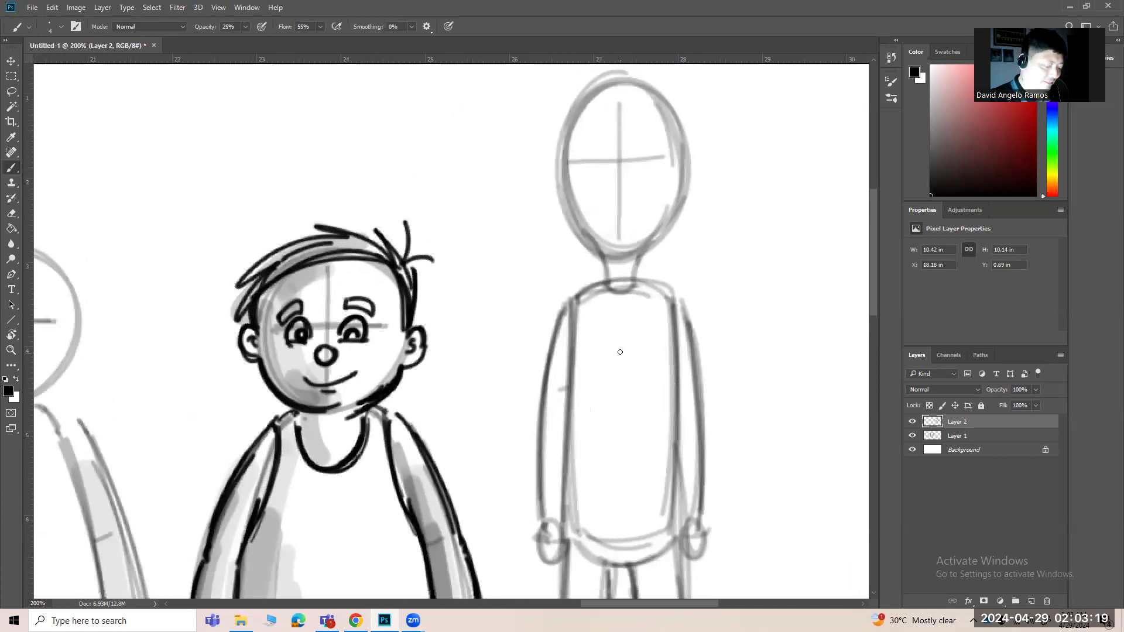
pyautogui.click(245, 26)
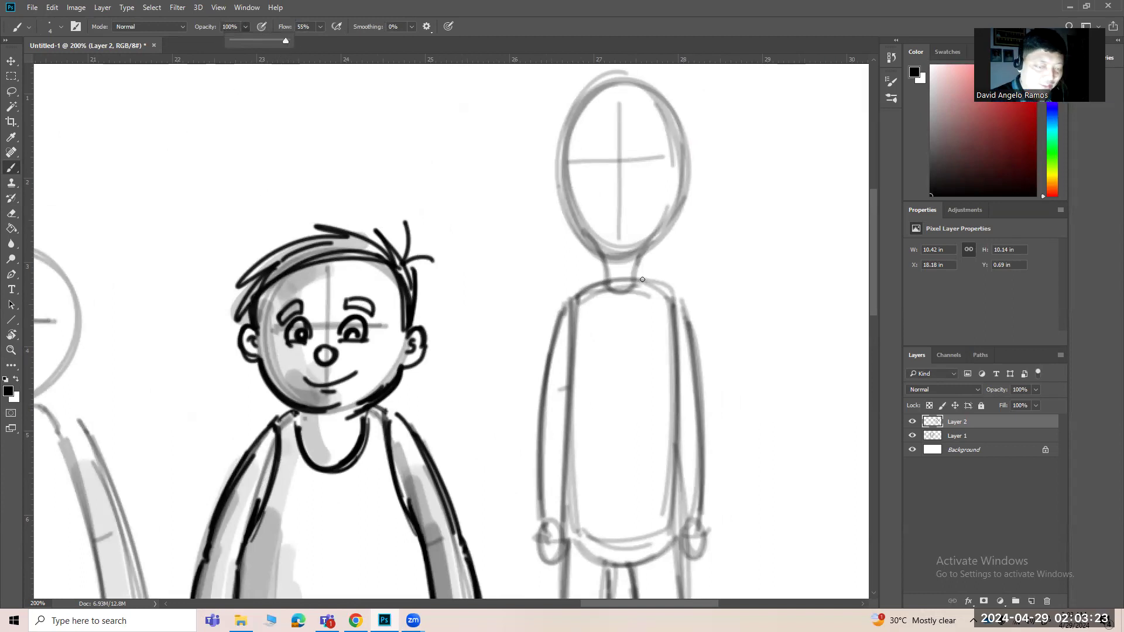
pyautogui.moveTo(640, 261)
pyautogui.mouseDown()
pyautogui.moveTo(653, 285)
pyautogui.moveTo(625, 291)
pyautogui.moveTo(635, 309)
pyautogui.mouseUp()
pyautogui.moveTo(654, 282); pyautogui.dragTo(639, 312)
pyautogui.moveTo(603, 269); pyautogui.dragTo(618, 292)
pyautogui.moveTo(618, 292); pyautogui.dragTo(605, 313)
pyautogui.moveTo(602, 269)
pyautogui.mouseDown()
pyautogui.moveTo(589, 290)
pyautogui.moveTo(599, 318)
pyautogui.moveTo(614, 312)
pyautogui.moveTo(599, 464)
pyautogui.moveTo(621, 517)
pyautogui.mouseUp()
pyautogui.moveTo(626, 315)
pyautogui.mouseDown()
pyautogui.moveTo(633, 466)
pyautogui.moveTo(619, 518)
pyautogui.mouseUp()
# Step: Ink the thin figure's shoulders and long shirt sleeves, ending each sleeve with a cuff at the wrist
pyautogui.moveTo(560, 305)
pyautogui.mouseDown()
pyautogui.moveTo(603, 282)
pyautogui.moveTo(682, 298)
pyautogui.mouseUp()
pyautogui.moveTo(556, 310)
pyautogui.mouseDown()
pyautogui.moveTo(535, 457)
pyautogui.moveTo(546, 517)
pyautogui.moveTo(534, 529)
pyautogui.moveTo(561, 528)
pyautogui.moveTo(537, 513)
pyautogui.moveTo(561, 513)
pyautogui.moveTo(534, 532)
pyautogui.mouseUp()
pyautogui.moveTo(695, 512)
pyautogui.mouseDown()
pyautogui.moveTo(707, 530)
pyautogui.moveTo(677, 531)
pyautogui.mouseUp()
pyautogui.moveTo(678, 528); pyautogui.dragTo(702, 527)
pyautogui.moveTo(687, 300); pyautogui.dragTo(707, 507)
pyautogui.moveTo(703, 431); pyautogui.dragTo(707, 508)
# Step: Ink both sides of the shirt torso and draw a belt filled with black at the waist
pyautogui.moveTo(563, 344)
pyautogui.mouseDown()
pyautogui.moveTo(678, 347)
pyautogui.moveTo(562, 488)
pyautogui.mouseUp()
pyautogui.moveTo(565, 375); pyautogui.dragTo(566, 505)
pyautogui.moveTo(676, 350); pyautogui.dragTo(677, 481)
pyautogui.moveTo(674, 423)
pyautogui.mouseDown()
pyautogui.moveTo(680, 503)
pyautogui.moveTo(707, 379)
pyautogui.mouseUp()
pyautogui.moveTo(609, 384); pyautogui.dragTo(714, 376)
pyautogui.moveTo(603, 388)
pyautogui.mouseDown()
pyautogui.moveTo(663, 399)
pyautogui.moveTo(708, 387)
pyautogui.mouseUp()
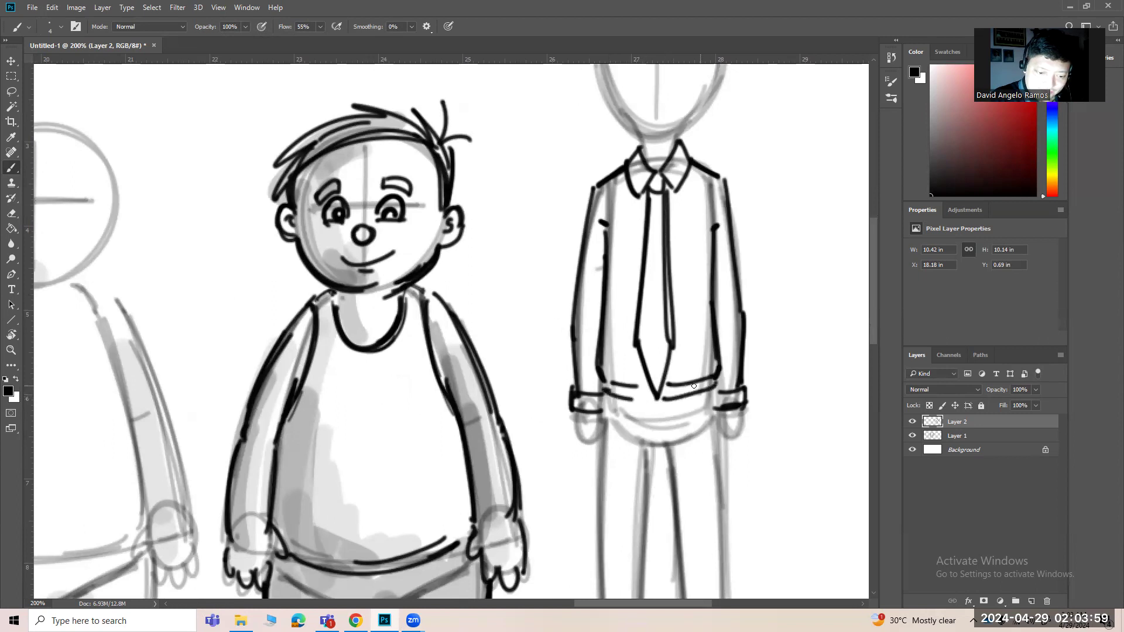
pyautogui.moveTo(614, 388)
pyautogui.mouseDown()
pyautogui.moveTo(706, 385)
pyautogui.moveTo(689, 394)
pyautogui.moveTo(723, 381)
pyautogui.mouseUp()
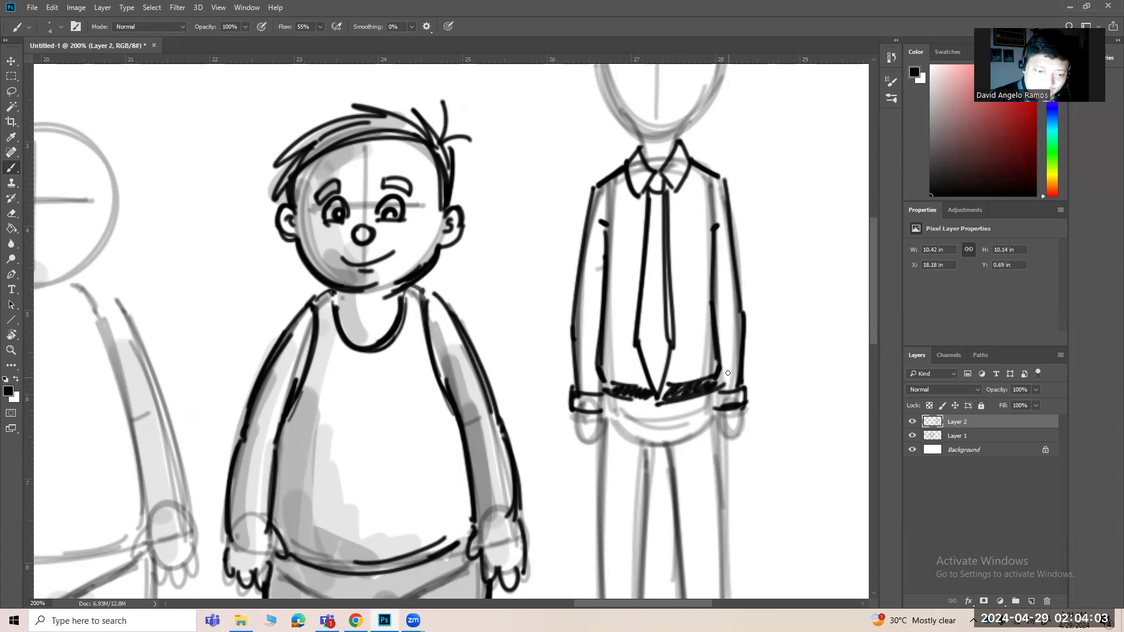
pyautogui.moveTo(616, 394); pyautogui.dragTo(648, 401)
# Step: Ink the crotch mark and the upper inner line of one trouser leg on the thin figure
pyautogui.moveTo(755, 371)
pyautogui.mouseDown()
pyautogui.moveTo(736, 497)
pyautogui.moveTo(746, 490)
pyautogui.moveTo(765, 273)
pyautogui.mouseUp()
pyautogui.moveTo(642, 335)
pyautogui.mouseDown()
pyautogui.moveTo(660, 333)
pyautogui.moveTo(646, 339)
pyautogui.moveTo(656, 335)
pyautogui.moveTo(635, 452)
pyautogui.mouseUp()
pyautogui.hotkey('ctrl', 'z')
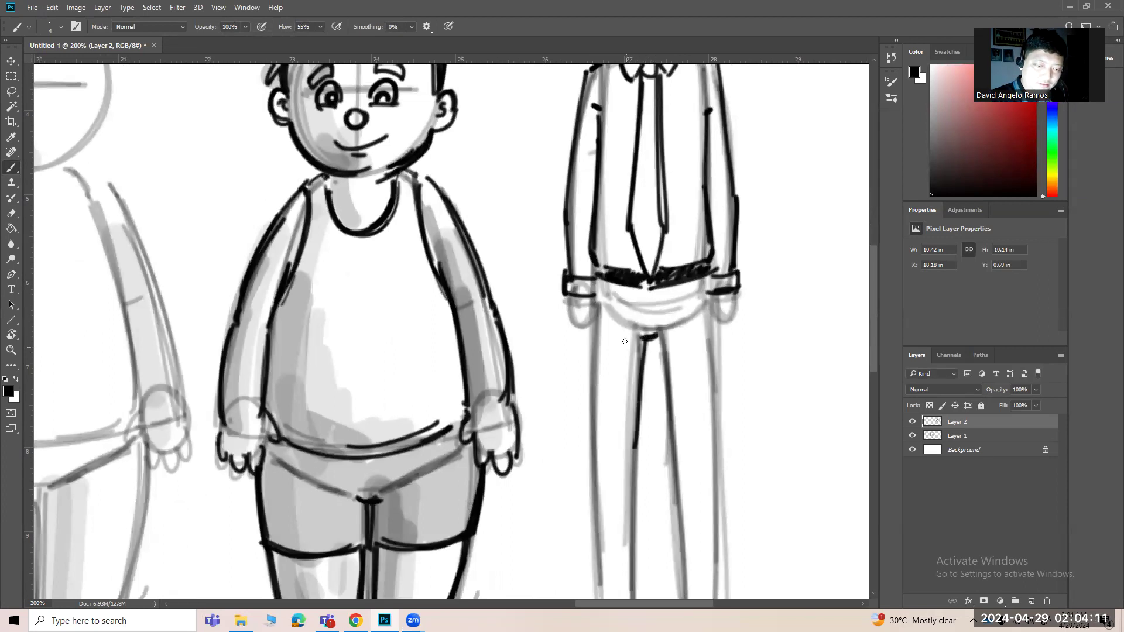
# Step: Ink the thin figure's hands with thumbs and small fingers below both shirt cuffs
pyautogui.moveTo(673, 398); pyautogui.dragTo(679, 324)
pyautogui.hotkey('ctrl', '-')
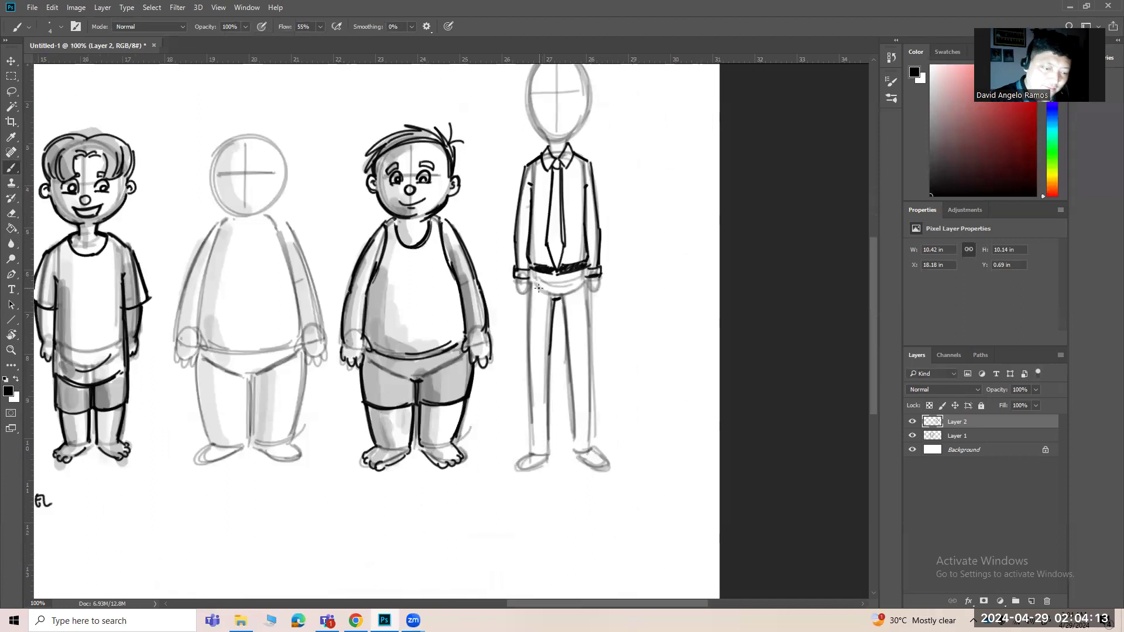
pyautogui.keyDown('ctrl'); pyautogui.click(524, 295); pyautogui.keyUp('ctrl')
pyautogui.keyDown('ctrl'); pyautogui.click(524, 295); pyautogui.keyUp('ctrl')
pyautogui.moveTo(501, 252); pyautogui.dragTo(533, 286)
pyautogui.moveTo(539, 247)
pyautogui.mouseDown()
pyautogui.moveTo(549, 264)
pyautogui.moveTo(522, 297)
pyautogui.moveTo(510, 293)
pyautogui.mouseUp()
pyautogui.moveTo(502, 284); pyautogui.dragTo(513, 304)
pyautogui.moveTo(717, 249)
pyautogui.mouseDown()
pyautogui.moveTo(714, 273)
pyautogui.moveTo(735, 300)
pyautogui.moveTo(753, 278)
pyautogui.mouseUp()
# Step: Ink the long outer and inner lines of the thin figure's trouser legs
pyautogui.scroll(-5, 632, 433)
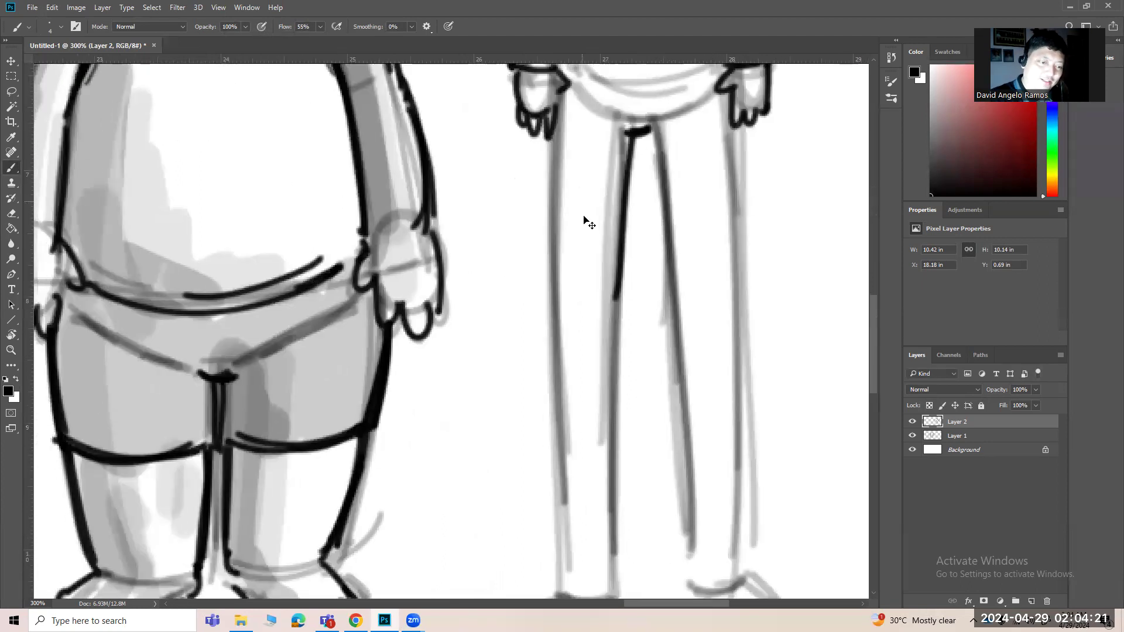
pyautogui.hotkey('ctrl', '-')
pyautogui.scroll(-2, 593, 316)
pyautogui.moveTo(525, 188); pyautogui.dragTo(532, 468)
pyautogui.moveTo(651, 186); pyautogui.dragTo(653, 468)
pyautogui.moveTo(655, 268); pyautogui.dragTo(656, 465)
pyautogui.moveTo(597, 191); pyautogui.dragTo(615, 481)
pyautogui.moveTo(606, 357); pyautogui.dragTo(616, 488)
# Step: Draw slightly flared hems at the trouser bottoms and complete the inner leg lines
pyautogui.moveTo(530, 465)
pyautogui.mouseDown()
pyautogui.moveTo(532, 499)
pyautogui.moveTo(565, 475)
pyautogui.moveTo(572, 489)
pyautogui.mouseUp()
pyautogui.moveTo(653, 464)
pyautogui.mouseDown()
pyautogui.moveTo(663, 474)
pyautogui.moveTo(652, 485)
pyautogui.mouseUp()
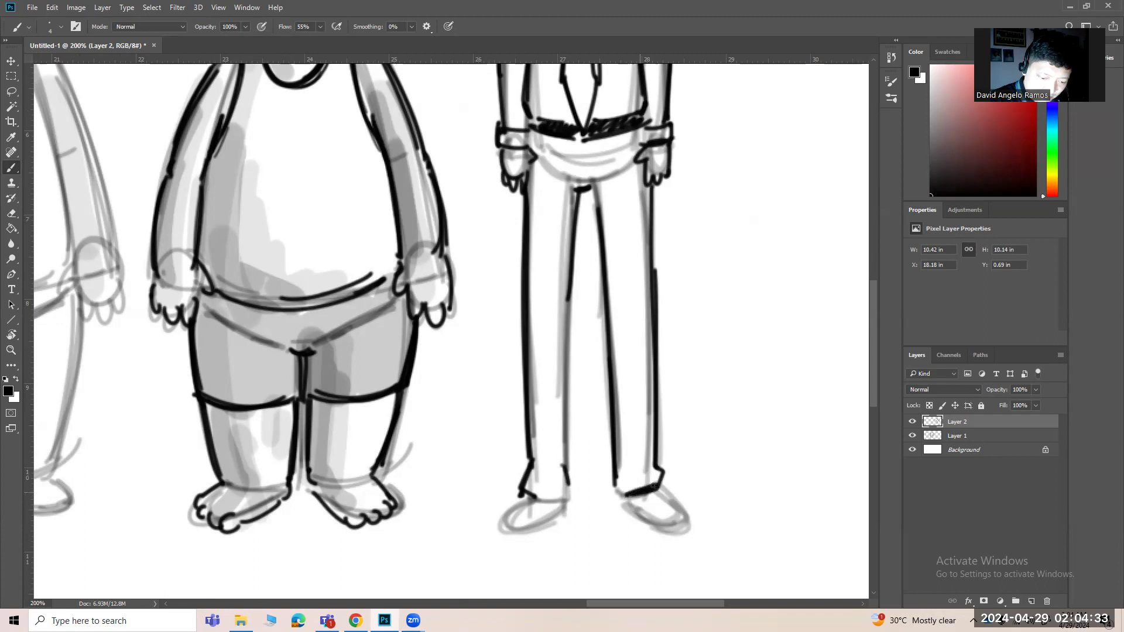
pyautogui.moveTo(529, 491)
pyautogui.mouseDown()
pyautogui.moveTo(561, 498)
pyautogui.moveTo(566, 473)
pyautogui.moveTo(573, 494)
pyautogui.mouseUp()
pyautogui.moveTo(572, 274); pyautogui.dragTo(572, 475)
pyautogui.moveTo(594, 183); pyautogui.dragTo(613, 402)
pyautogui.moveTo(649, 183)
pyautogui.mouseDown()
pyautogui.moveTo(655, 451)
pyautogui.moveTo(717, 376)
pyautogui.mouseUp()
# Step: Ink pointed shoes on both of the thin figure's feet
pyautogui.moveTo(571, 434)
pyautogui.mouseDown()
pyautogui.moveTo(550, 461)
pyautogui.moveTo(609, 445)
pyautogui.moveTo(559, 467)
pyautogui.mouseUp()
pyautogui.moveTo(577, 432)
pyautogui.mouseDown()
pyautogui.moveTo(551, 464)
pyautogui.moveTo(596, 461)
pyautogui.mouseUp()
pyautogui.moveTo(674, 437)
pyautogui.mouseDown()
pyautogui.moveTo(722, 436)
pyautogui.moveTo(708, 421)
pyautogui.mouseUp()
pyautogui.moveTo(676, 437)
pyautogui.mouseDown()
pyautogui.moveTo(725, 459)
pyautogui.moveTo(713, 420)
pyautogui.mouseUp()
pyautogui.moveTo(719, 456); pyautogui.dragTo(715, 423)
pyautogui.hotkey('ctrl', '-')
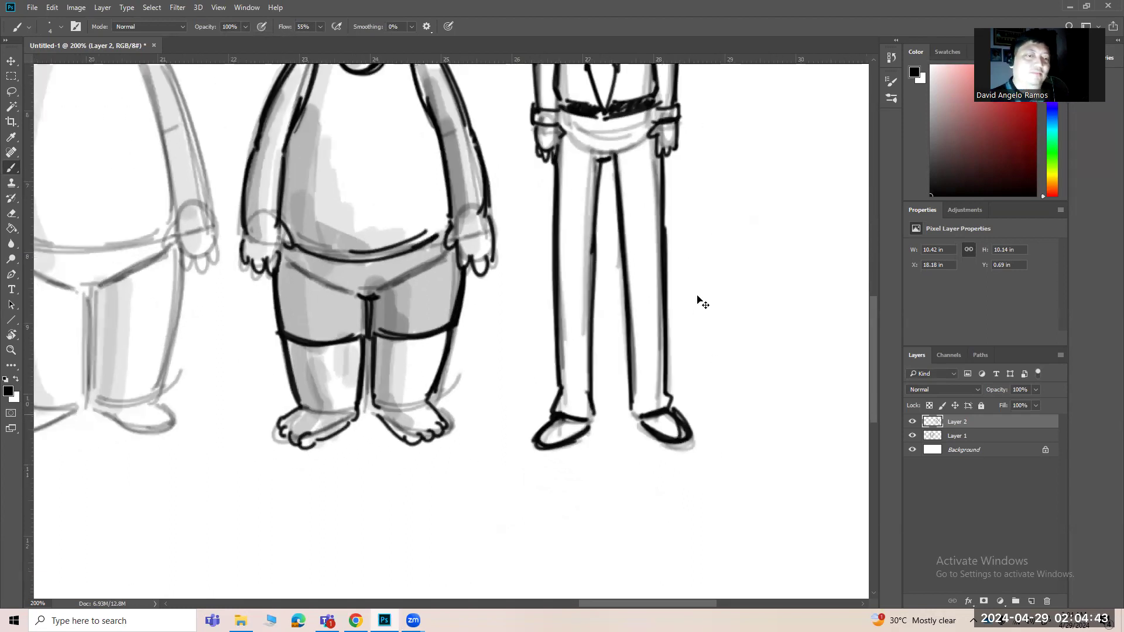
# Step: Ink the thin figure's long oval head outline and its neck down to the collar
pyautogui.moveTo(634, 311); pyautogui.dragTo(636, 426)
pyautogui.press('z')
pyautogui.click(533, 273)
pyautogui.press('b')
pyautogui.moveTo(511, 178); pyautogui.dragTo(486, 392)
pyautogui.moveTo(635, 178); pyautogui.dragTo(653, 393)
pyautogui.moveTo(696, 298); pyautogui.dragTo(695, 442)
pyautogui.press('z')
pyautogui.moveTo(553, 242)
pyautogui.mouseDown()
pyautogui.moveTo(553, 374)
pyautogui.moveTo(584, 374)
pyautogui.mouseUp()
pyautogui.press('b')
pyautogui.moveTo(546, 186)
pyautogui.mouseDown()
pyautogui.moveTo(518, 311)
pyautogui.moveTo(587, 180)
pyautogui.moveTo(612, 198)
pyautogui.mouseUp()
pyautogui.moveTo(622, 323)
pyautogui.mouseDown()
pyautogui.moveTo(614, 199)
pyautogui.moveTo(622, 302)
pyautogui.mouseUp()
pyautogui.moveTo(555, 181)
pyautogui.mouseDown()
pyautogui.moveTo(530, 318)
pyautogui.moveTo(587, 353)
pyautogui.mouseUp()
# Step: Draw an ear on each side of the thin figure's head and strengthen the jaw and side contours
pyautogui.moveTo(512, 277)
pyautogui.mouseDown()
pyautogui.moveTo(496, 285)
pyautogui.moveTo(505, 309)
pyautogui.moveTo(507, 288)
pyautogui.mouseUp()
pyautogui.moveTo(634, 271)
pyautogui.mouseDown()
pyautogui.moveTo(644, 276)
pyautogui.moveTo(618, 291)
pyautogui.moveTo(596, 347)
pyautogui.mouseUp()
pyautogui.moveTo(616, 198); pyautogui.dragTo(613, 313)
pyautogui.moveTo(515, 251); pyautogui.dragTo(534, 333)
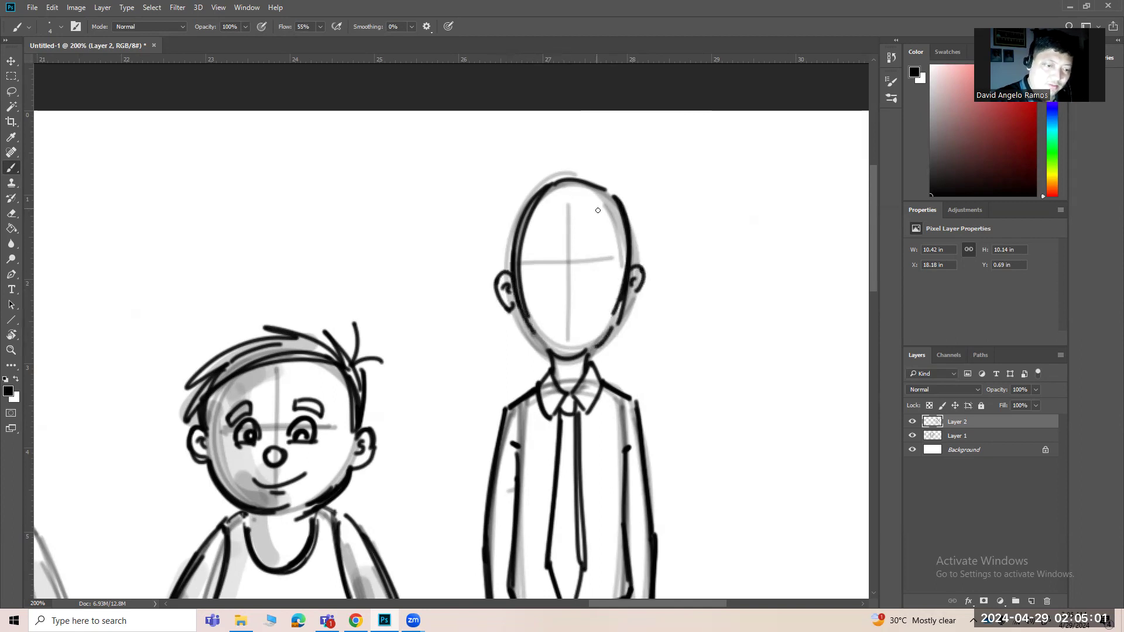
# Step: Draw a side-parted hairline on the thin figure and add eyebrows, eyes, a round nose and a smile
pyautogui.moveTo(515, 248)
pyautogui.mouseDown()
pyautogui.moveTo(597, 195)
pyautogui.moveTo(625, 266)
pyautogui.mouseUp()
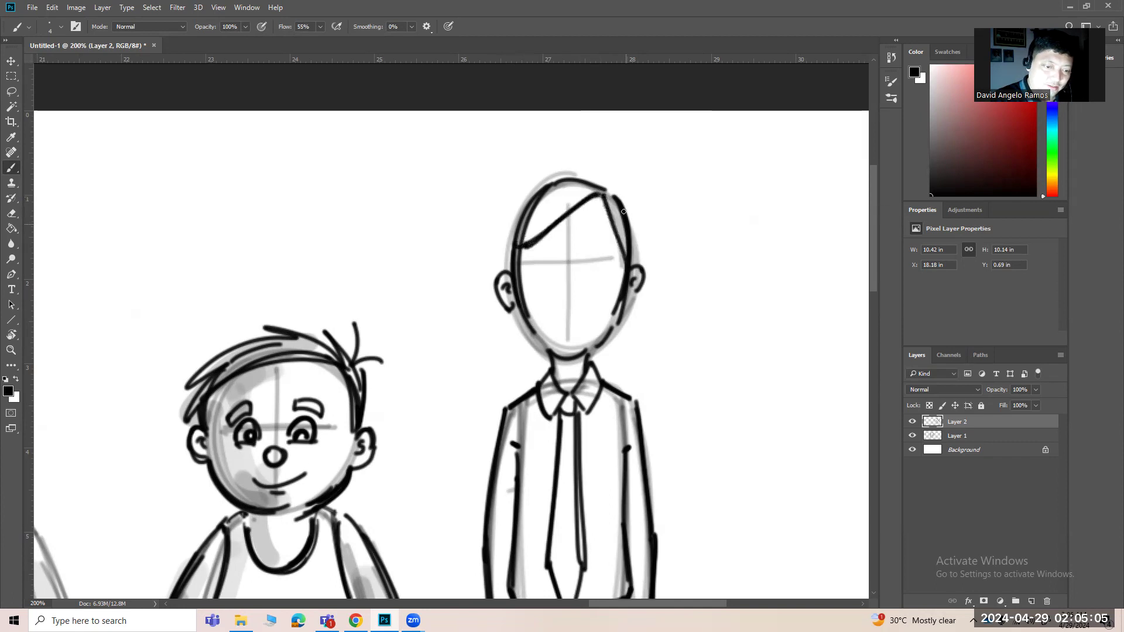
pyautogui.moveTo(614, 195); pyautogui.dragTo(634, 262)
pyautogui.moveTo(533, 197)
pyautogui.mouseDown()
pyautogui.moveTo(515, 278)
pyautogui.moveTo(555, 279)
pyautogui.mouseUp()
pyautogui.moveTo(582, 274)
pyautogui.mouseDown()
pyautogui.moveTo(585, 260)
pyautogui.moveTo(601, 273)
pyautogui.mouseUp()
pyautogui.moveTo(581, 276)
pyautogui.mouseDown()
pyautogui.moveTo(594, 275)
pyautogui.moveTo(546, 274)
pyautogui.moveTo(587, 274)
pyautogui.moveTo(556, 242)
pyautogui.moveTo(608, 243)
pyautogui.moveTo(572, 304)
pyautogui.moveTo(590, 316)
pyautogui.moveTo(582, 331)
pyautogui.moveTo(612, 325)
pyautogui.mouseUp()
# Step: Reinforce the thin figure's jawline and hatch dark strokes into the hair at the crown and side
pyautogui.moveTo(511, 281); pyautogui.dragTo(557, 354)
pyautogui.moveTo(624, 297); pyautogui.dragTo(614, 324)
pyautogui.moveTo(538, 202)
pyautogui.mouseDown()
pyautogui.moveTo(585, 189)
pyautogui.moveTo(639, 256)
pyautogui.mouseUp()
pyautogui.moveTo(631, 206); pyautogui.dragTo(634, 268)
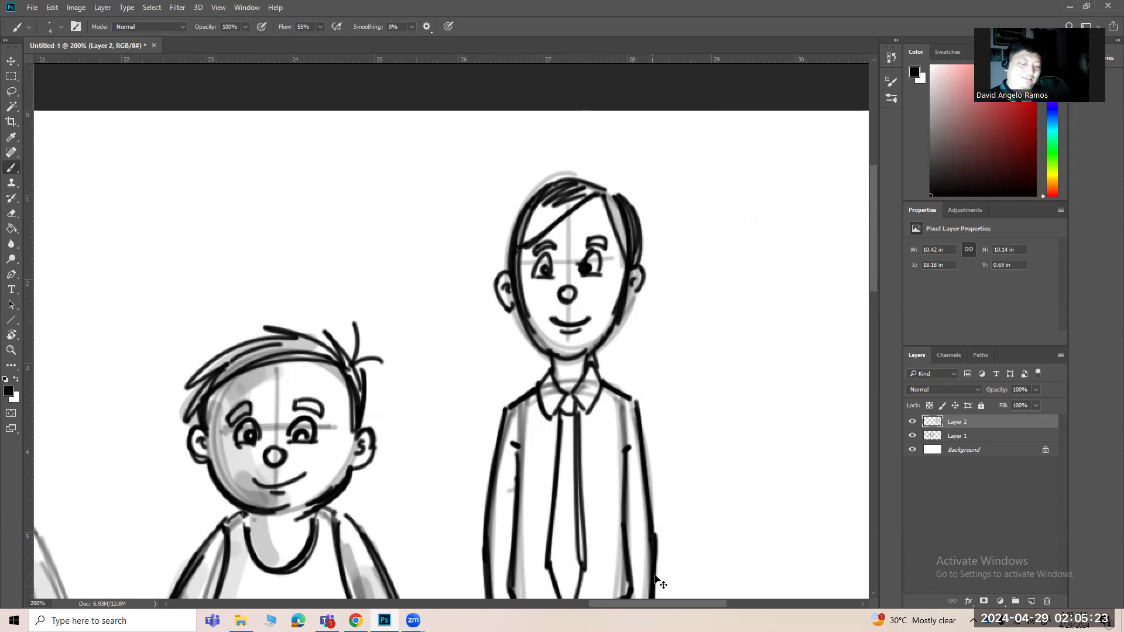
pyautogui.hotkey('ctrl', '-')
pyautogui.hotkey('ctrl', '-')
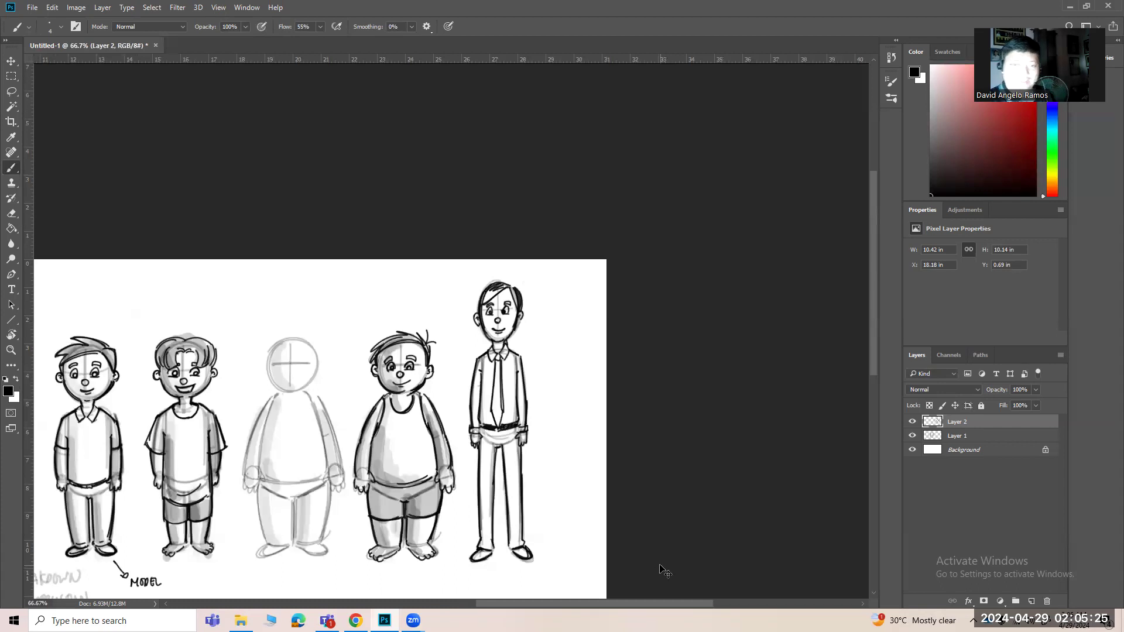
# Step: Enlarge the brush, lower its opacity to 20% and fill both trouser legs of the thin figure with light gray
pyautogui.hotkey('ctrl', '+')
pyautogui.moveTo(624, 484); pyautogui.dragTo(675, 351)
pyautogui.press(']')
pyautogui.press(']')
pyautogui.press(']')
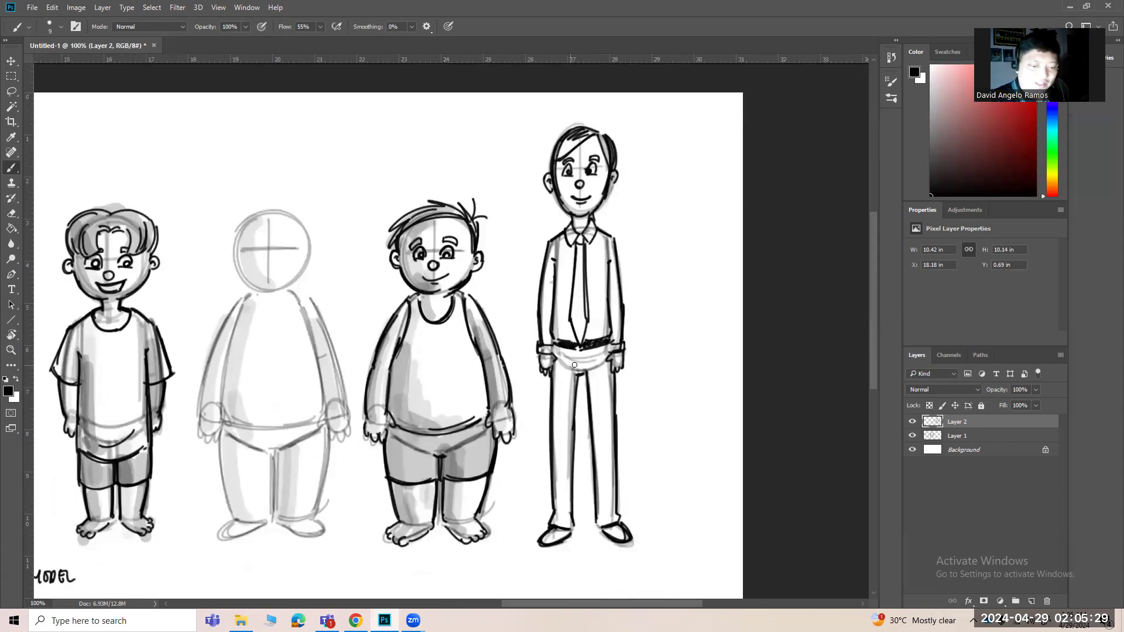
pyautogui.moveTo(563, 358); pyautogui.dragTo(557, 523)
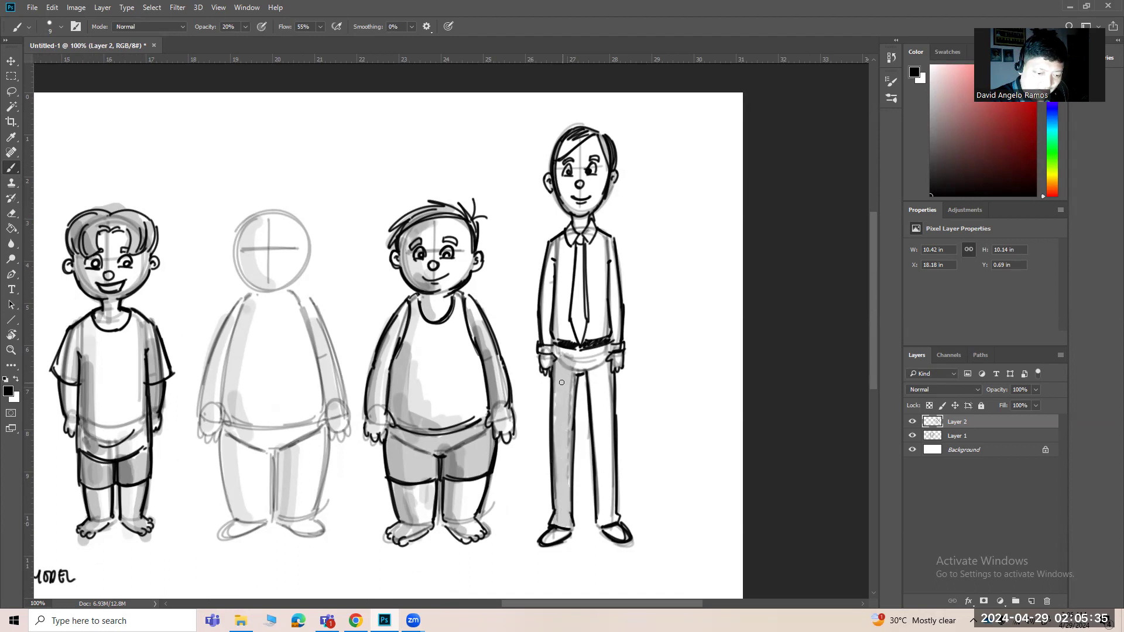
pyautogui.moveTo(559, 350)
pyautogui.mouseDown()
pyautogui.moveTo(583, 366)
pyautogui.moveTo(597, 360)
pyautogui.moveTo(603, 378)
pyautogui.moveTo(608, 521)
pyautogui.mouseUp()
pyautogui.moveTo(601, 465); pyautogui.dragTo(591, 394)
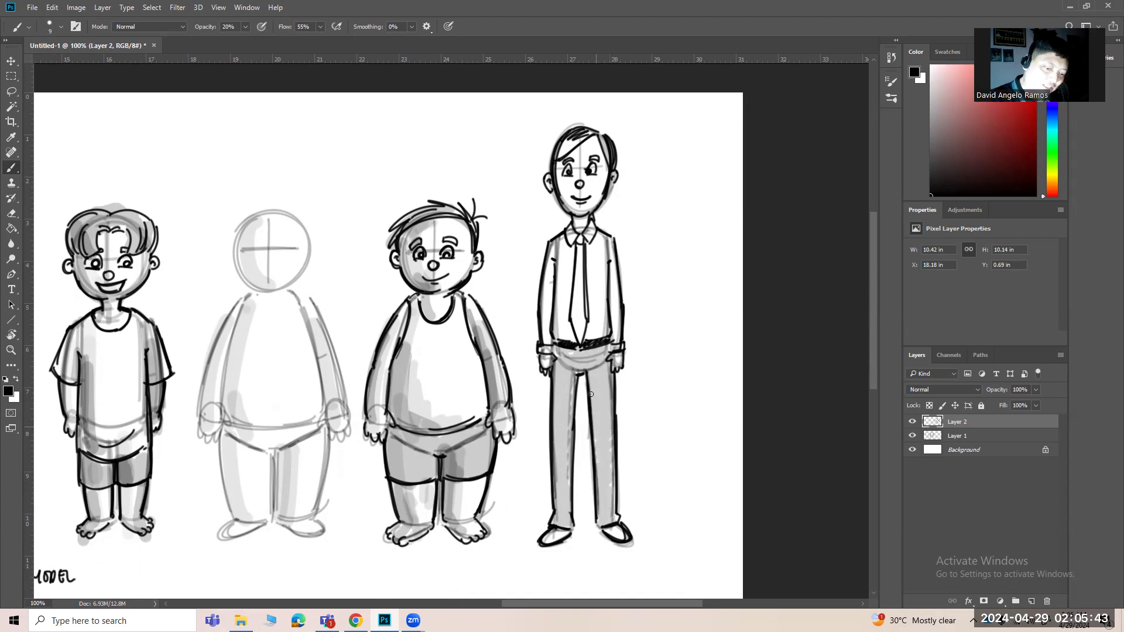
# Step: Layer darker gray strokes along the waist and the edges of both trouser legs for shadow
pyautogui.moveTo(571, 356); pyautogui.dragTo(568, 400)
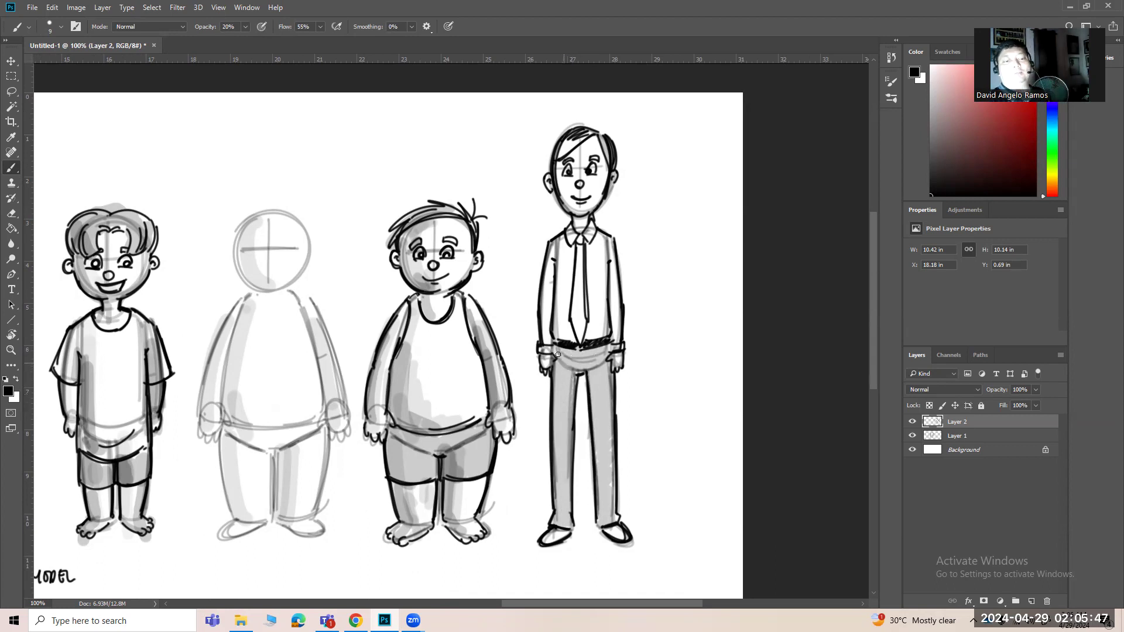
pyautogui.moveTo(606, 422)
pyautogui.mouseDown()
pyautogui.moveTo(613, 488)
pyautogui.moveTo(615, 445)
pyautogui.mouseUp()
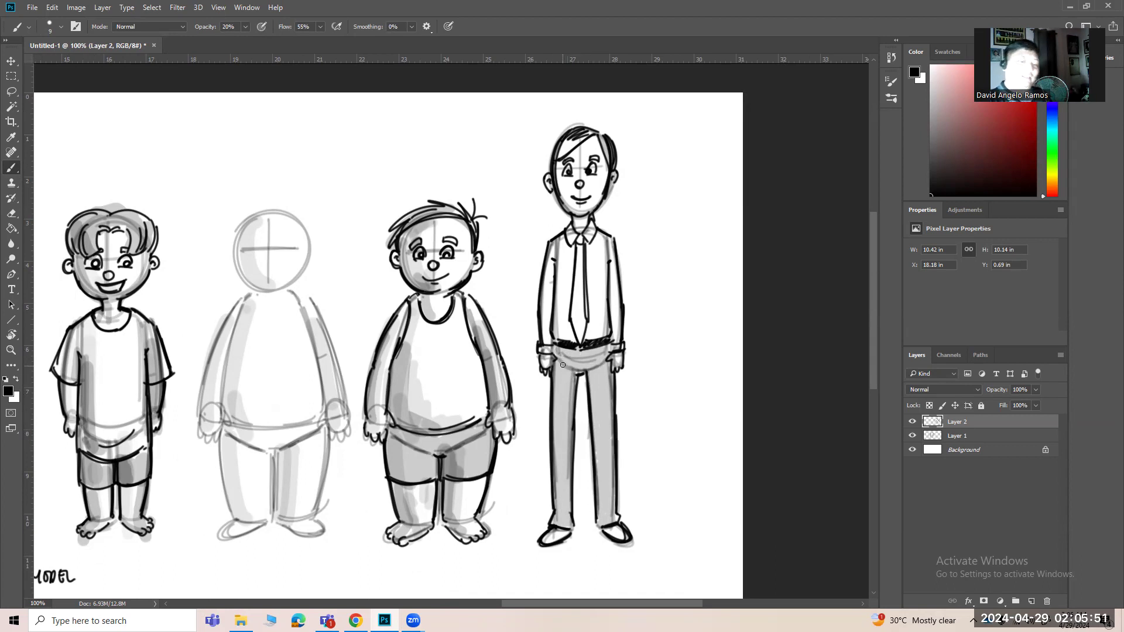
pyautogui.moveTo(556, 364); pyautogui.dragTo(557, 523)
pyautogui.moveTo(590, 376)
pyautogui.mouseDown()
pyautogui.moveTo(602, 505)
pyautogui.moveTo(588, 370)
pyautogui.mouseUp()
pyautogui.moveTo(597, 466); pyautogui.dragTo(602, 518)
pyautogui.moveTo(571, 423); pyautogui.dragTo(569, 455)
# Step: Shade the thin figure's necktie, hair, shirt side, sleeves and shoes with light gray strokes
pyautogui.moveTo(577, 241)
pyautogui.mouseDown()
pyautogui.moveTo(577, 340)
pyautogui.moveTo(579, 244)
pyautogui.mouseUp()
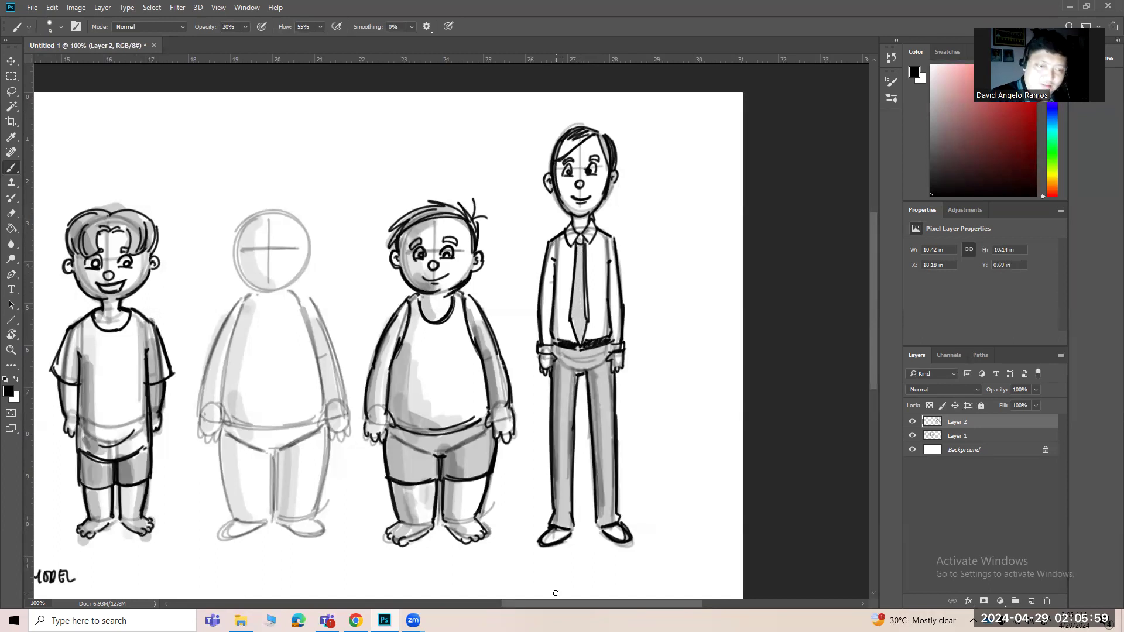
pyautogui.moveTo(581, 131); pyautogui.dragTo(564, 155)
pyautogui.moveTo(557, 261); pyautogui.dragTo(566, 338)
pyautogui.moveTo(548, 246); pyautogui.dragTo(550, 368)
pyautogui.moveTo(609, 251); pyautogui.dragTo(612, 363)
pyautogui.moveTo(556, 534); pyautogui.dragTo(551, 539)
# Step: Lasso the thin figure, shift it slightly away from the heavy character with Free Transform and deselect
pyautogui.hotkey('ctrl', '-')
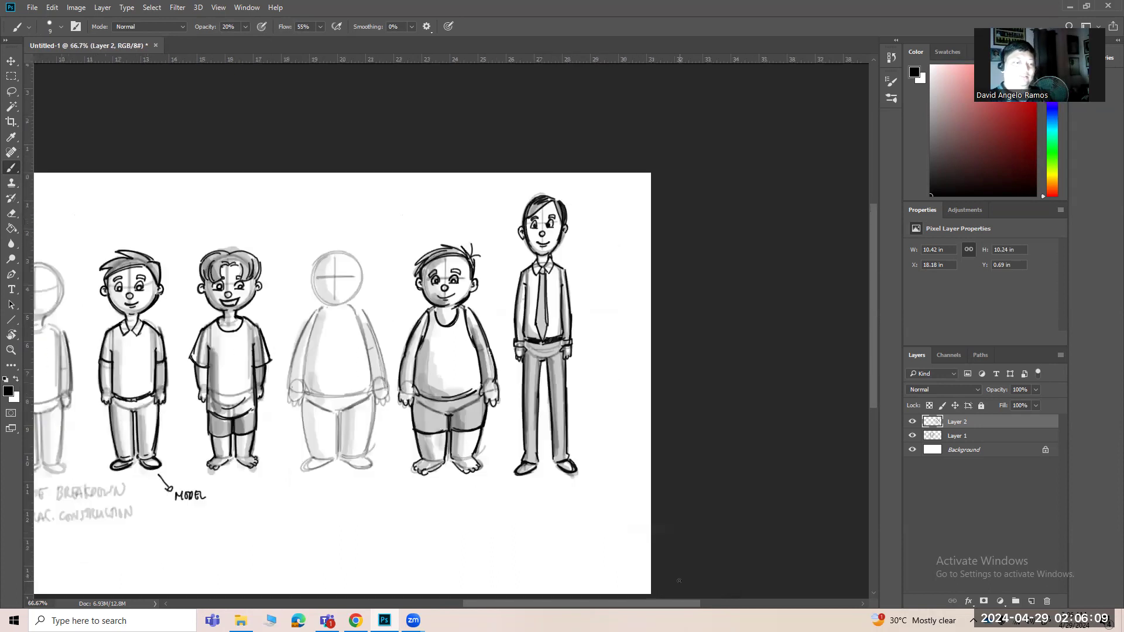
pyautogui.hotkey('ctrl', '-')
pyautogui.press('z')
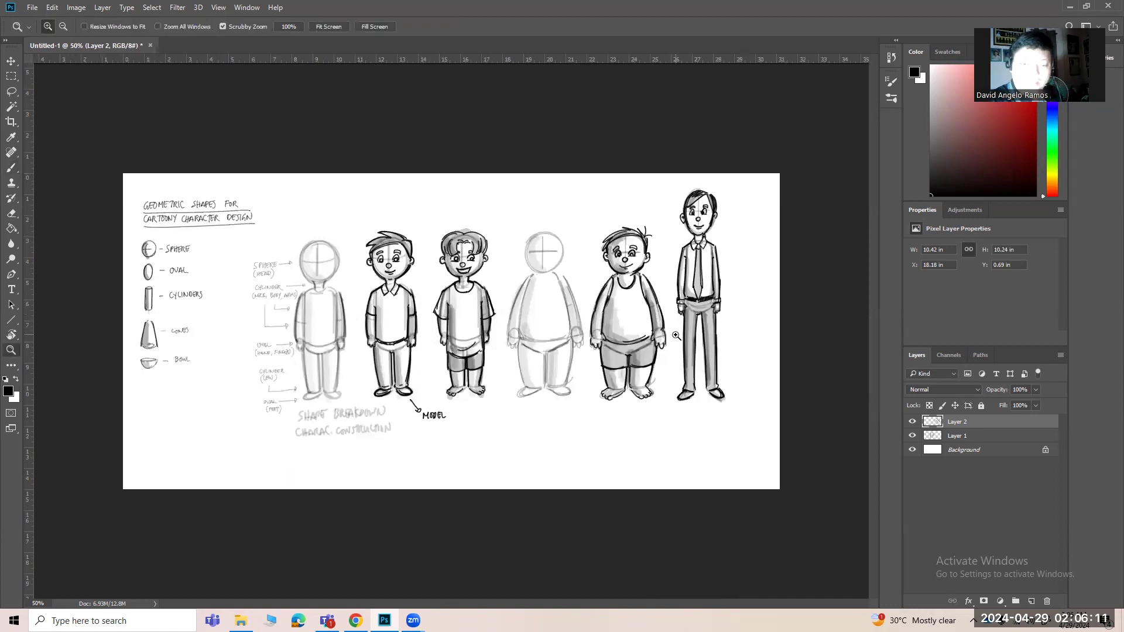
pyautogui.click(674, 344)
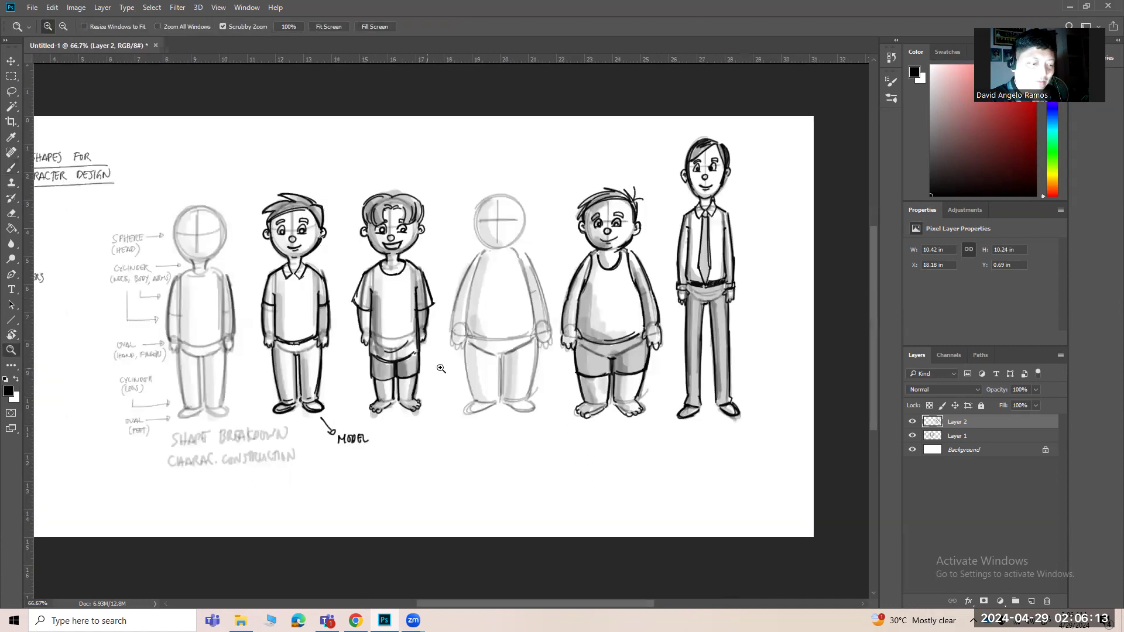
pyautogui.press('l')
pyautogui.moveTo(762, 227)
pyautogui.mouseDown()
pyautogui.moveTo(679, 155)
pyautogui.moveTo(666, 384)
pyautogui.moveTo(770, 284)
pyautogui.moveTo(756, 236)
pyautogui.mouseUp()
pyautogui.hotkey('ctrl', 't')
pyautogui.moveTo(732, 309); pyautogui.dragTo(734, 311)
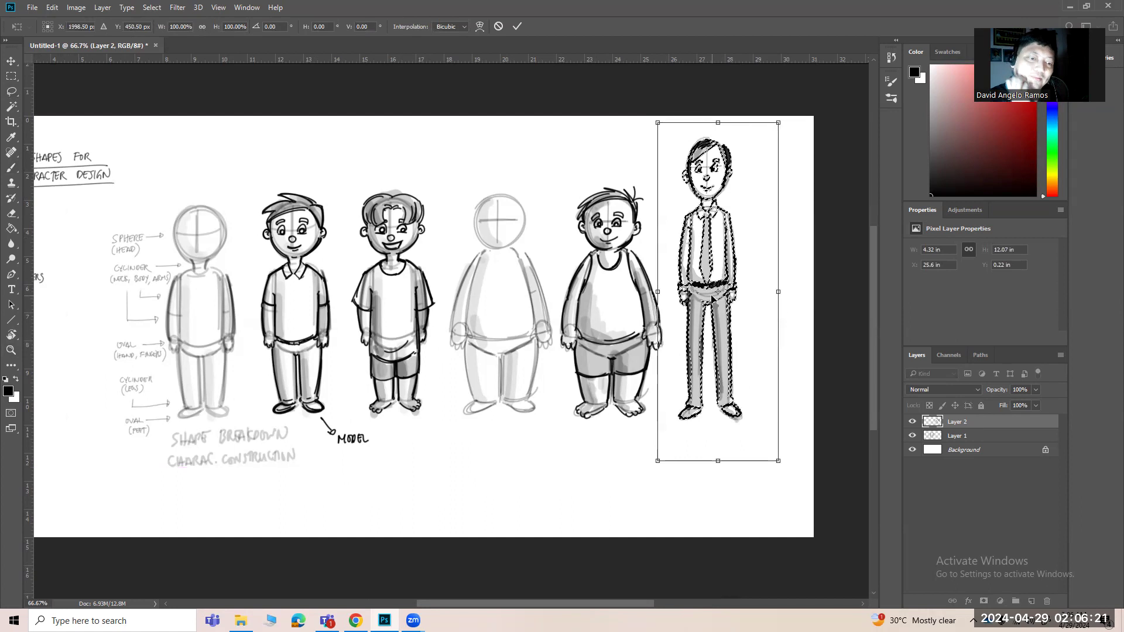
pyautogui.press('Return')
pyautogui.hotkey('ctrl', 'd')
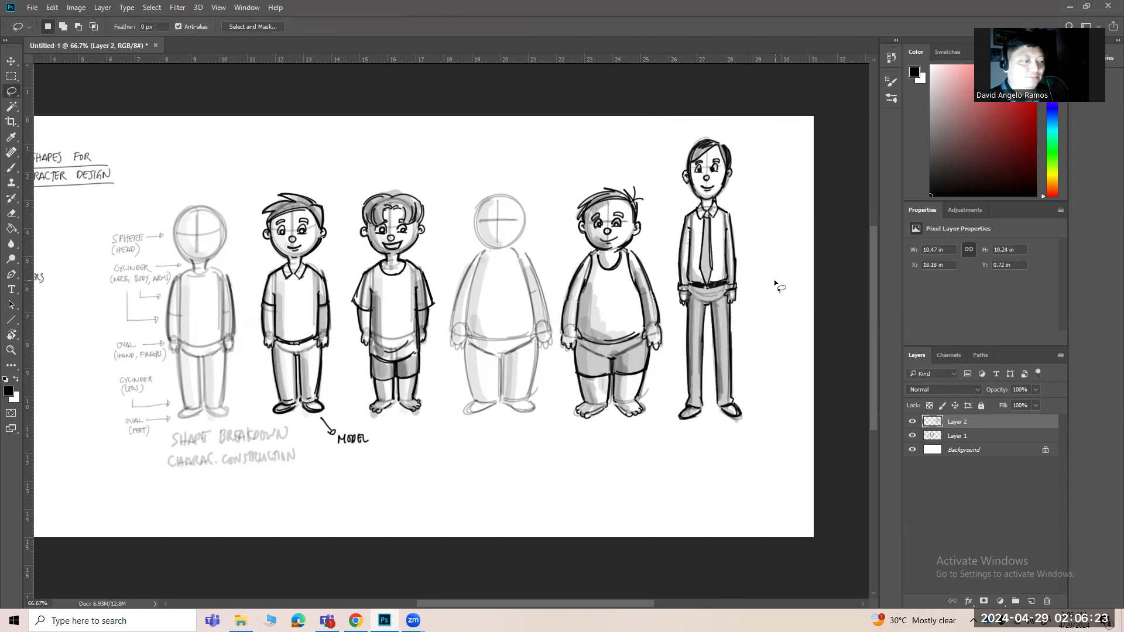
# Step: Restore the brush opacity to 100%, reduce the brush size and touch up the outline of the thin figure's ear
pyautogui.hscroll(-5, 591, 491)
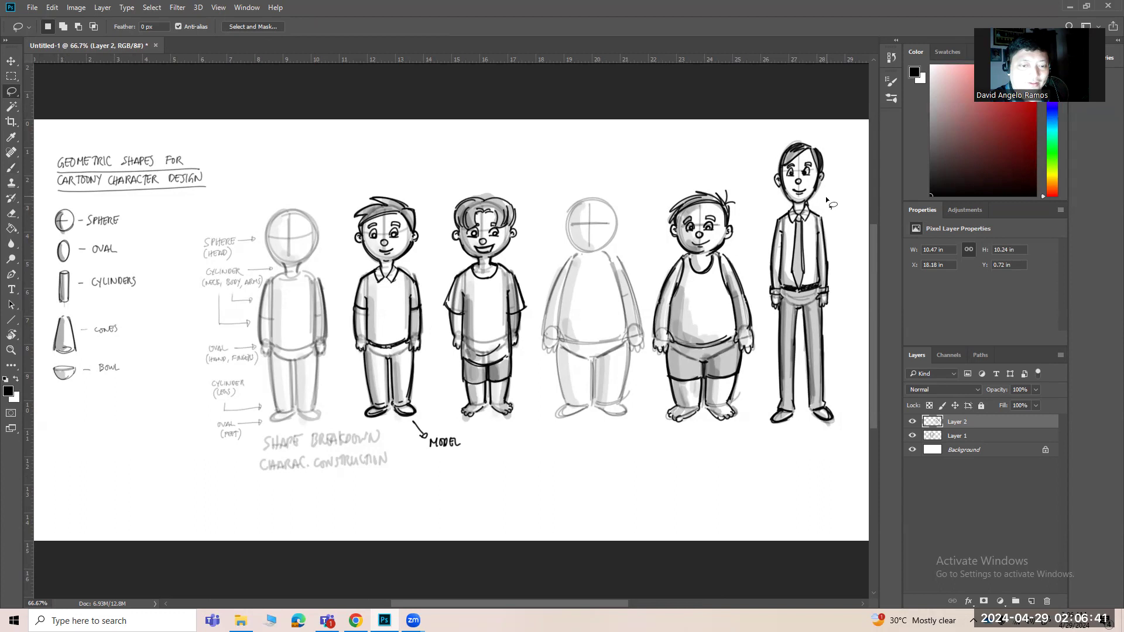
pyautogui.press('z')
pyautogui.moveTo(820, 197); pyautogui.dragTo(821, 198)
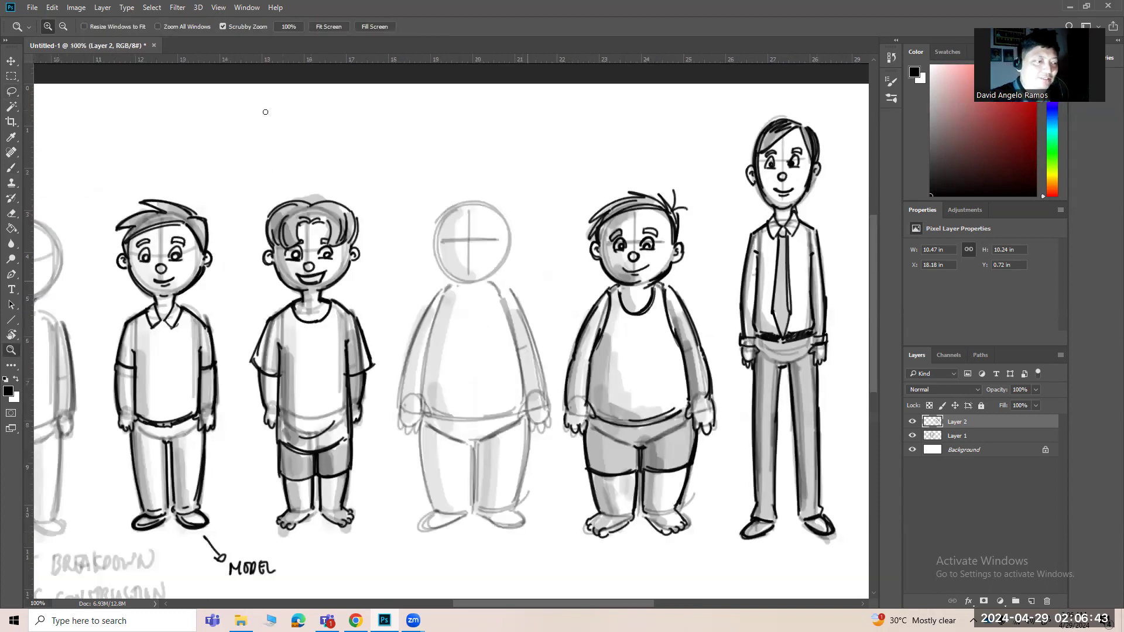
pyautogui.press('b')
pyautogui.click(245, 26)
pyautogui.press('z')
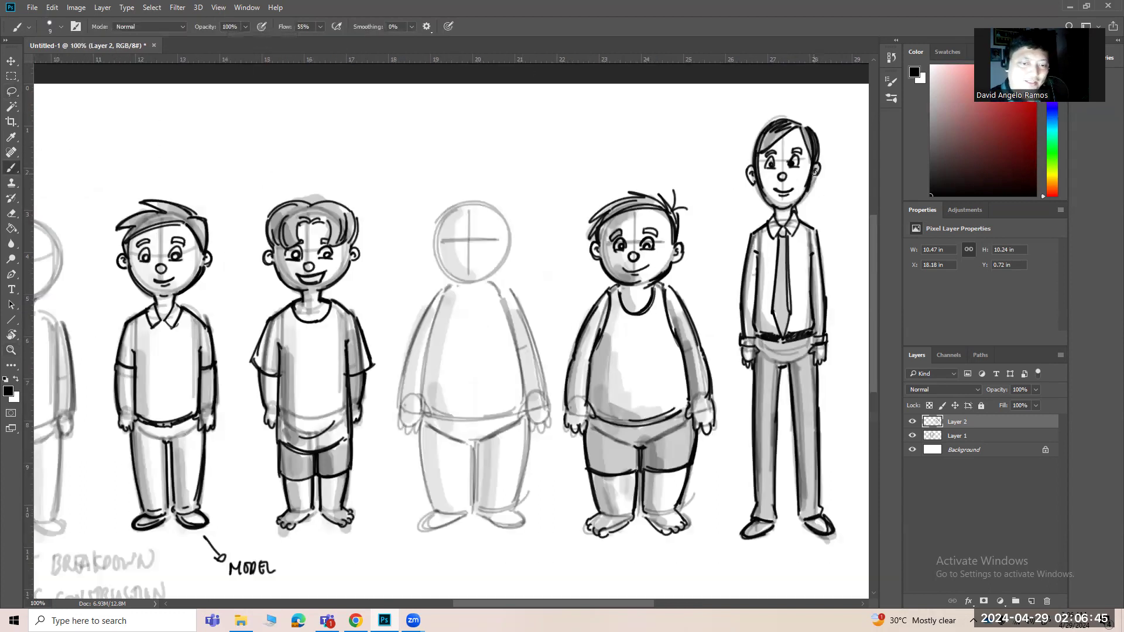
pyautogui.moveTo(815, 177); pyautogui.dragTo(805, 186)
pyautogui.click(818, 184)
pyautogui.click(818, 183)
pyautogui.press('b')
pyautogui.press('[')
pyautogui.moveTo(815, 180); pyautogui.dragTo(824, 134)
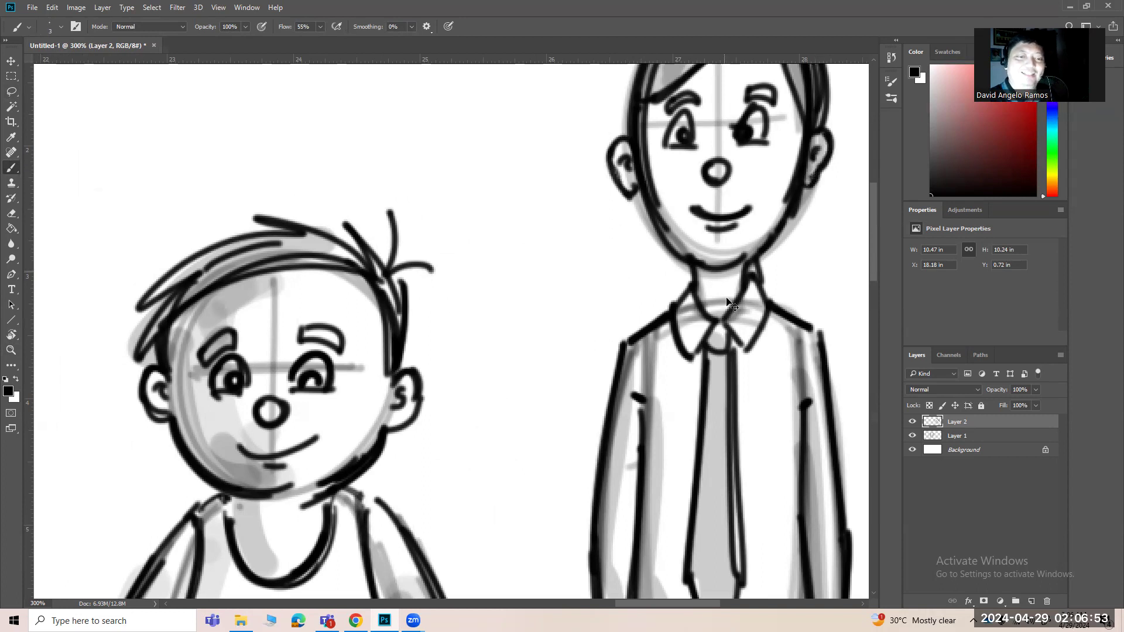
# Step: Draw a short slanted pointer line above the head of each of the two gray construction figures
pyautogui.hotkey('ctrl', '-')
pyautogui.hotkey('ctrl', '-')
pyautogui.hotkey('ctrl', '-')
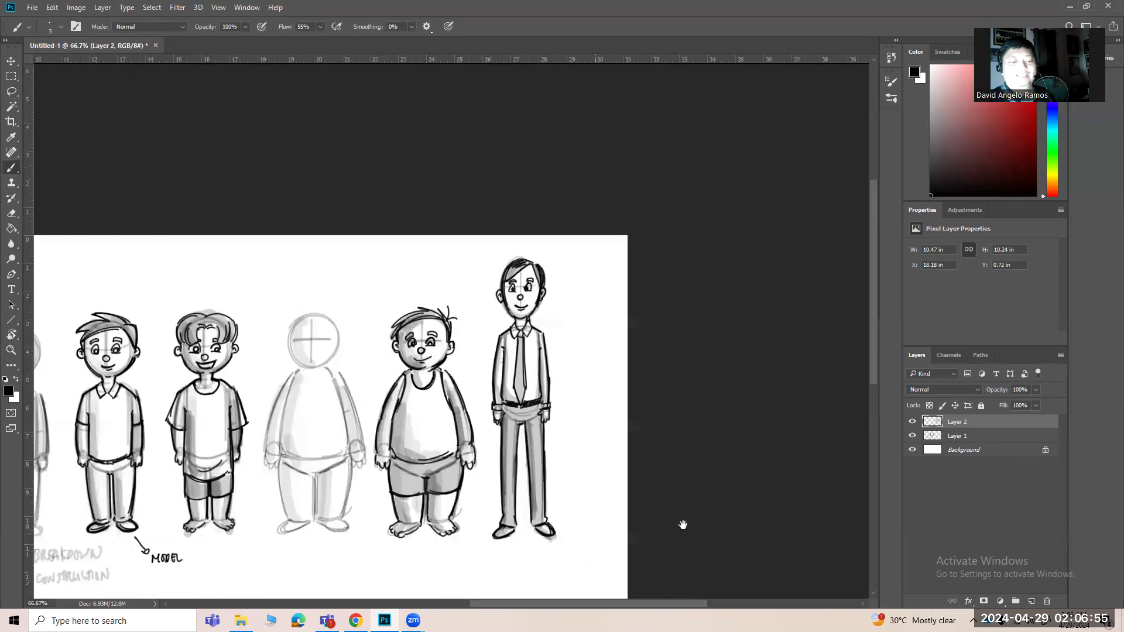
pyautogui.hscroll(-3, 682, 526)
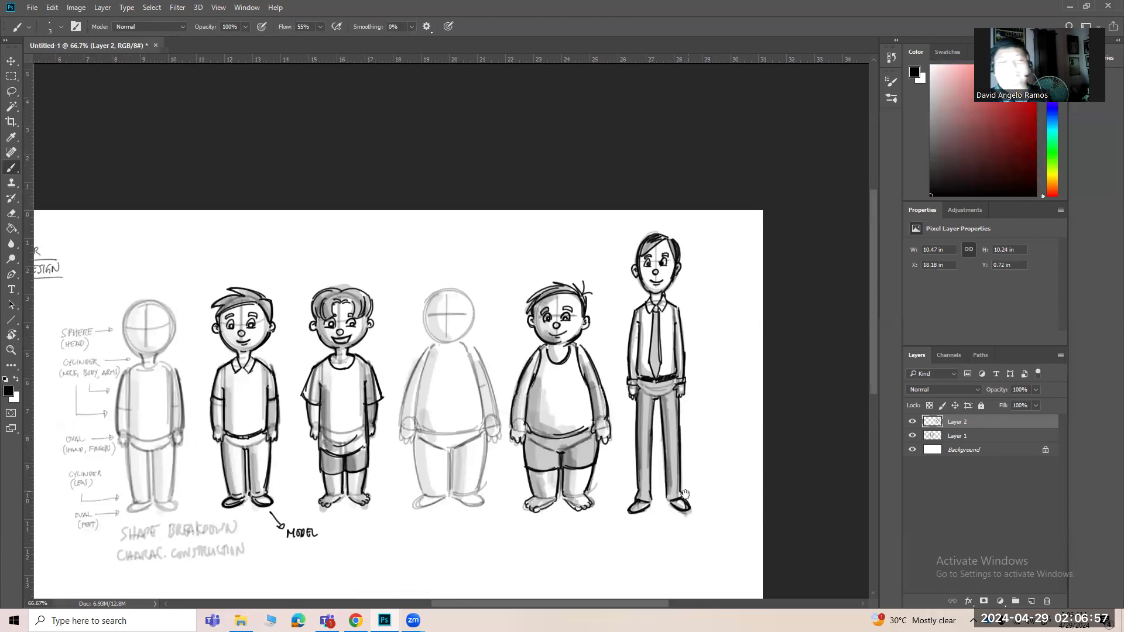
pyautogui.moveTo(679, 516); pyautogui.dragTo(727, 506)
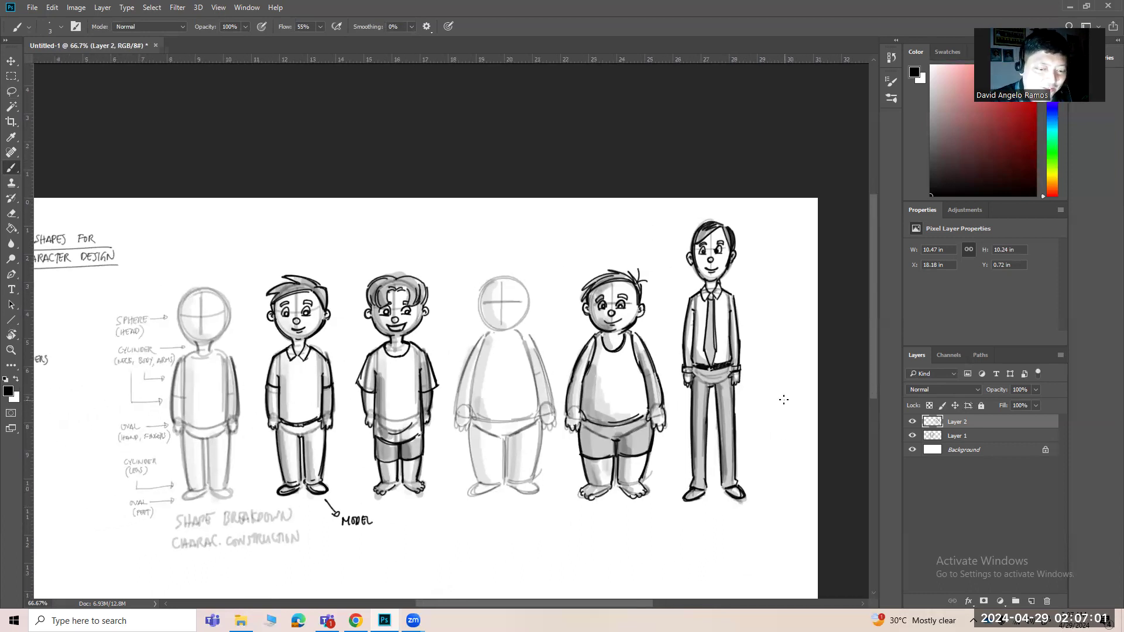
pyautogui.press('space')
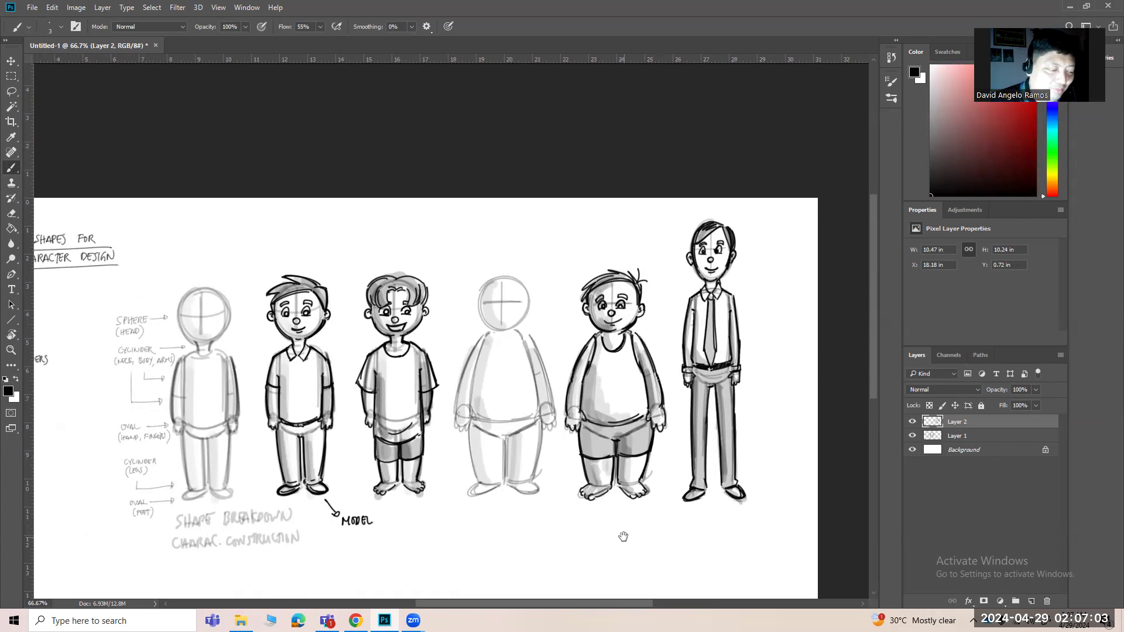
pyautogui.moveTo(623, 537); pyautogui.dragTo(779, 513)
pyautogui.press('space')
pyautogui.moveTo(600, 445); pyautogui.dragTo(516, 432)
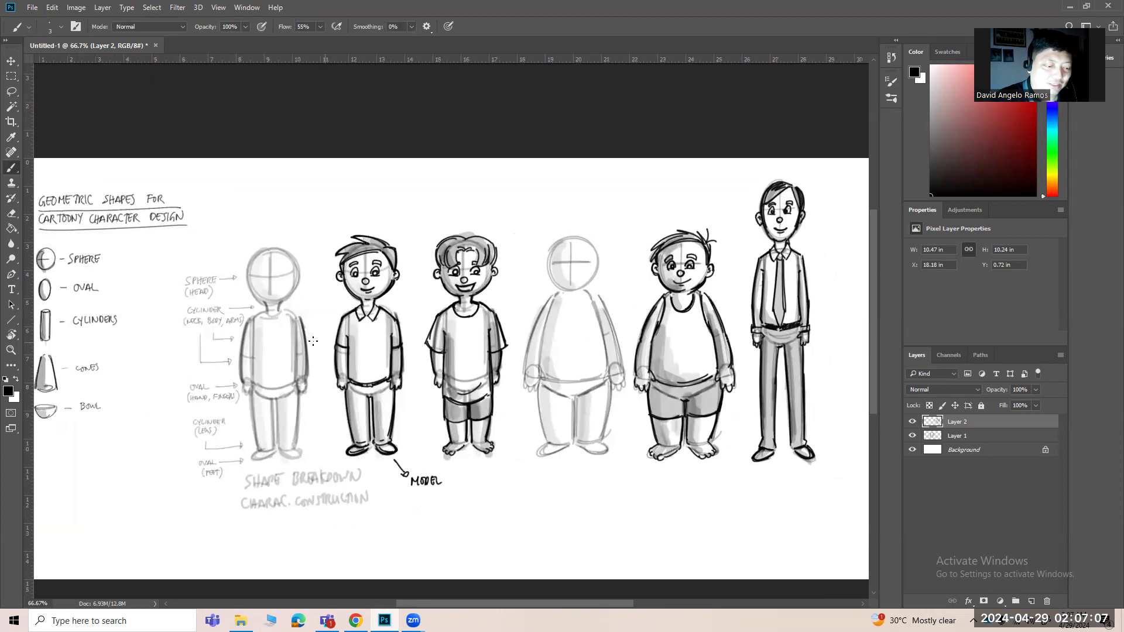
pyautogui.moveTo(299, 227); pyautogui.dragTo(289, 240)
pyautogui.moveTo(600, 226); pyautogui.dragTo(613, 218)
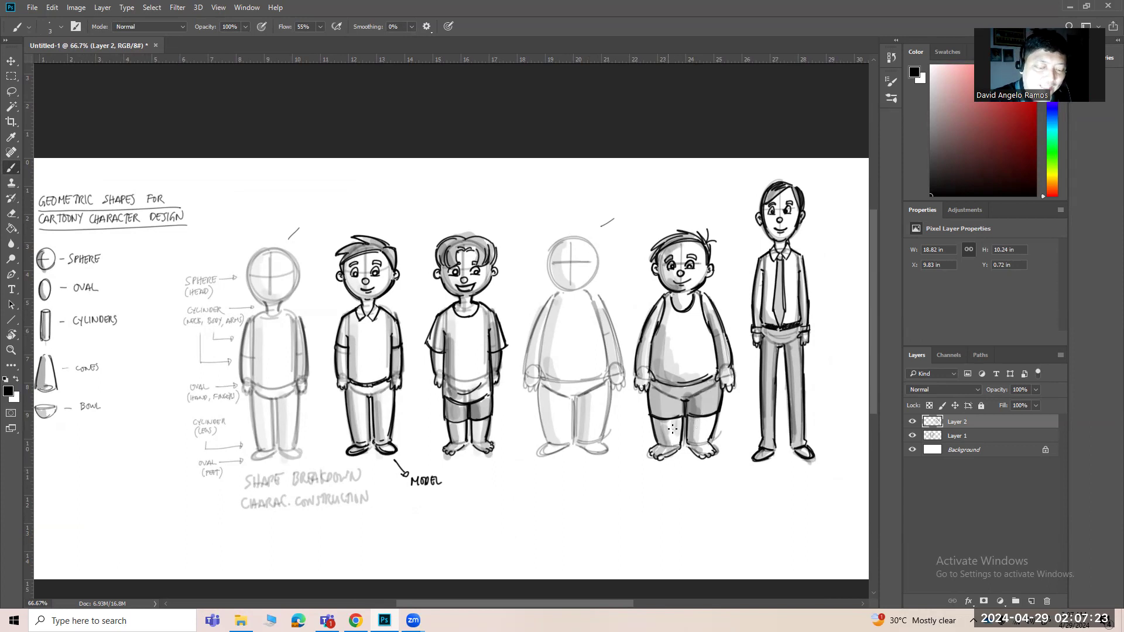
# Step: Enlarge the brush slightly and letter MODEL beneath the heavy character's feet
pyautogui.press(']')
pyautogui.press(']')
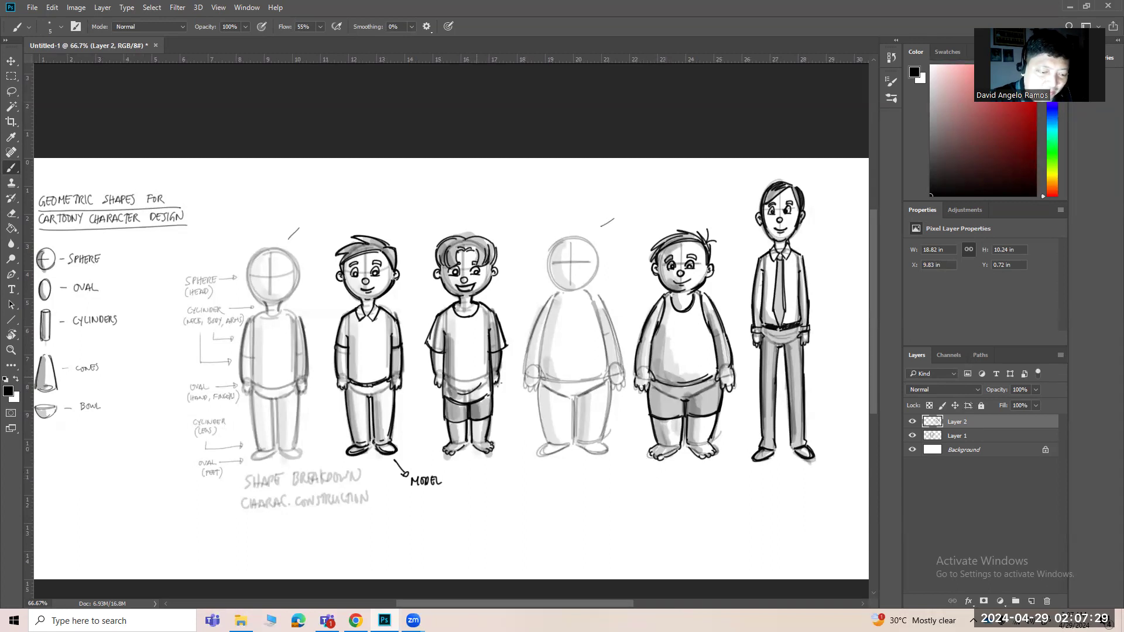
pyautogui.moveTo(657, 484); pyautogui.dragTo(665, 484)
pyautogui.moveTo(671, 475); pyautogui.dragTo(676, 484)
pyautogui.moveTo(676, 475); pyautogui.dragTo(679, 485)
pyautogui.moveTo(685, 475); pyautogui.dragTo(690, 479)
pyautogui.moveTo(693, 475); pyautogui.dragTo(696, 484)
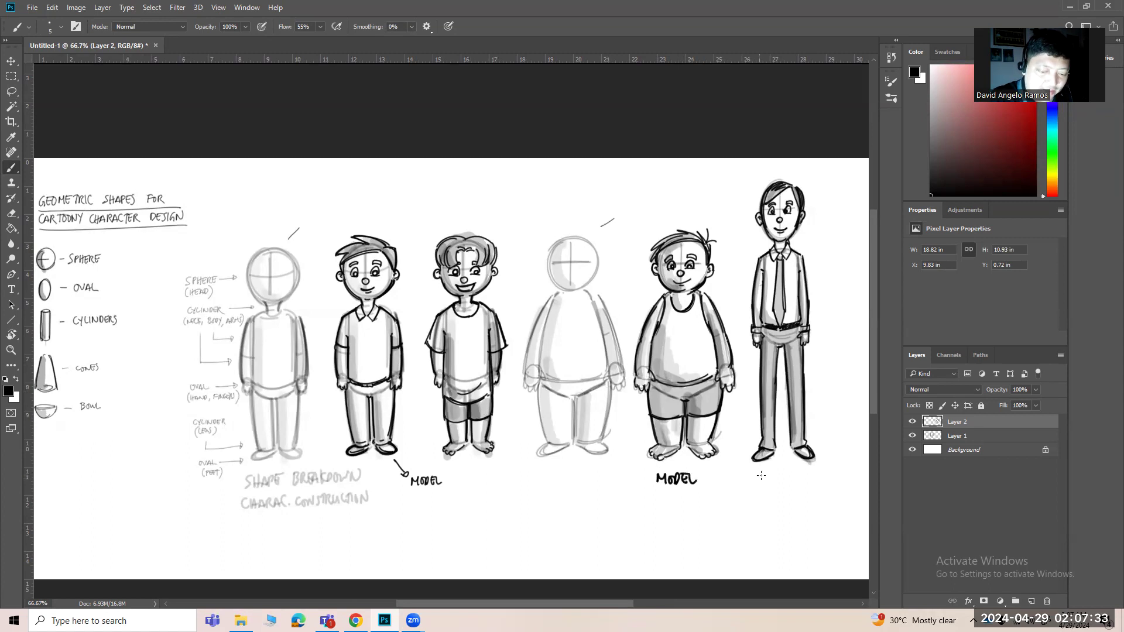
# Step: Letter MODEL beneath the thin character's shoes
pyautogui.moveTo(768, 474); pyautogui.dragTo(780, 476)
pyautogui.moveTo(786, 475); pyautogui.dragTo(786, 483)
pyautogui.moveTo(787, 475); pyautogui.dragTo(799, 482)
pyautogui.moveTo(795, 479); pyautogui.dragTo(808, 483)
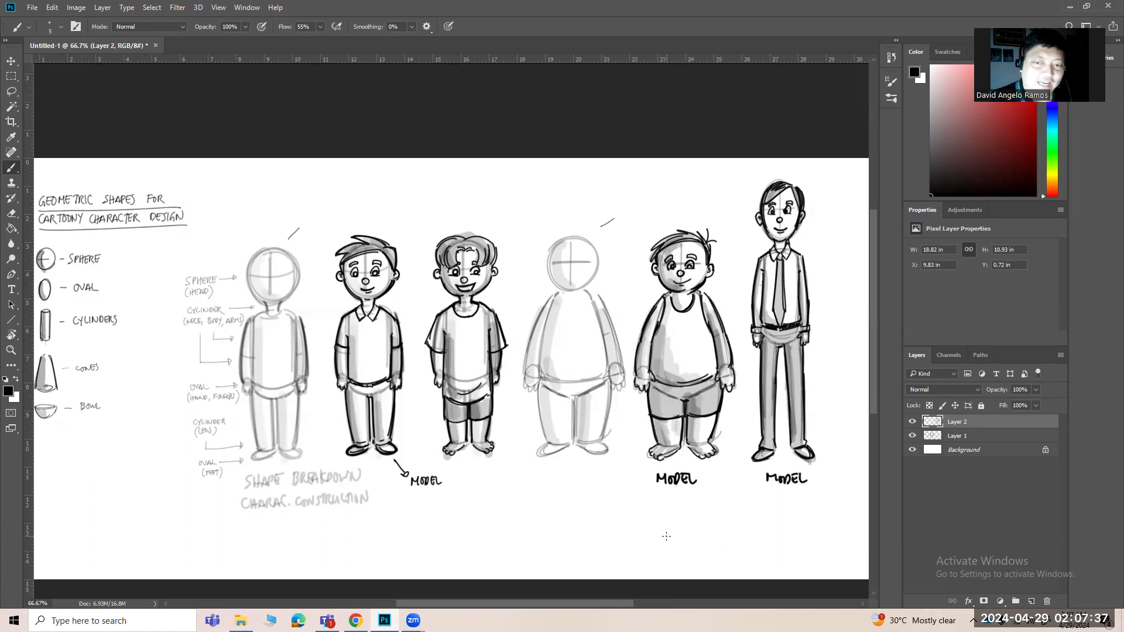